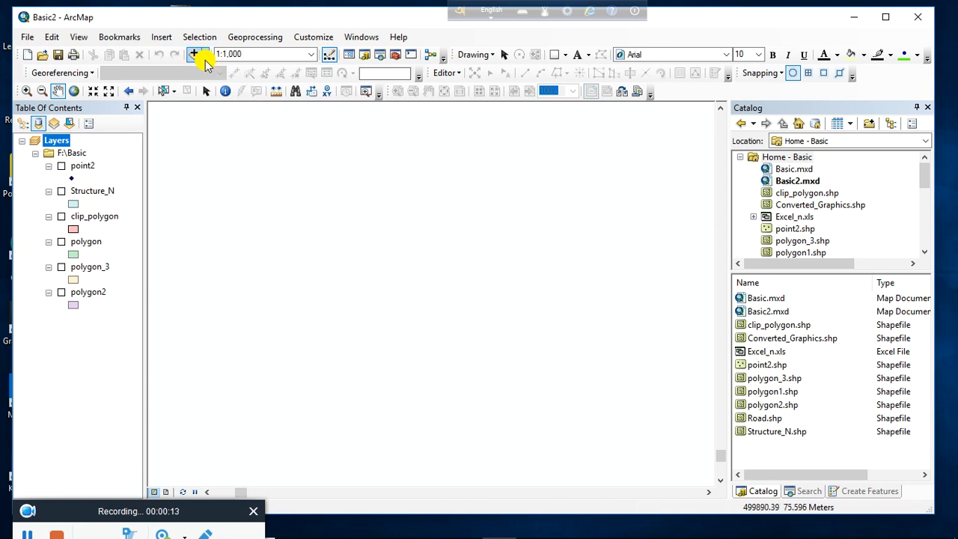
Open the Excel_n workbook from the Basic folder in Excel and examine its column headers and the house names
{"action": "left_click", "coordinate": [329, 525]}
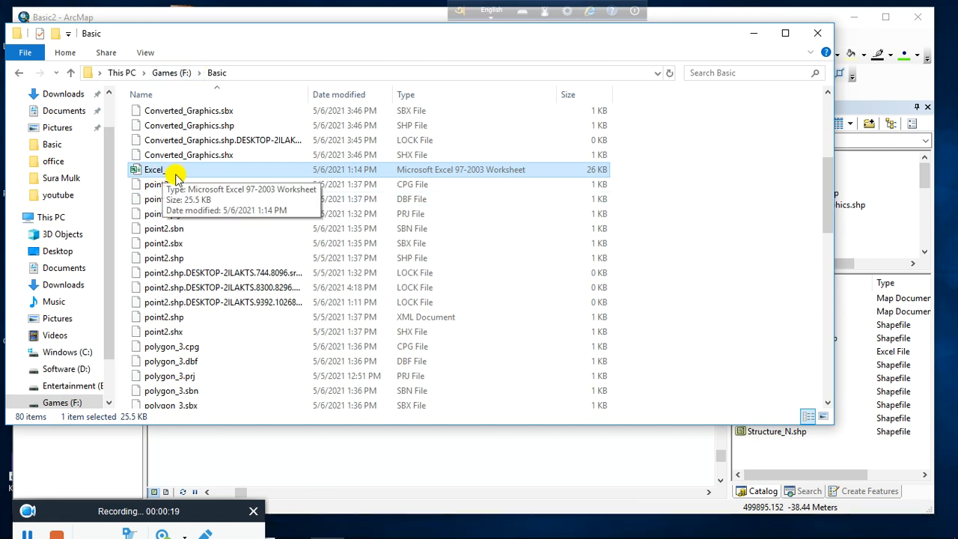
{"action": "double_click", "coordinate": [166, 170]}
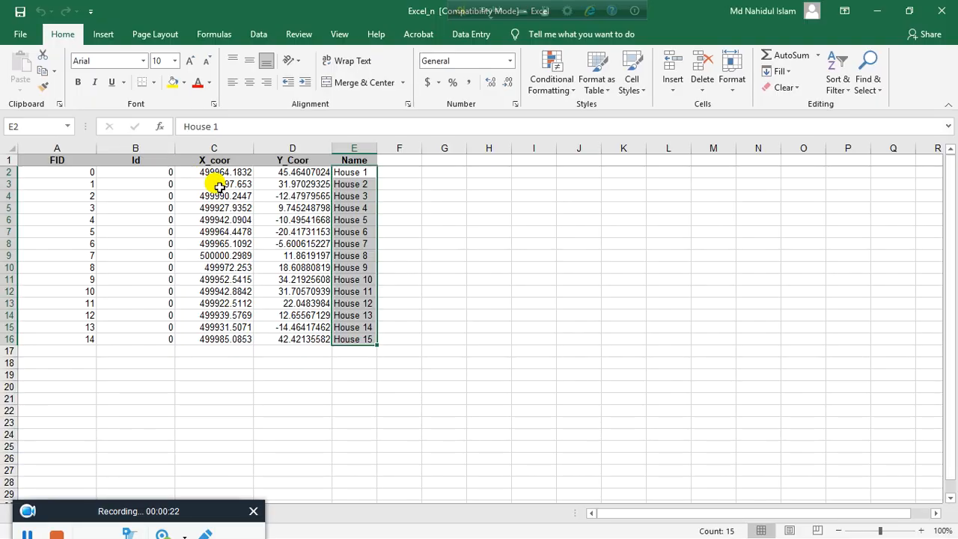
{"action": "left_click", "coordinate": [70, 158]}
{"action": "left_click", "coordinate": [155, 181]}
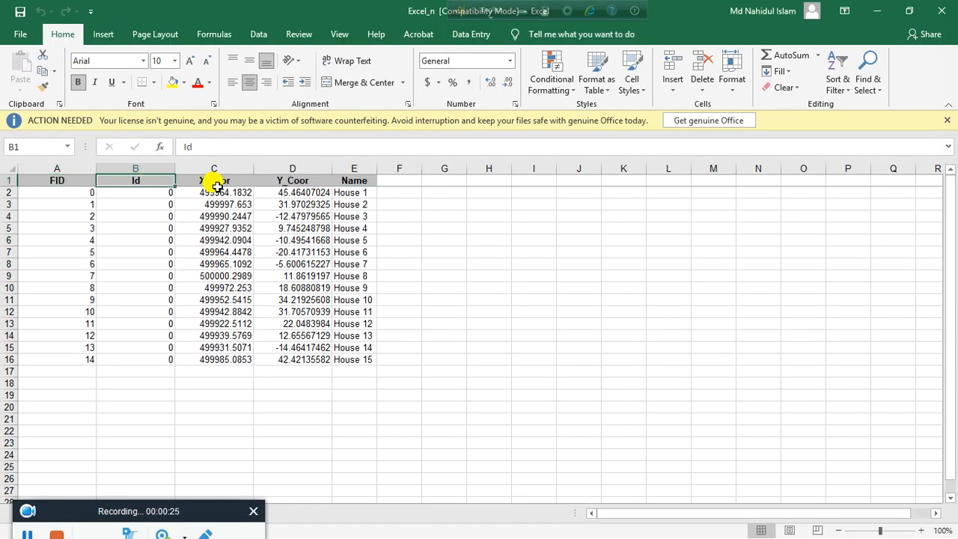
{"action": "left_click", "coordinate": [220, 180]}
{"action": "left_click", "coordinate": [309, 192]}
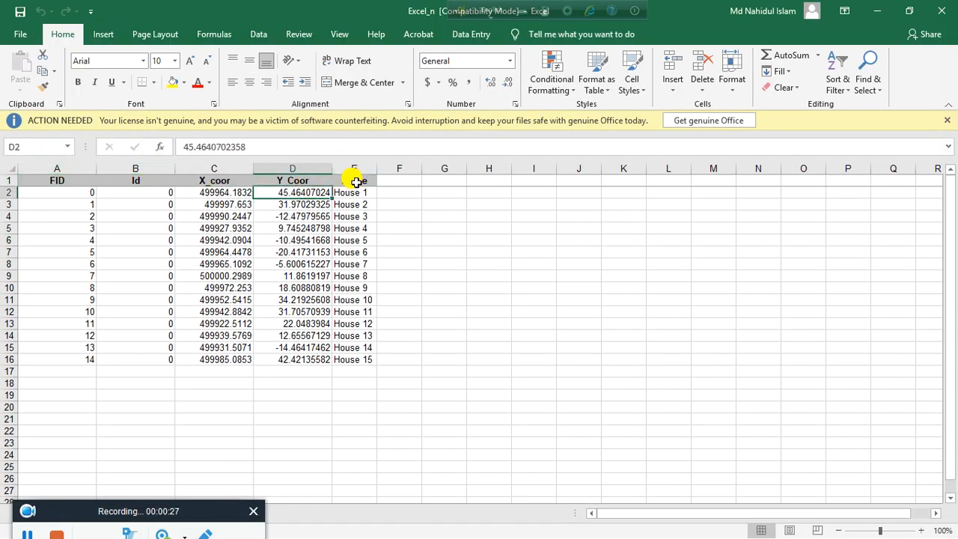
{"action": "left_click", "coordinate": [353, 178]}
{"action": "left_click", "coordinate": [355, 192]}
{"action": "left_click", "coordinate": [349, 207]}
{"action": "left_click", "coordinate": [353, 218]}
{"action": "left_click", "coordinate": [353, 232]}
{"action": "left_click", "coordinate": [353, 237]}
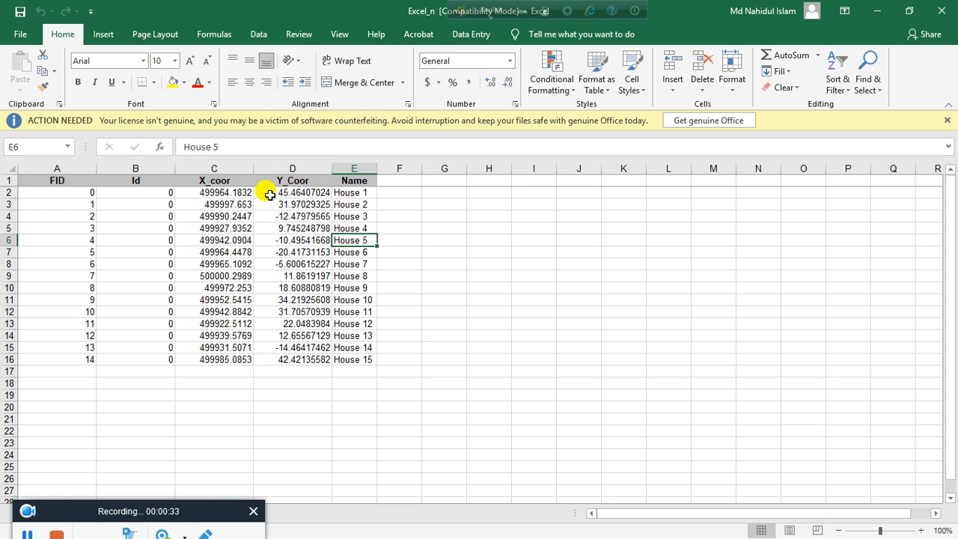
Check the X_coor, Y_Coor and Name entries of the first house record, and close the workbook
{"action": "left_click", "coordinate": [224, 196]}
{"action": "left_click", "coordinate": [289, 185]}
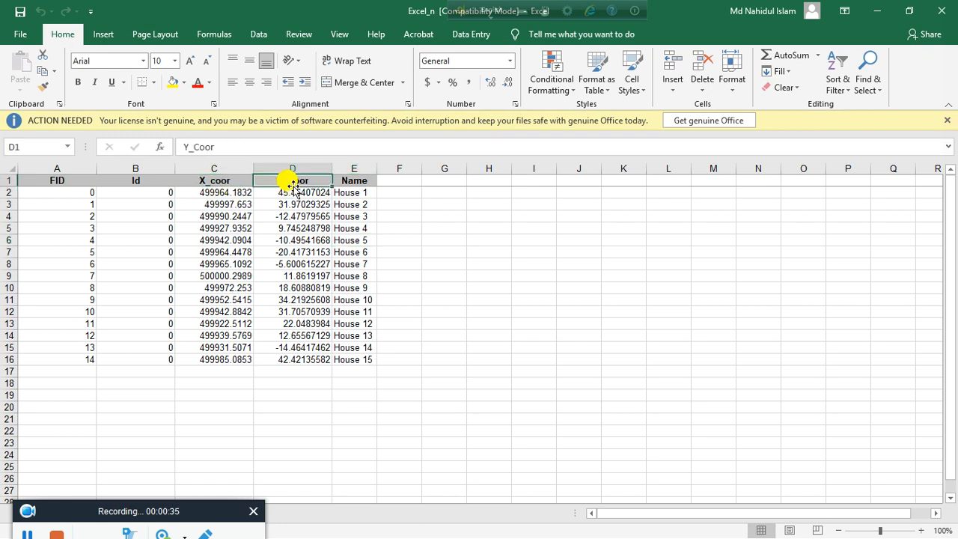
{"action": "left_click", "coordinate": [288, 193]}
{"action": "left_click", "coordinate": [231, 192]}
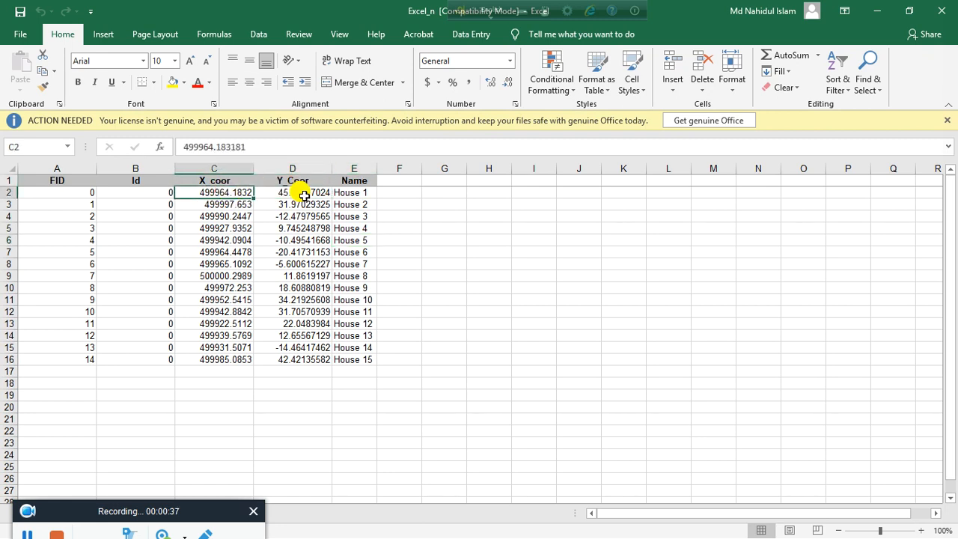
{"action": "left_click", "coordinate": [304, 194]}
{"action": "left_click", "coordinate": [233, 192]}
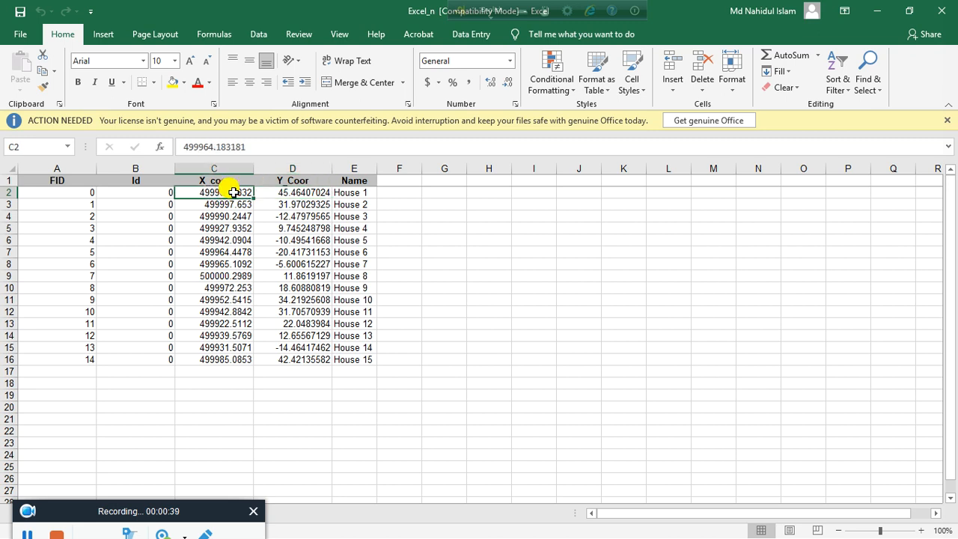
{"action": "left_click", "coordinate": [290, 192]}
{"action": "left_click", "coordinate": [351, 194]}
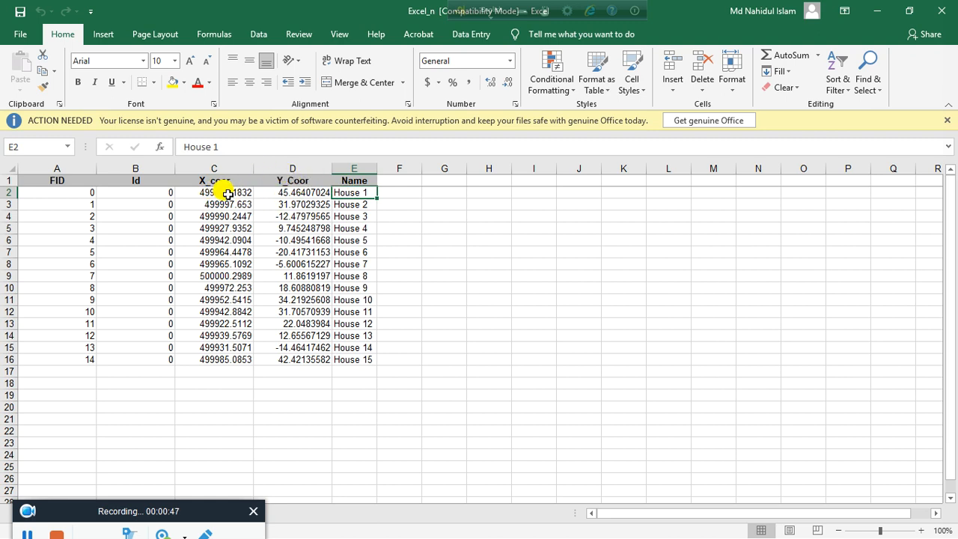
{"action": "left_click", "coordinate": [942, 10]}
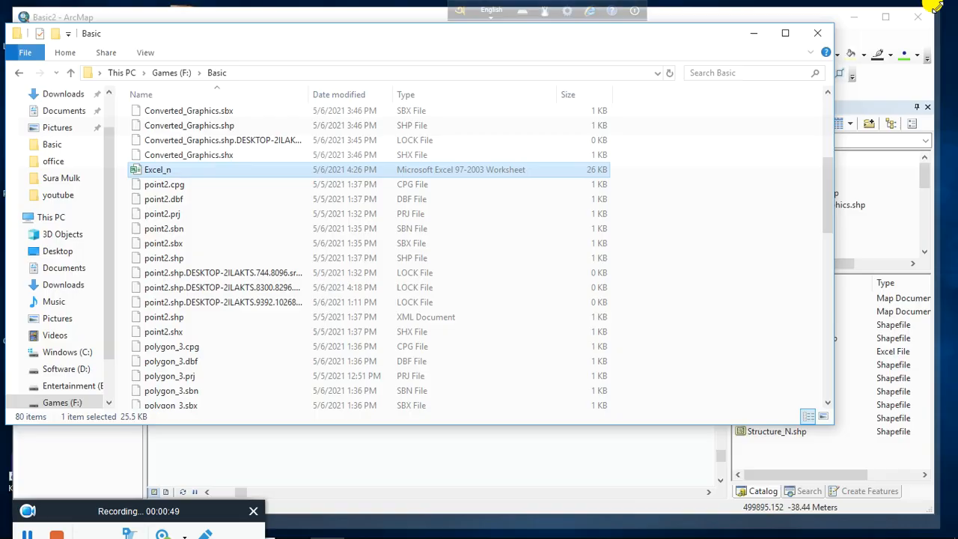
Switch back to ArcMap, start adding data and browse up to the top-level list of data locations
{"action": "left_click", "coordinate": [470, 455]}
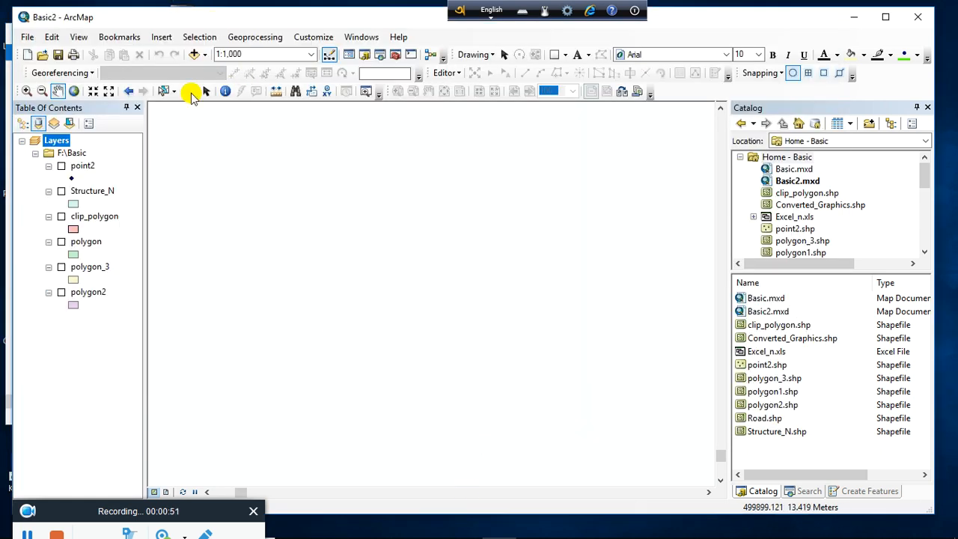
{"action": "left_click", "coordinate": [203, 55]}
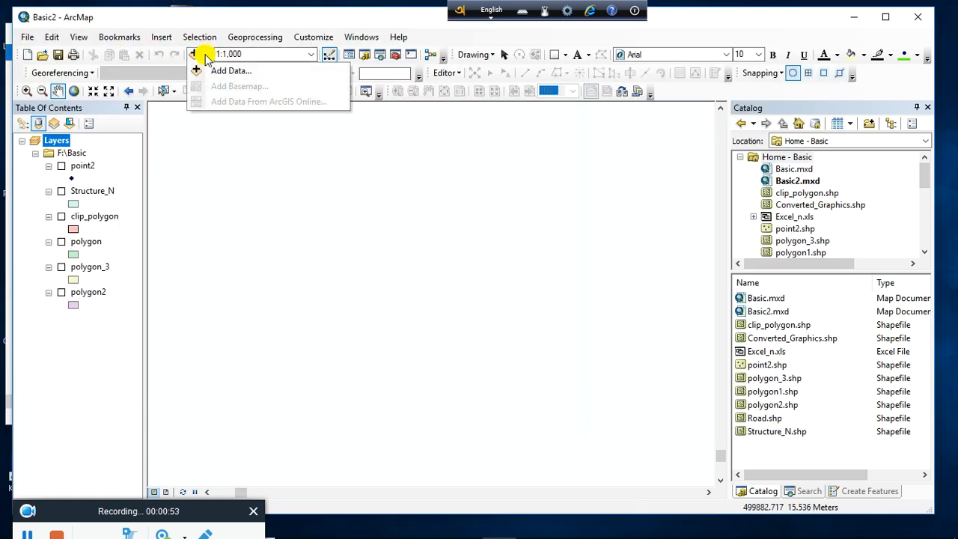
{"action": "left_click", "coordinate": [232, 72]}
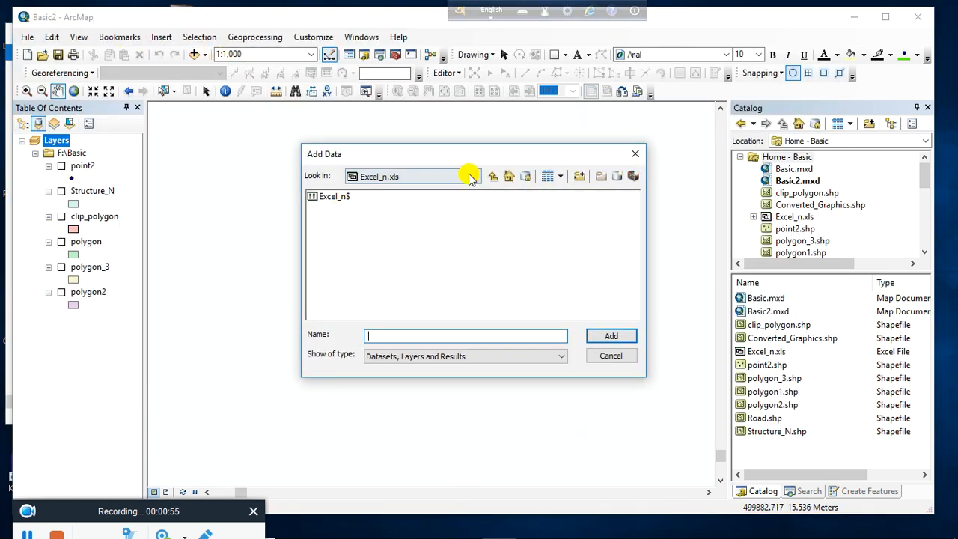
{"action": "left_click", "coordinate": [492, 177]}
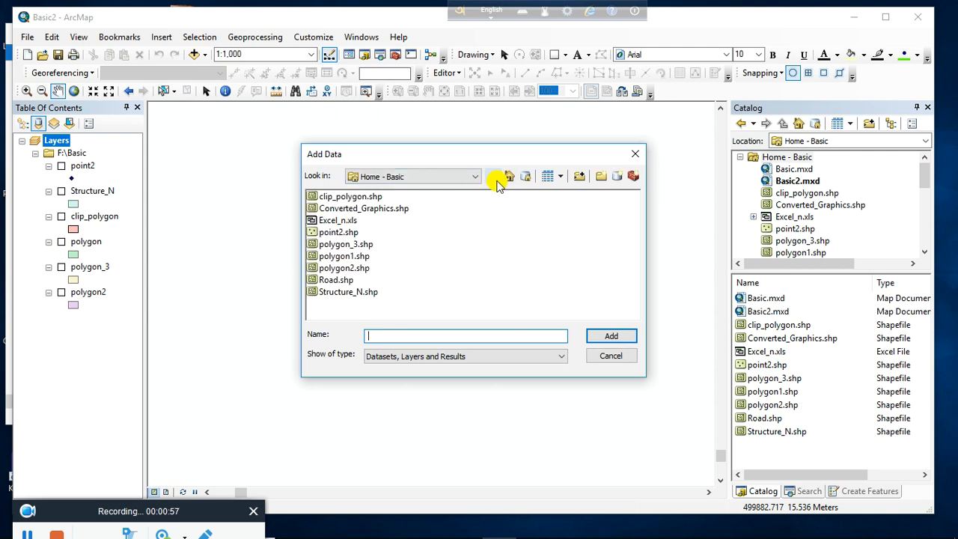
{"action": "left_click", "coordinate": [495, 179]}
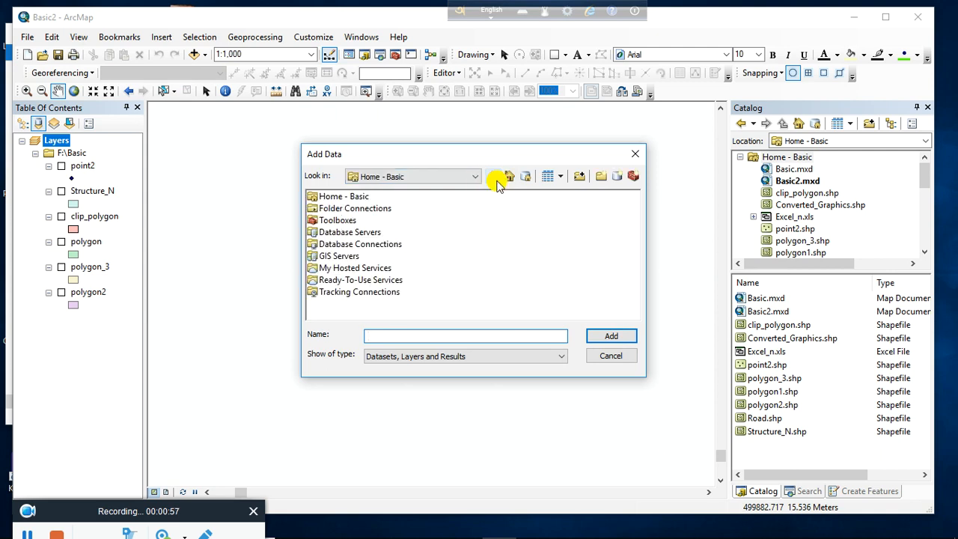
Create a folder connection to the Basic folder on the F: drive
{"action": "left_click", "coordinate": [576, 182]}
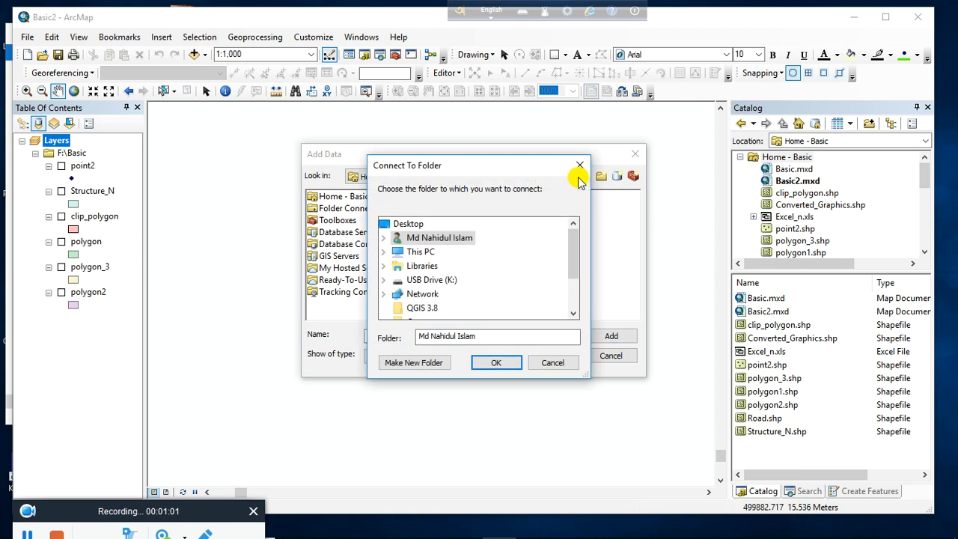
{"action": "left_click", "coordinate": [382, 255]}
{"action": "left_click_drag", "start_coordinate": [576, 250], "coordinate": [577, 271]}
{"action": "left_click", "coordinate": [444, 282]}
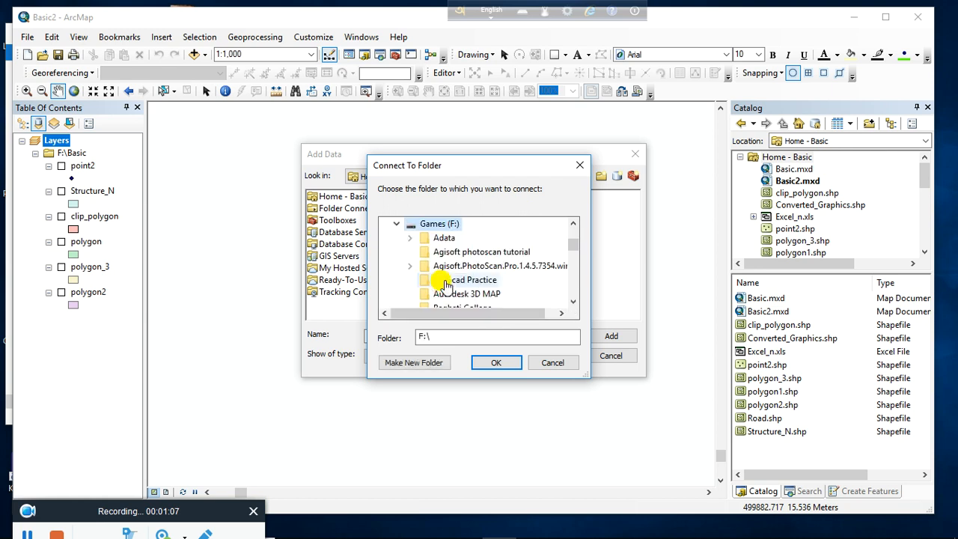
{"action": "left_click", "coordinate": [573, 302]}
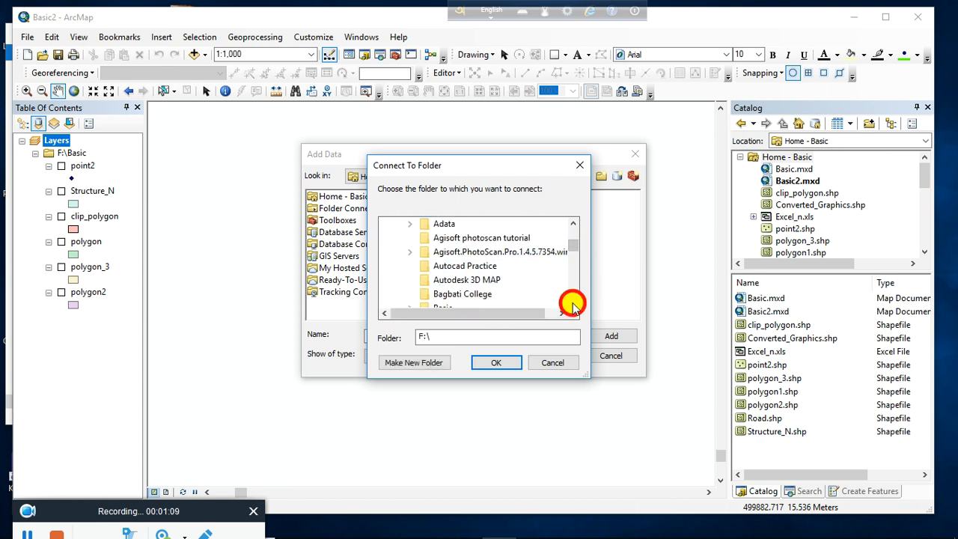
{"action": "left_click", "coordinate": [572, 302]}
{"action": "left_click", "coordinate": [572, 302]}
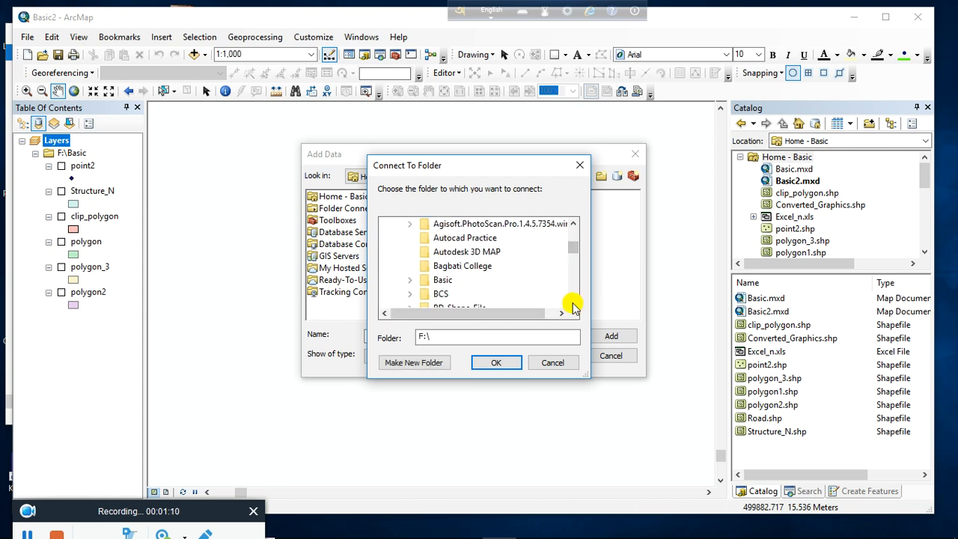
{"action": "left_click", "coordinate": [445, 281]}
{"action": "left_click", "coordinate": [501, 364]}
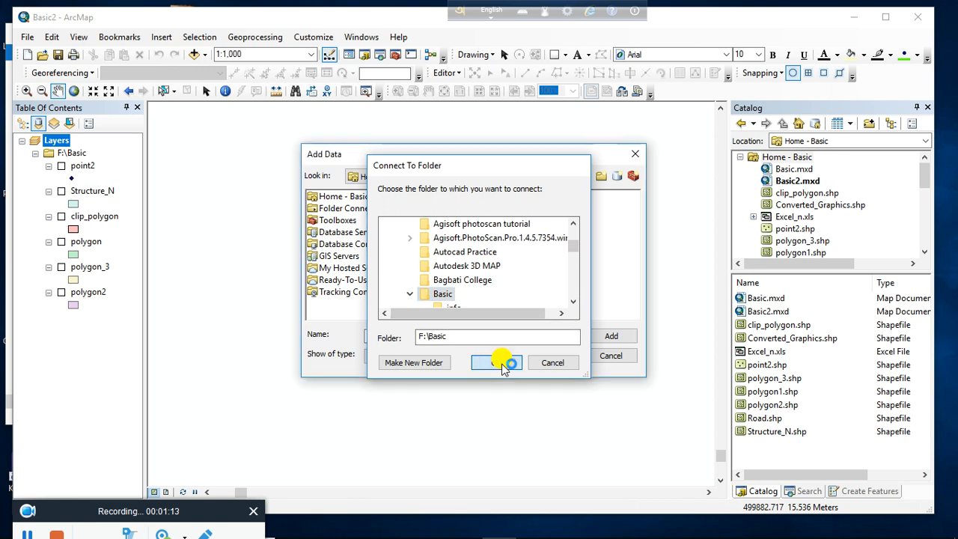
Add the Excel_n$ sheet of Excel_n.xls from the F:\Basic folder connection to the map
{"action": "double_click", "coordinate": [332, 210]}
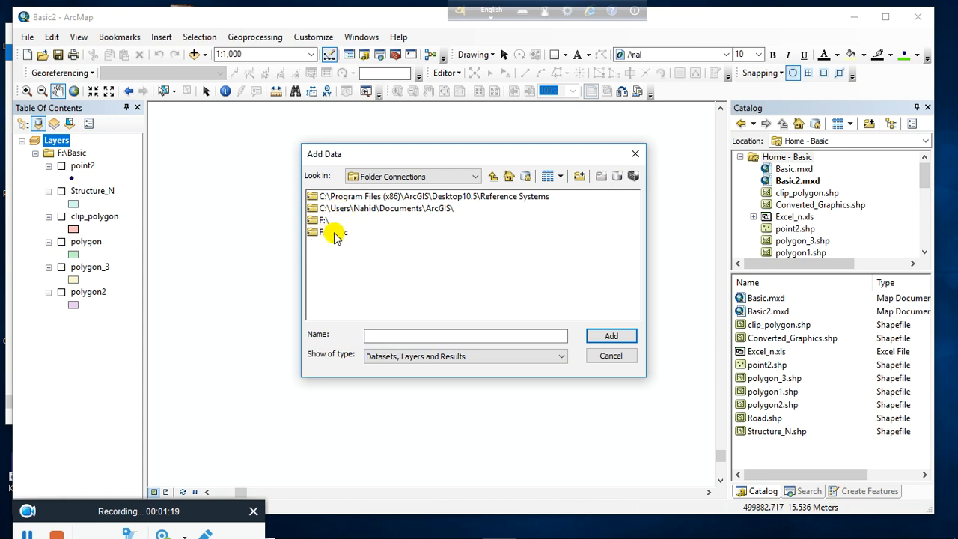
{"action": "double_click", "coordinate": [334, 234]}
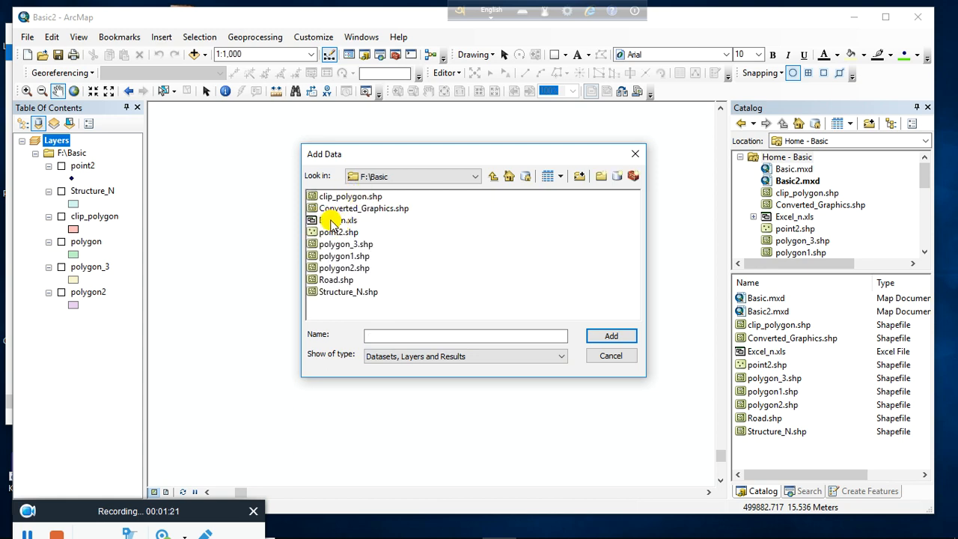
{"action": "double_click", "coordinate": [339, 221]}
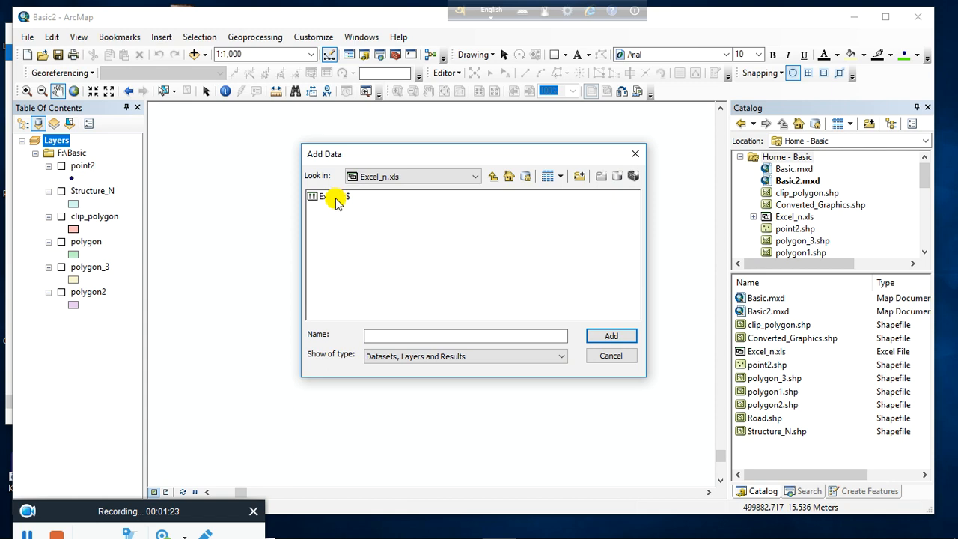
{"action": "left_click", "coordinate": [334, 196]}
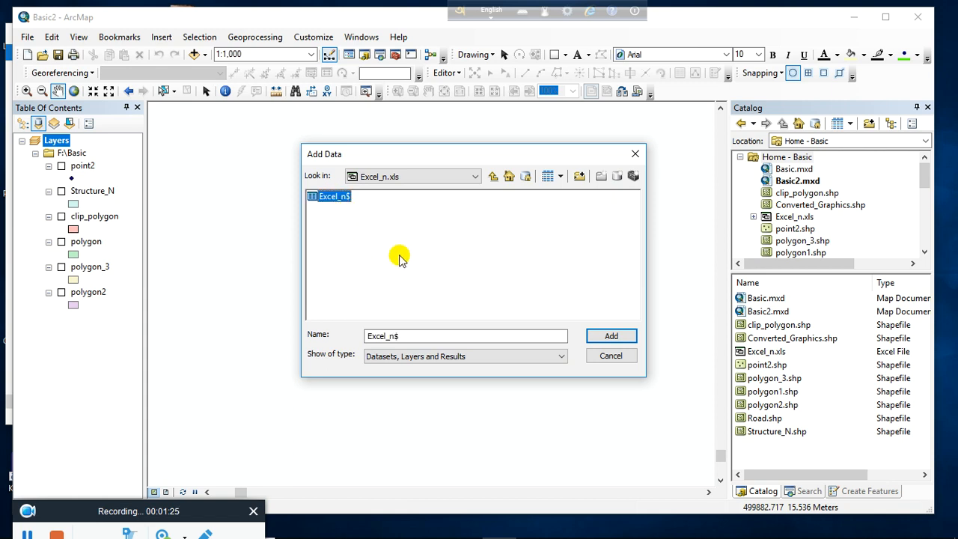
{"action": "left_click", "coordinate": [611, 337]}
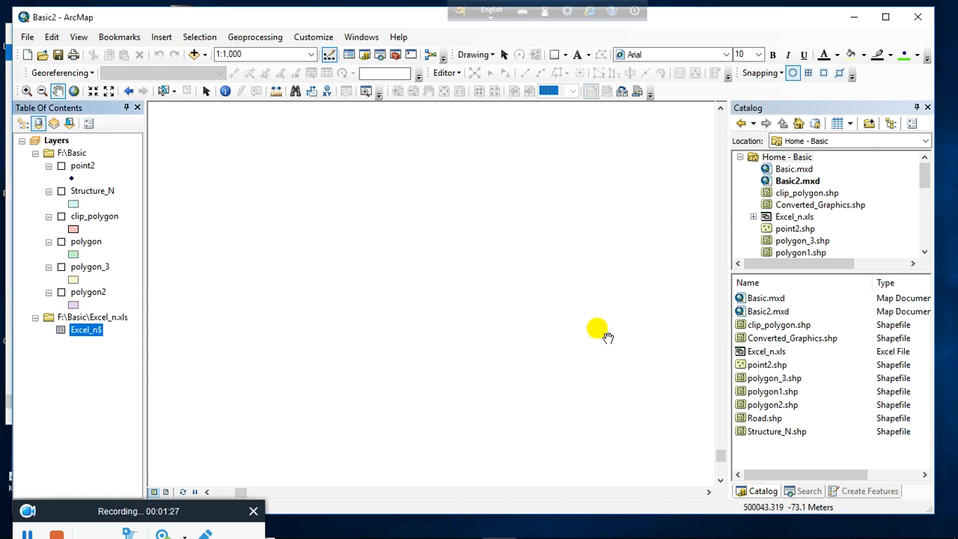
Start Display XY Data for the Excel_n$ table with X_coor as X field, Y_Coor as Y field and <None> as Z field
{"action": "right_click", "coordinate": [95, 332]}
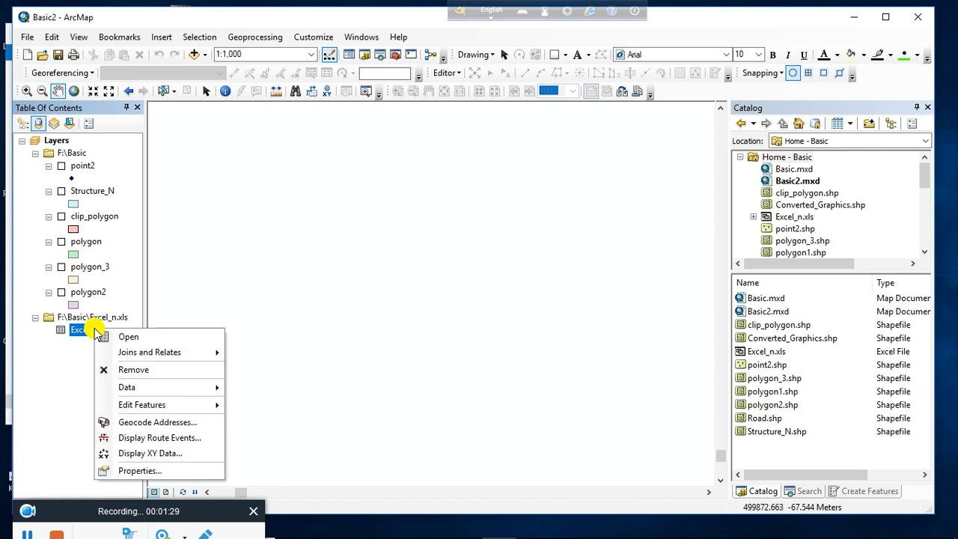
{"action": "left_click", "coordinate": [139, 454]}
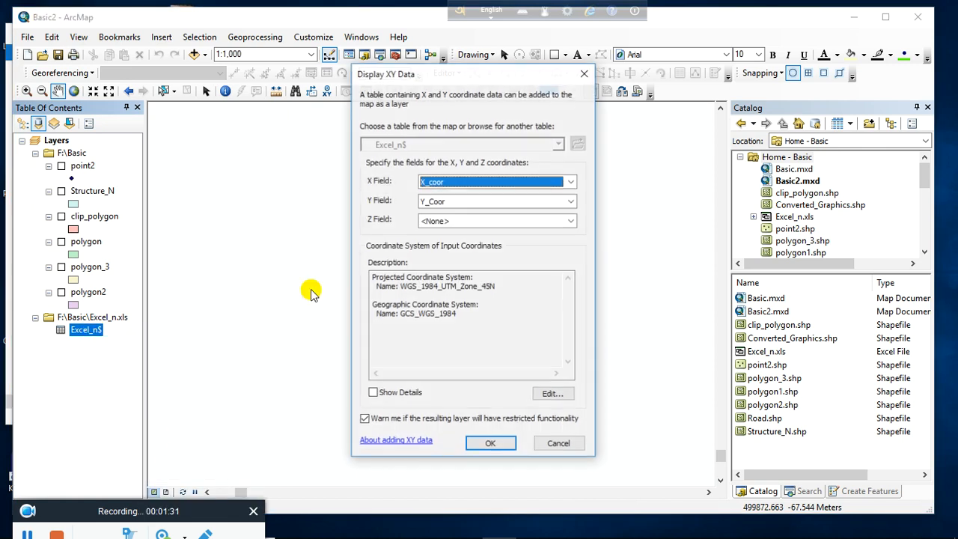
{"action": "left_click", "coordinate": [446, 184]}
{"action": "left_click", "coordinate": [442, 212]}
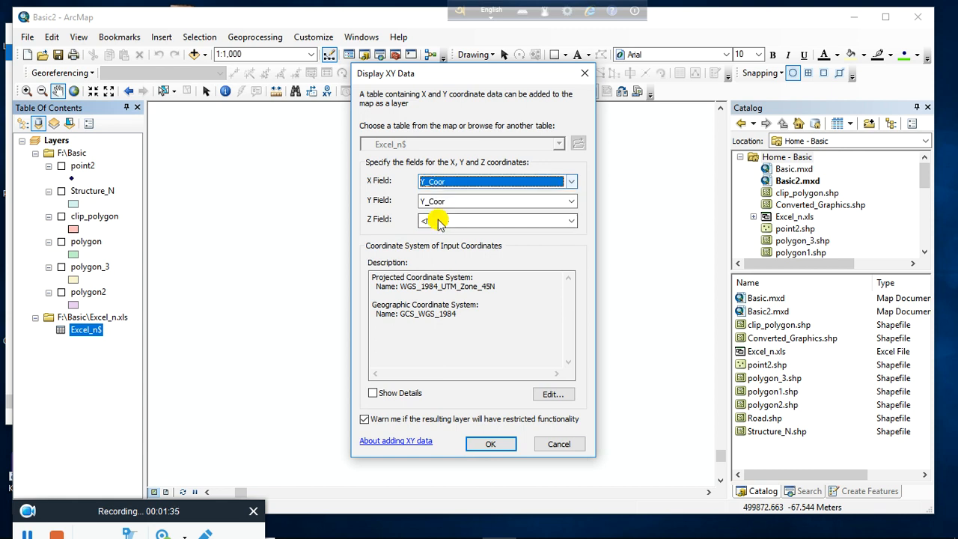
{"action": "left_click", "coordinate": [440, 185]}
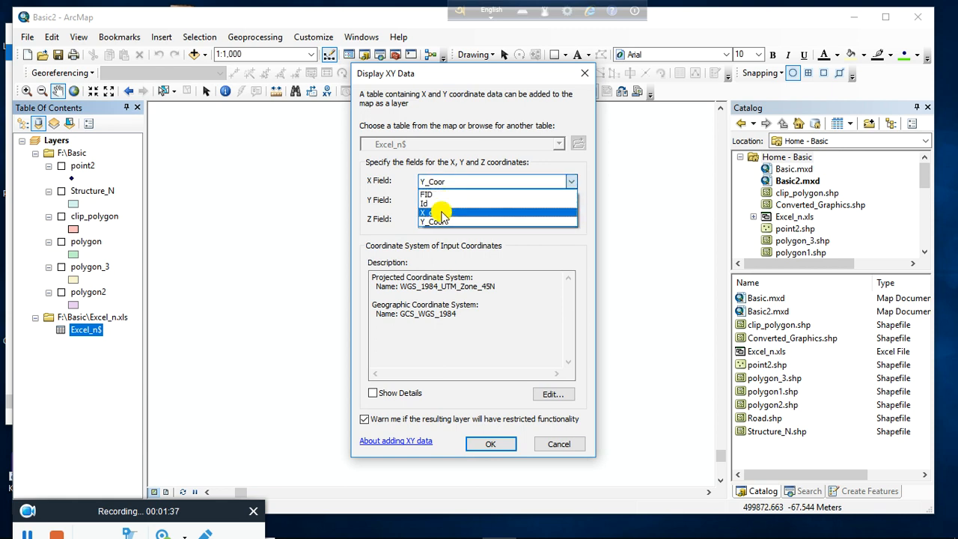
{"action": "left_click", "coordinate": [442, 216]}
{"action": "left_click", "coordinate": [441, 202]}
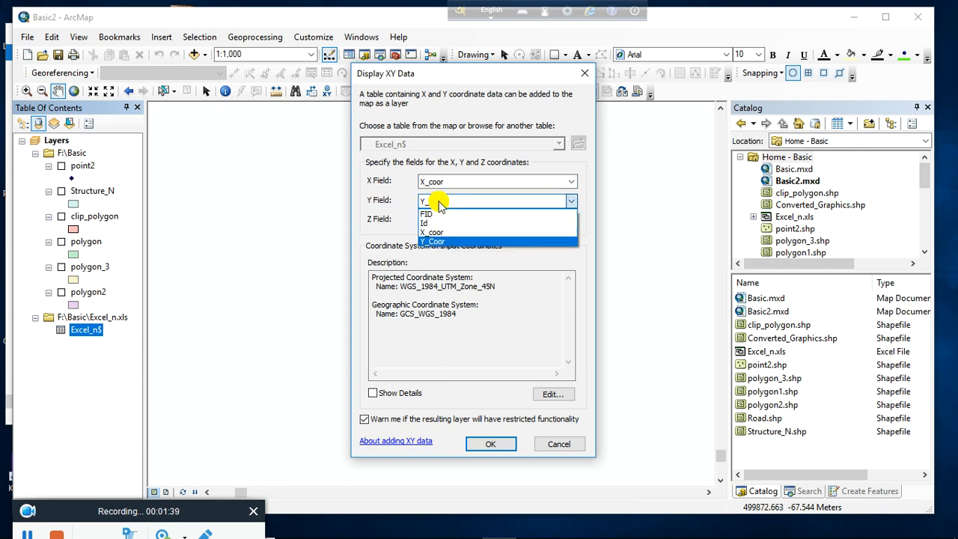
{"action": "left_click", "coordinate": [439, 242]}
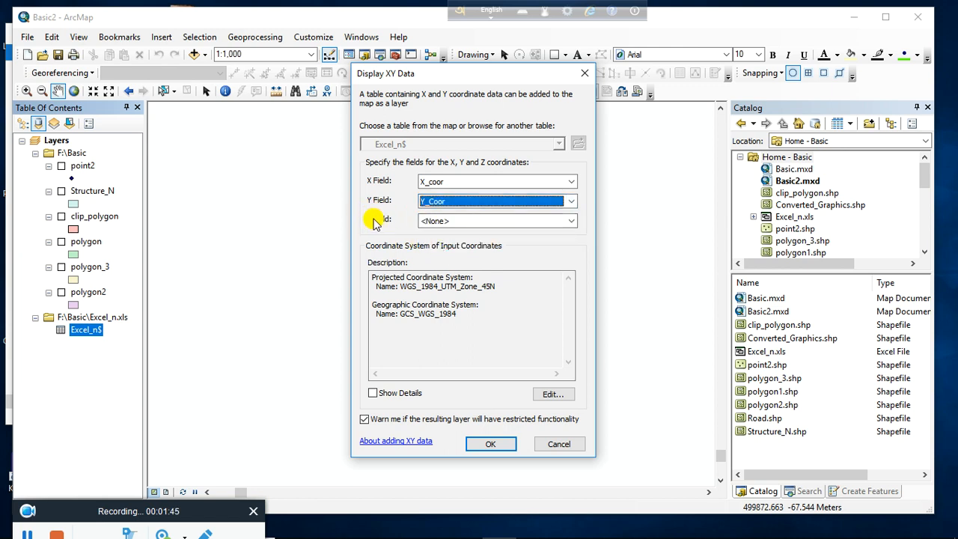
{"action": "left_click", "coordinate": [449, 221]}
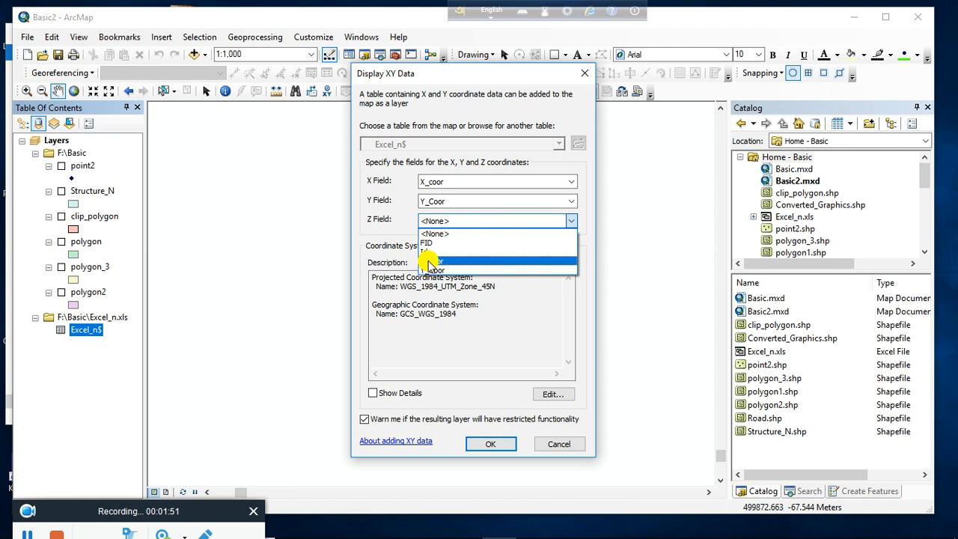
{"action": "left_click", "coordinate": [404, 233]}
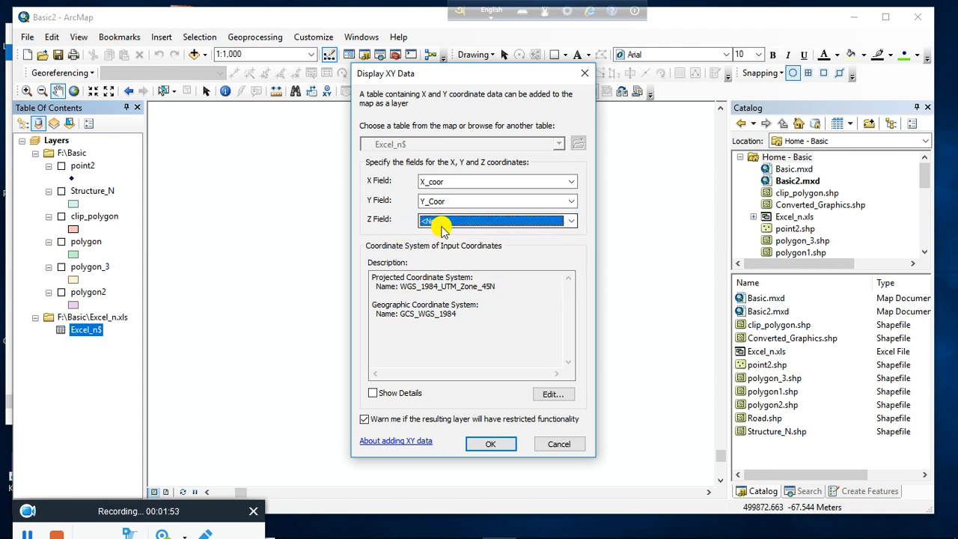
Review the projected and geographic coordinate systems in the description of the input coordinates
{"action": "left_click_drag", "start_coordinate": [371, 277], "coordinate": [489, 314]}
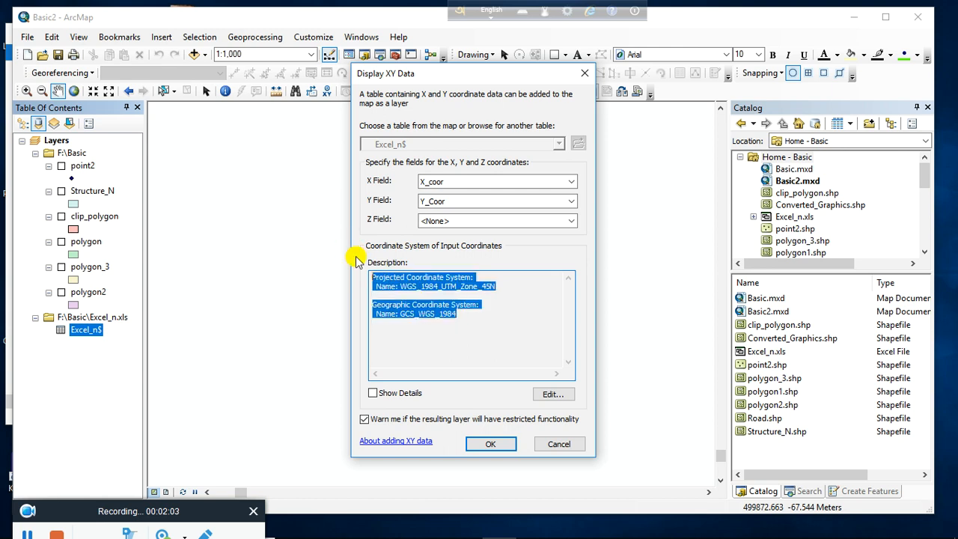
{"action": "left_click", "coordinate": [458, 315]}
{"action": "left_click_drag", "start_coordinate": [456, 313], "coordinate": [374, 299]}
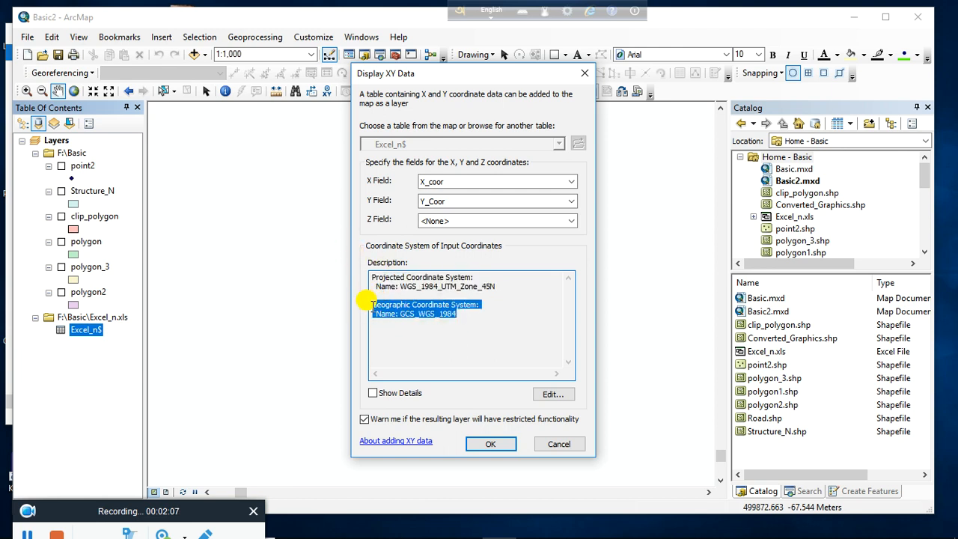
Compare the Projected Coordinate System and Geographic Coordinate System entries listed for the Excel_n$ input coordinates
{"action": "left_click", "coordinate": [367, 303]}
{"action": "left_click_drag", "start_coordinate": [372, 279], "coordinate": [474, 278]}
{"action": "left_click_drag", "start_coordinate": [372, 304], "coordinate": [479, 305]}
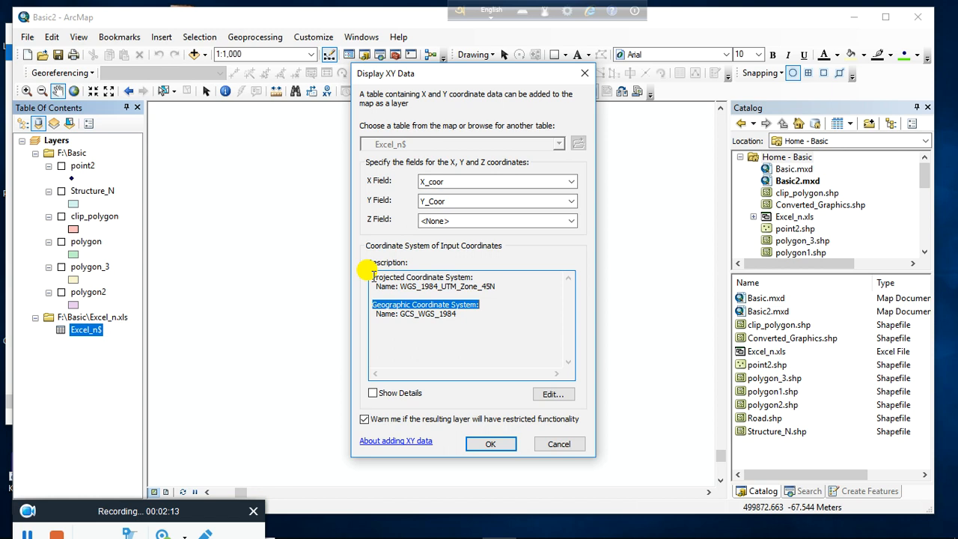
{"action": "left_click_drag", "start_coordinate": [372, 275], "coordinate": [477, 283]}
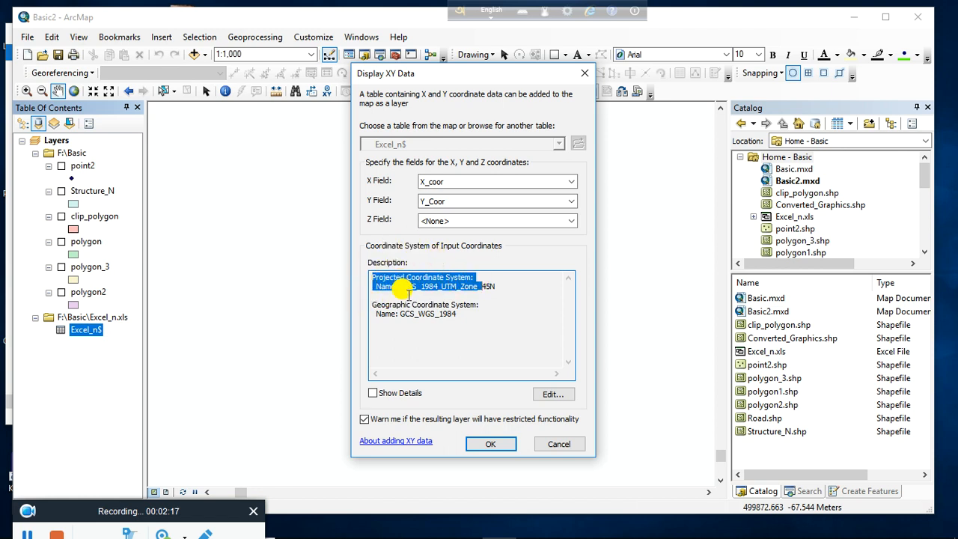
{"action": "left_click_drag", "start_coordinate": [372, 306], "coordinate": [486, 307]}
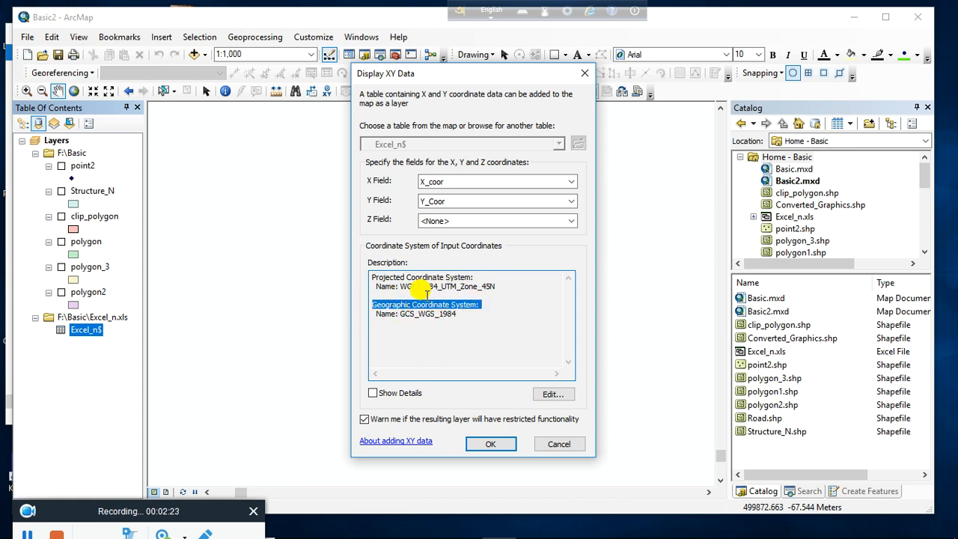
{"action": "left_click", "coordinate": [369, 271]}
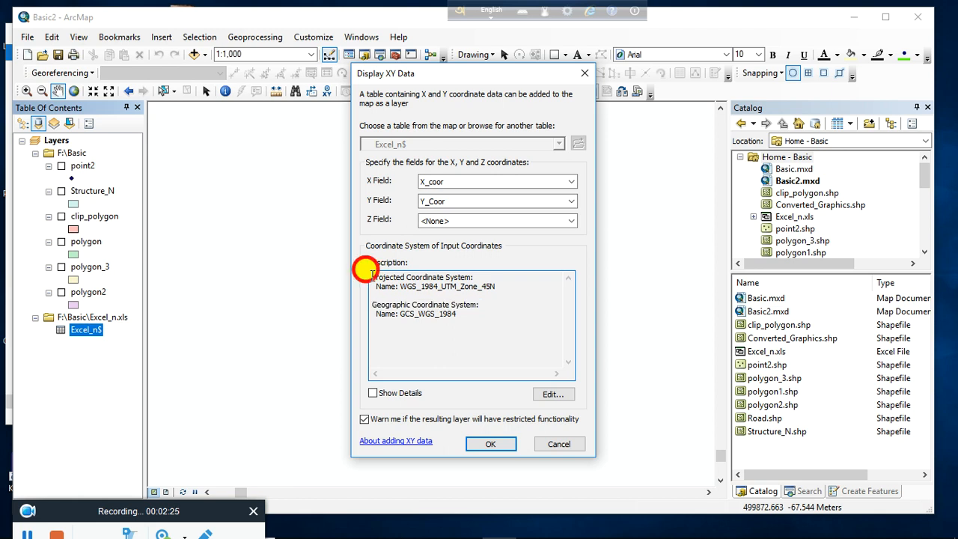
{"action": "left_click_drag", "start_coordinate": [367, 272], "coordinate": [485, 277]}
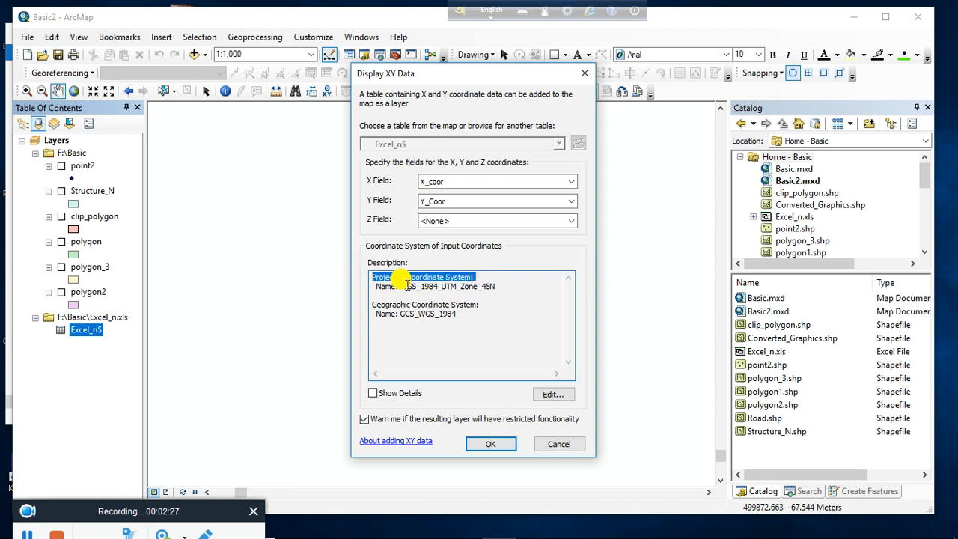
{"action": "double_click", "coordinate": [405, 286]}
Choose WGS_1984_UTM_Zone_45N from the favorites as the input coordinate system, checking its linear unit before accepting it
{"action": "left_click", "coordinate": [554, 400]}
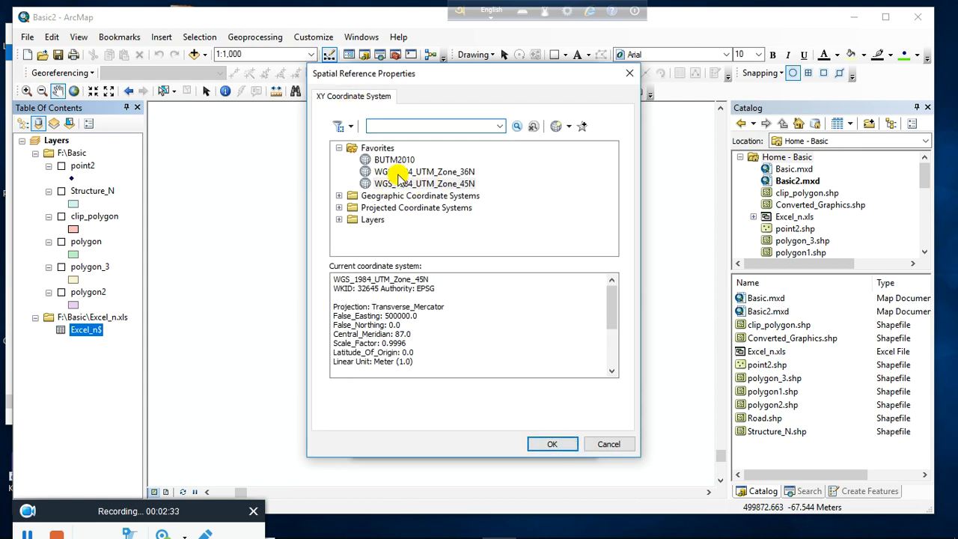
{"action": "left_click", "coordinate": [393, 185]}
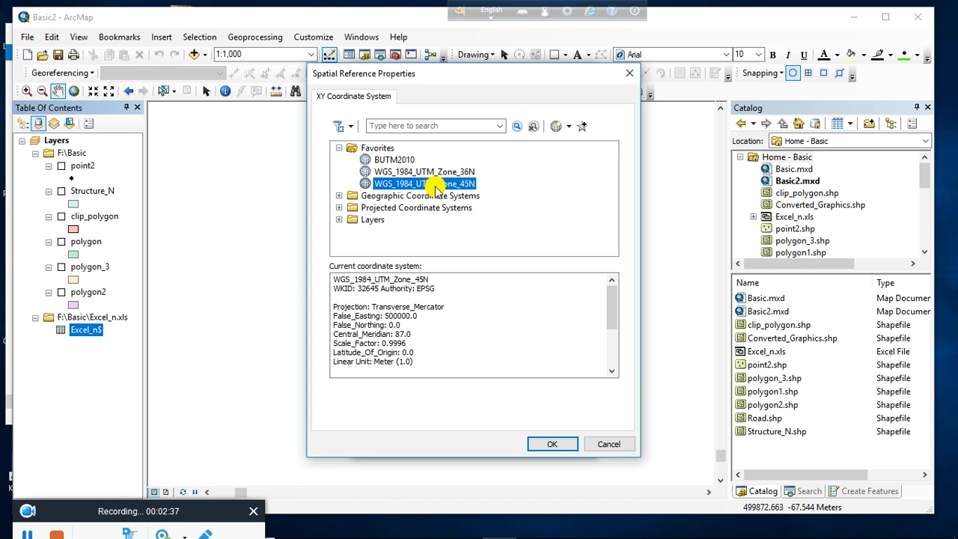
{"action": "left_click_drag", "start_coordinate": [373, 362], "coordinate": [413, 361]}
{"action": "left_click", "coordinate": [374, 361]}
{"action": "left_click_drag", "start_coordinate": [375, 361], "coordinate": [427, 362]}
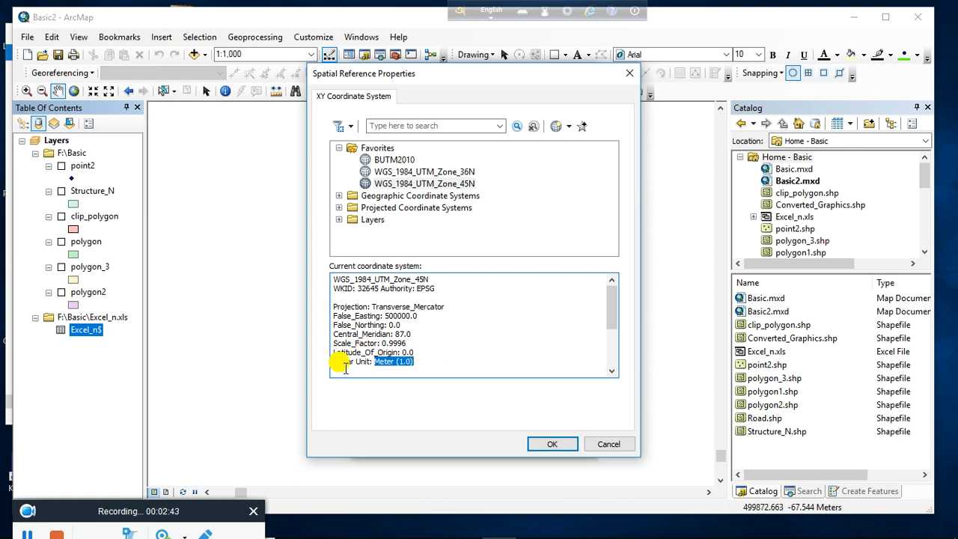
{"action": "left_click_drag", "start_coordinate": [354, 363], "coordinate": [414, 361]}
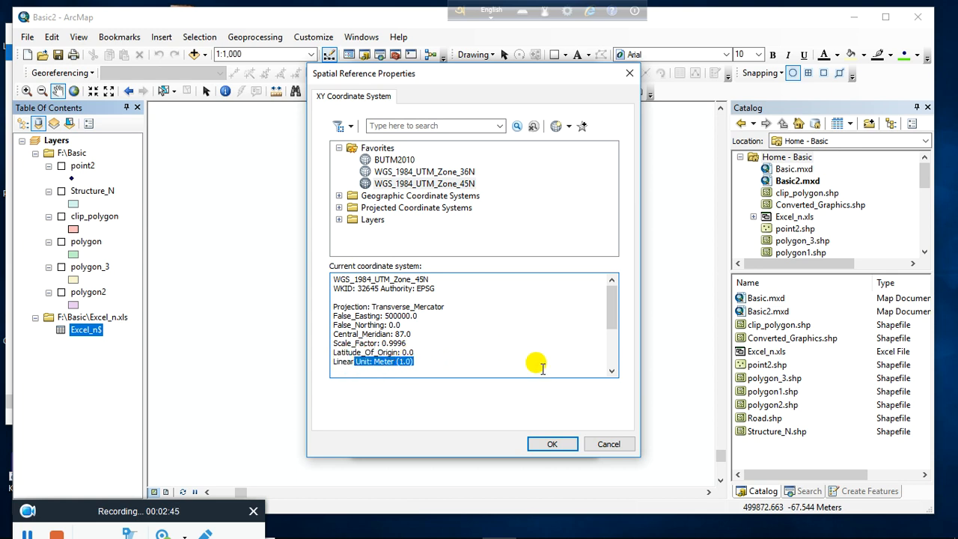
{"action": "left_click", "coordinate": [552, 441]}
Create the XY point layer from the Excel_n$ table, accepting the missing Object-ID field
{"action": "left_click", "coordinate": [492, 447]}
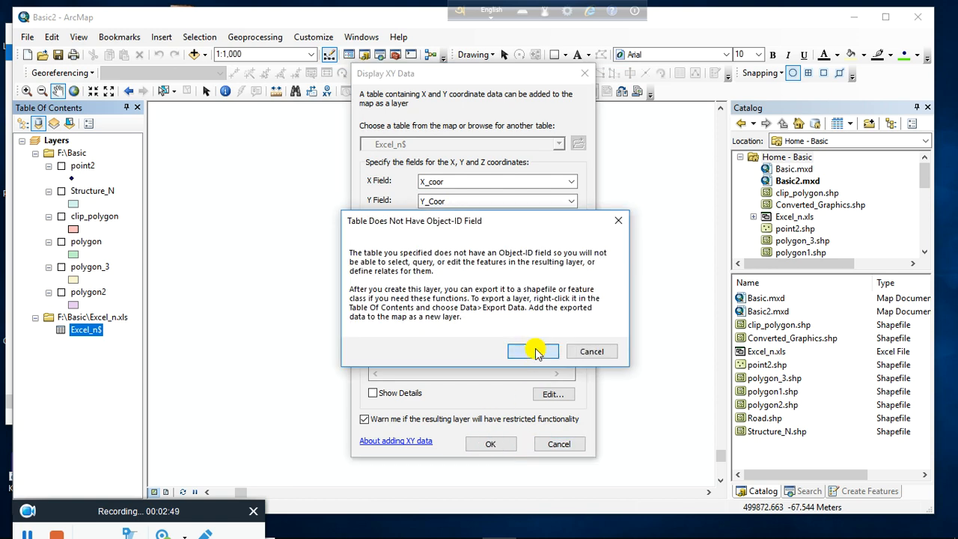
{"action": "left_click", "coordinate": [533, 351]}
{"action": "left_click_drag", "start_coordinate": [428, 203], "coordinate": [439, 396]}
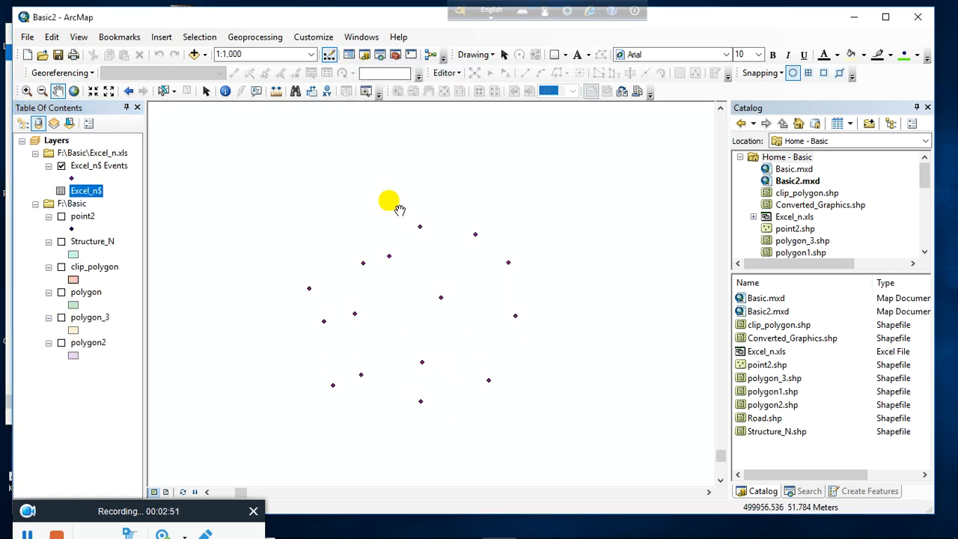
{"action": "left_click_drag", "start_coordinate": [390, 285], "coordinate": [399, 261]}
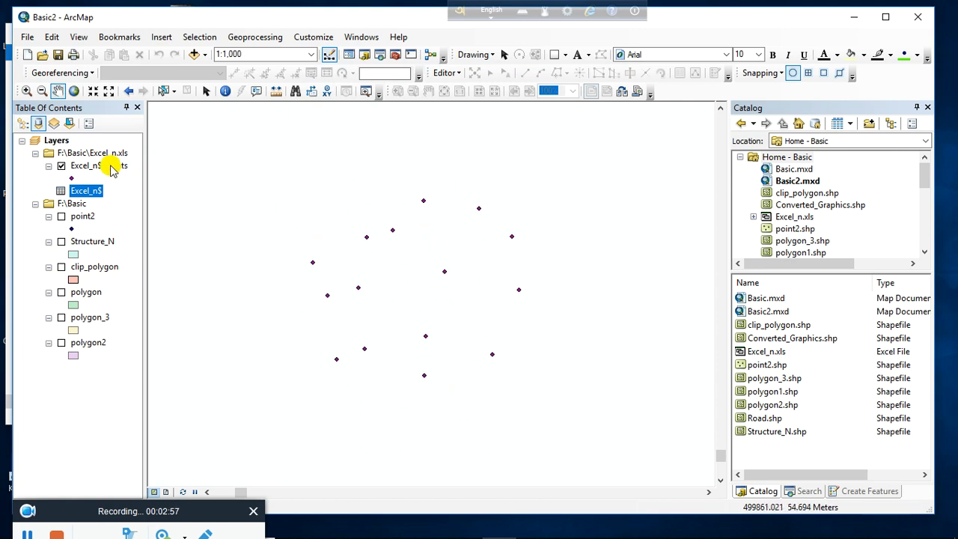
Export all features of the Excel_n$ Events layer to a House shapefile in F:\Basic and add it to the map
{"action": "left_click", "coordinate": [98, 166]}
{"action": "right_click", "coordinate": [98, 167]}
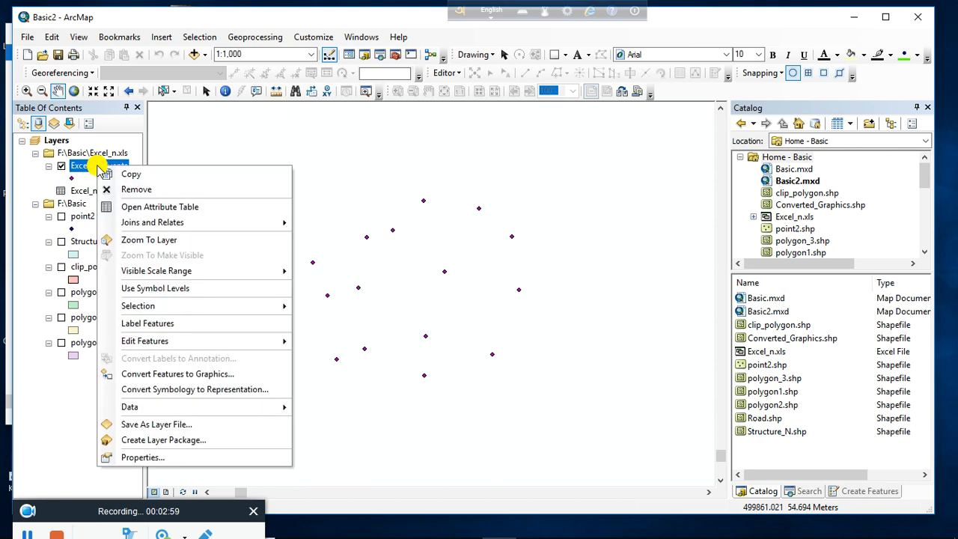
{"action": "mouse_move", "coordinate": [268, 406]}
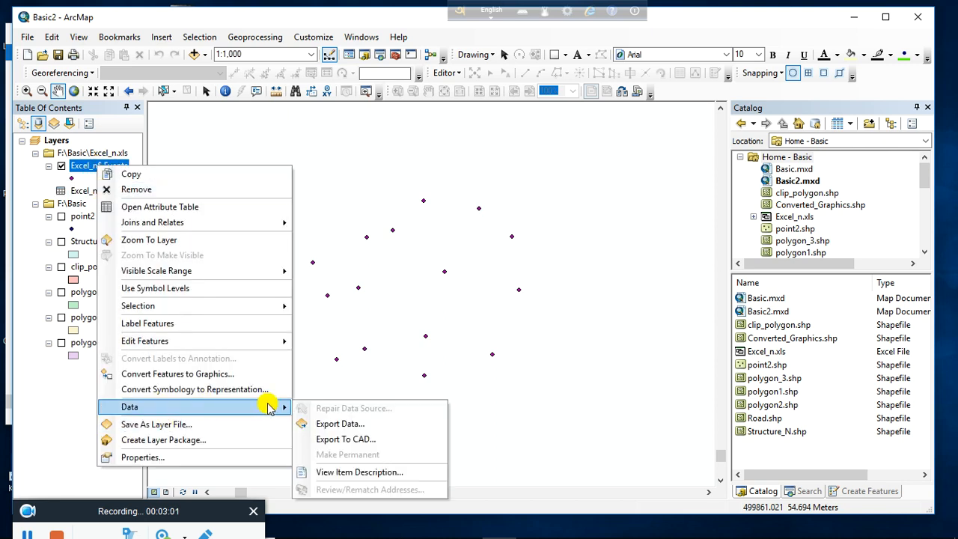
{"action": "left_click", "coordinate": [338, 424]}
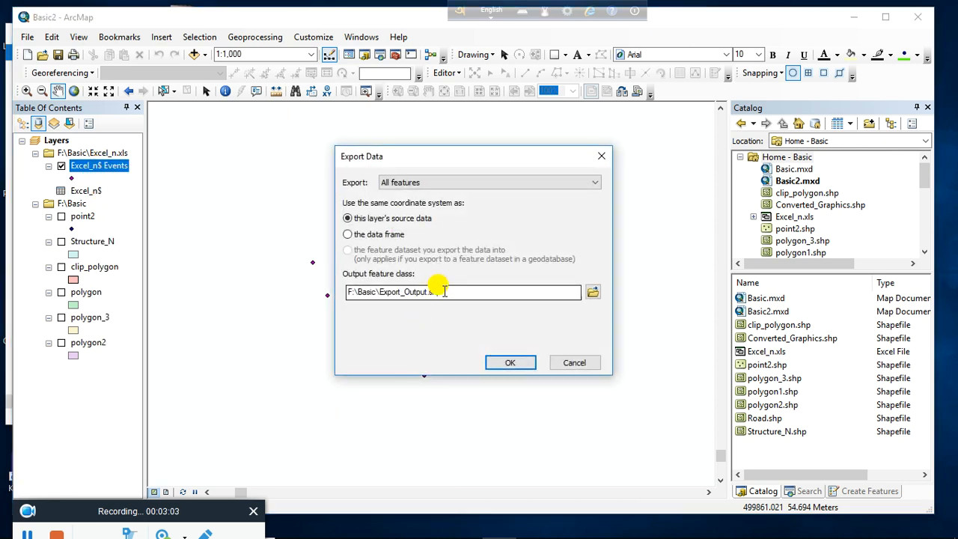
{"action": "left_click_drag", "start_coordinate": [444, 292], "coordinate": [384, 289]}
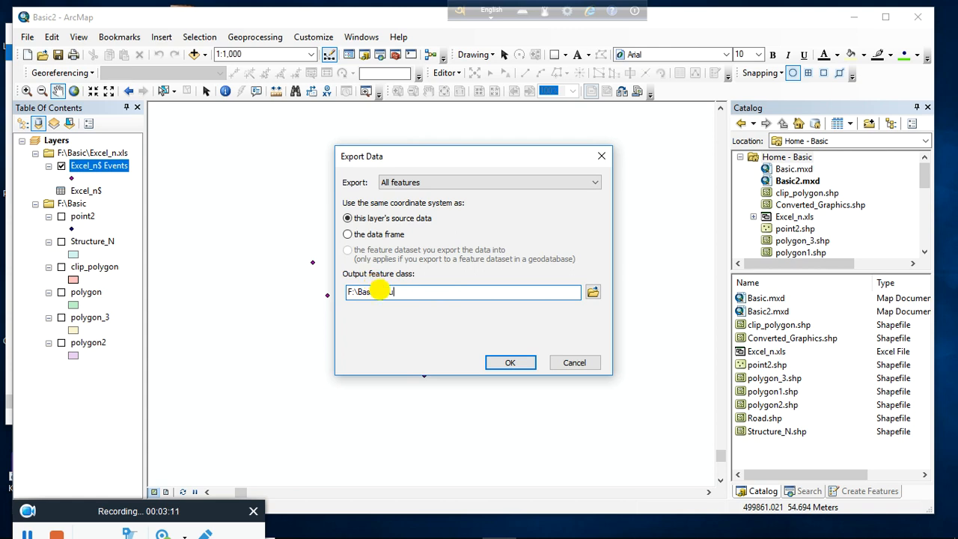
{"action": "left_click", "coordinate": [498, 361]}
{"action": "left_click", "coordinate": [530, 327]}
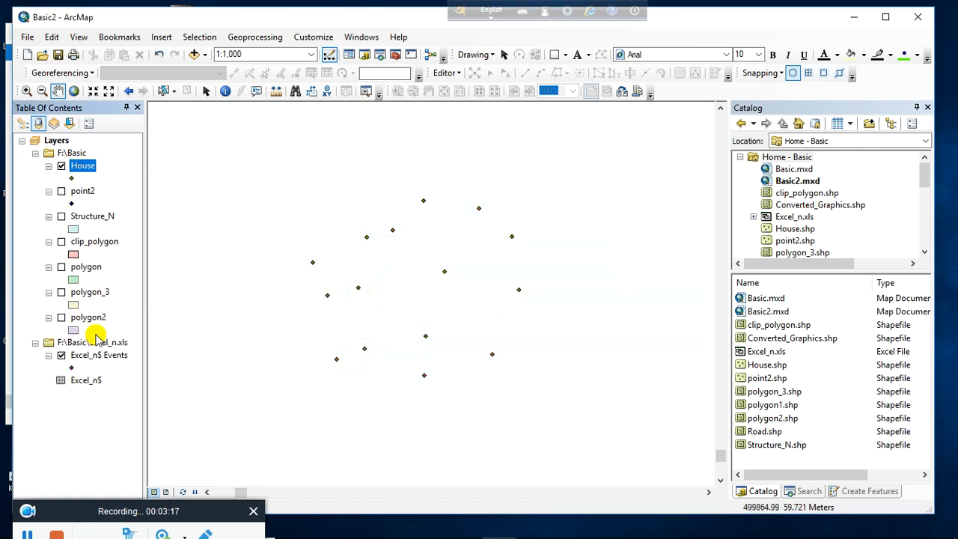
Remove the Excel_n$ Events layer and the Excel_n$ table from the map
{"action": "right_click", "coordinate": [90, 356]}
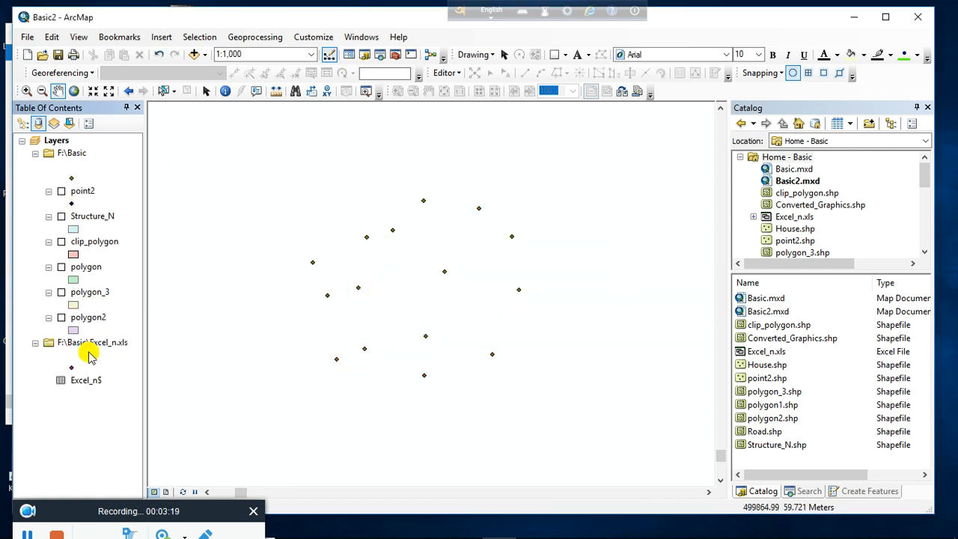
{"action": "left_click", "coordinate": [128, 75]}
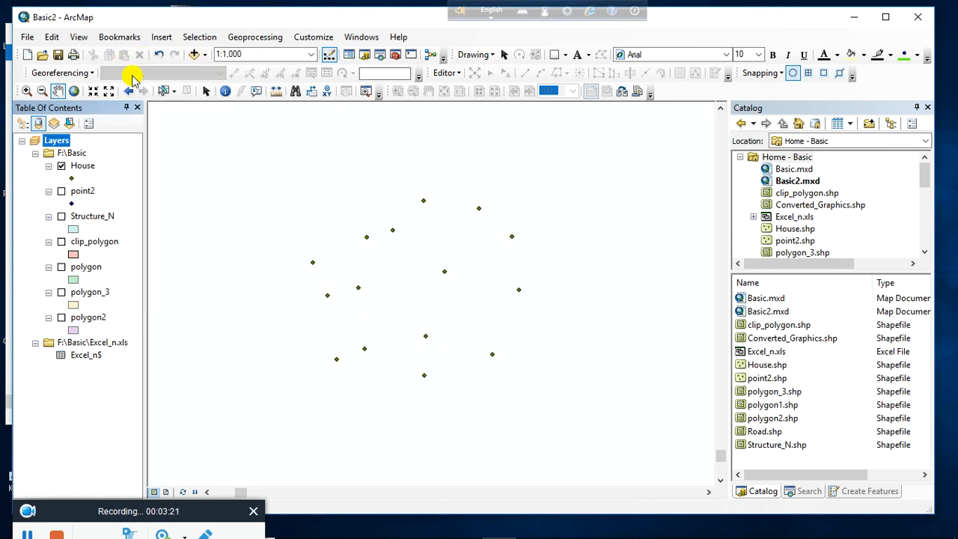
{"action": "right_click", "coordinate": [91, 357]}
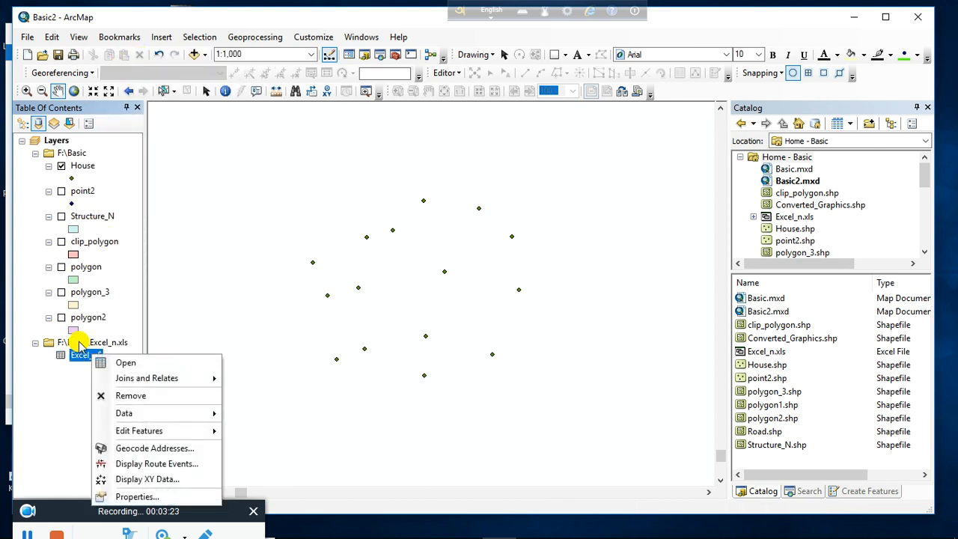
{"action": "left_click", "coordinate": [134, 395]}
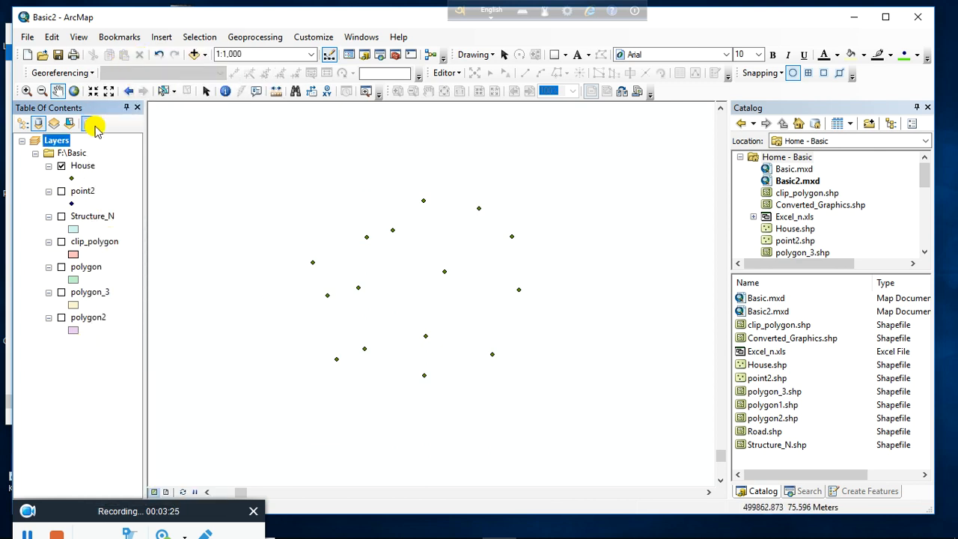
Turn on labels for the House layer, using Name as the label field
{"action": "right_click", "coordinate": [84, 171]}
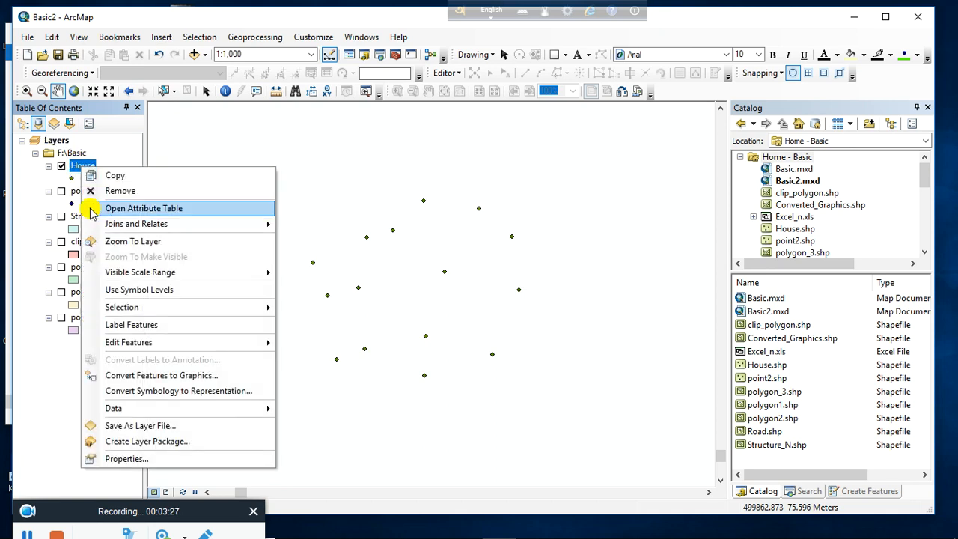
{"action": "left_click", "coordinate": [133, 459]}
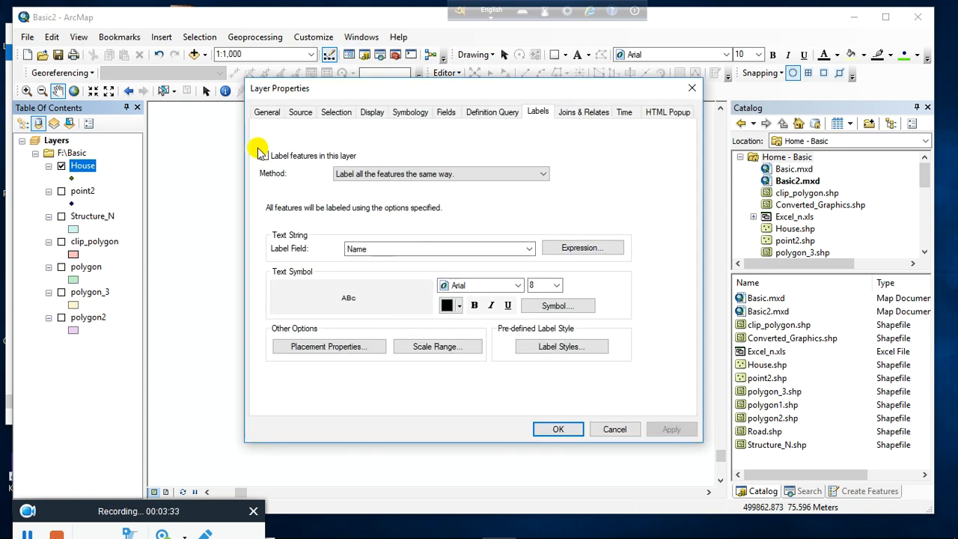
{"action": "left_click", "coordinate": [263, 156]}
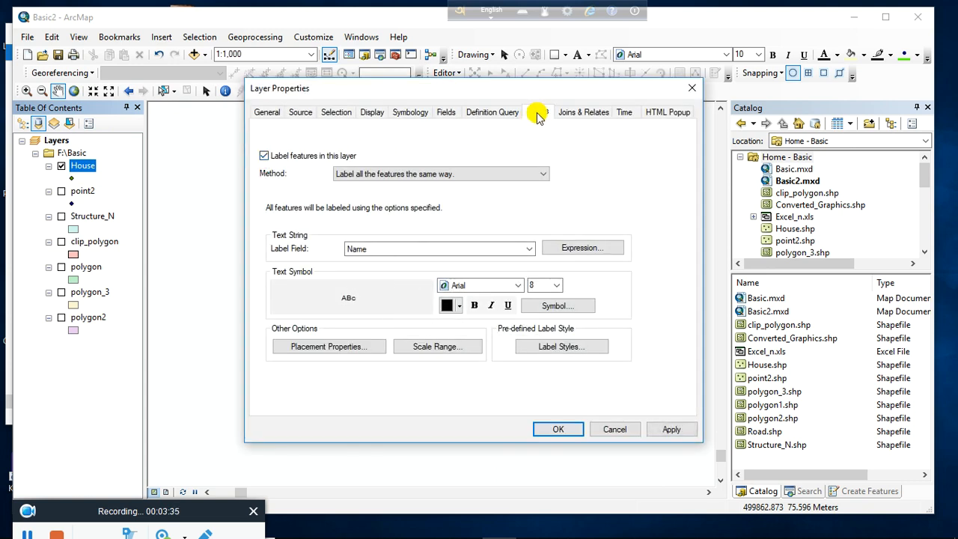
{"action": "left_click", "coordinate": [528, 250]}
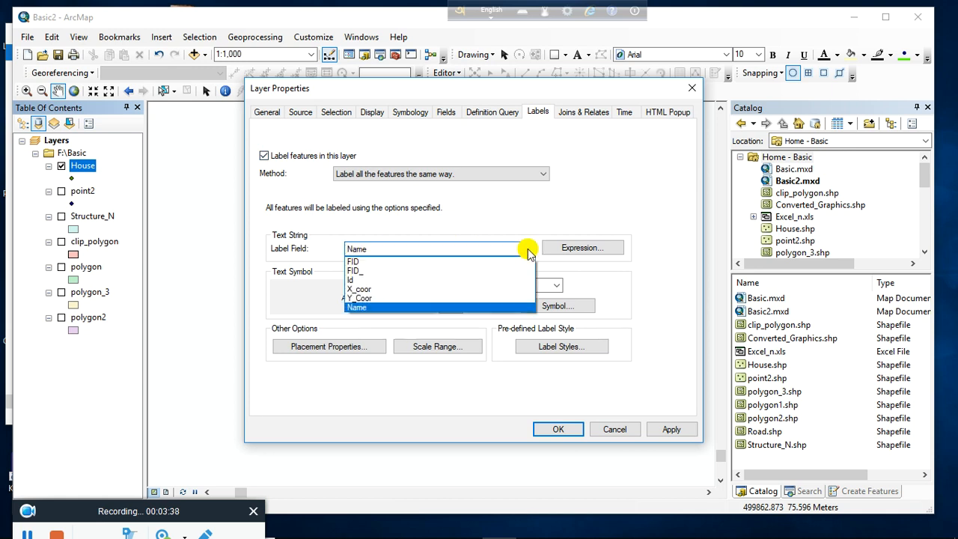
{"action": "left_click", "coordinate": [365, 307]}
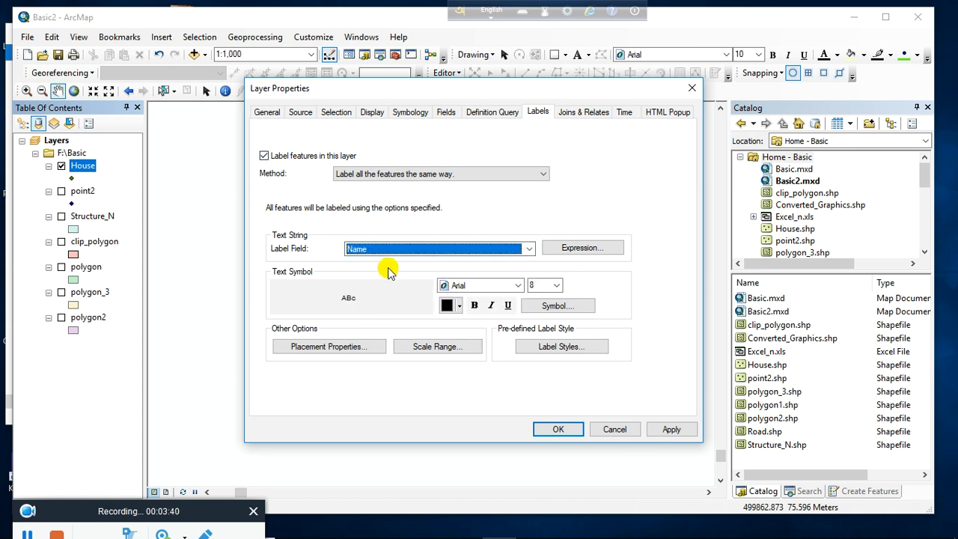
{"action": "left_click", "coordinate": [86, 171]}
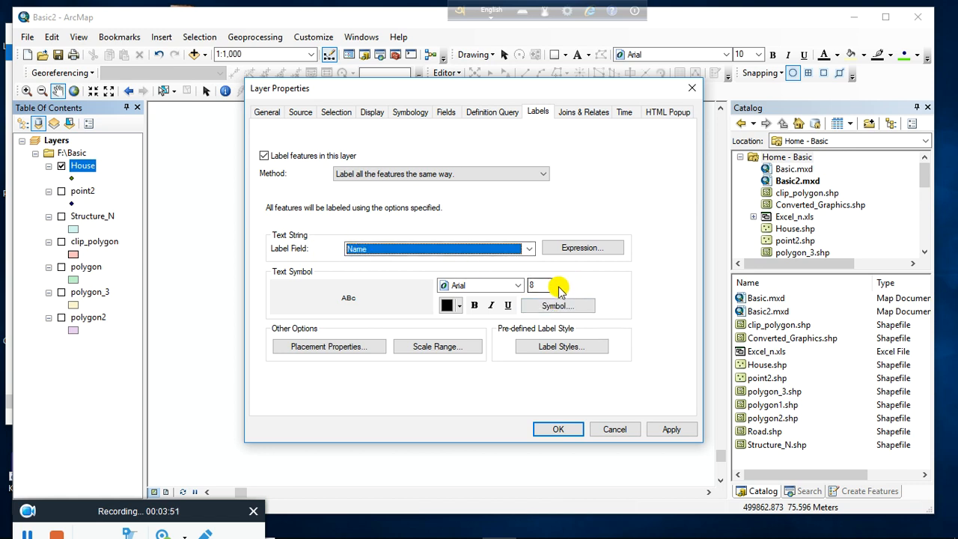
{"action": "left_click", "coordinate": [535, 285]}
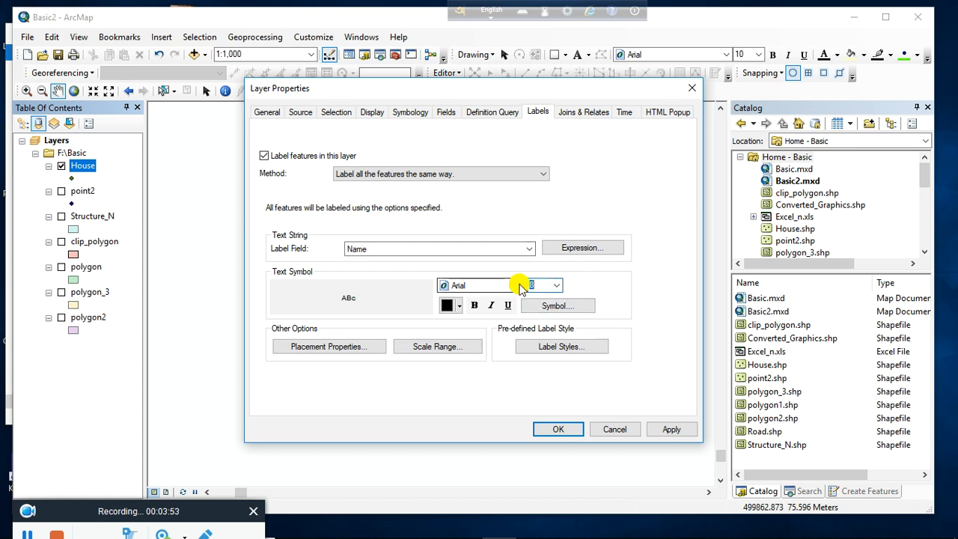
{"action": "left_click", "coordinate": [670, 429]}
{"action": "left_click", "coordinate": [559, 429]}
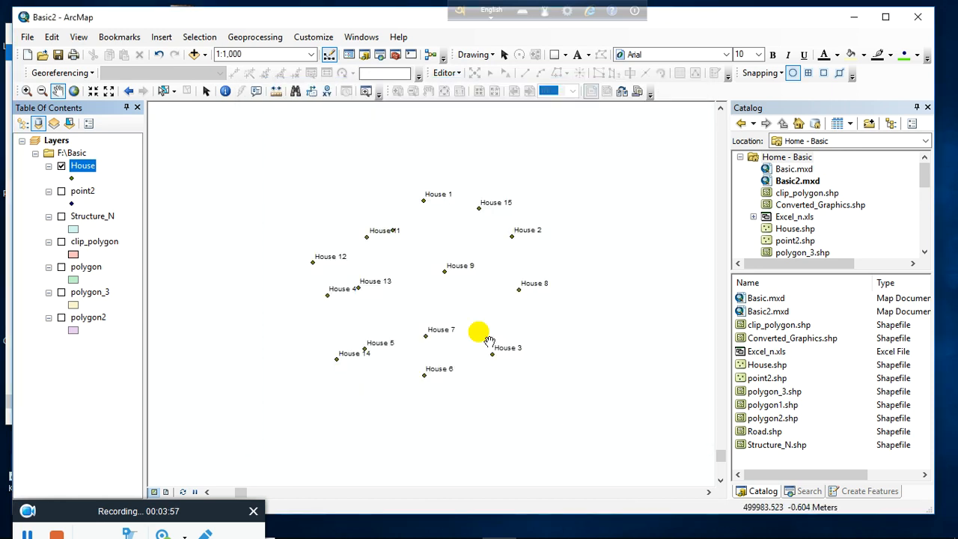
{"action": "scroll", "coordinate": [427, 256], "scroll_direction": "up", "scroll_amount": 1}
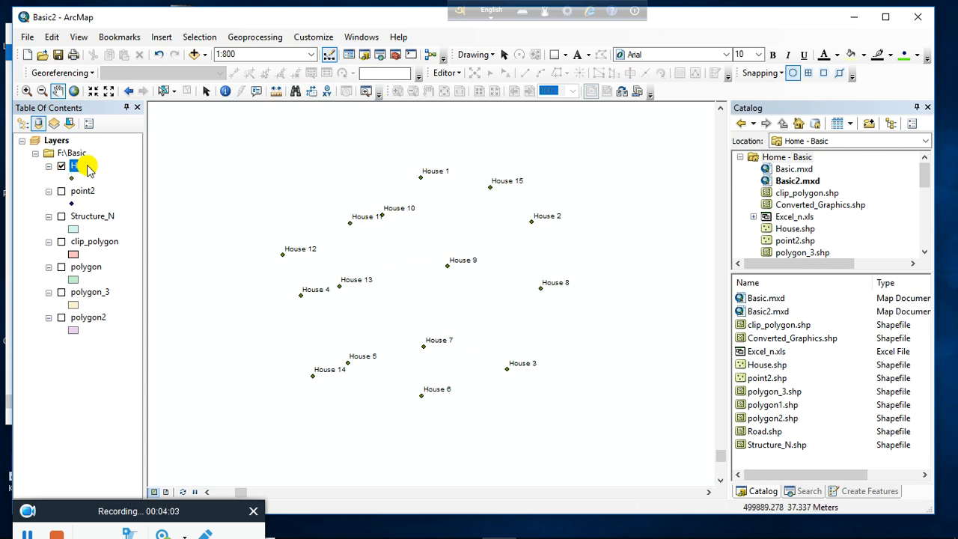
Search the symbols for "house" and apply the House 1 symbol from 3D Residential to the House layer
{"action": "left_click", "coordinate": [72, 180]}
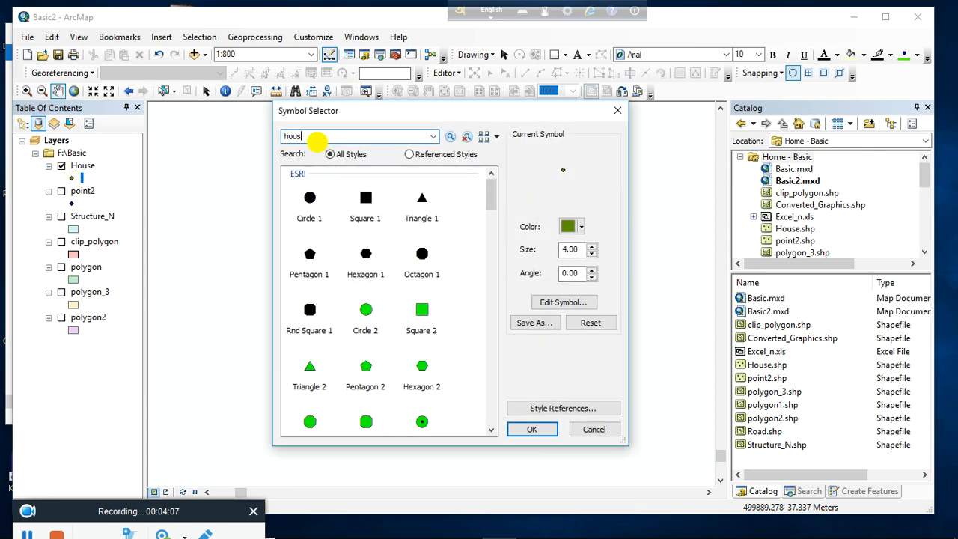
{"action": "key", "text": "Return"}
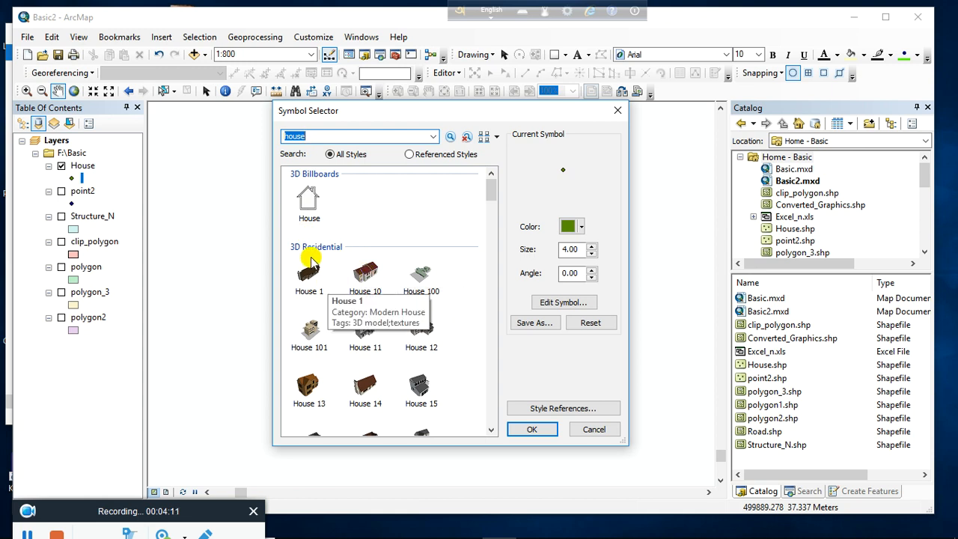
{"action": "left_click", "coordinate": [310, 281]}
{"action": "left_click", "coordinate": [533, 429]}
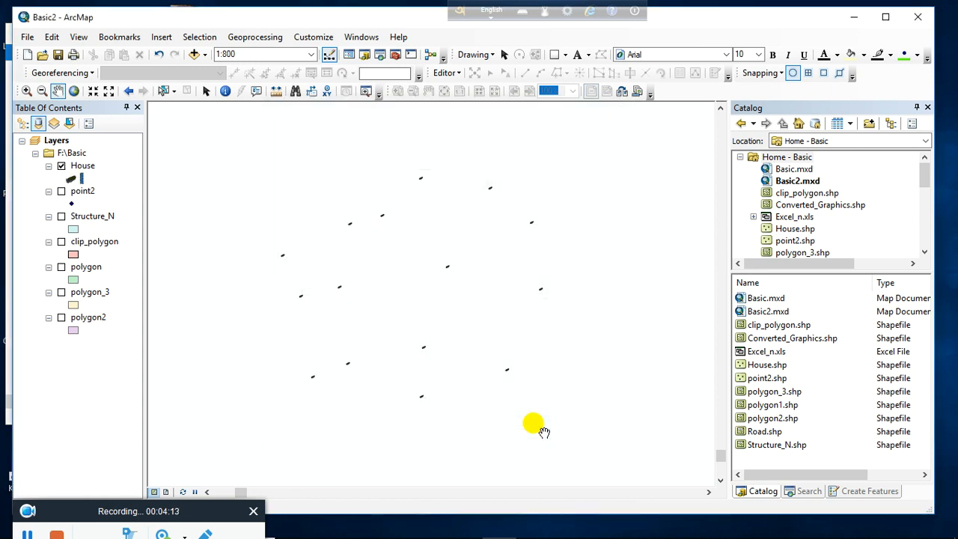
{"action": "scroll", "coordinate": [431, 249], "scroll_direction": "up", "scroll_amount": 2}
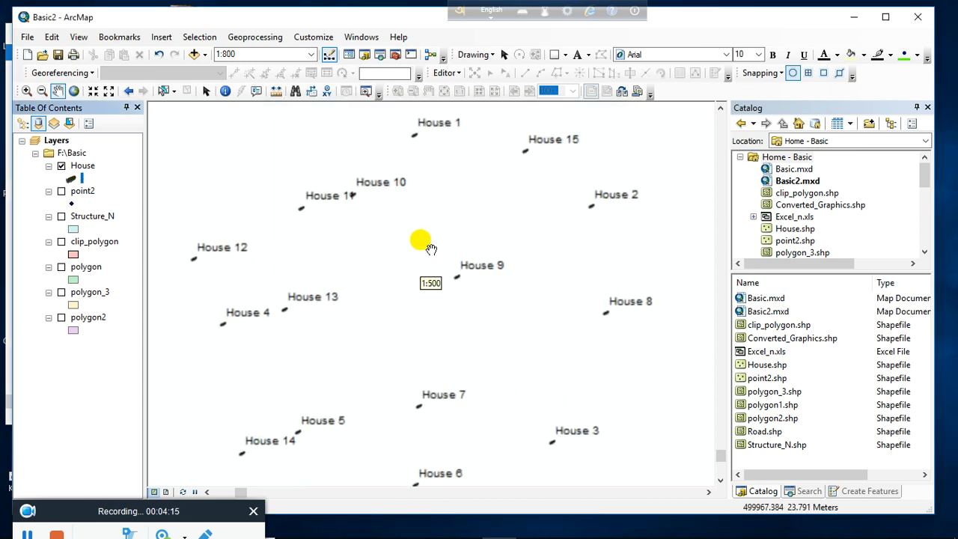
{"action": "scroll", "coordinate": [423, 248], "scroll_direction": "down", "scroll_amount": 1}
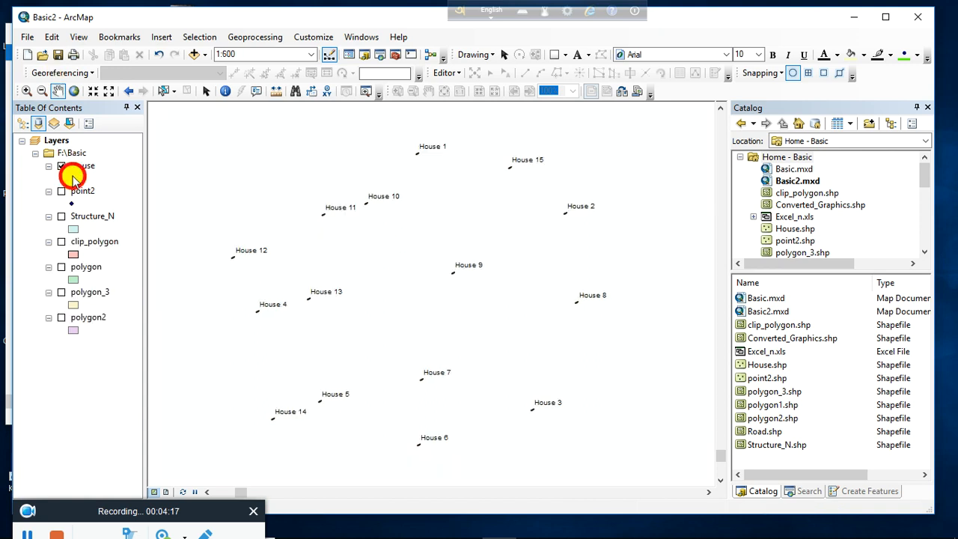
Set the size of the House layer's point symbol to 40
{"action": "left_click", "coordinate": [71, 177]}
{"action": "double_click", "coordinate": [572, 249]}
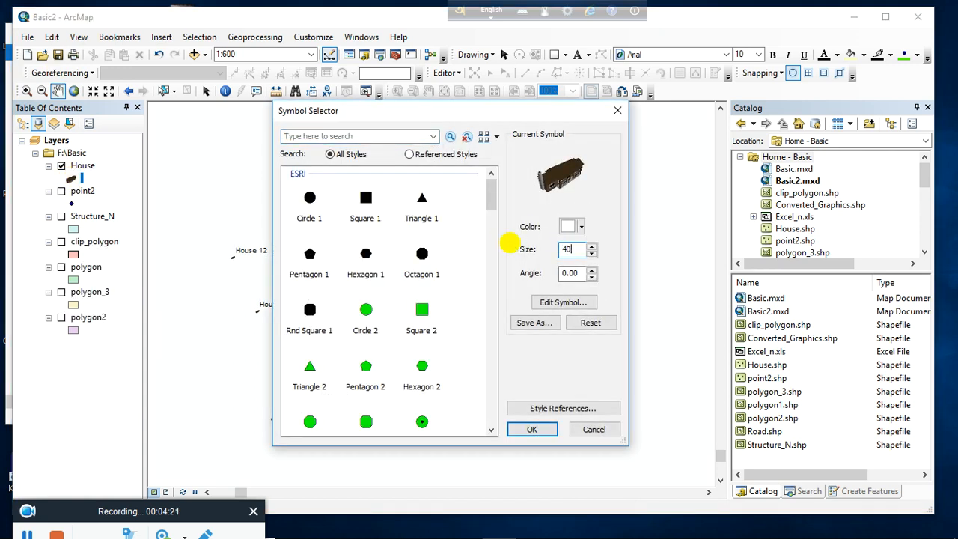
{"action": "left_click", "coordinate": [531, 433]}
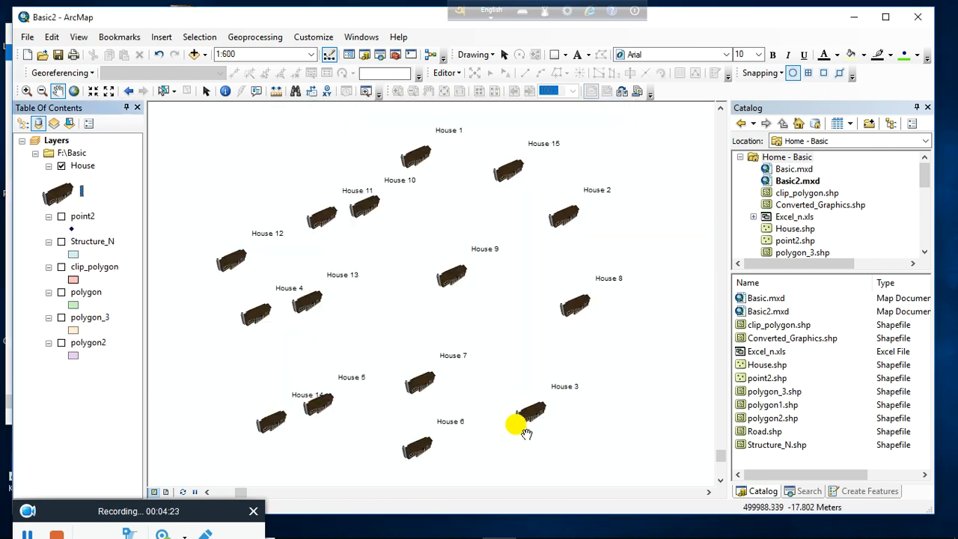
{"action": "left_click_drag", "start_coordinate": [456, 274], "coordinate": [476, 261]}
{"action": "left_click_drag", "start_coordinate": [433, 291], "coordinate": [419, 290]}
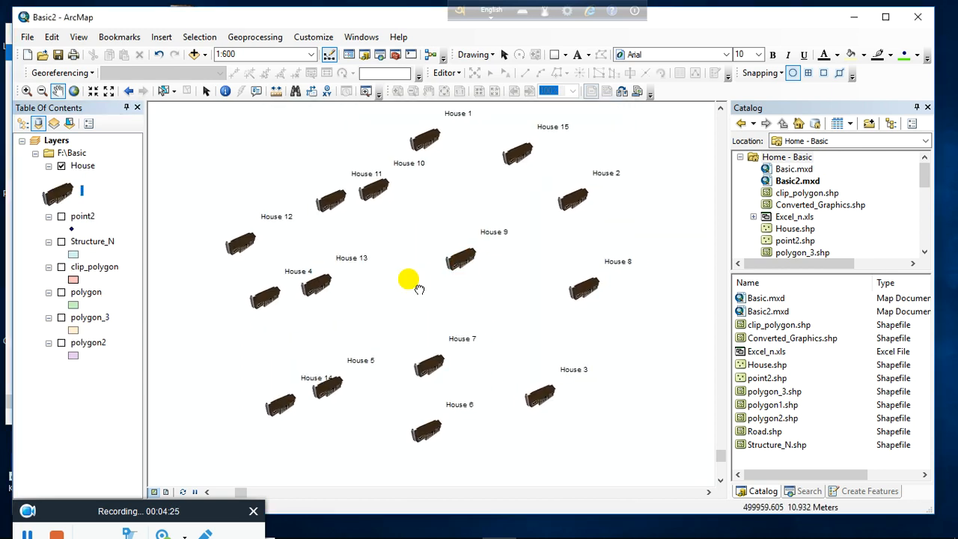
Review the Name column in the House layer's attribute table, closing the table when done
{"action": "right_click", "coordinate": [83, 165]}
{"action": "left_click", "coordinate": [130, 207]}
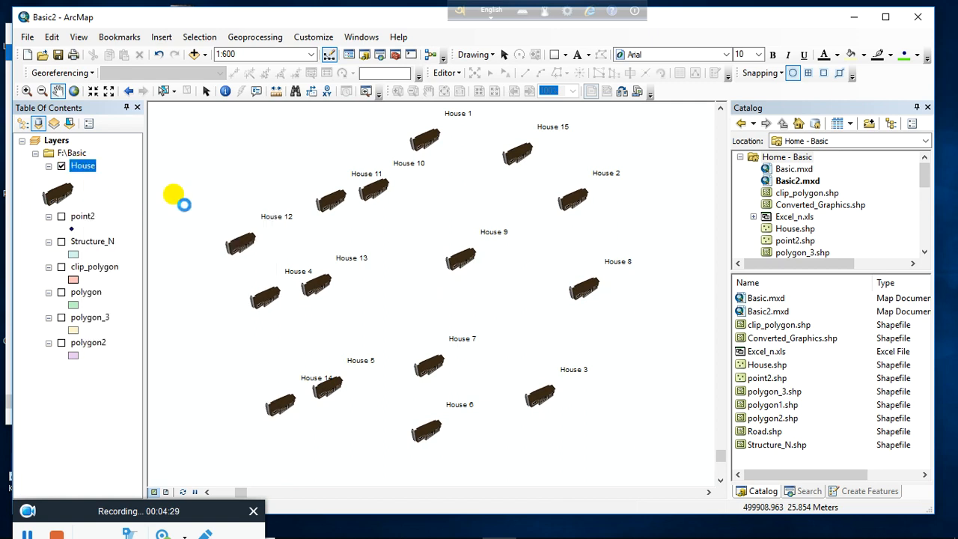
{"action": "left_click", "coordinate": [549, 184]}
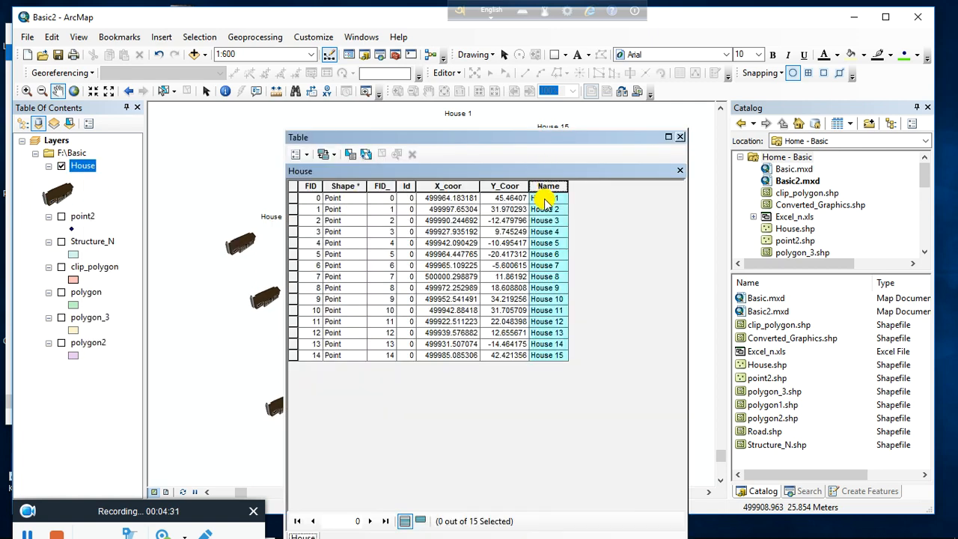
{"action": "left_click", "coordinate": [680, 136]}
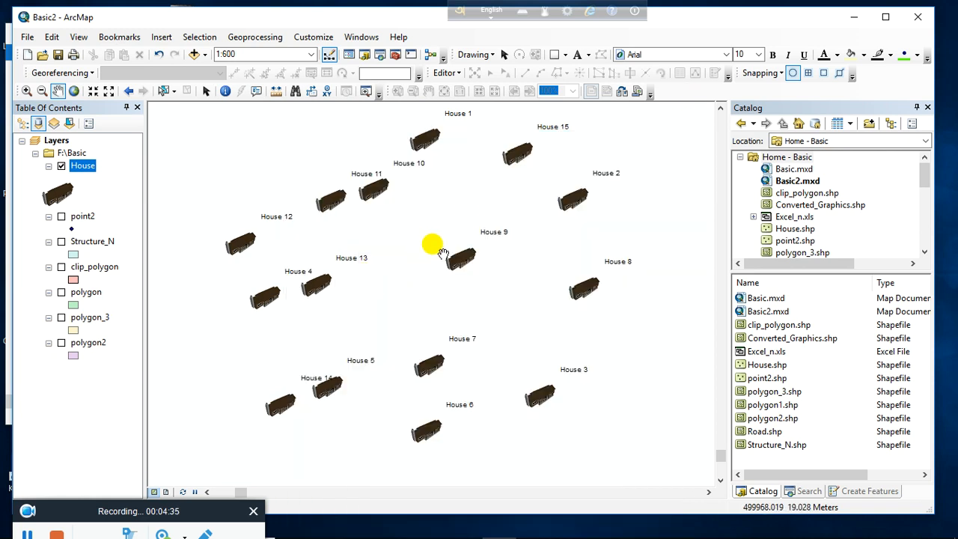
{"action": "scroll", "coordinate": [449, 258], "scroll_direction": "down", "scroll_amount": 1}
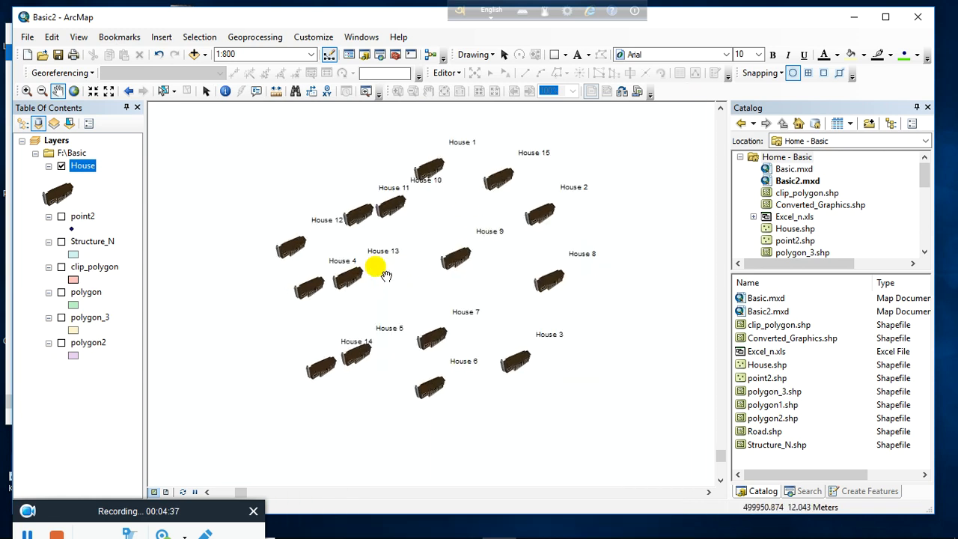
{"action": "left_click_drag", "start_coordinate": [387, 277], "coordinate": [382, 273]}
{"action": "left_click", "coordinate": [88, 507]}
{"action": "left_click", "coordinate": [21, 513]}
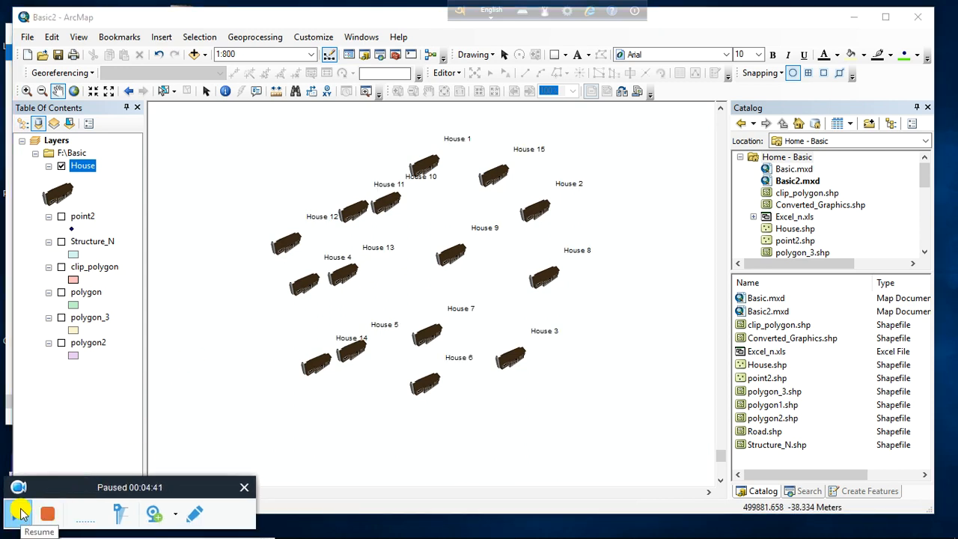
{"action": "left_click", "coordinate": [20, 514]}
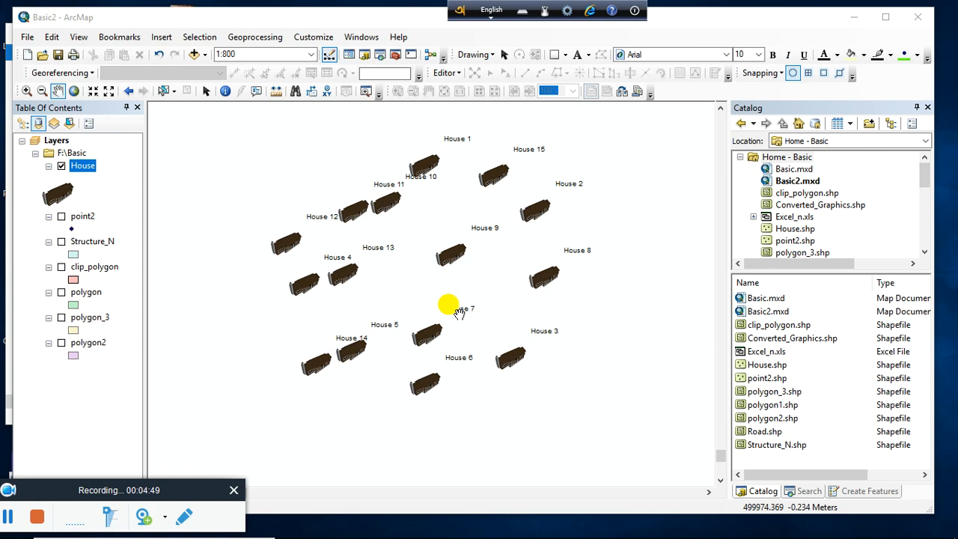
{"action": "left_click_drag", "start_coordinate": [463, 248], "coordinate": [445, 260]}
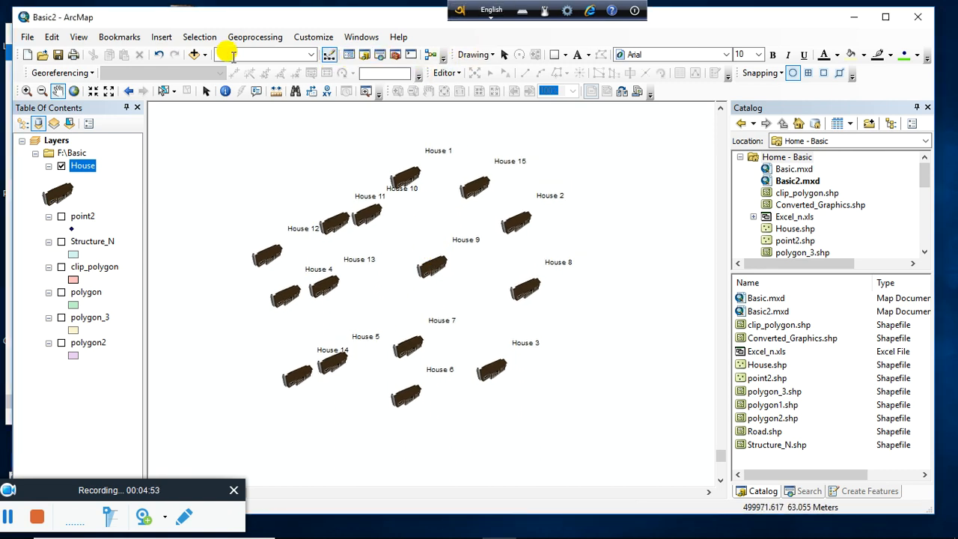
Start a new folder connection while adding data and browse to C:\Program Files (x86)\ArcGIS
{"action": "left_click", "coordinate": [205, 55]}
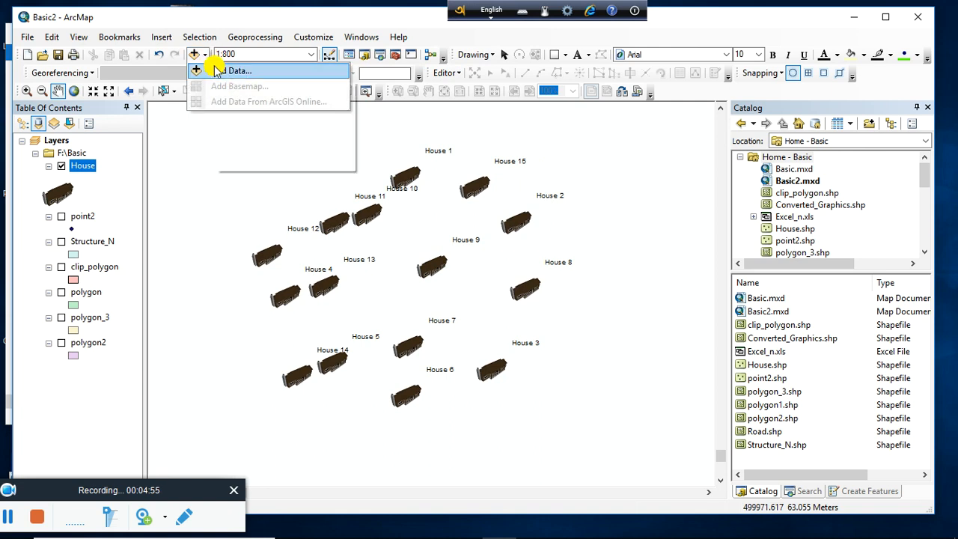
{"action": "left_click", "coordinate": [218, 66]}
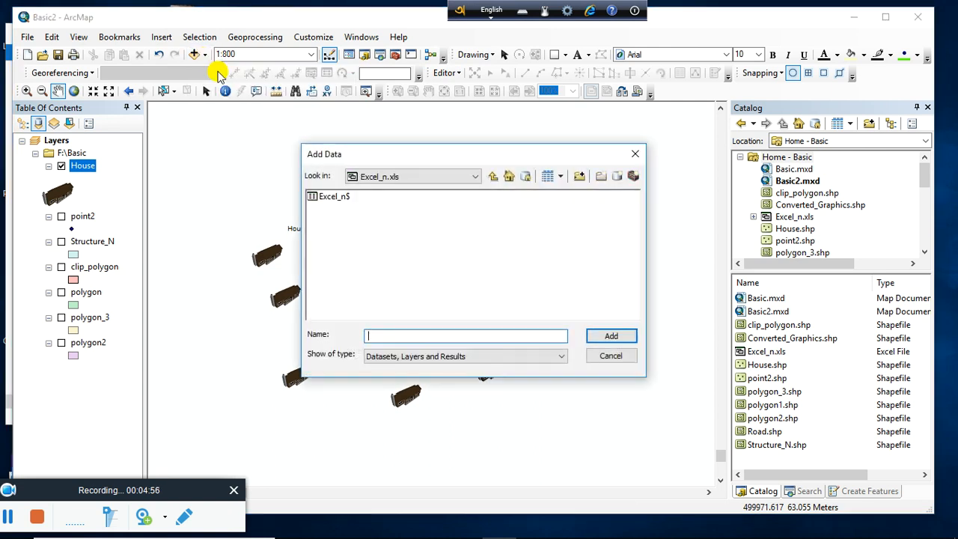
{"action": "left_click", "coordinate": [495, 176]}
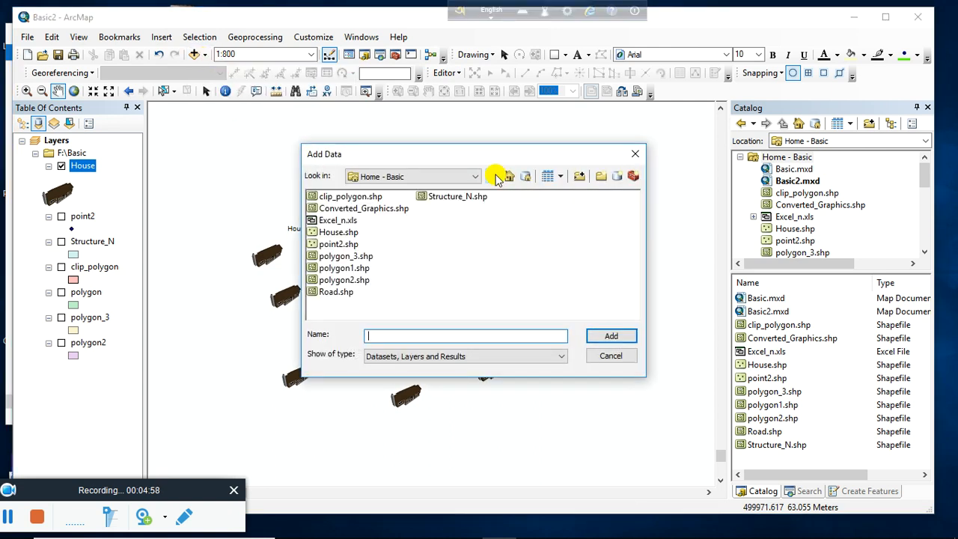
{"action": "left_click", "coordinate": [580, 175]}
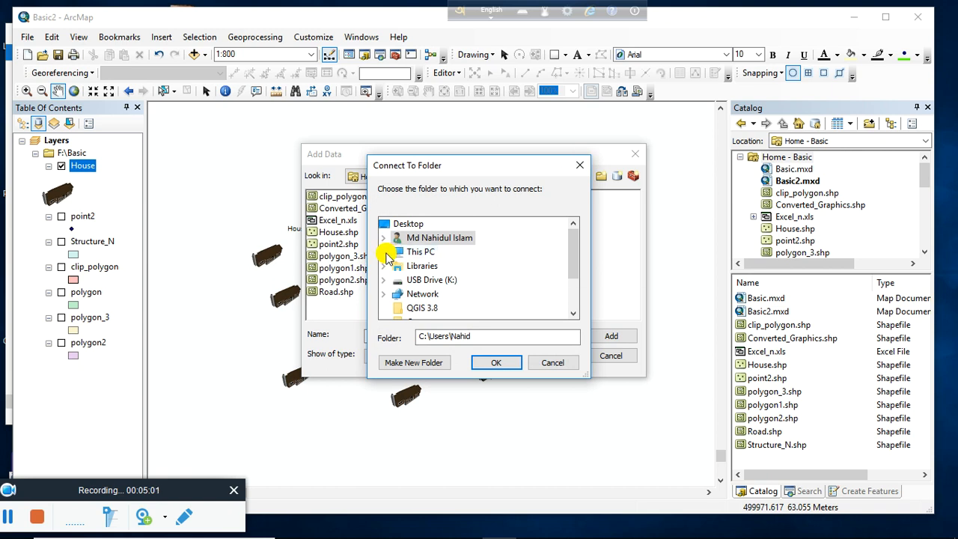
{"action": "left_click_drag", "start_coordinate": [574, 257], "coordinate": [572, 284]}
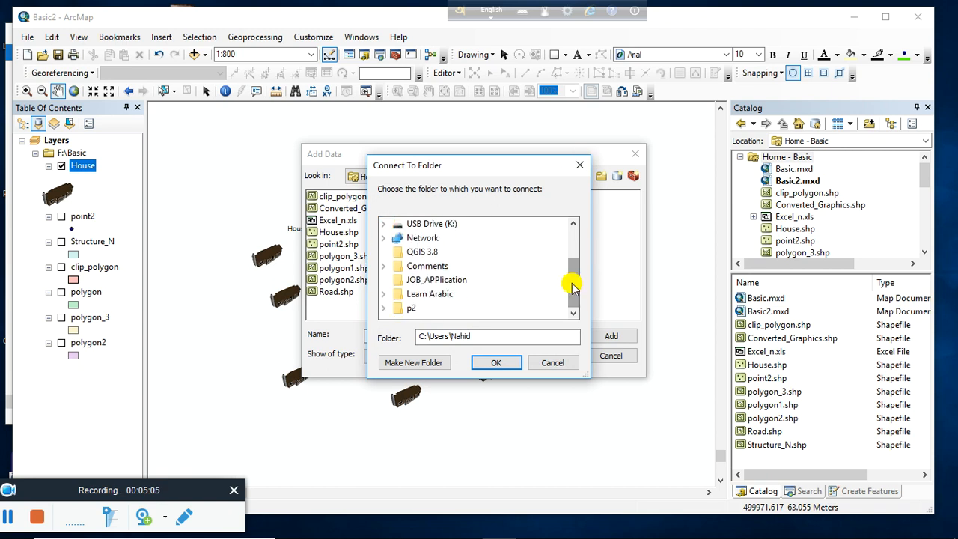
{"action": "scroll", "coordinate": [434, 307], "scroll_direction": "up", "scroll_amount": 2}
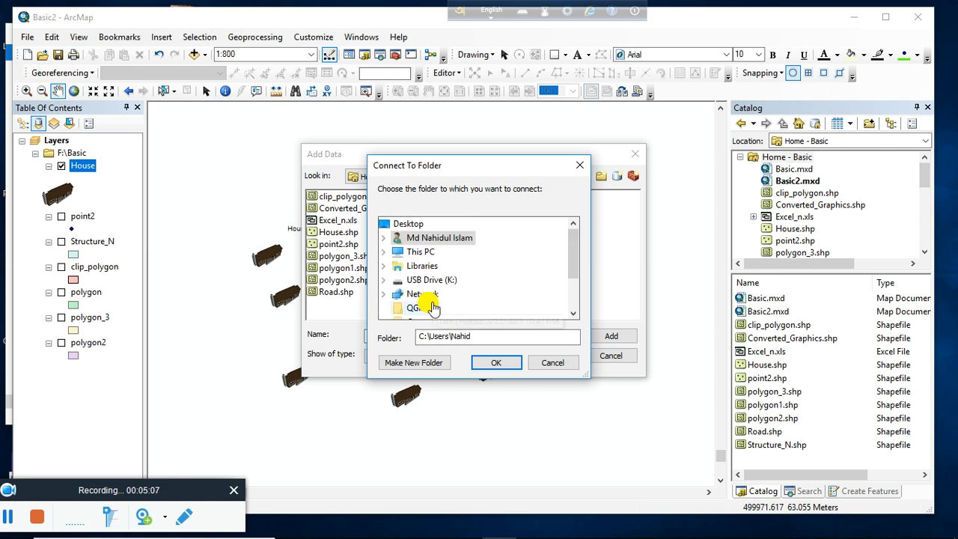
{"action": "left_click", "coordinate": [385, 252]}
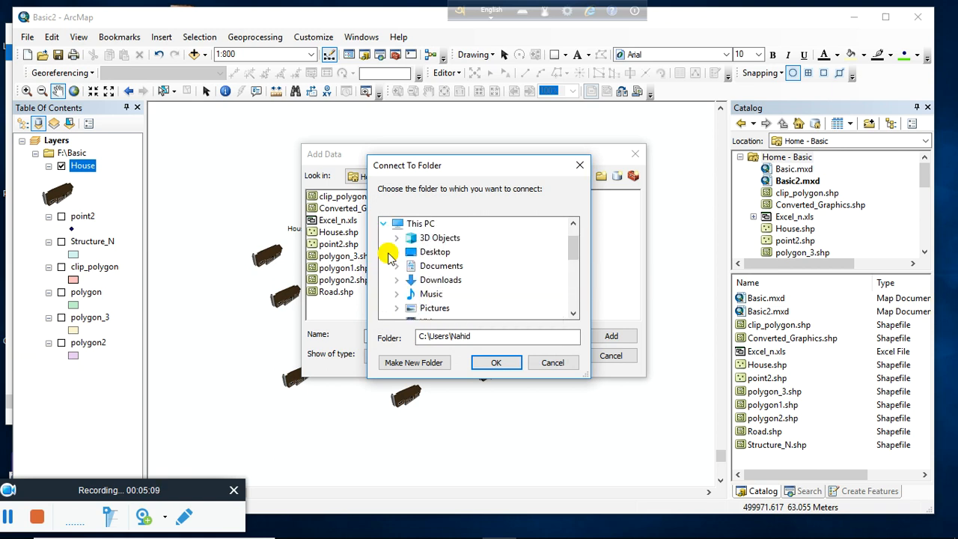
{"action": "scroll", "coordinate": [575, 256], "scroll_direction": "down", "scroll_amount": 2}
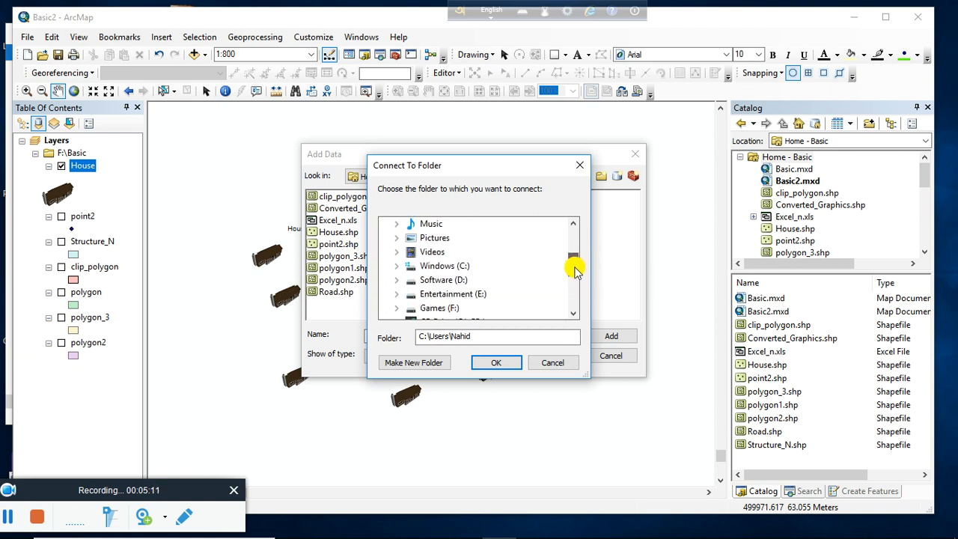
{"action": "left_click", "coordinate": [438, 266]}
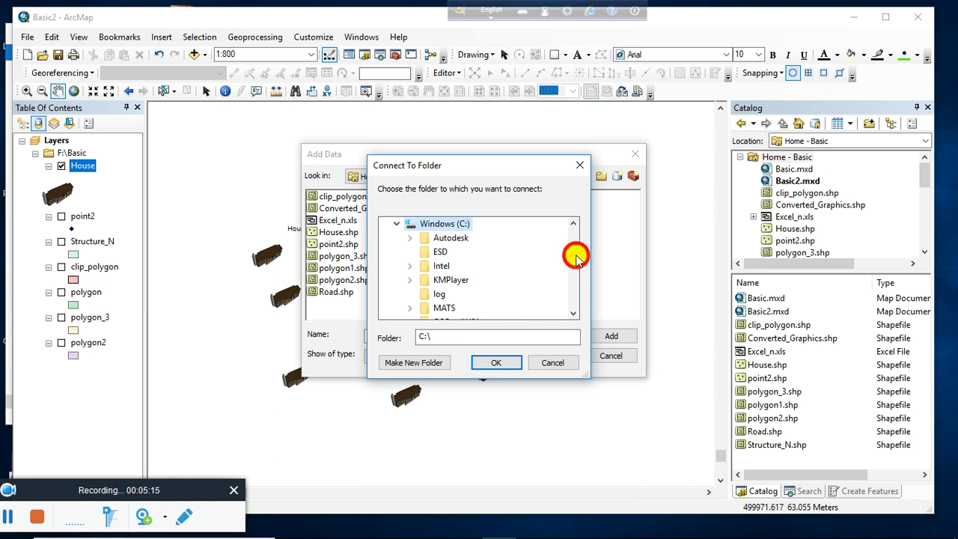
{"action": "left_click_drag", "start_coordinate": [577, 258], "coordinate": [577, 266]}
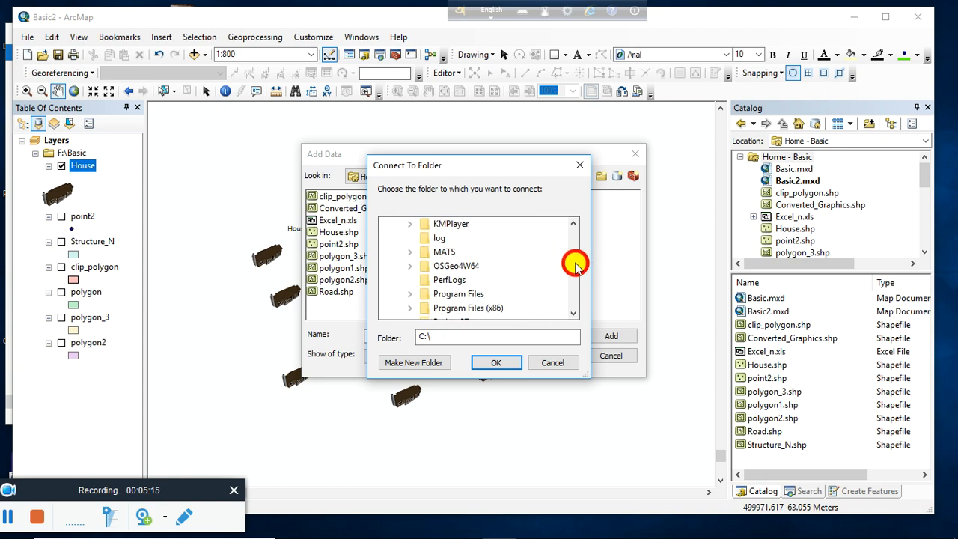
{"action": "left_click", "coordinate": [444, 308]}
{"action": "left_click", "coordinate": [458, 266]}
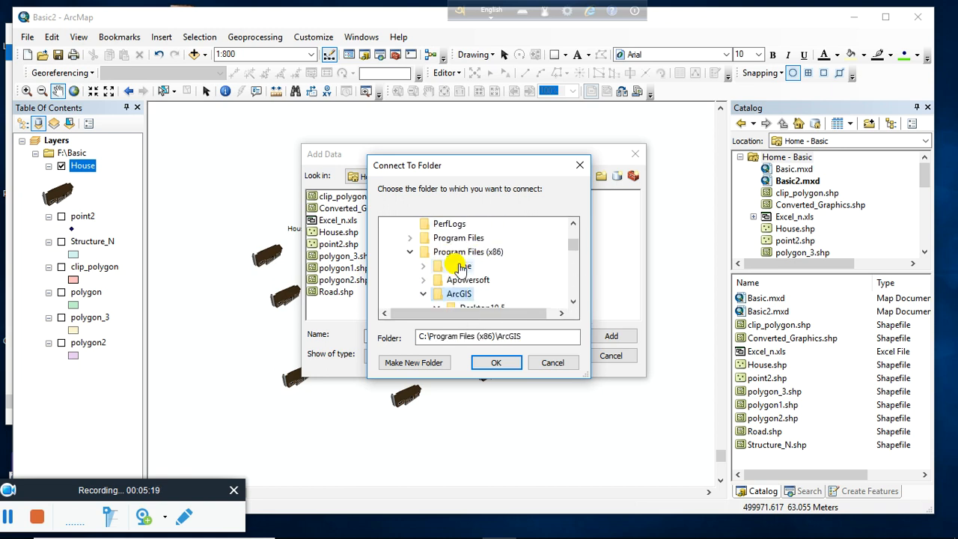
Connect to the Reference Systems folder inside the ArcGIS Desktop10.5 folder
{"action": "left_click", "coordinate": [571, 299]}
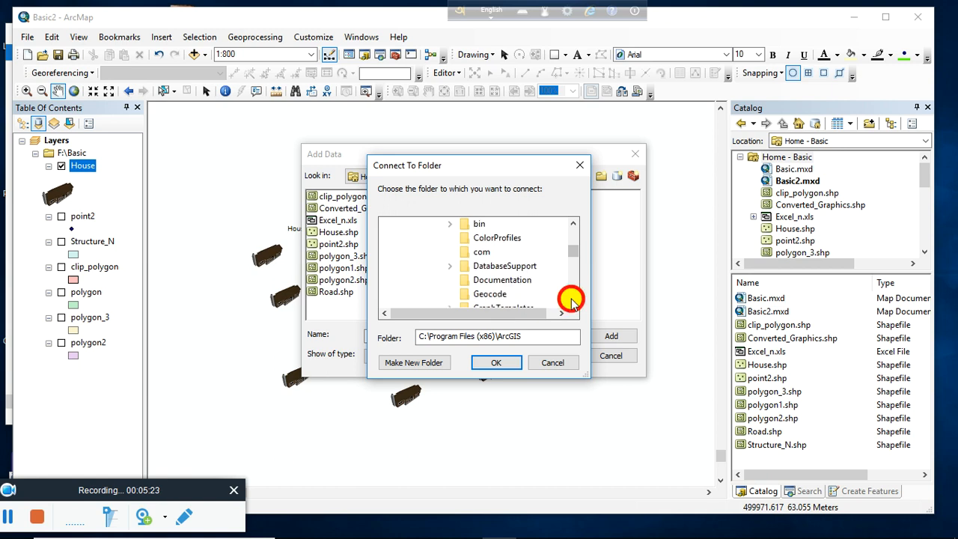
{"action": "left_click", "coordinate": [571, 302]}
{"action": "left_click", "coordinate": [572, 302]}
{"action": "left_click", "coordinate": [571, 302]}
{"action": "left_click", "coordinate": [572, 302]}
{"action": "left_click", "coordinate": [571, 302]}
{"action": "left_click", "coordinate": [572, 302]}
{"action": "left_click", "coordinate": [571, 302]}
{"action": "left_click", "coordinate": [571, 301]}
{"action": "left_click", "coordinate": [572, 301]}
{"action": "left_click", "coordinate": [571, 301]}
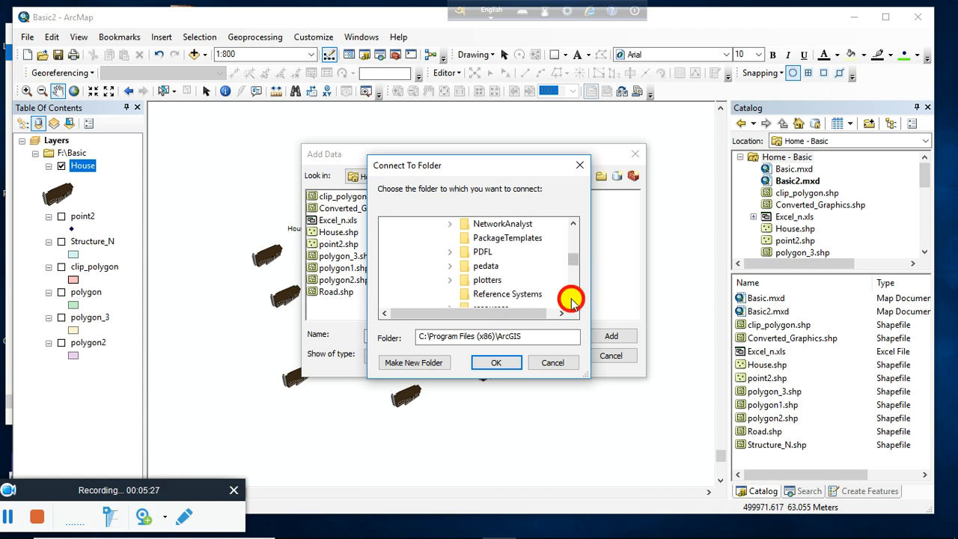
{"action": "left_click", "coordinate": [499, 295]}
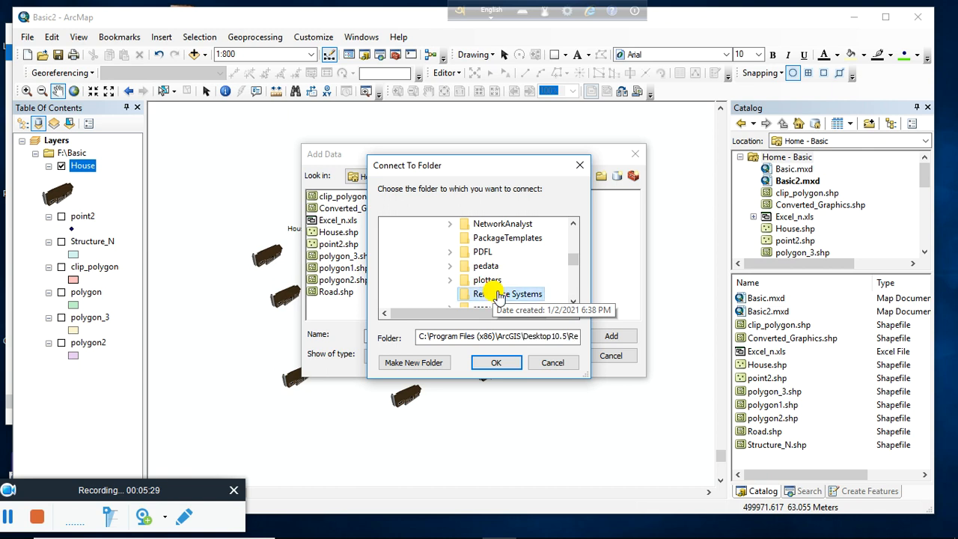
{"action": "left_click", "coordinate": [491, 361]}
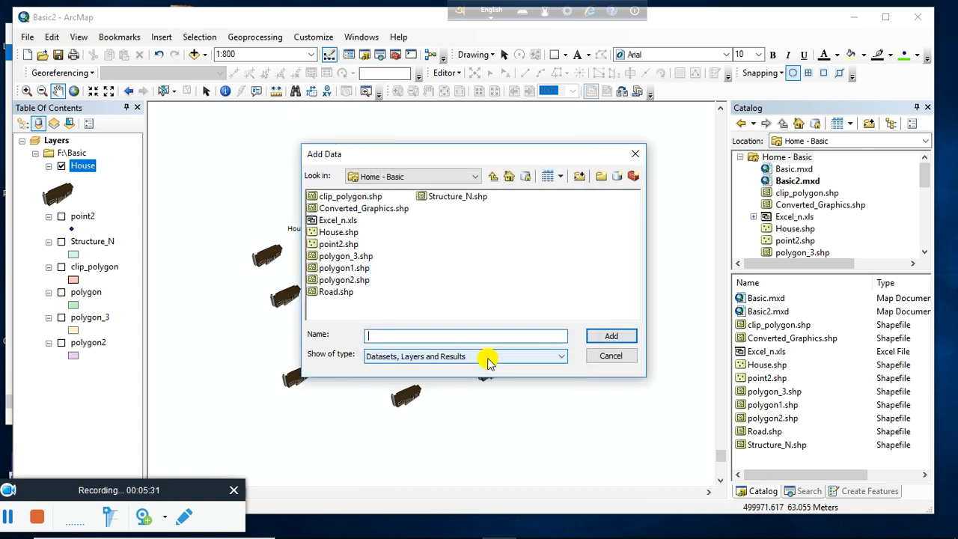
Add utm.shp from the connected Reference Systems folder to the map
{"action": "left_click", "coordinate": [491, 178]}
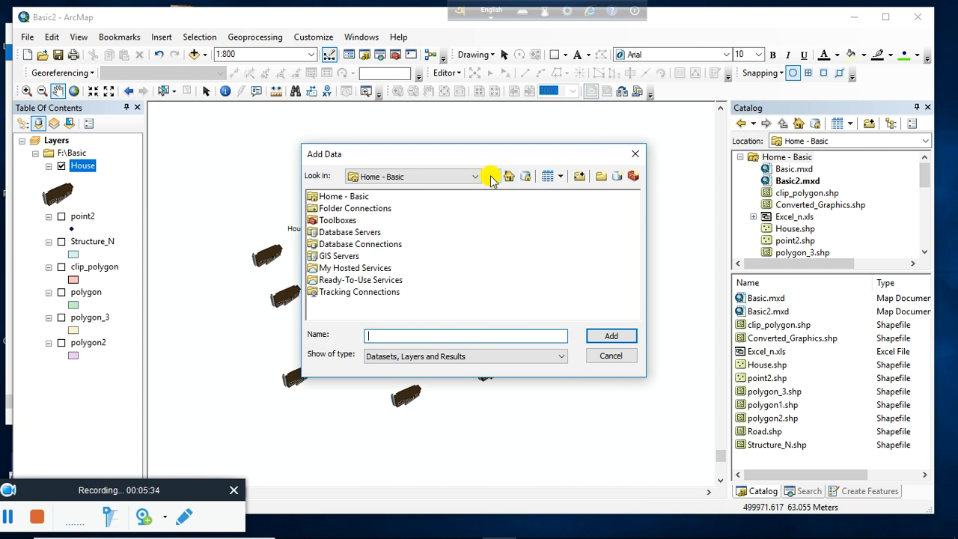
{"action": "double_click", "coordinate": [370, 209]}
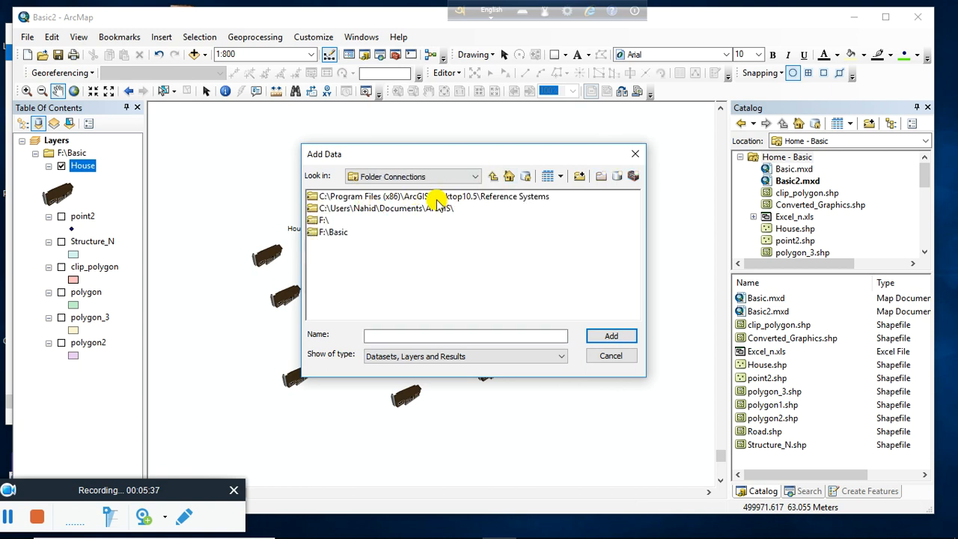
{"action": "double_click", "coordinate": [492, 198]}
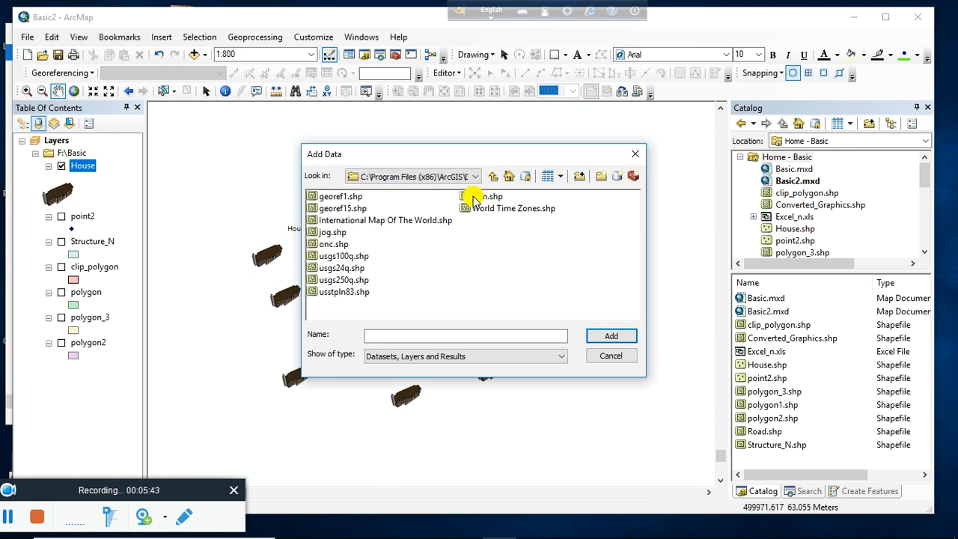
{"action": "left_click", "coordinate": [486, 197]}
{"action": "left_click", "coordinate": [598, 336]}
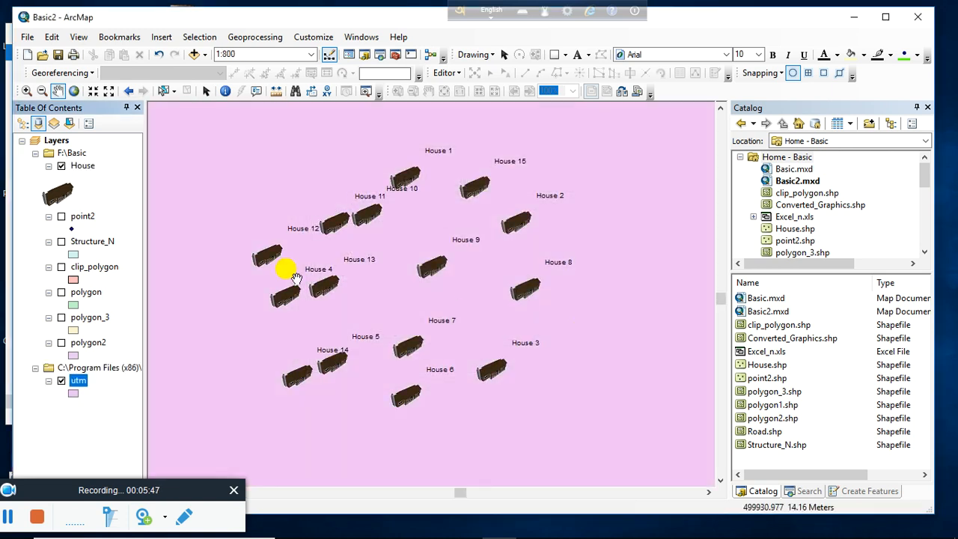
Examine where the House points fall among the UTM zone polygons at small map scales out to 1:125,000,000
{"action": "scroll", "coordinate": [295, 277], "scroll_direction": "down", "scroll_amount": 5}
{"action": "scroll", "coordinate": [298, 278], "scroll_direction": "down", "scroll_amount": 3}
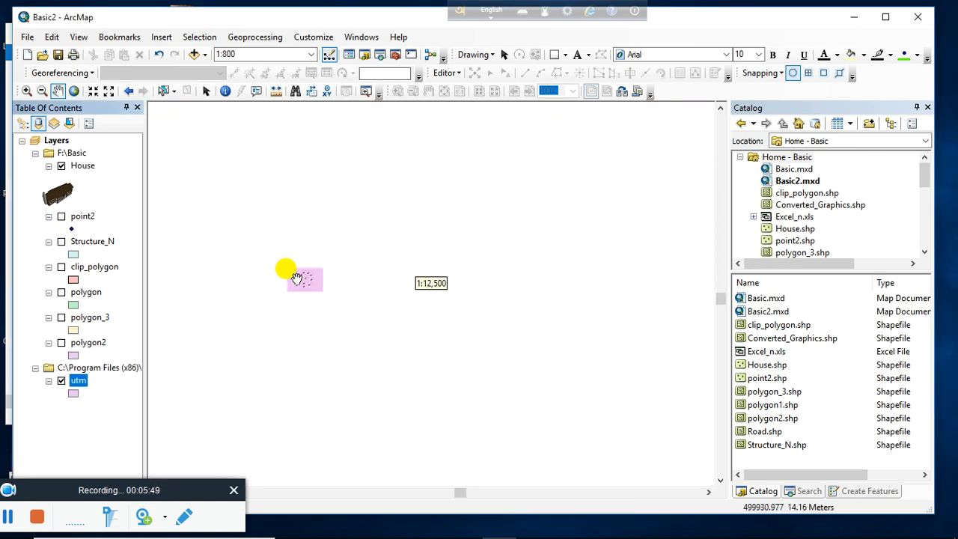
{"action": "left_click", "coordinate": [78, 381]}
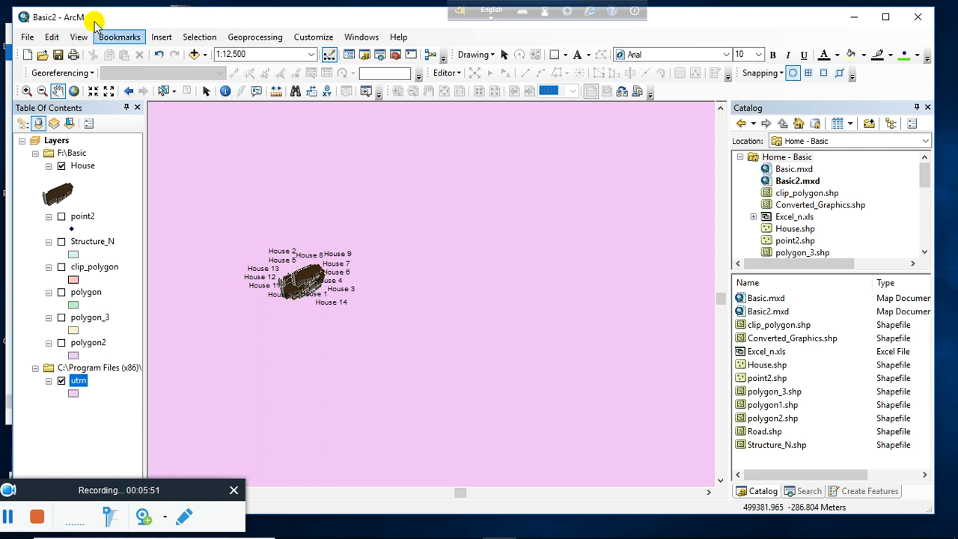
{"action": "scroll", "coordinate": [323, 299], "scroll_direction": "down", "scroll_amount": 5}
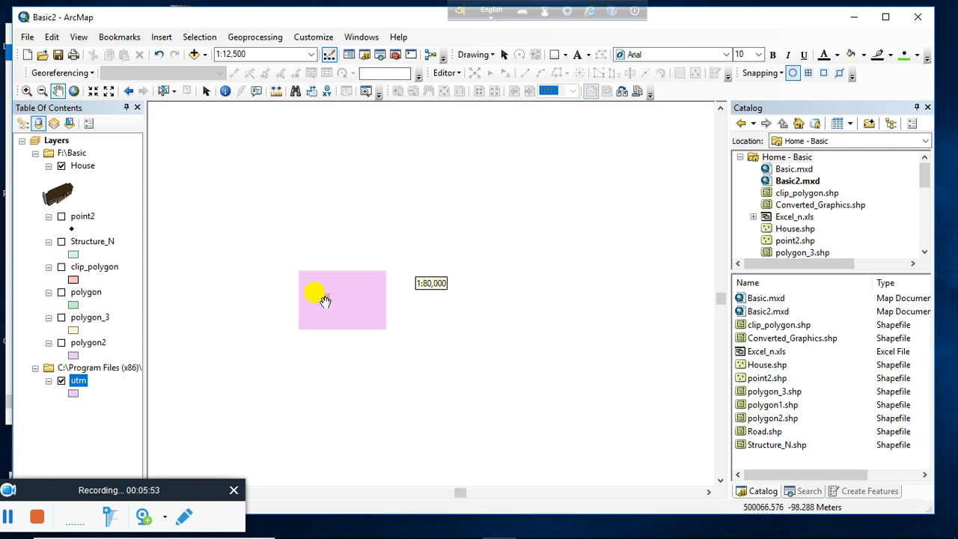
{"action": "scroll", "coordinate": [324, 300], "scroll_direction": "down", "scroll_amount": 5}
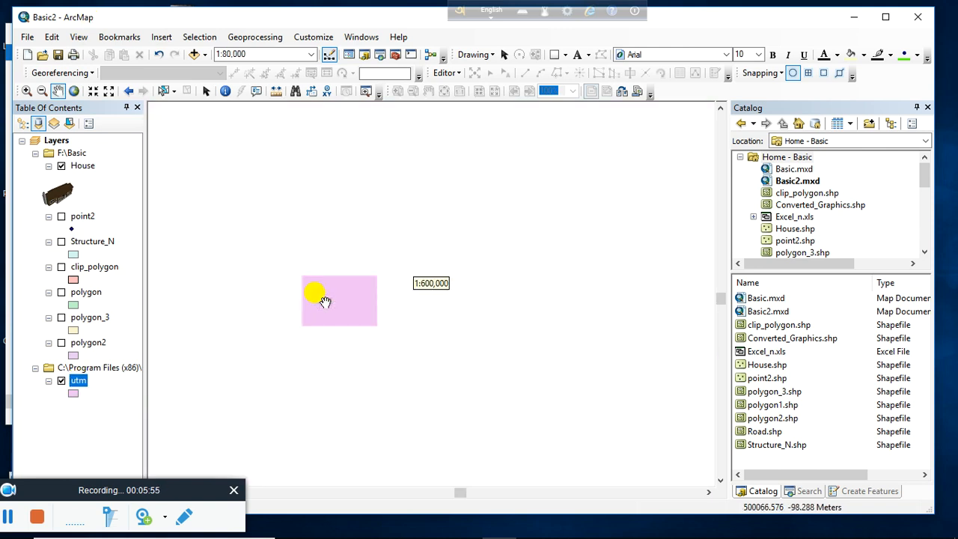
{"action": "scroll", "coordinate": [323, 300], "scroll_direction": "down", "scroll_amount": 7}
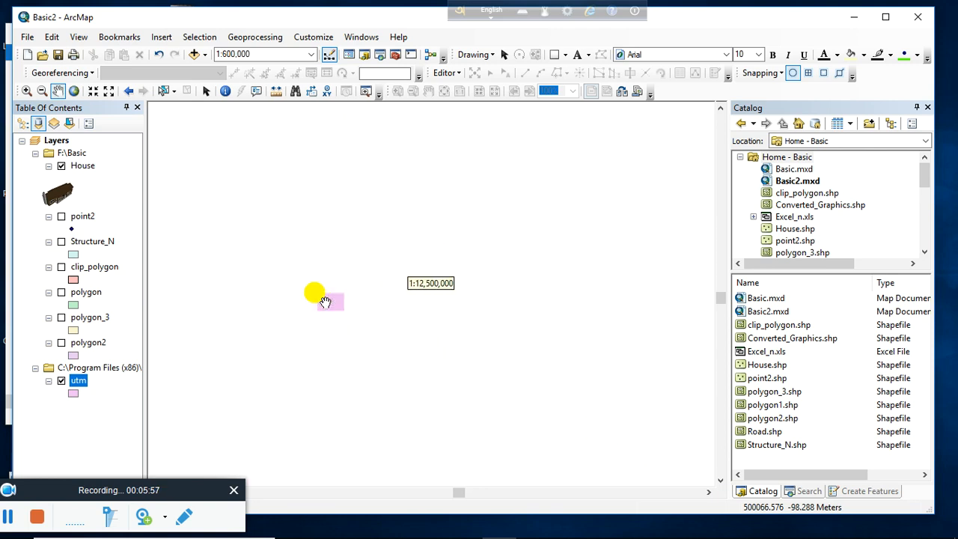
{"action": "scroll", "coordinate": [324, 300], "scroll_direction": "down", "scroll_amount": 5}
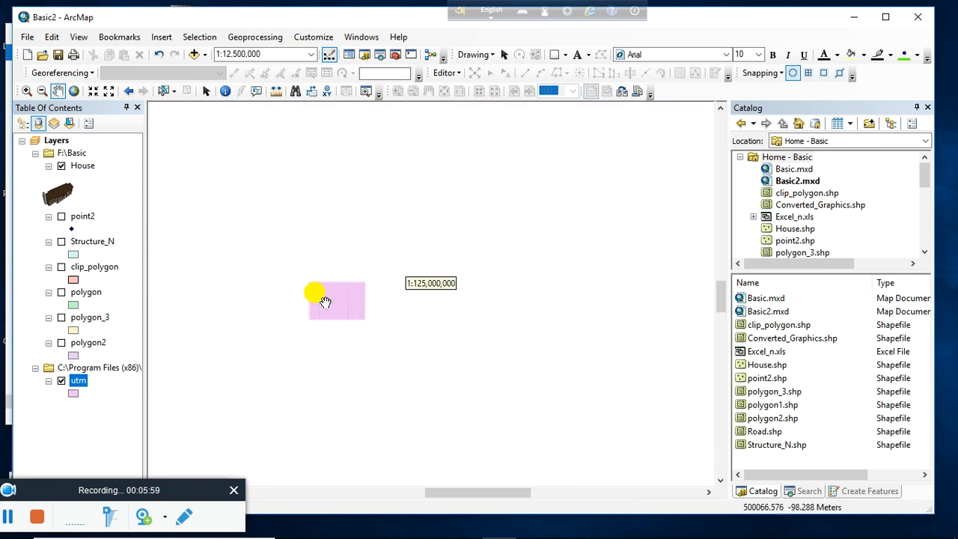
{"action": "left_click_drag", "start_coordinate": [348, 260], "coordinate": [421, 224]}
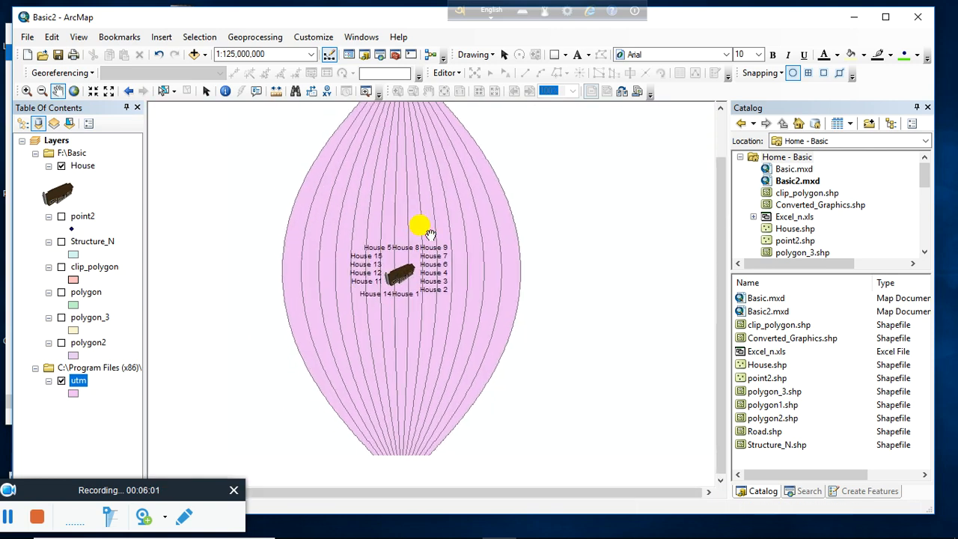
{"action": "scroll", "coordinate": [403, 270], "scroll_direction": "up", "scroll_amount": 3}
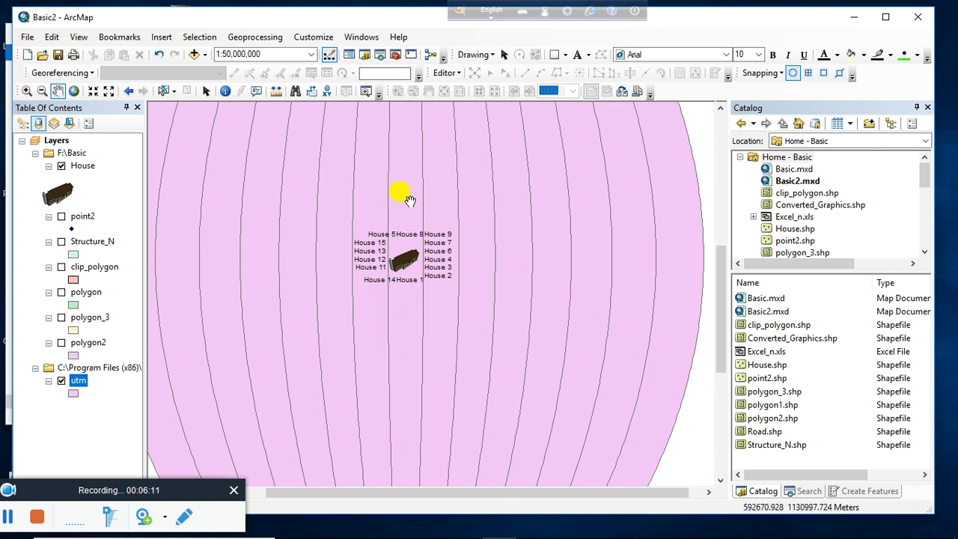
Label the utm layer's features with the ZONE field and apply the change
{"action": "left_click", "coordinate": [79, 381]}
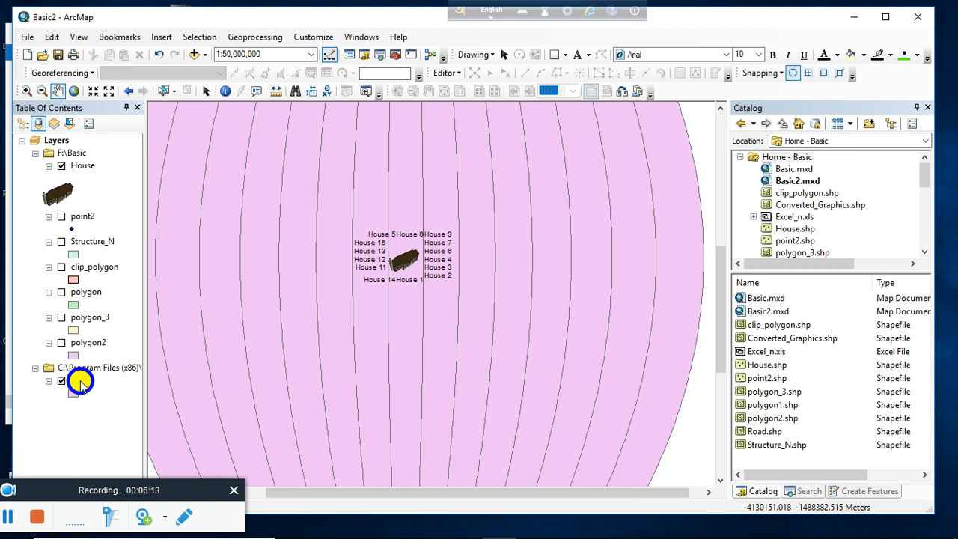
{"action": "right_click", "coordinate": [79, 382]}
{"action": "left_click", "coordinate": [111, 368]}
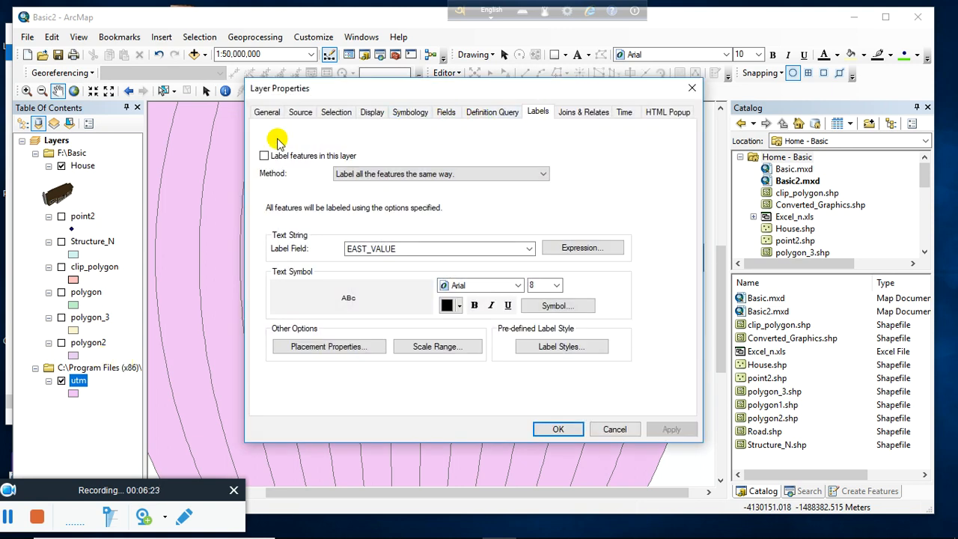
{"action": "left_click", "coordinate": [263, 156]}
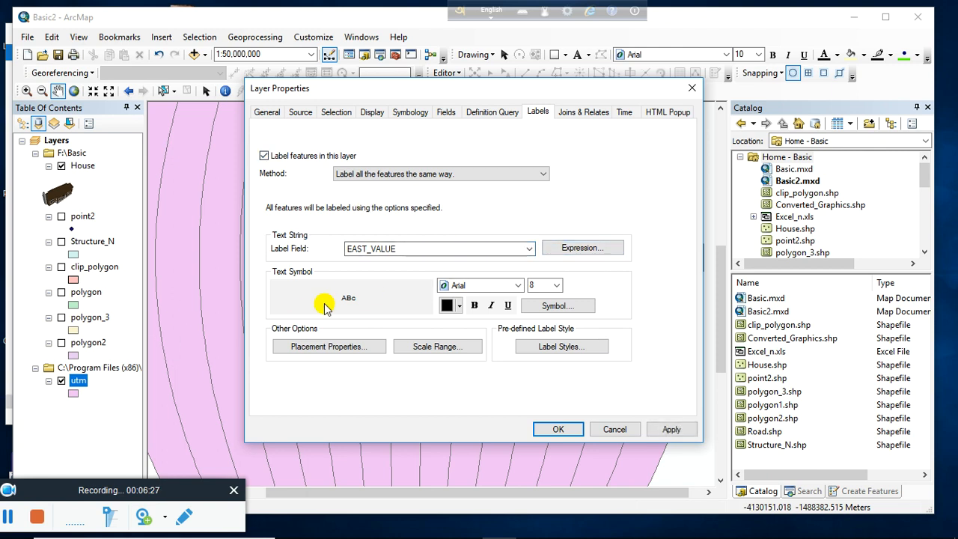
{"action": "left_click", "coordinate": [495, 251]}
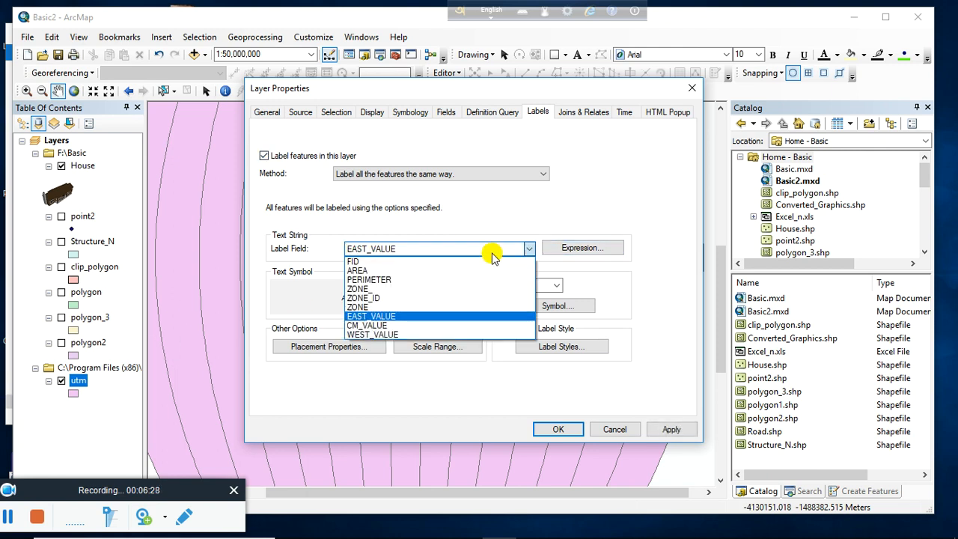
{"action": "left_click", "coordinate": [361, 308]}
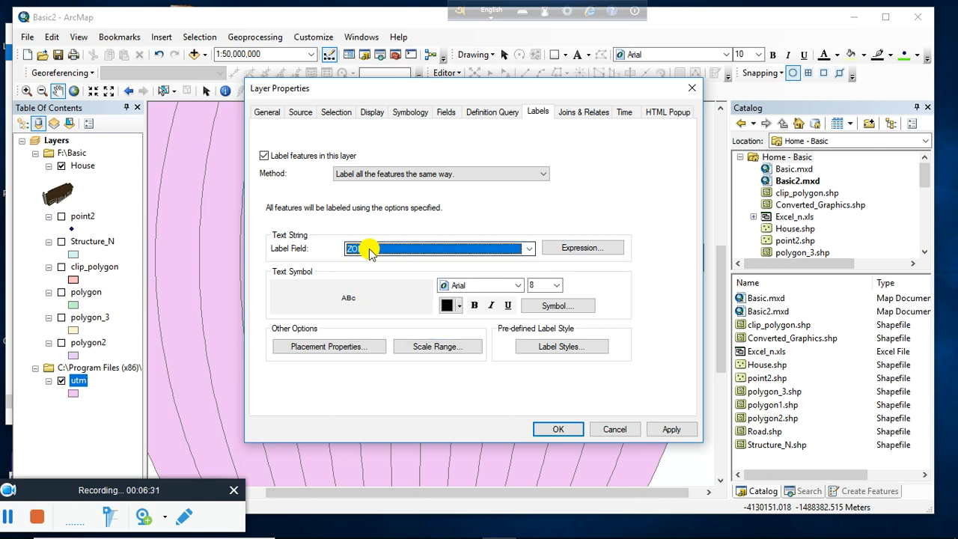
{"action": "left_click", "coordinate": [673, 432]}
{"action": "left_click", "coordinate": [561, 429]}
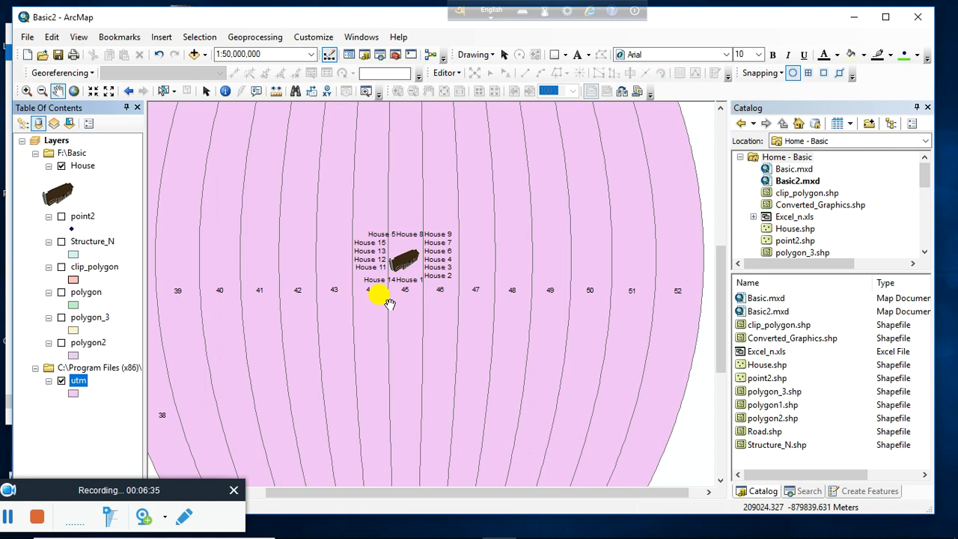
Compare the zone label around the houses with the projected coordinate system in the House layer's source properties
{"action": "scroll", "coordinate": [382, 298], "scroll_direction": "down", "scroll_amount": 2}
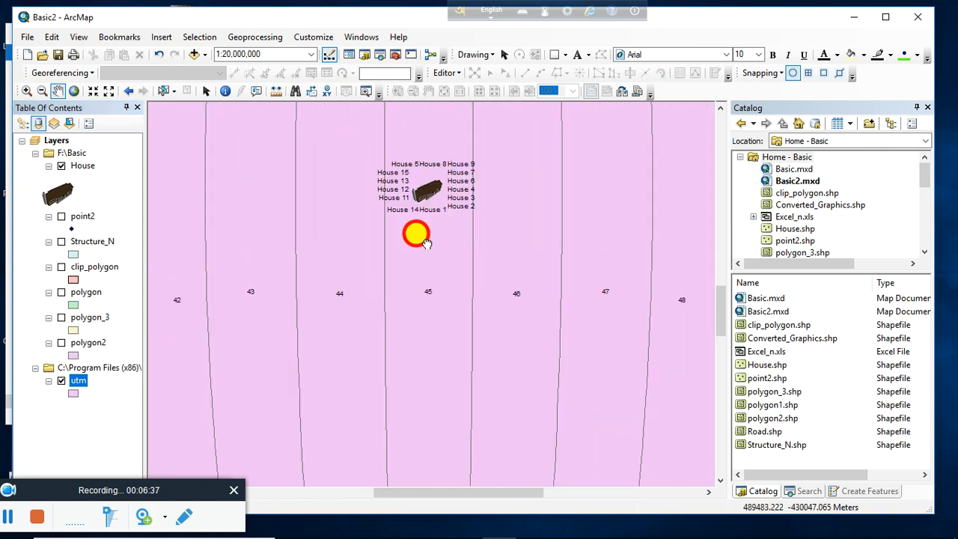
{"action": "left_click_drag", "start_coordinate": [421, 238], "coordinate": [413, 257]}
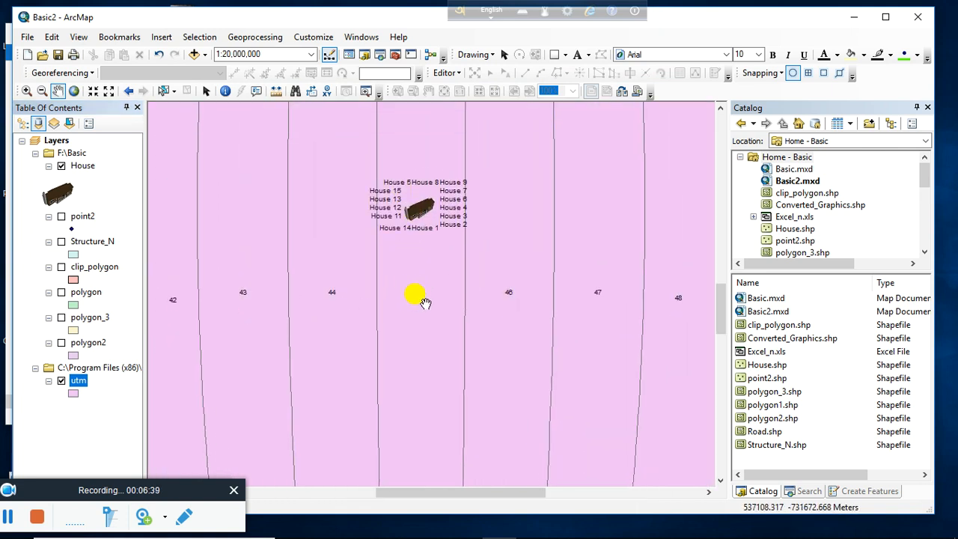
{"action": "right_click", "coordinate": [79, 168]}
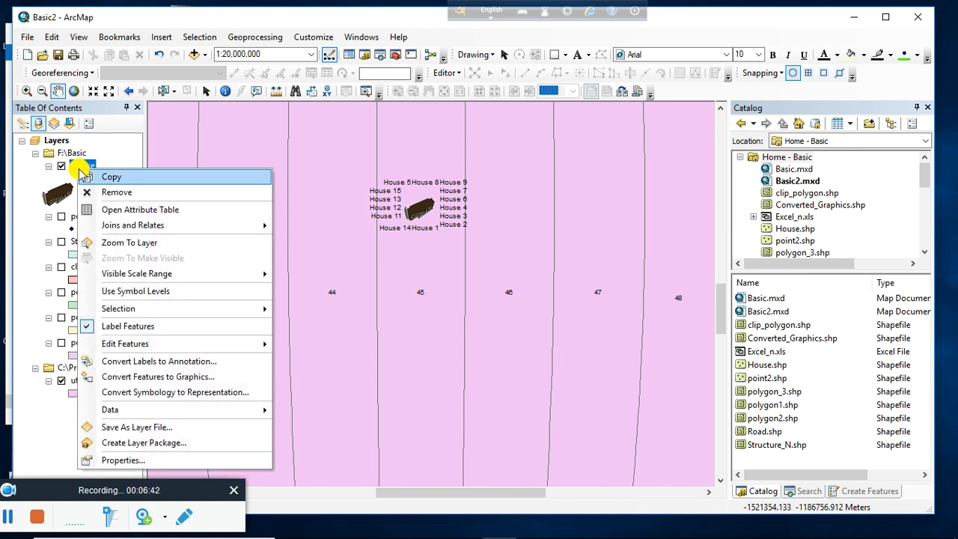
{"action": "left_click", "coordinate": [114, 458]}
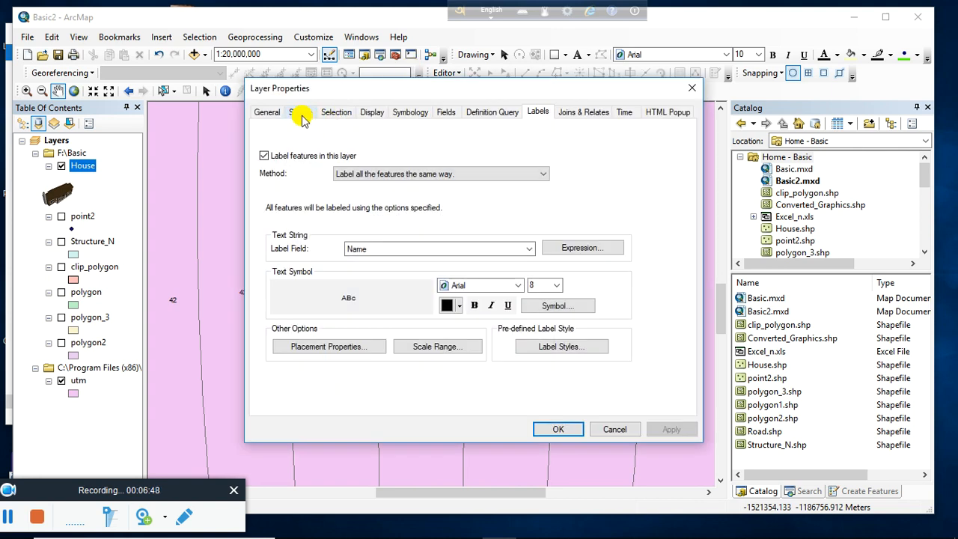
{"action": "left_click", "coordinate": [302, 112]}
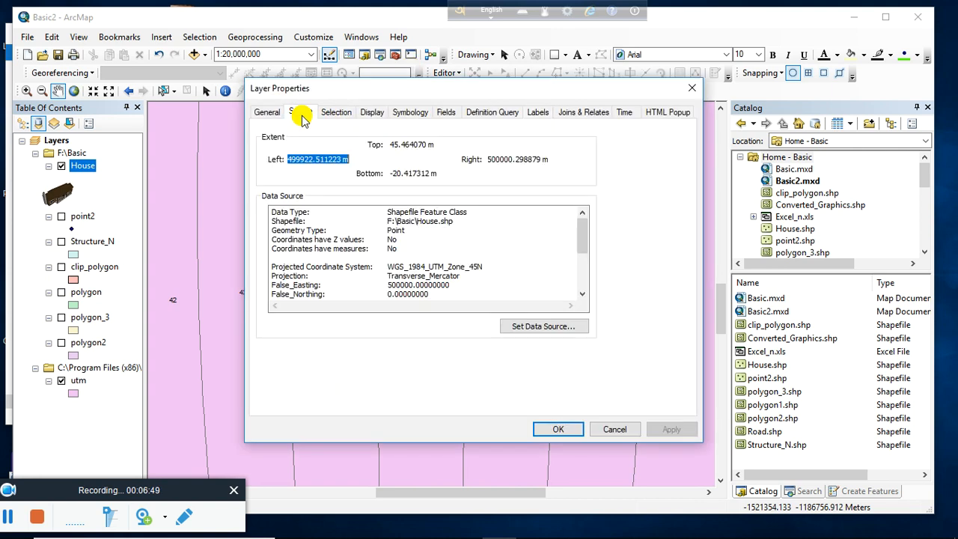
{"action": "left_click_drag", "start_coordinate": [387, 268], "coordinate": [483, 267]}
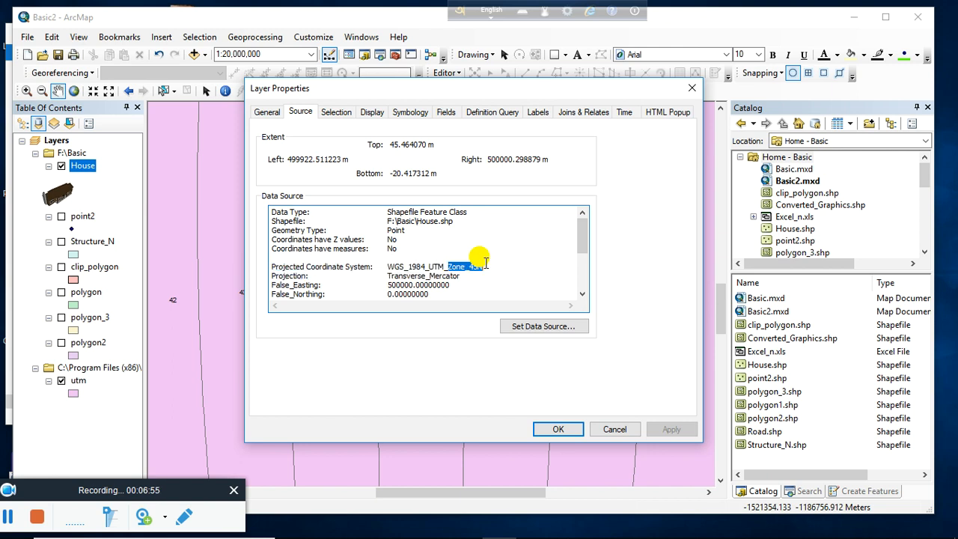
{"action": "left_click", "coordinate": [691, 88]}
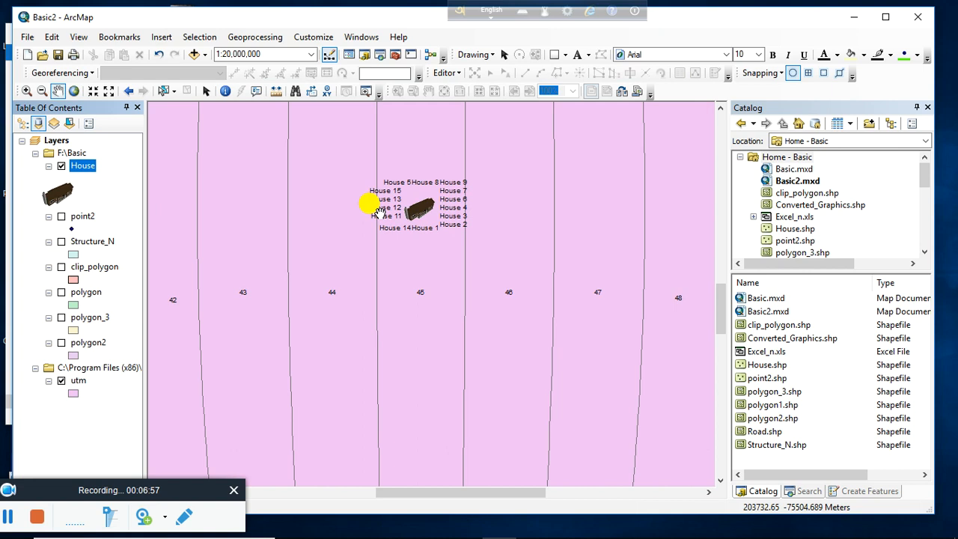
Check the coordinate system in the utm layer's source properties, closing the properties when done
{"action": "right_click", "coordinate": [88, 370]}
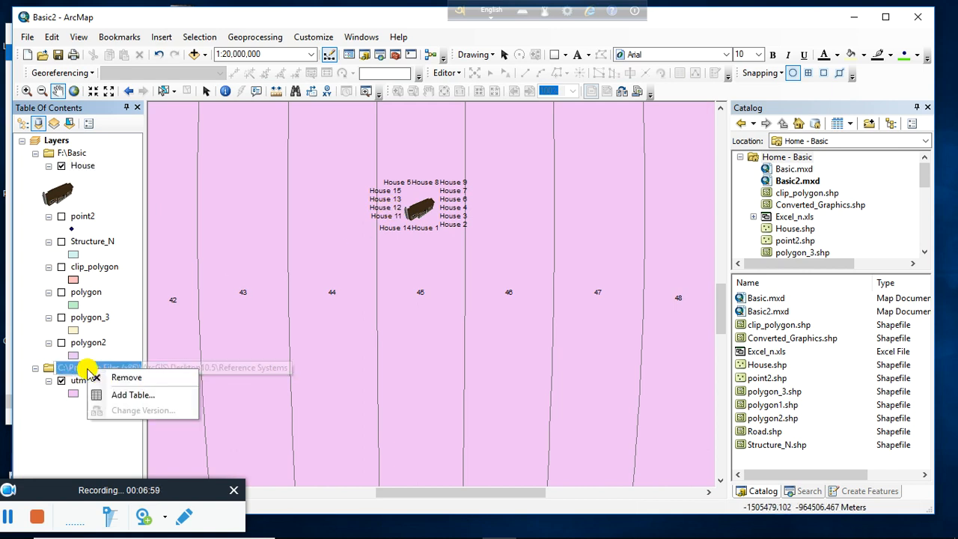
{"action": "right_click", "coordinate": [74, 382]}
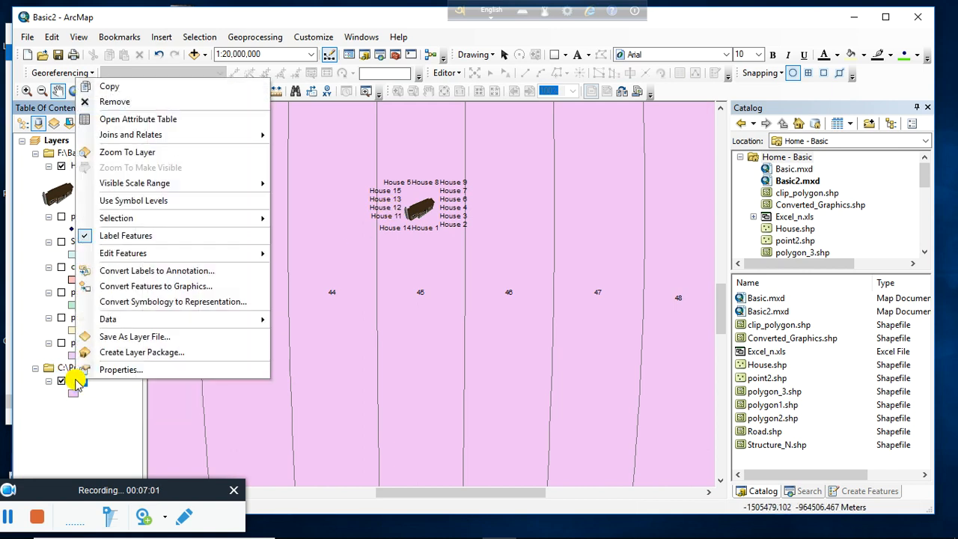
{"action": "left_click", "coordinate": [106, 375]}
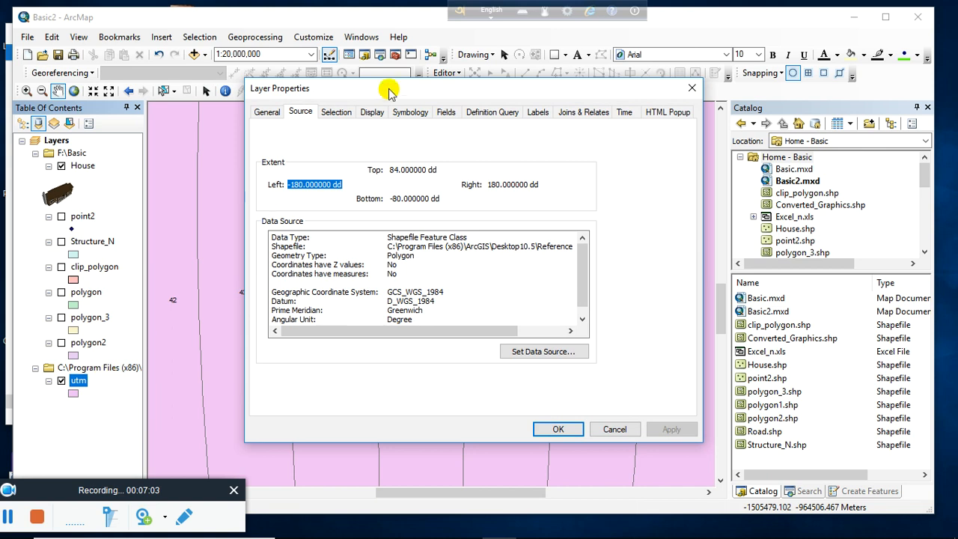
{"action": "left_click", "coordinate": [695, 90]}
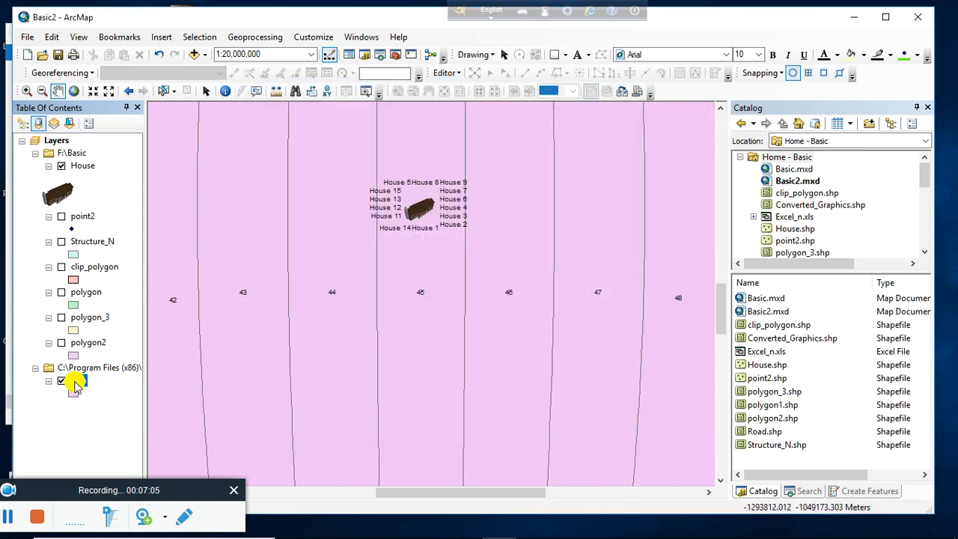
Review the utm layer's attribute table widened to show all fields and sorted ascending by ZONE, closing it when done
{"action": "right_click", "coordinate": [77, 382]}
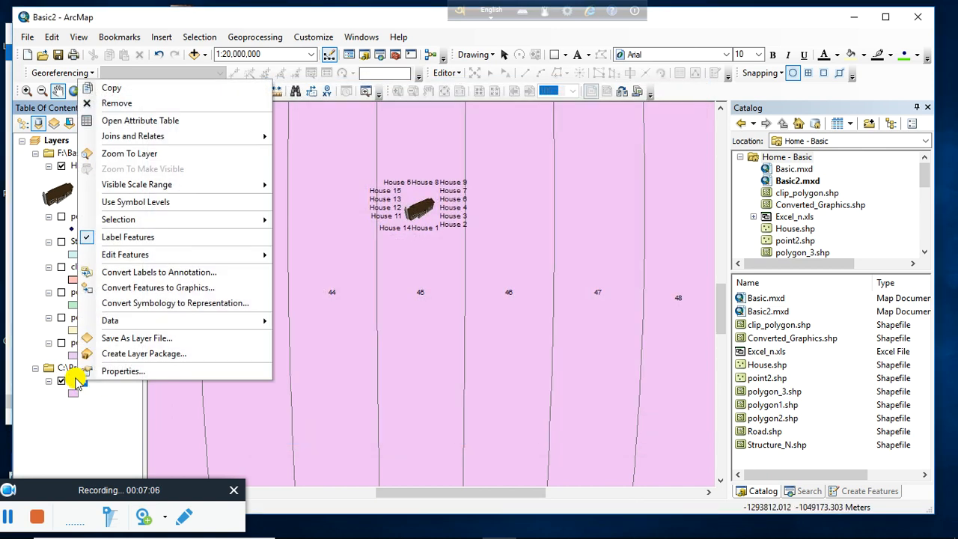
{"action": "left_click", "coordinate": [134, 122]}
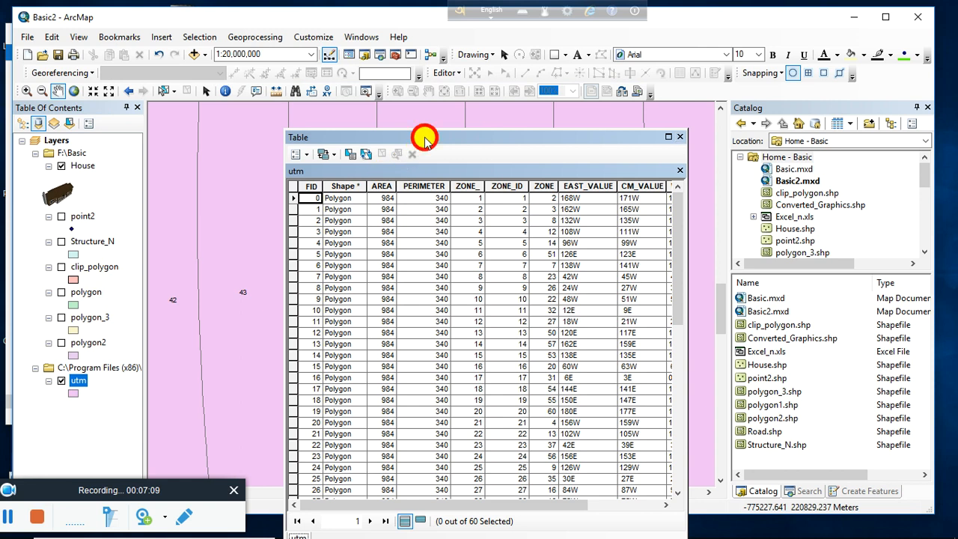
{"action": "left_click_drag", "start_coordinate": [426, 142], "coordinate": [298, 90]}
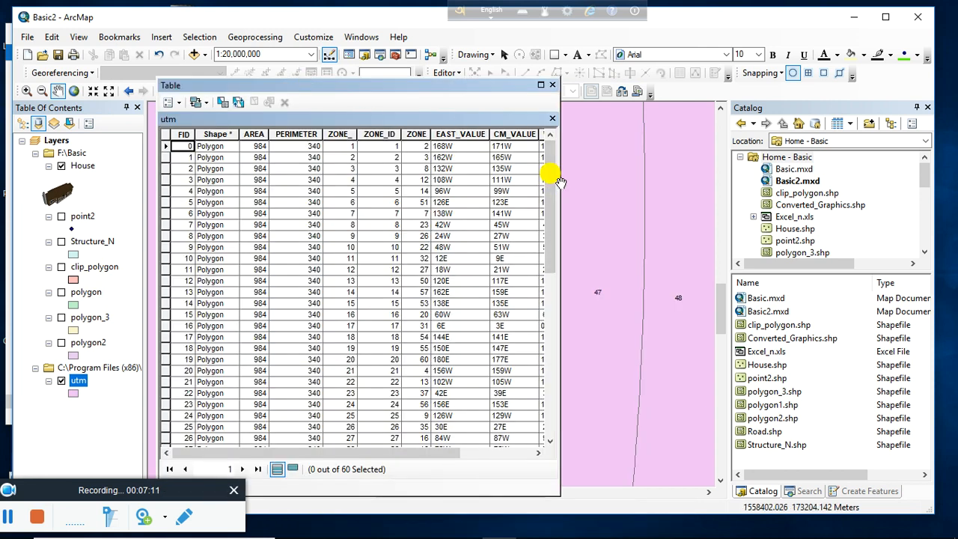
{"action": "left_click_drag", "start_coordinate": [560, 179], "coordinate": [650, 182]}
{"action": "double_click", "coordinate": [414, 133]}
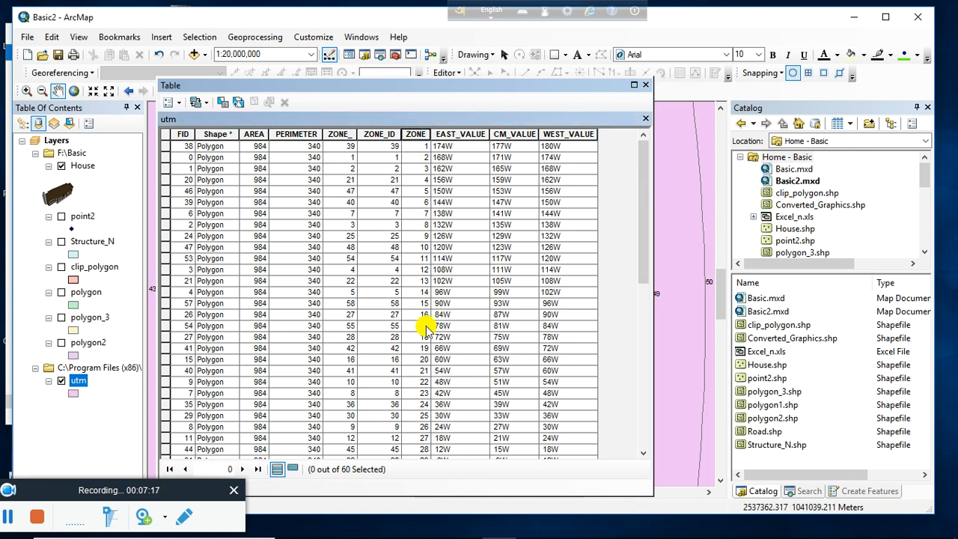
{"action": "scroll", "coordinate": [424, 404], "scroll_direction": "down", "scroll_amount": 3}
{"action": "scroll", "coordinate": [423, 404], "scroll_direction": "up", "scroll_amount": 3}
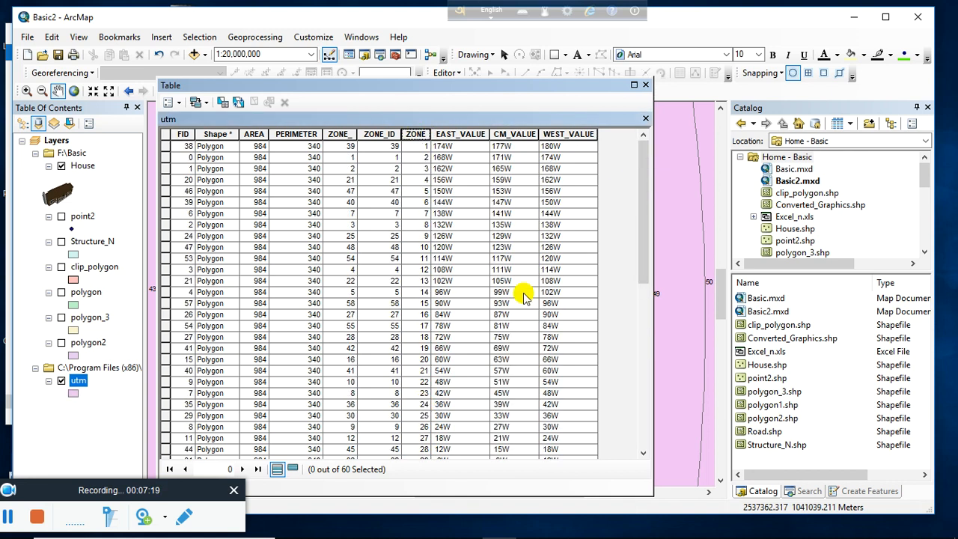
{"action": "left_click", "coordinate": [644, 87]}
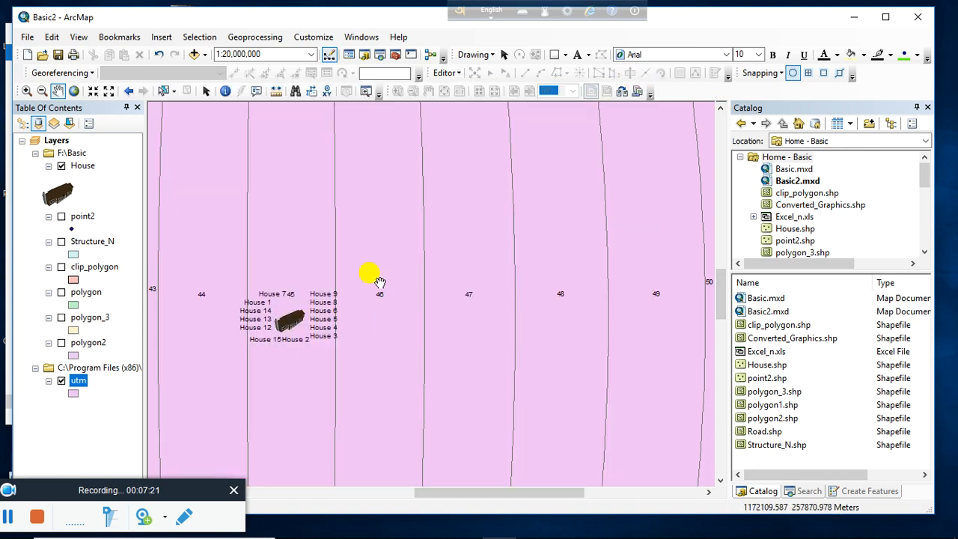
Turn off the utm layer's visibility so only the labelled House layer is displayed
{"action": "left_click_drag", "start_coordinate": [320, 286], "coordinate": [436, 282]}
{"action": "scroll", "coordinate": [433, 285], "scroll_direction": "up", "scroll_amount": 2}
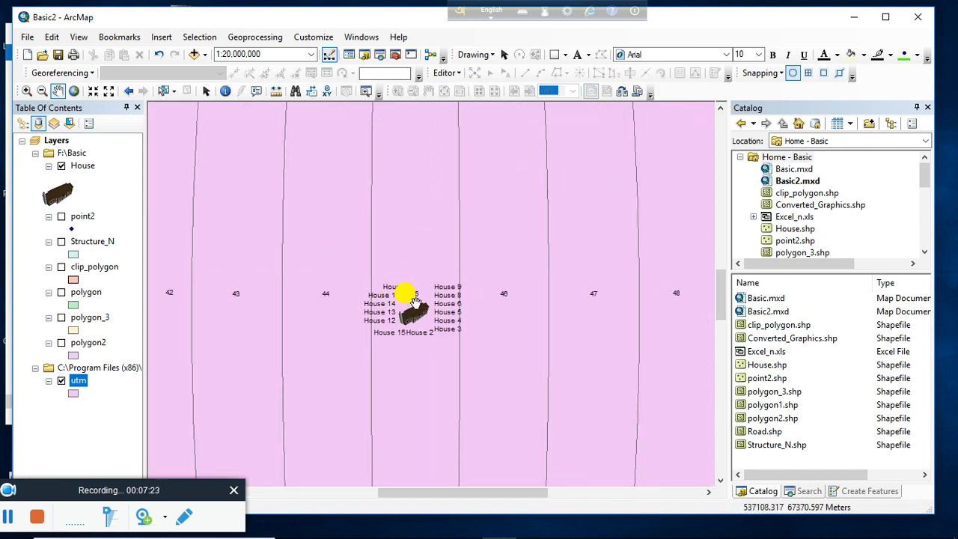
{"action": "scroll", "coordinate": [424, 297], "scroll_direction": "up", "scroll_amount": 2}
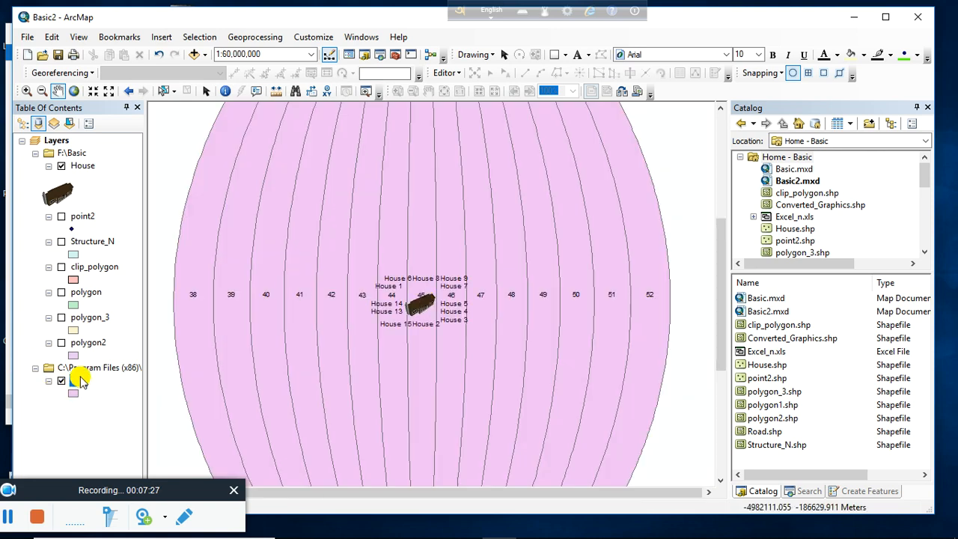
{"action": "right_click", "coordinate": [81, 381]}
{"action": "mouse_move", "coordinate": [105, 220]}
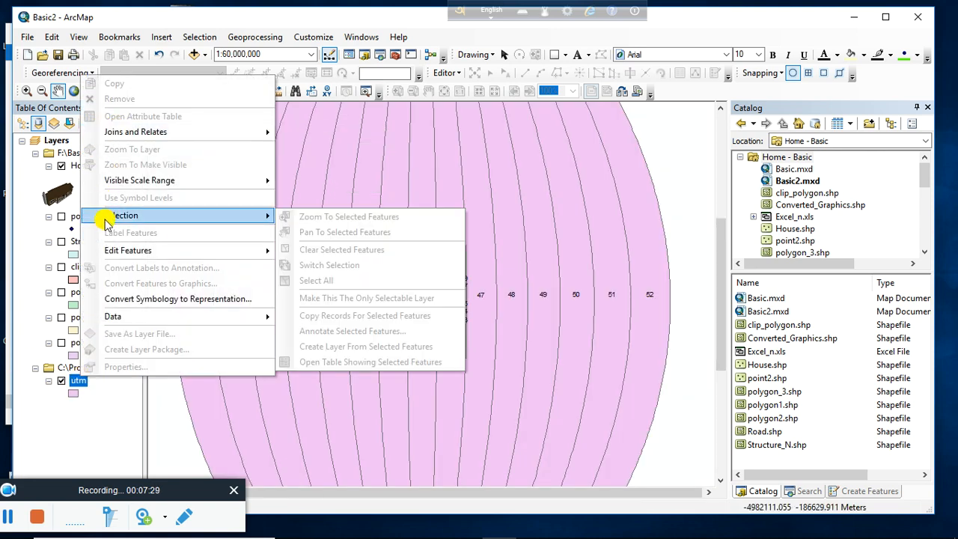
{"action": "left_click", "coordinate": [62, 381]}
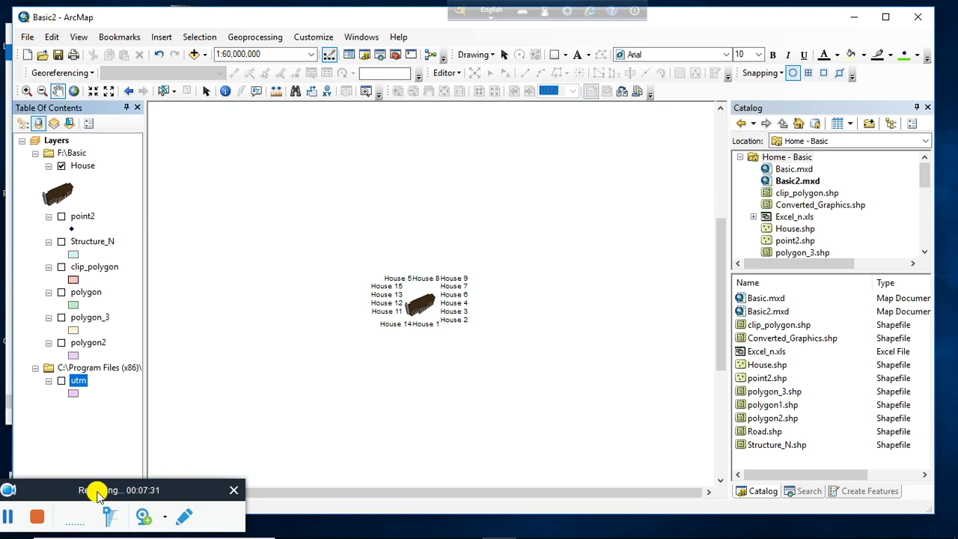
Open ArcToolbox, move it off the layer list, and review the Extract tools under Analysis Tools
{"action": "left_click_drag", "start_coordinate": [72, 489], "coordinate": [120, 471]}
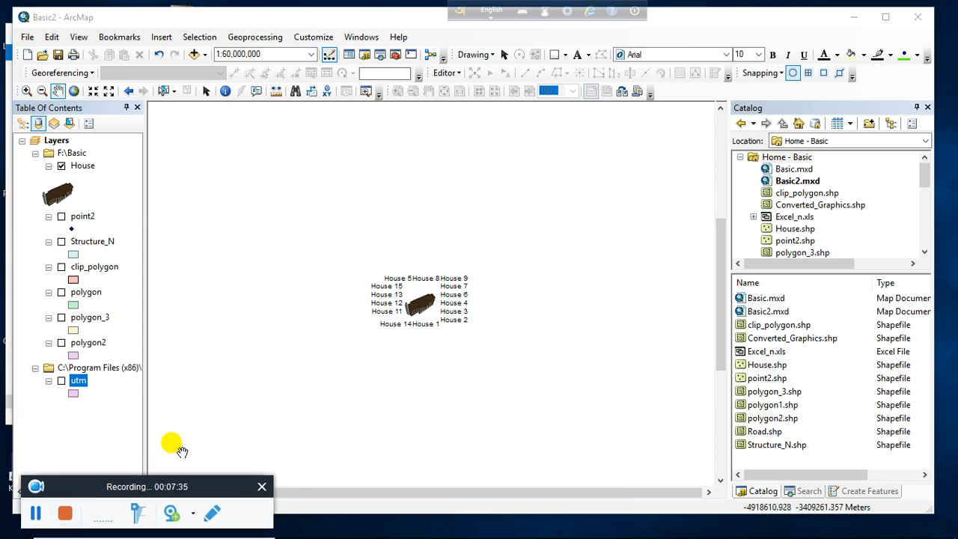
{"action": "left_click", "coordinate": [396, 54]}
{"action": "left_click_drag", "start_coordinate": [324, 88], "coordinate": [734, 94]}
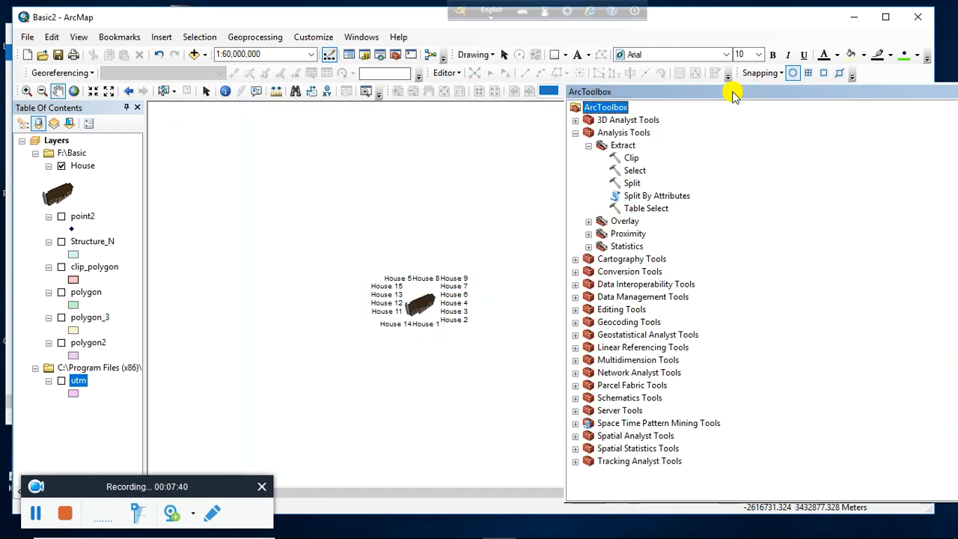
{"action": "left_click", "coordinate": [575, 133]}
{"action": "left_click", "coordinate": [575, 134]}
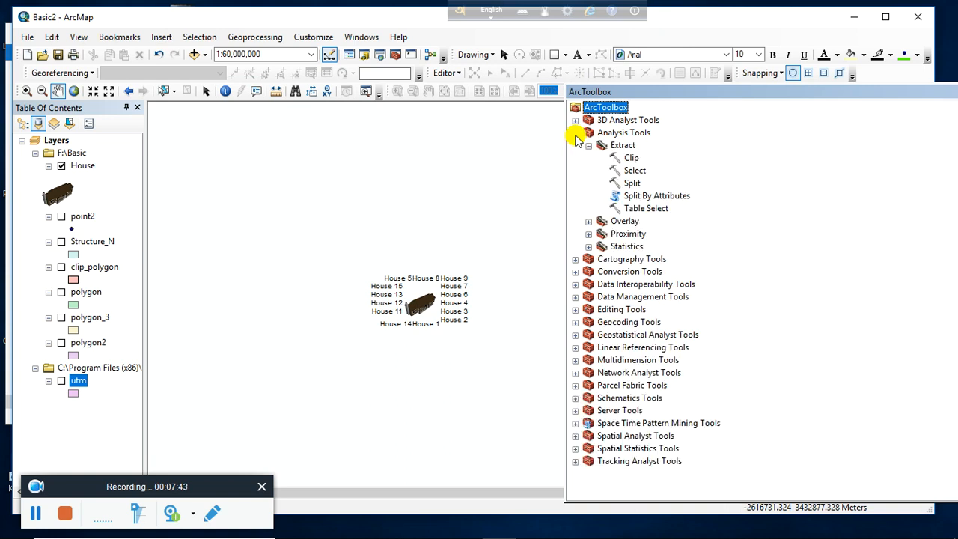
{"action": "left_click", "coordinate": [628, 146]}
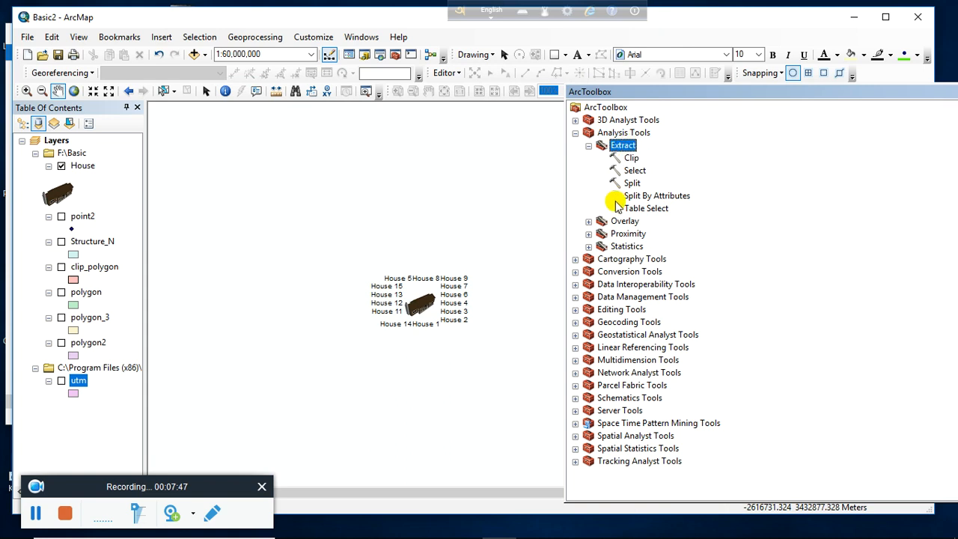
{"action": "left_click", "coordinate": [629, 247]}
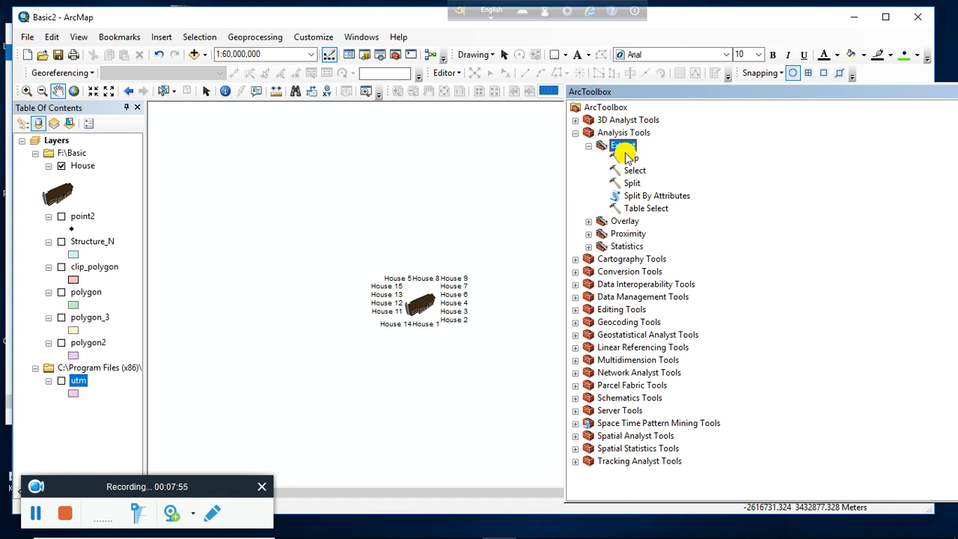
{"action": "left_click_drag", "start_coordinate": [635, 171], "coordinate": [637, 208]}
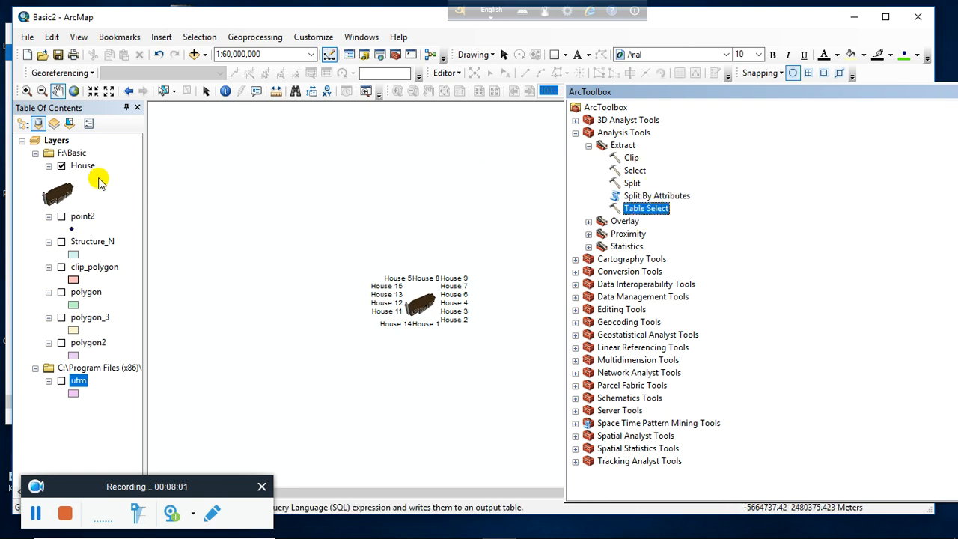
Hide the House layer, display Structure_N zoomed to its extent, and move ArcToolbox clear of the map
{"action": "left_click", "coordinate": [61, 166]}
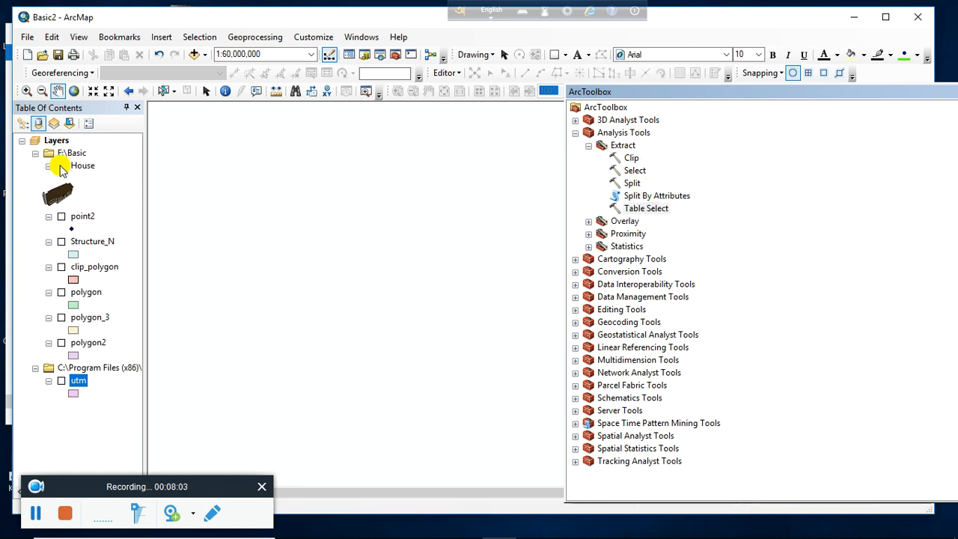
{"action": "left_click", "coordinate": [62, 242]}
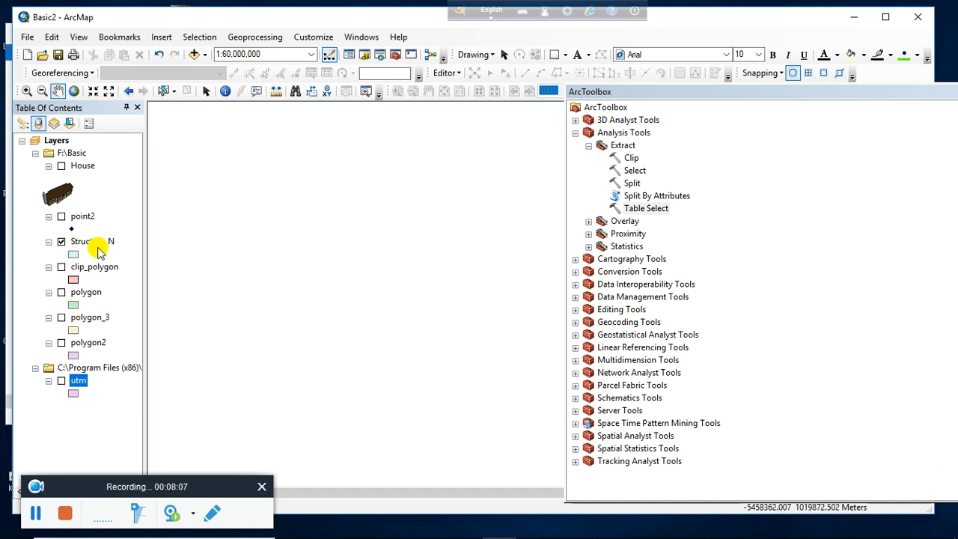
{"action": "right_click", "coordinate": [98, 247]}
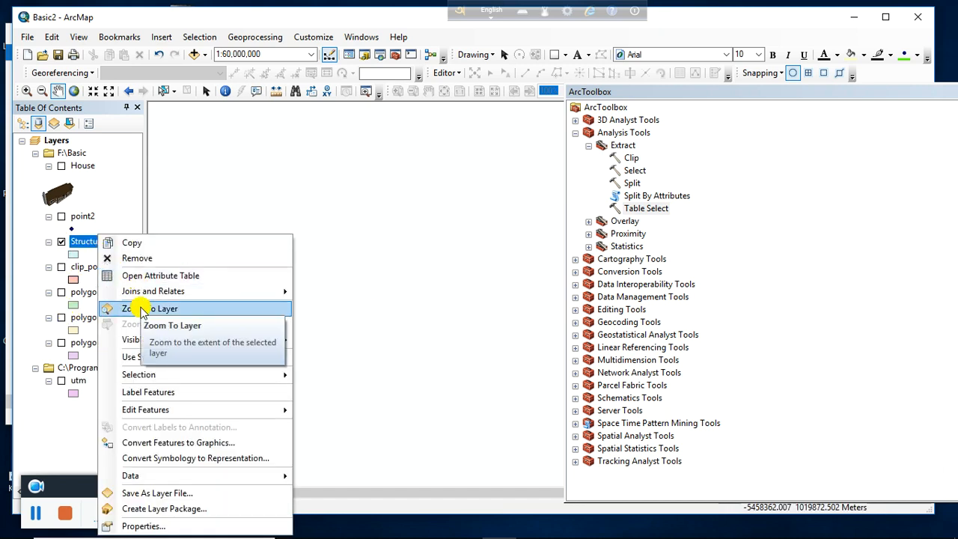
{"action": "left_click", "coordinate": [147, 311]}
{"action": "mouse_move", "coordinate": [420, 278]}
{"action": "left_mouse_down"}
{"action": "mouse_move", "coordinate": [405, 267]}
{"action": "mouse_move", "coordinate": [416, 286]}
{"action": "left_mouse_up"}
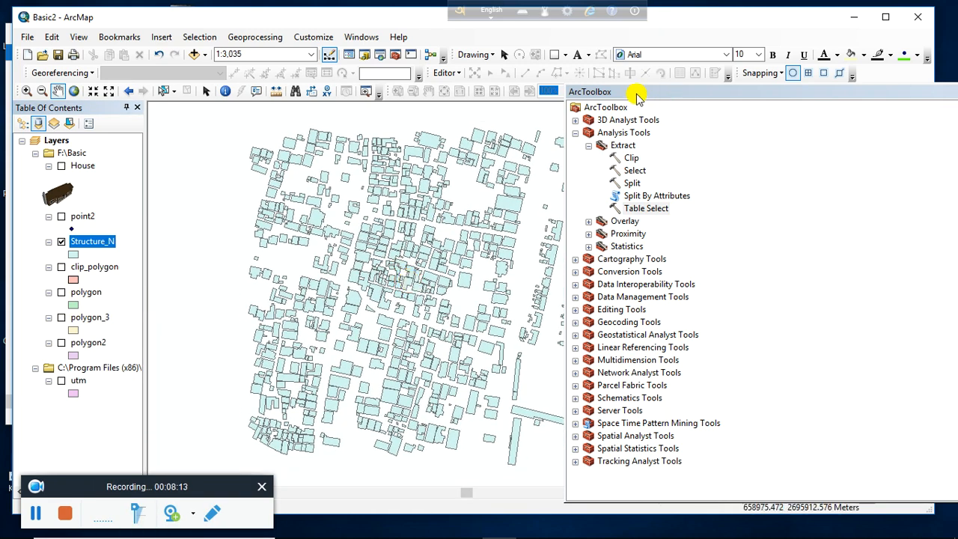
{"action": "left_click_drag", "start_coordinate": [637, 94], "coordinate": [792, 129]}
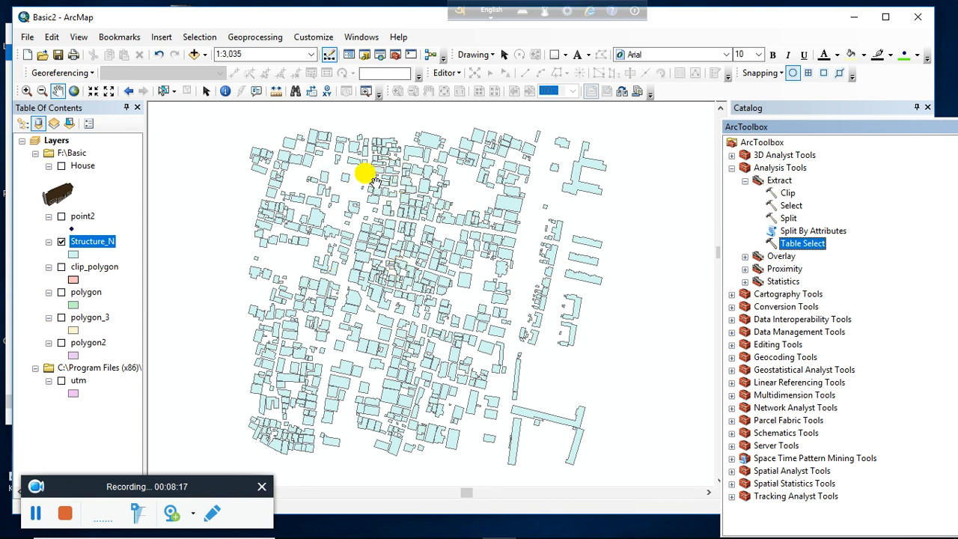
Examine the Structure_N attribute table sorted ascending by Floor, looking through the structure types and floor values
{"action": "right_click", "coordinate": [107, 244]}
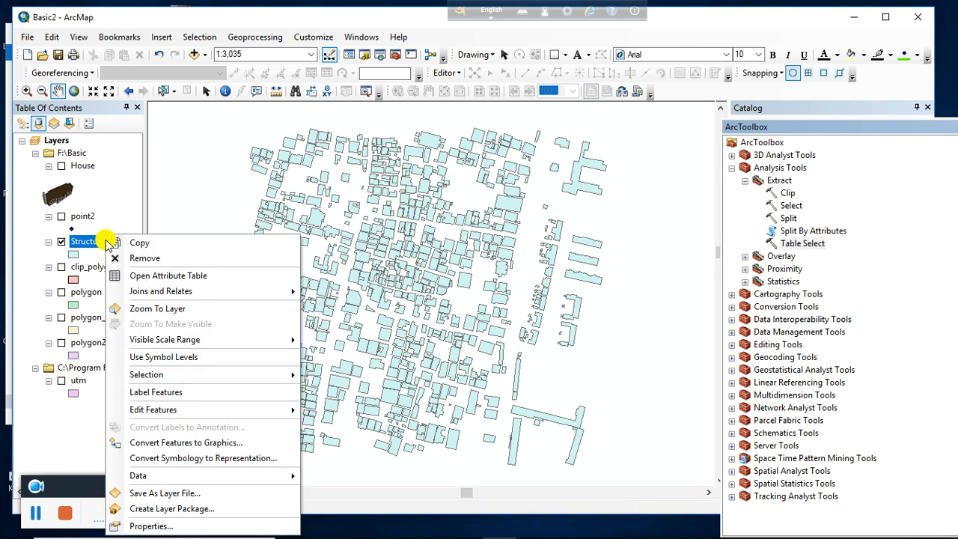
{"action": "left_click", "coordinate": [163, 278]}
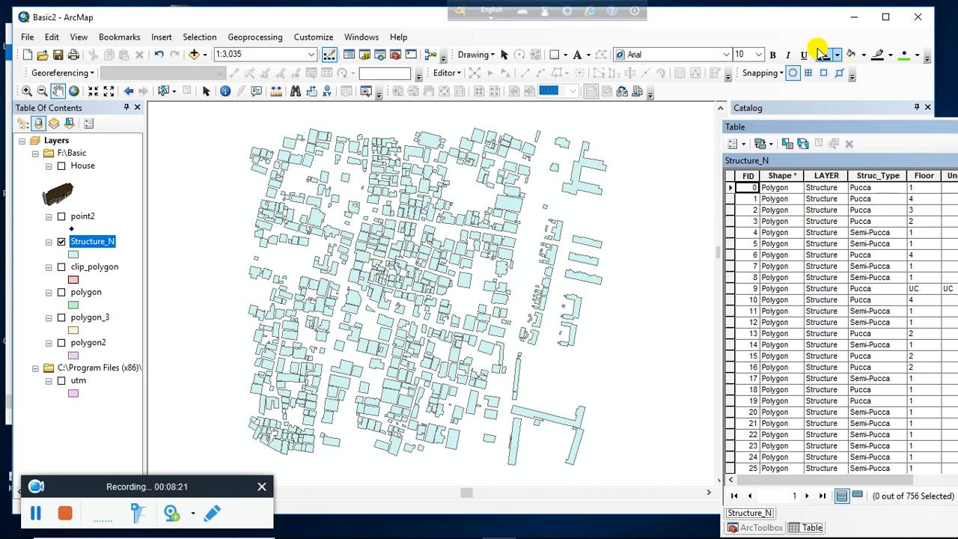
{"action": "left_click_drag", "start_coordinate": [813, 134], "coordinate": [427, 82]}
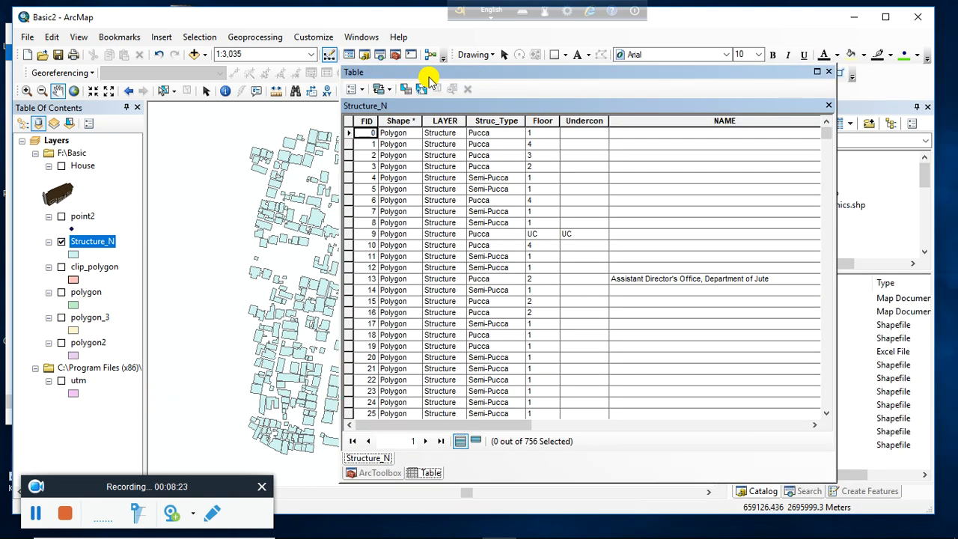
{"action": "double_click", "coordinate": [537, 120]}
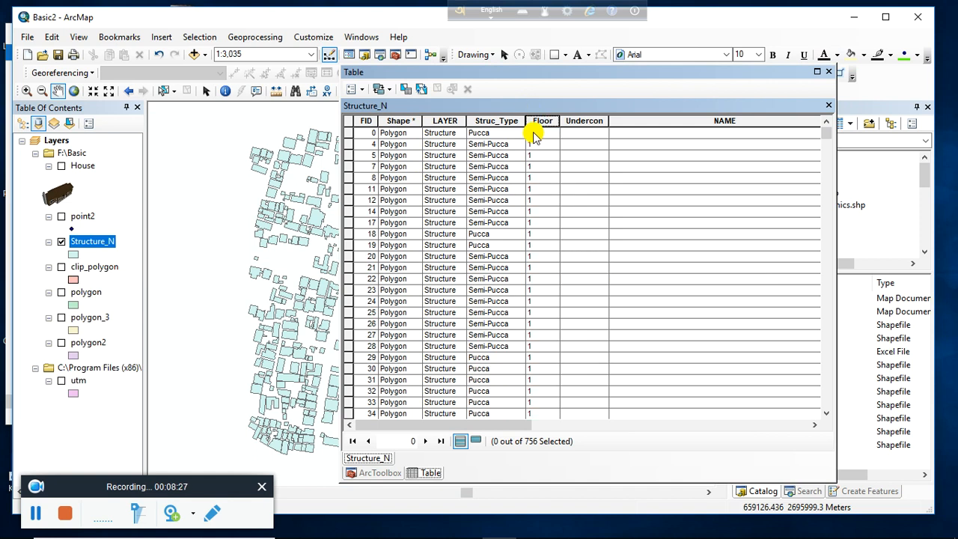
{"action": "left_click_drag", "start_coordinate": [830, 133], "coordinate": [833, 420]}
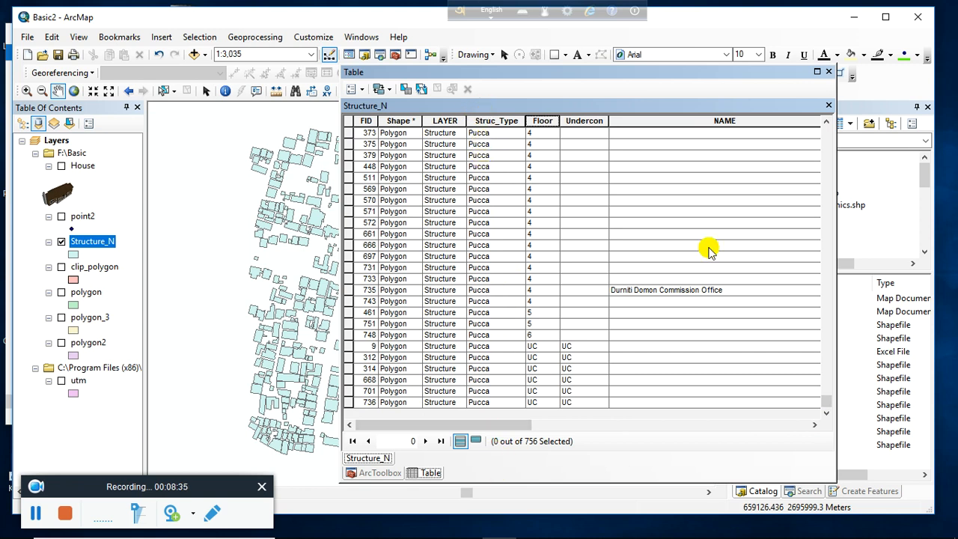
{"action": "left_click_drag", "start_coordinate": [826, 406], "coordinate": [820, 242]}
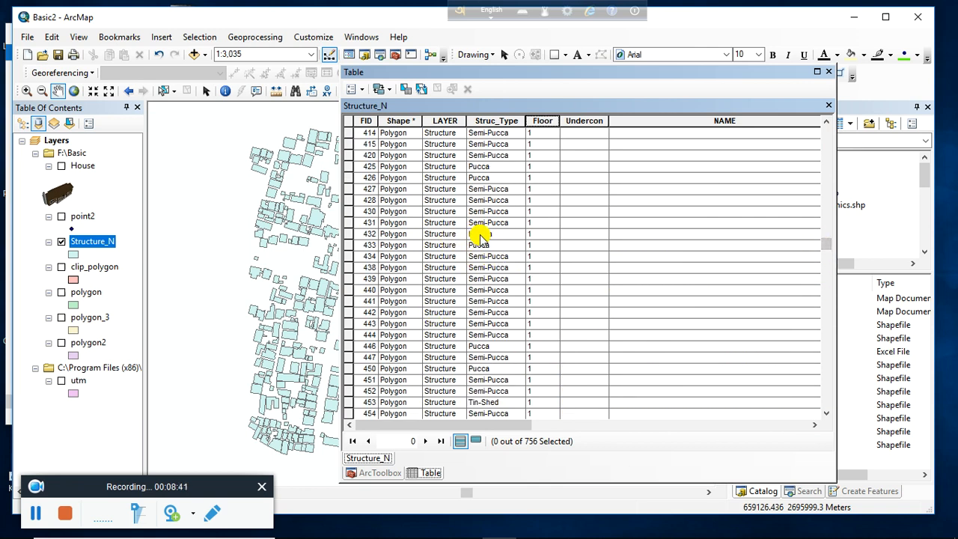
Set Structure_N's symbology to unique-value categories based on the Struc_Type field
{"action": "right_click", "coordinate": [86, 243]}
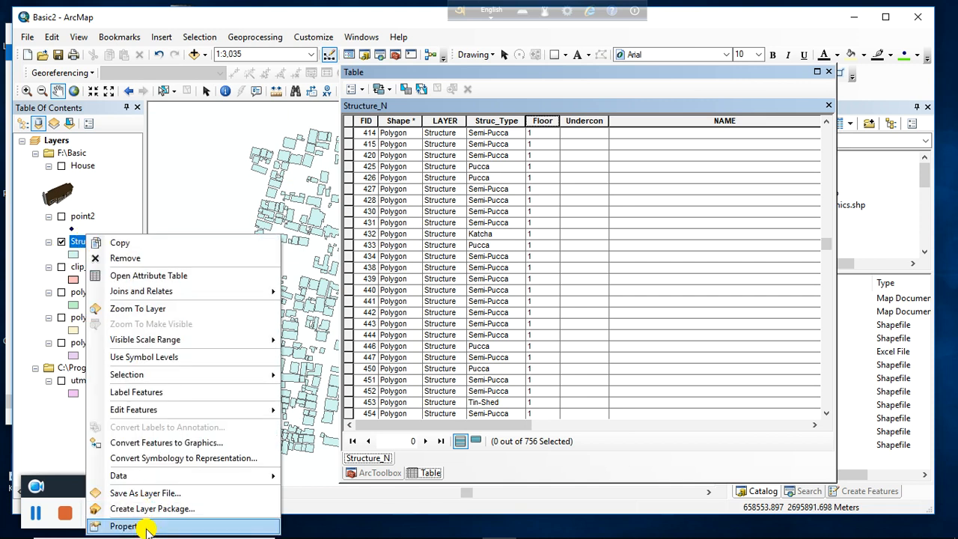
{"action": "left_click", "coordinate": [144, 524]}
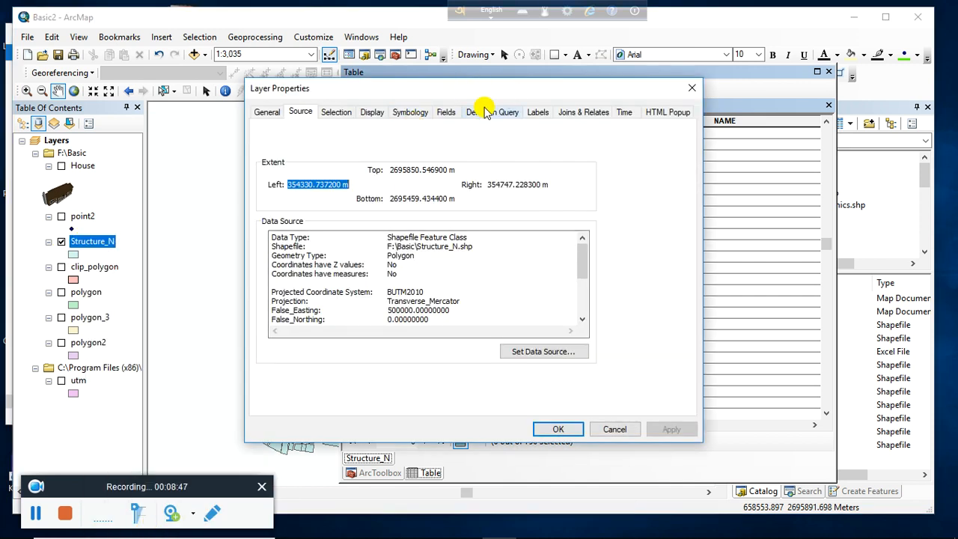
{"action": "left_click", "coordinate": [410, 112]}
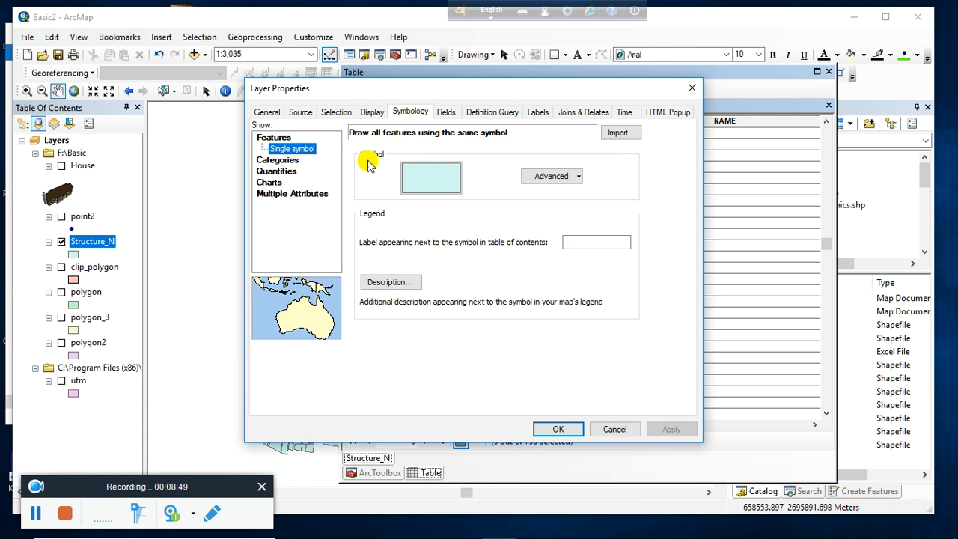
{"action": "left_click", "coordinate": [285, 160]}
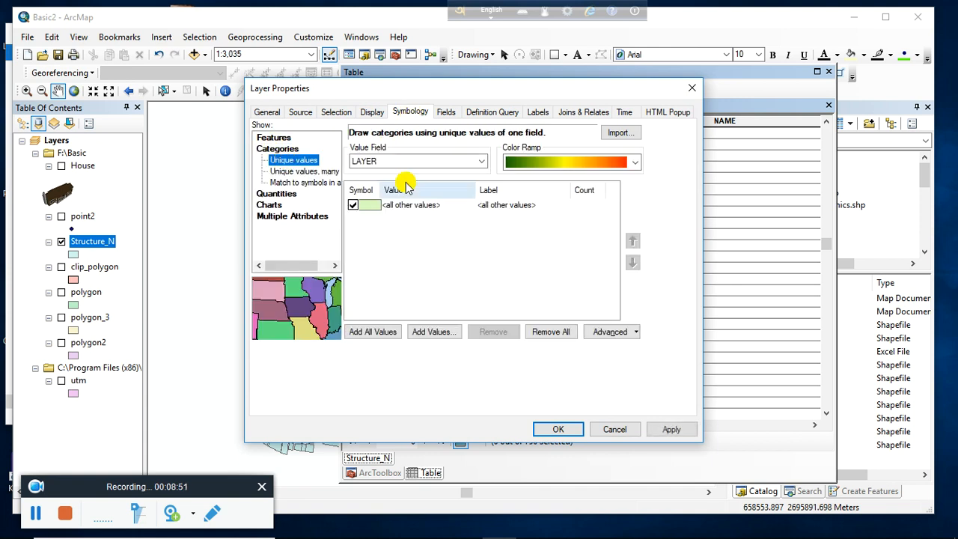
{"action": "left_click", "coordinate": [481, 161]}
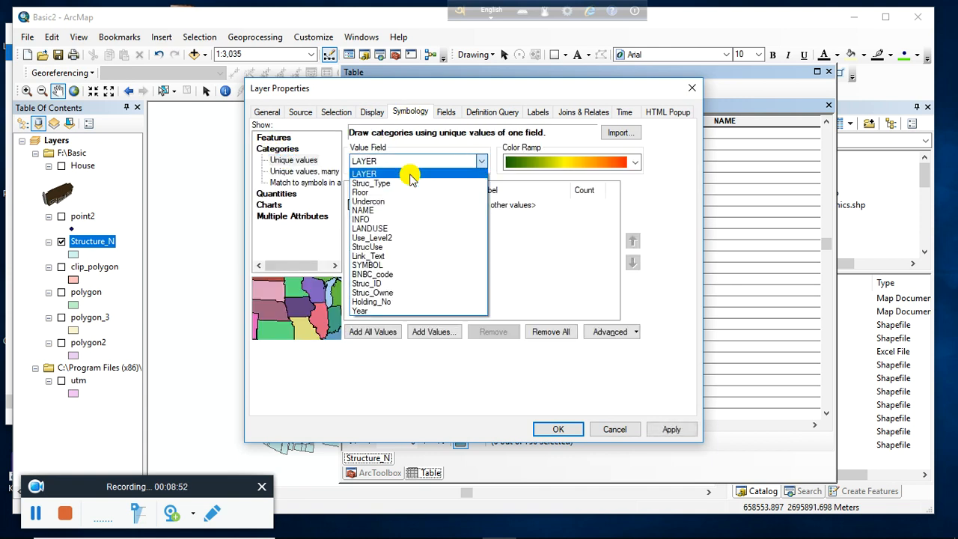
{"action": "left_click", "coordinate": [367, 247]}
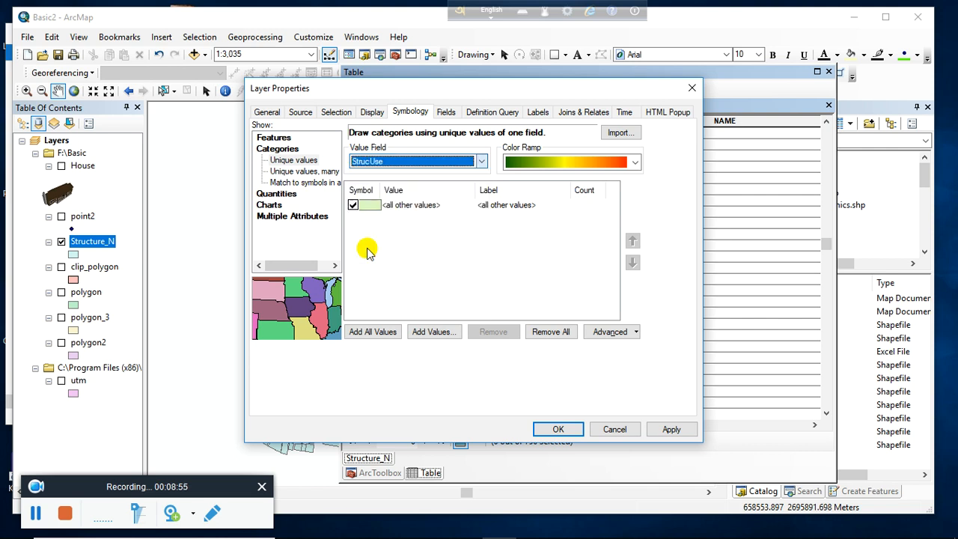
{"action": "left_click", "coordinate": [374, 161]}
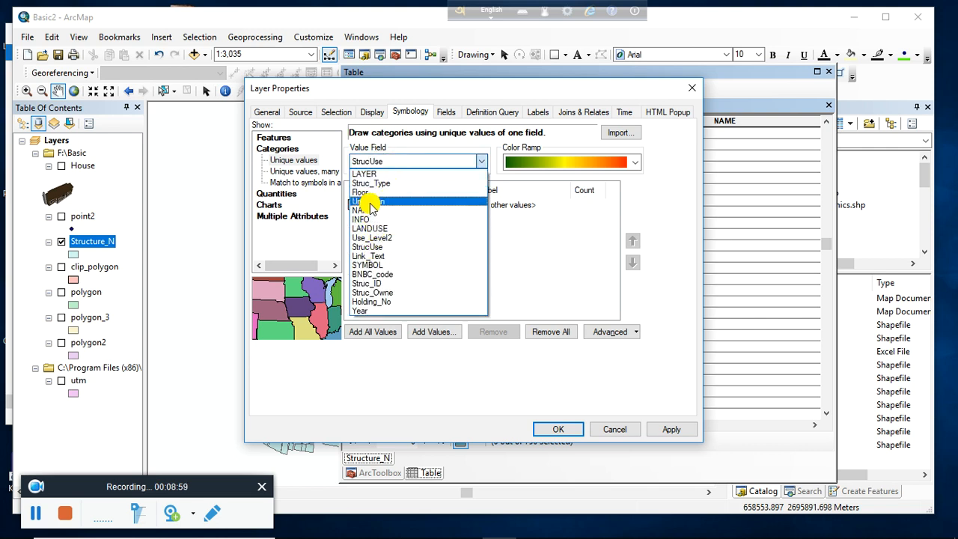
{"action": "left_click", "coordinate": [367, 184]}
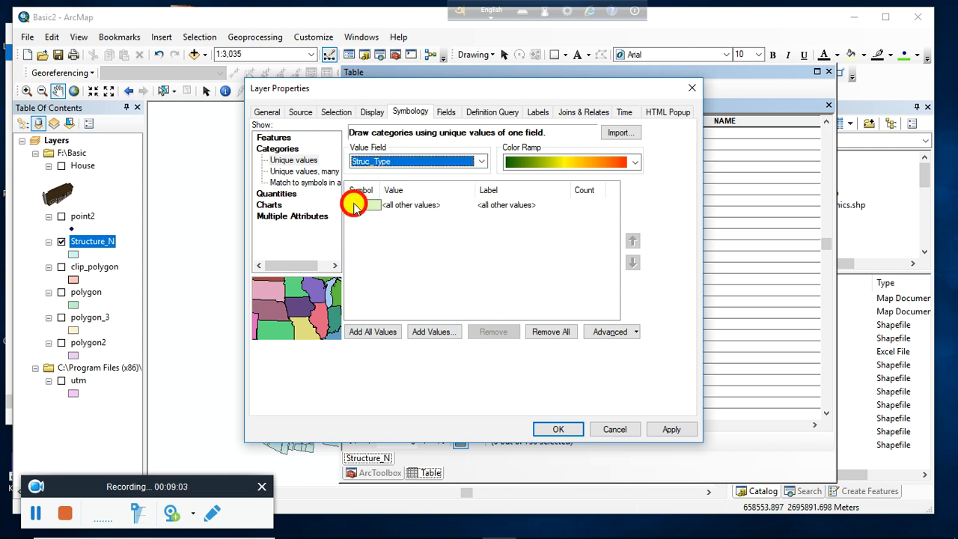
Add all Struc_Type values as categories, apply the symbology to Structure_N, and close the attribute table
{"action": "left_click", "coordinate": [367, 332]}
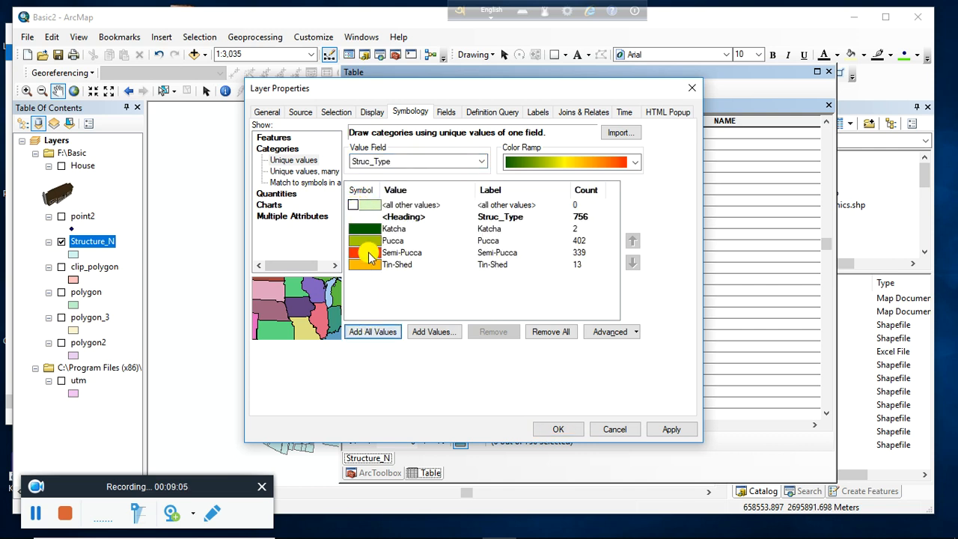
{"action": "left_click", "coordinate": [678, 429]}
{"action": "left_click", "coordinate": [561, 433]}
{"action": "left_click", "coordinate": [829, 73]}
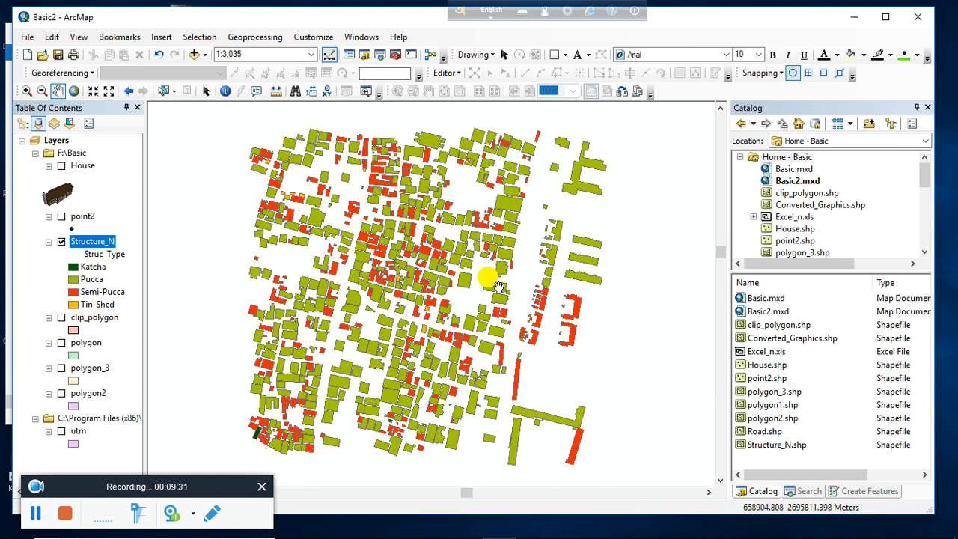
{"action": "scroll", "coordinate": [498, 287], "scroll_direction": "down", "scroll_amount": 2}
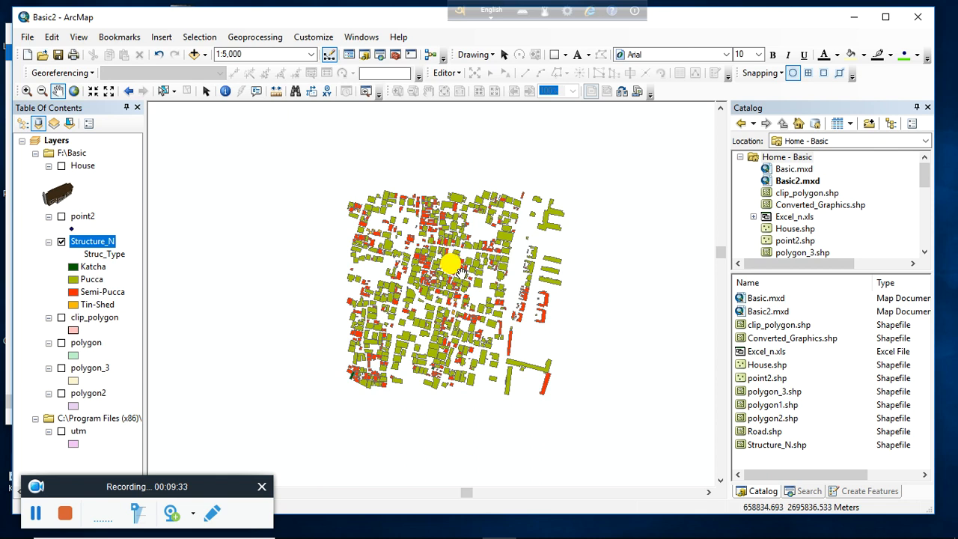
Start a new shapefile named Road in the Home - Basic folder with the Polygon feature type
{"action": "right_click", "coordinate": [790, 157]}
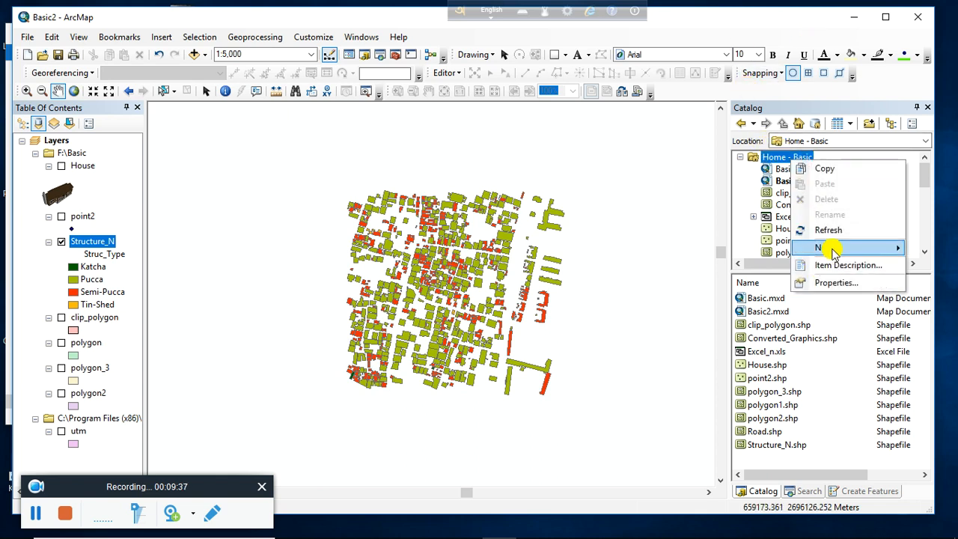
{"action": "mouse_move", "coordinate": [835, 249]}
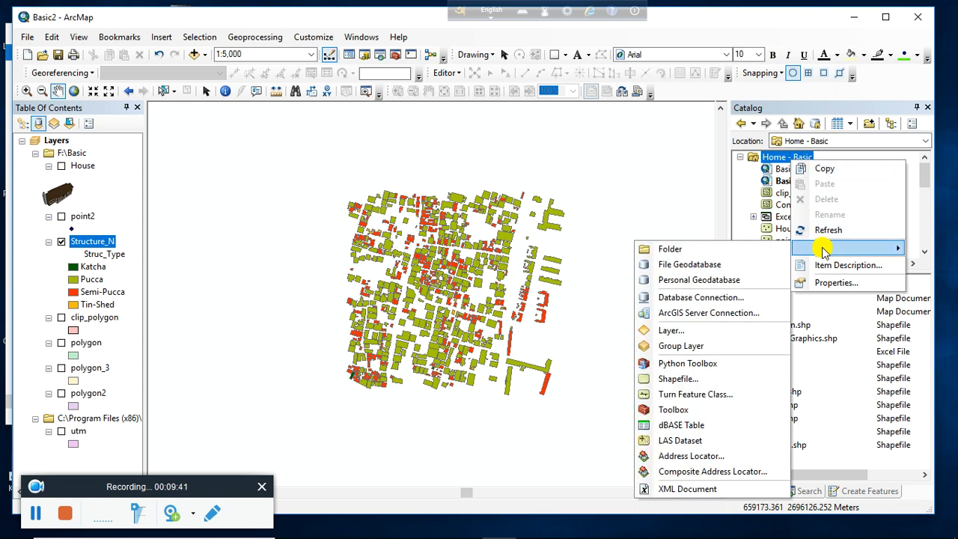
{"action": "left_click", "coordinate": [676, 380]}
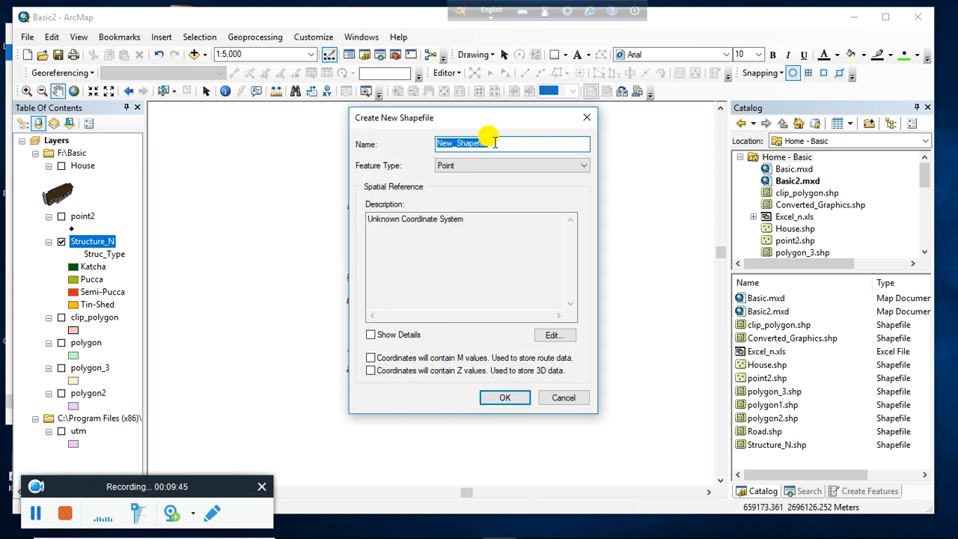
{"action": "type", "text": "Road"}
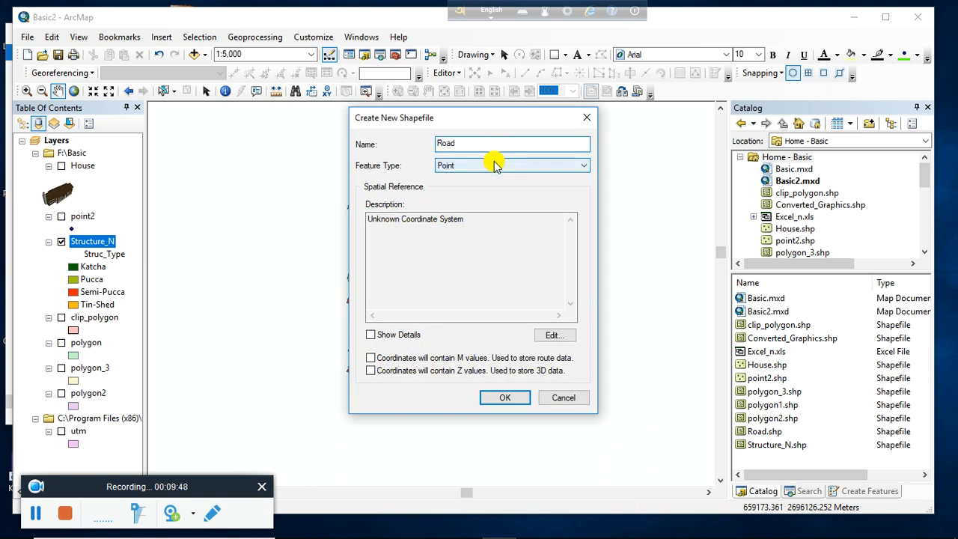
{"action": "left_click", "coordinate": [491, 166]}
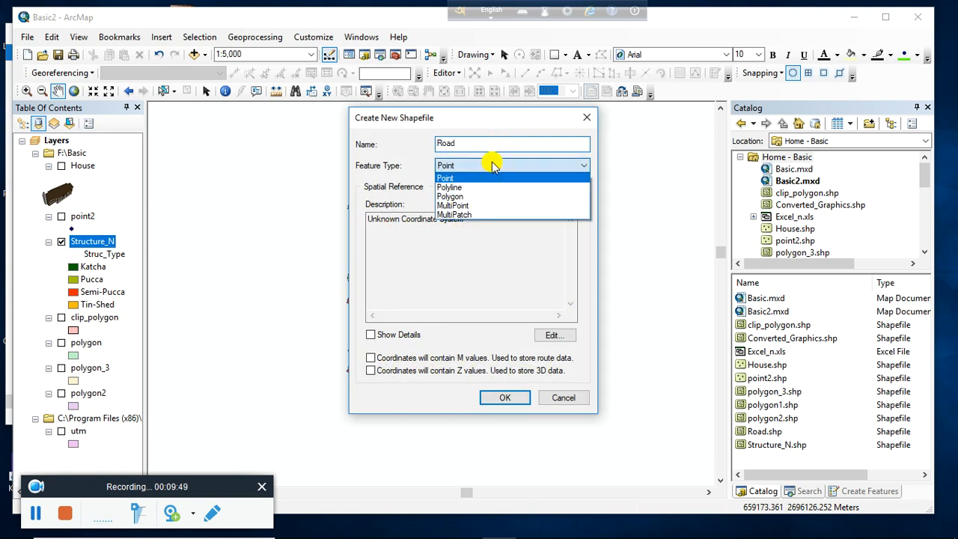
{"action": "left_click", "coordinate": [451, 198]}
Try to create the Road shapefile with the WGS_1984_UTM_Zone_45N coordinate system, and close the shapefile dialog
{"action": "left_click", "coordinate": [554, 336]}
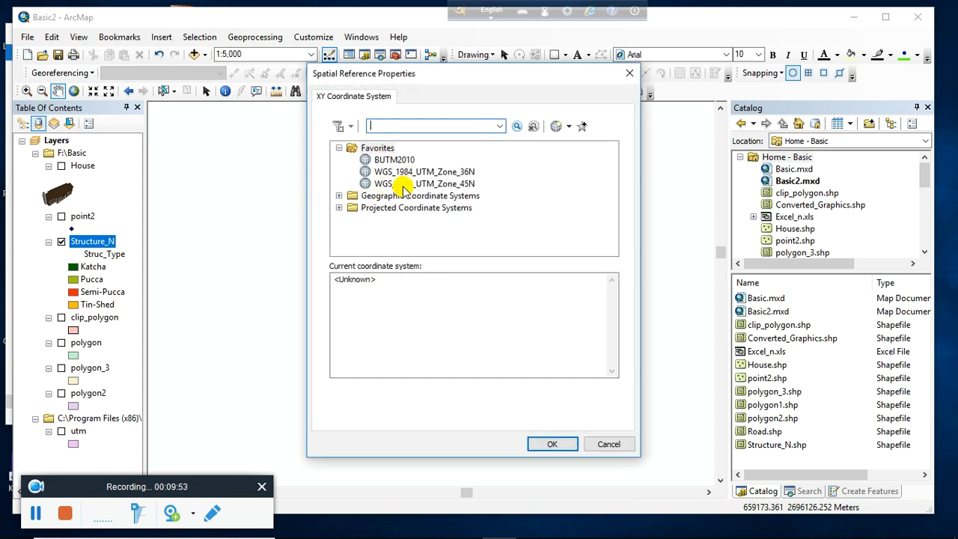
{"action": "left_click", "coordinate": [405, 185]}
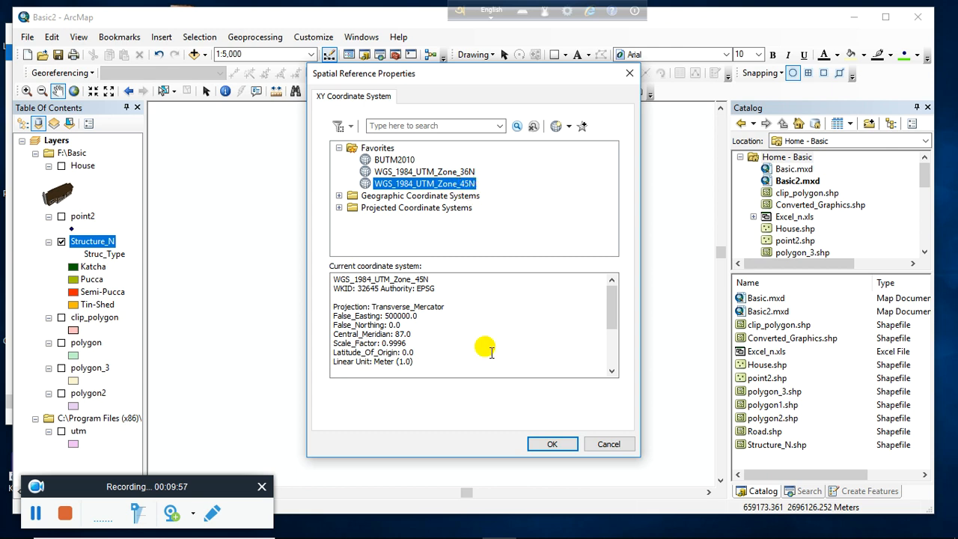
{"action": "left_click", "coordinate": [553, 444]}
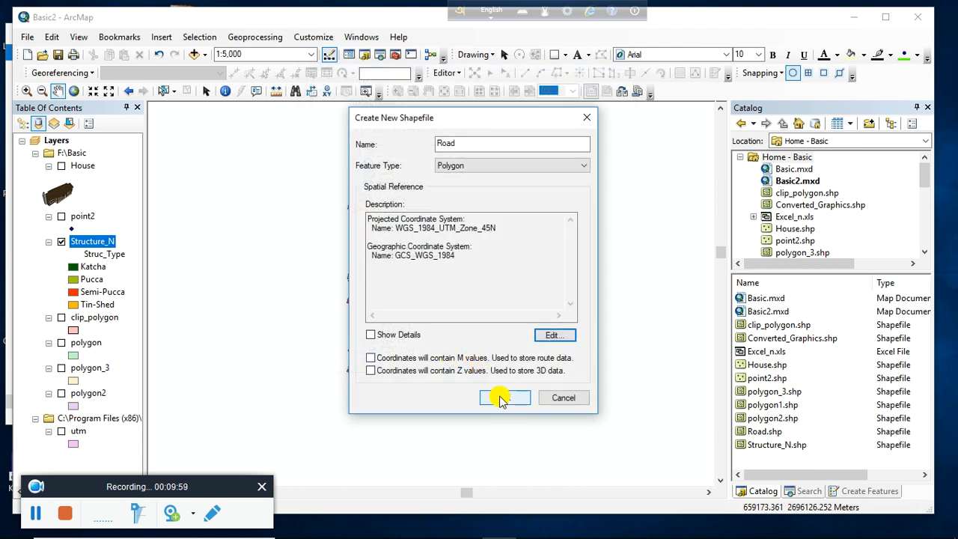
{"action": "left_click", "coordinate": [502, 399]}
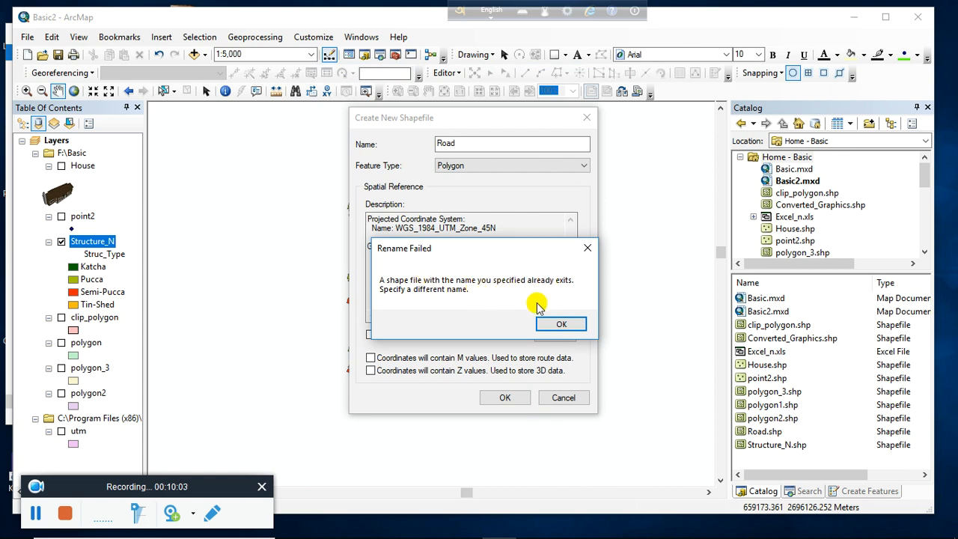
{"action": "left_click", "coordinate": [560, 324]}
{"action": "left_click", "coordinate": [587, 118]}
Add the existing Road.shp from the F:\Basic folder to the map
{"action": "left_click", "coordinate": [205, 54]}
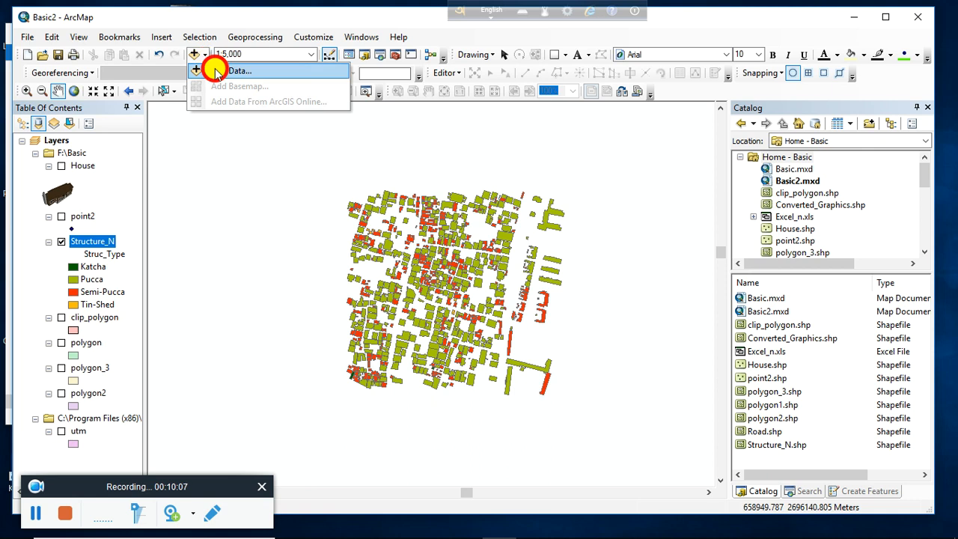
{"action": "left_click", "coordinate": [224, 70]}
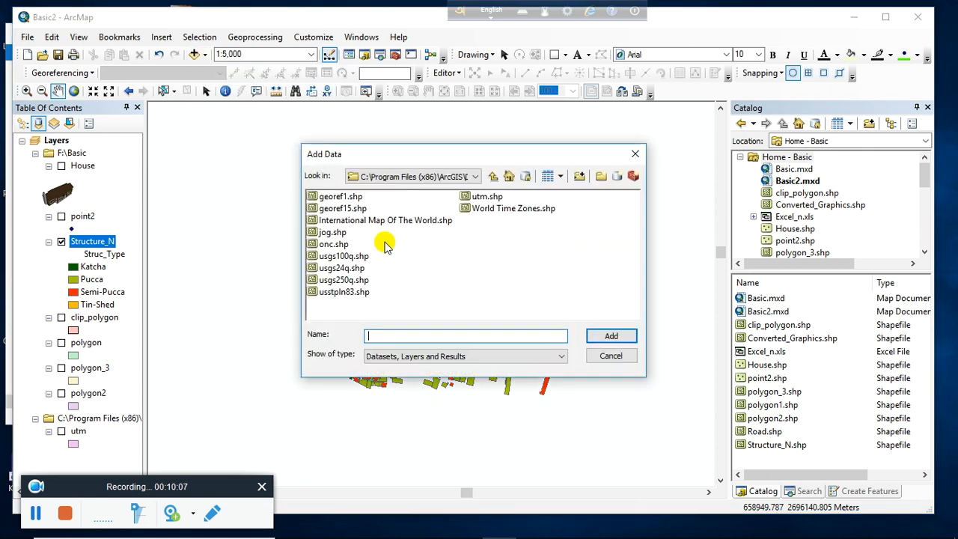
{"action": "left_click", "coordinate": [496, 179]}
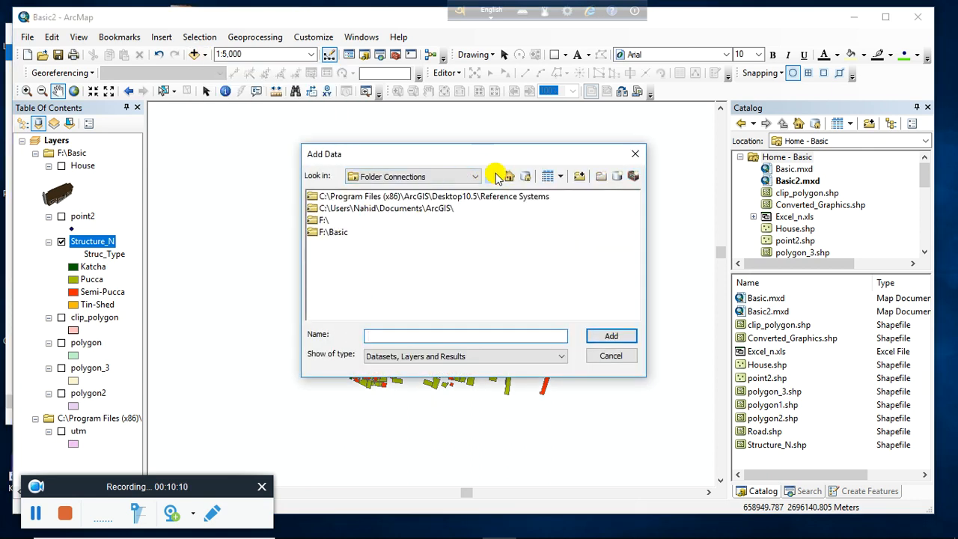
{"action": "double_click", "coordinate": [333, 233]}
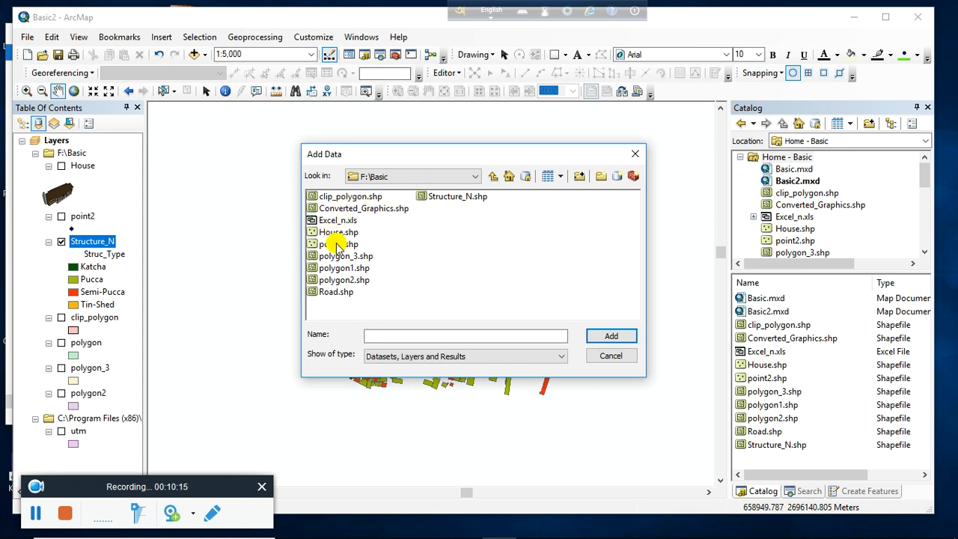
{"action": "left_click", "coordinate": [330, 292]}
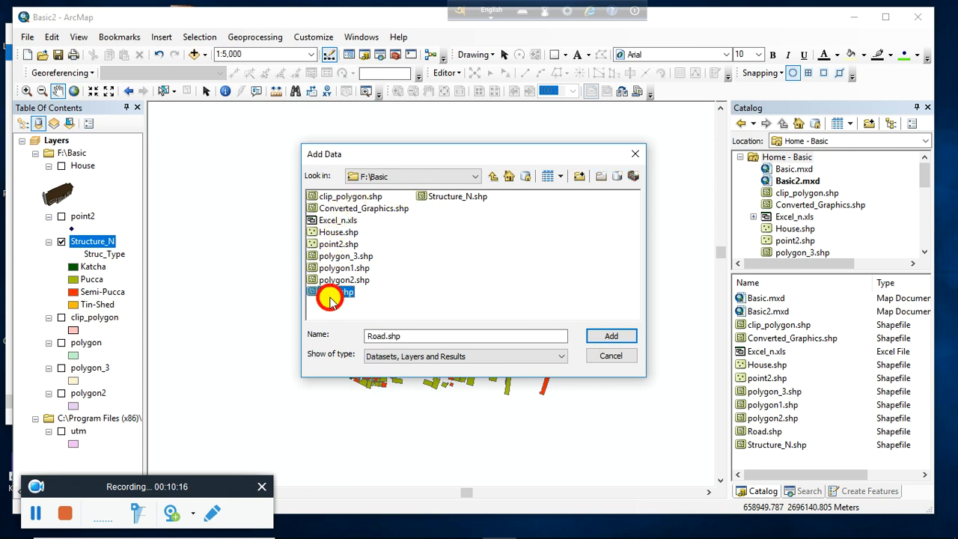
{"action": "left_click", "coordinate": [591, 337]}
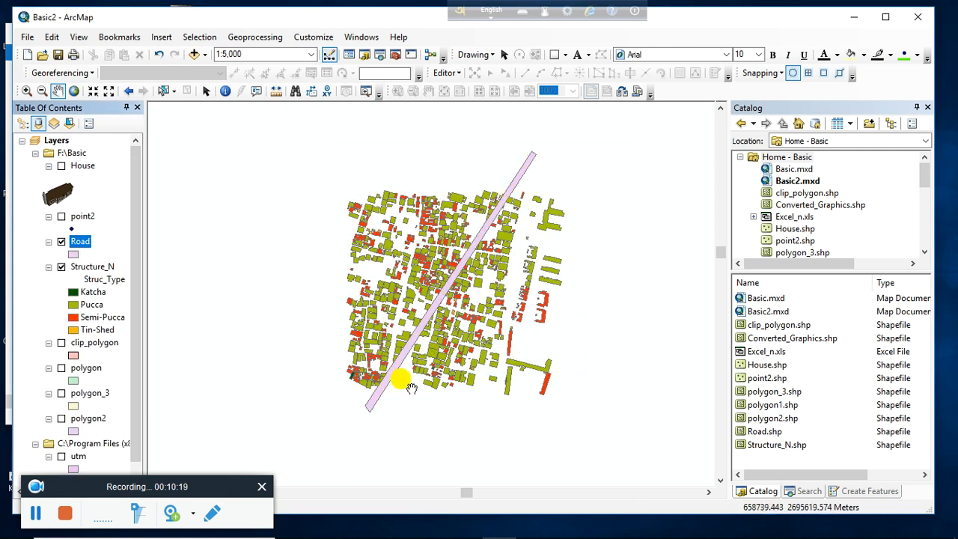
Examine where the road crosses the structures, toggling the Road and Structure_N layers to compare them separately and together
{"action": "left_click", "coordinate": [513, 187]}
{"action": "left_click_drag", "start_coordinate": [513, 187], "coordinate": [525, 169]}
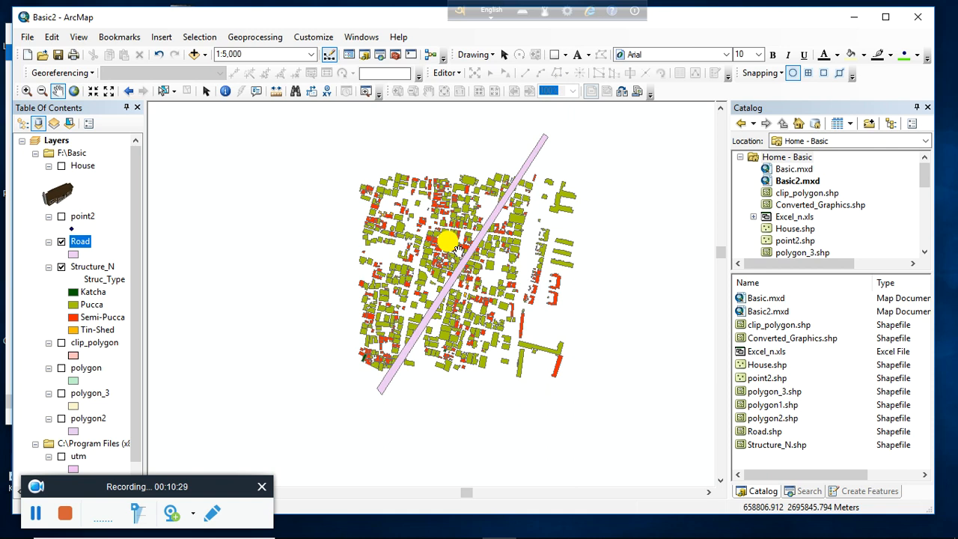
{"action": "scroll", "coordinate": [457, 249], "scroll_direction": "down", "scroll_amount": 1}
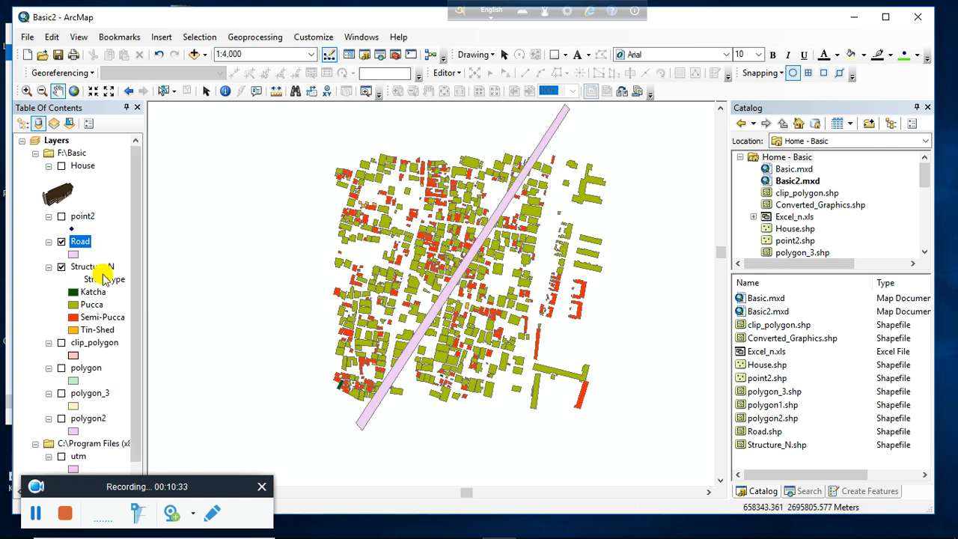
{"action": "left_click", "coordinate": [63, 242]}
{"action": "left_click", "coordinate": [63, 242]}
{"action": "left_click", "coordinate": [61, 267]}
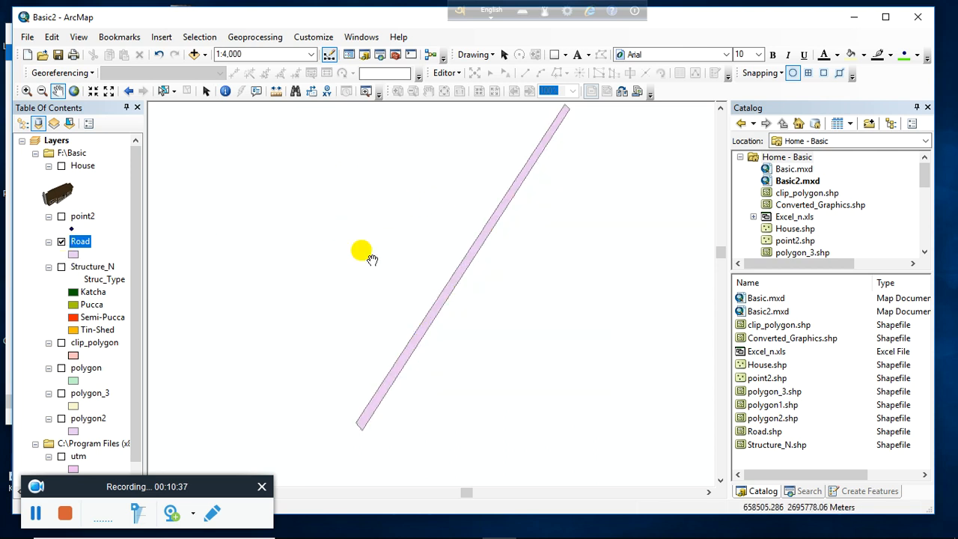
{"action": "left_click", "coordinate": [62, 242]}
{"action": "left_click", "coordinate": [61, 267]}
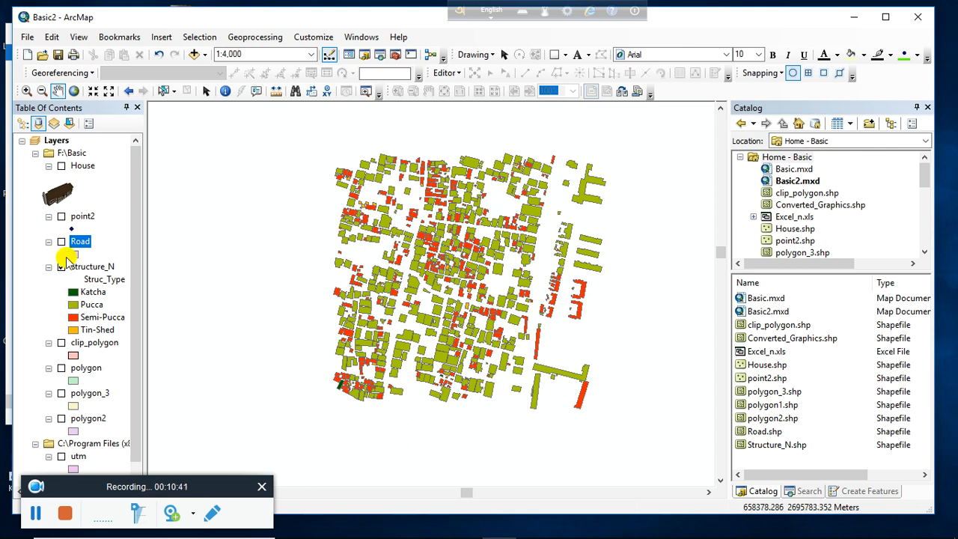
{"action": "left_click", "coordinate": [62, 242]}
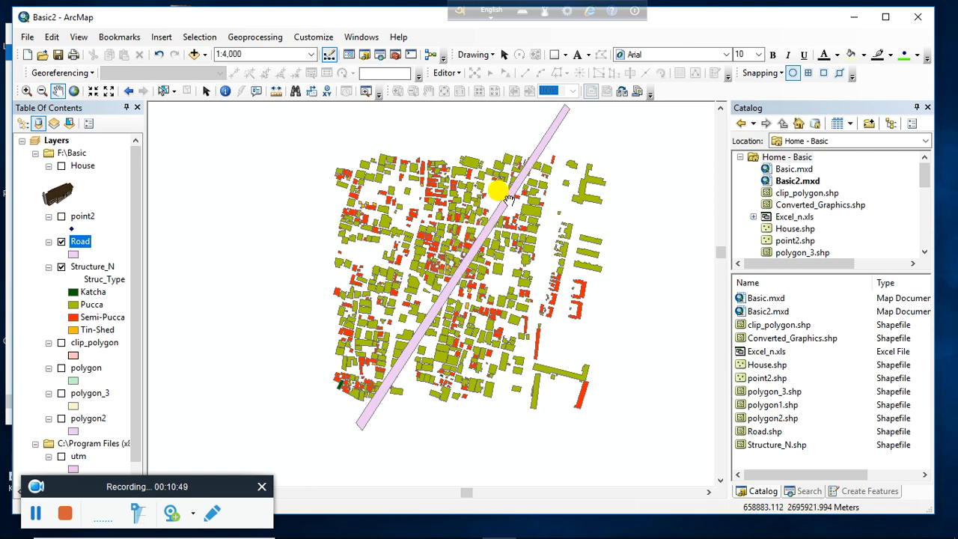
{"action": "scroll", "coordinate": [529, 164], "scroll_direction": "down", "scroll_amount": 2}
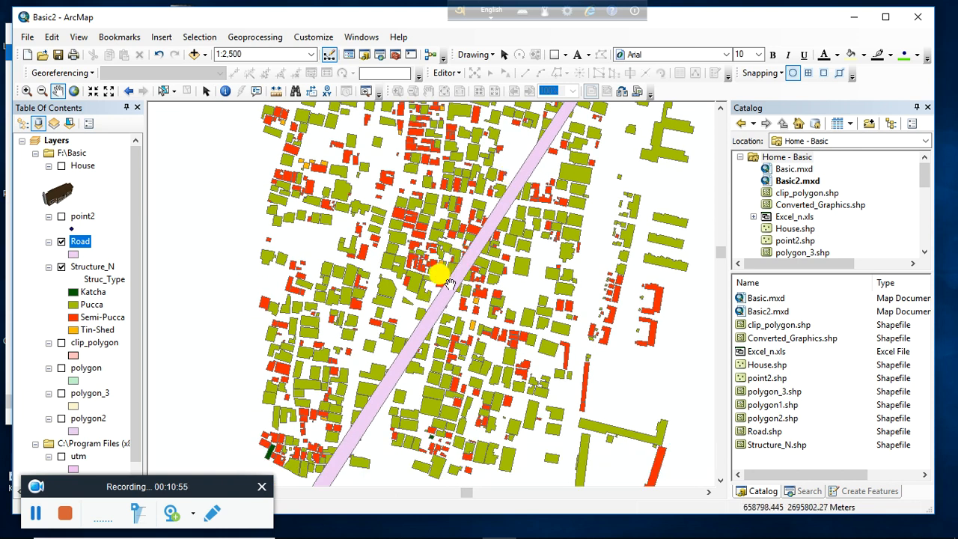
{"action": "left_click_drag", "start_coordinate": [453, 287], "coordinate": [439, 290]}
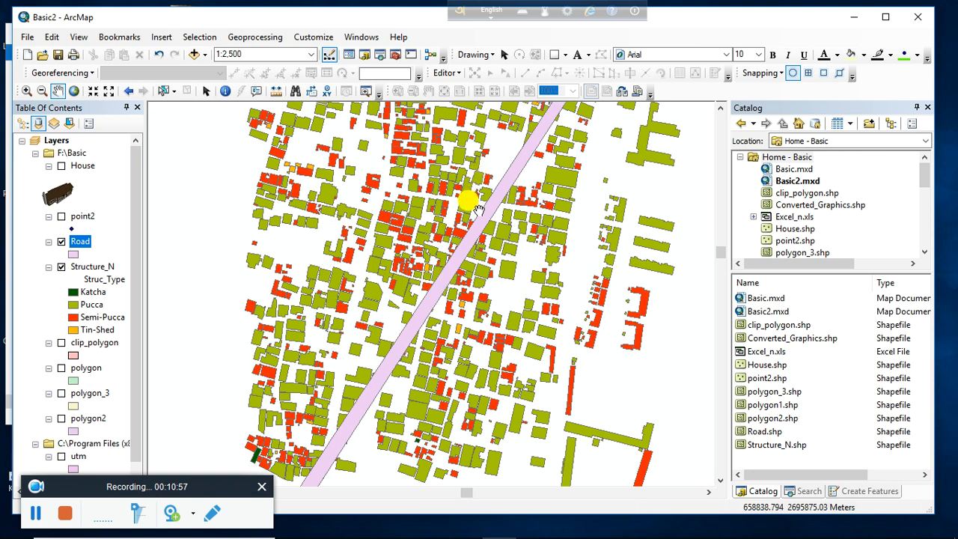
{"action": "left_click_drag", "start_coordinate": [502, 183], "coordinate": [471, 204]}
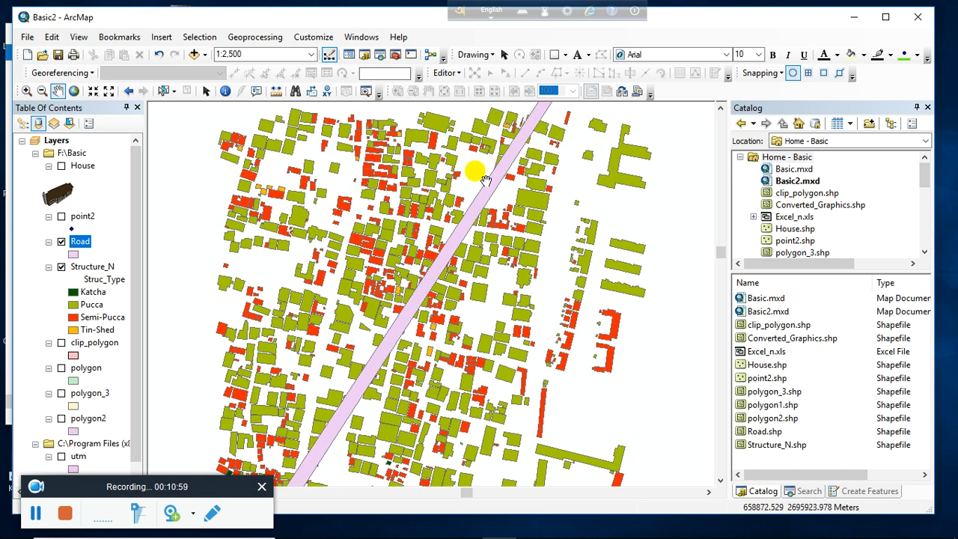
{"action": "left_click_drag", "start_coordinate": [492, 182], "coordinate": [466, 182]}
{"action": "scroll", "coordinate": [467, 182], "scroll_direction": "up", "scroll_amount": 2}
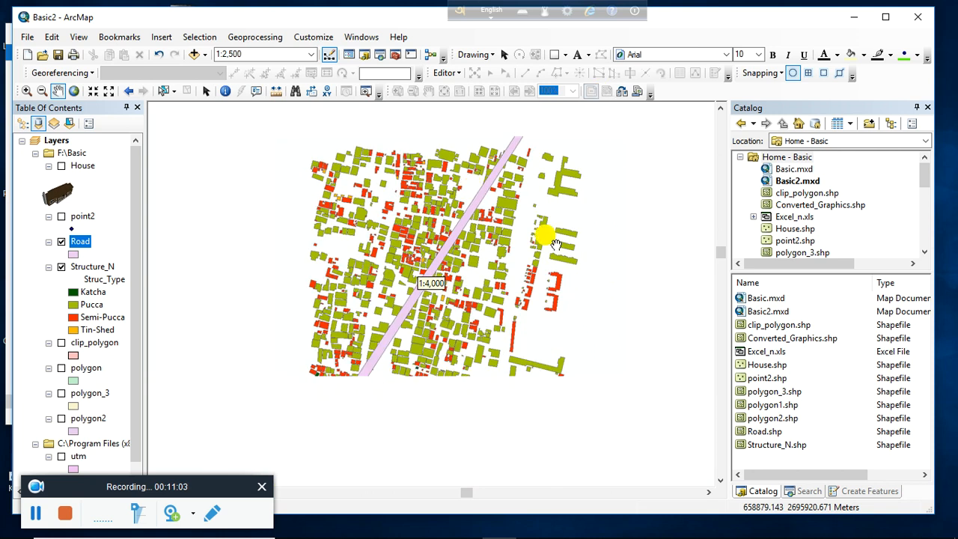
Select by location the Structure_N features that intersect the Road layer
{"action": "left_click", "coordinate": [198, 36]}
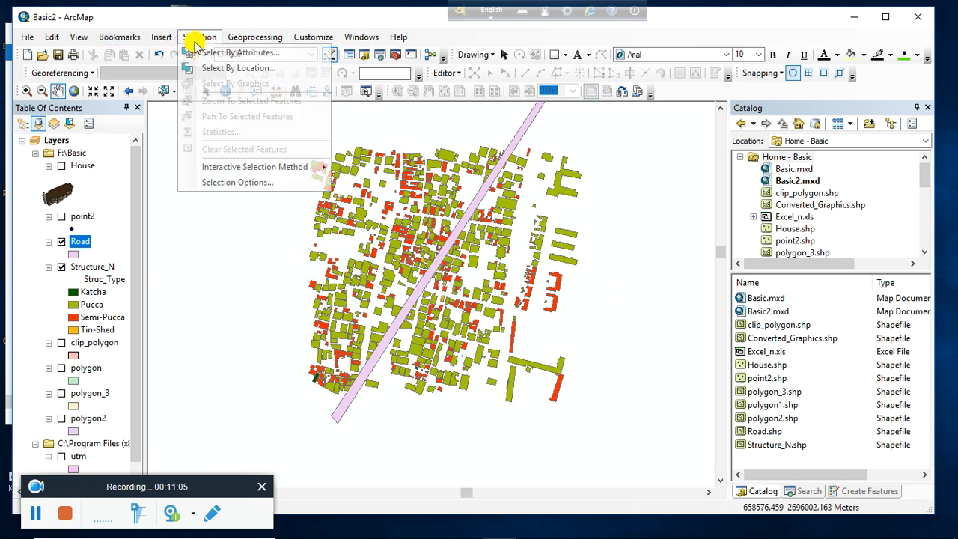
{"action": "left_click", "coordinate": [235, 68]}
{"action": "left_click_drag", "start_coordinate": [131, 30], "coordinate": [605, 142]}
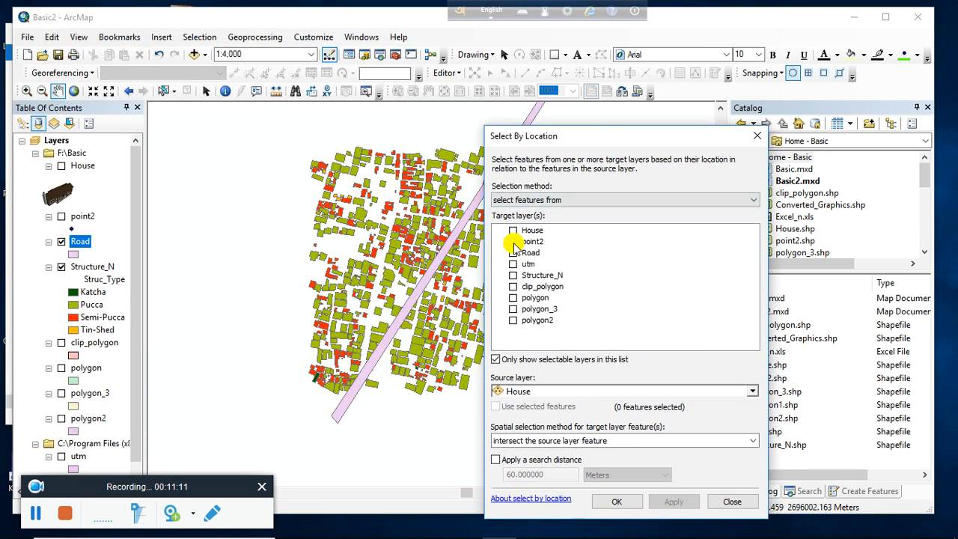
{"action": "left_click", "coordinate": [513, 275]}
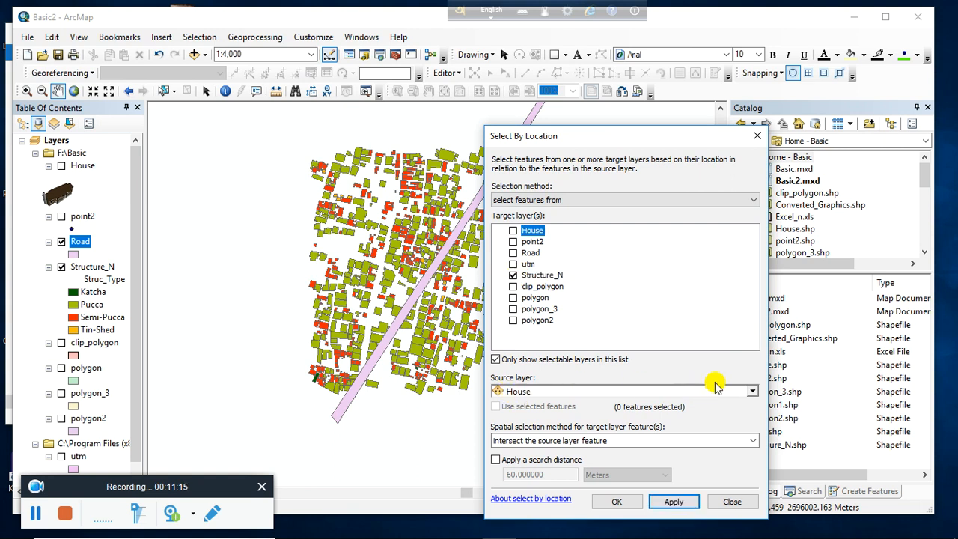
{"action": "left_click", "coordinate": [694, 390]}
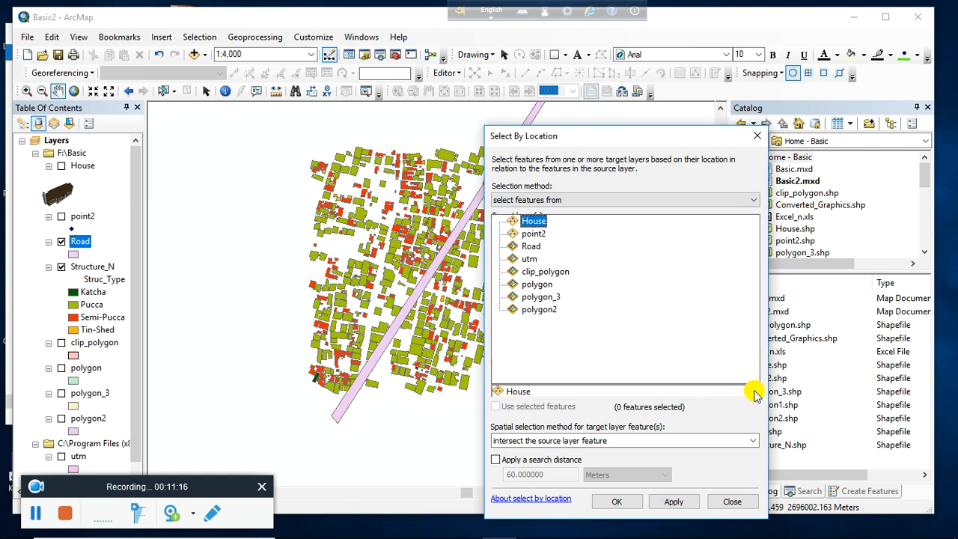
{"action": "left_click", "coordinate": [533, 247]}
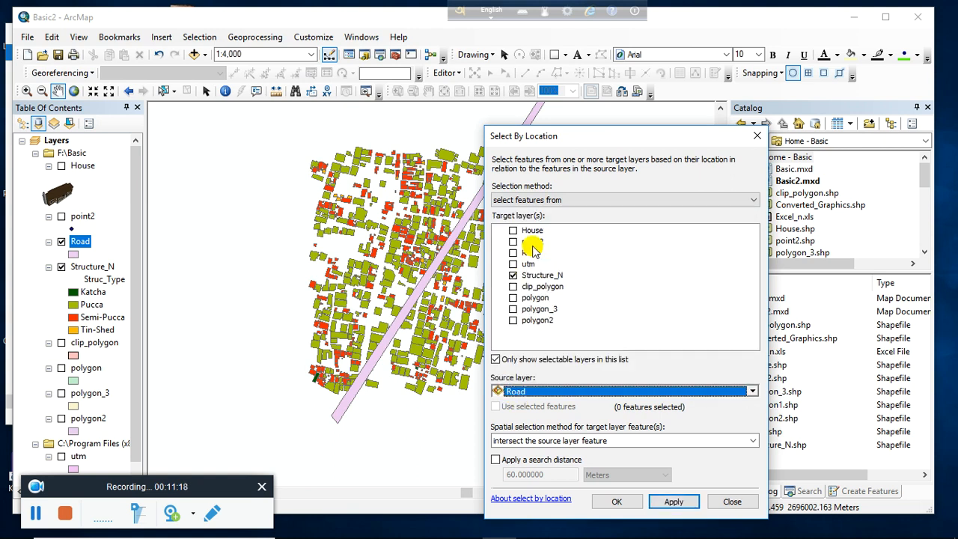
{"action": "left_click", "coordinate": [616, 501]}
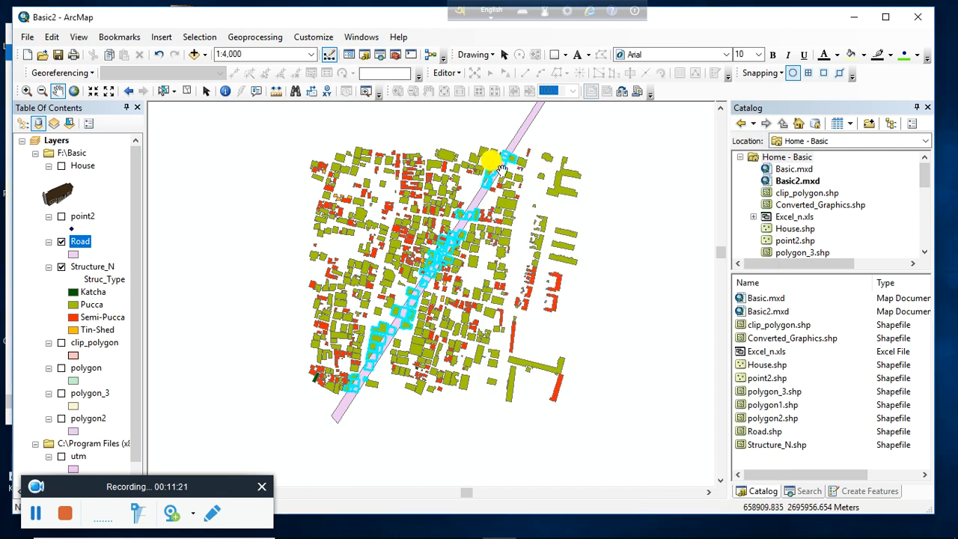
{"action": "scroll", "coordinate": [499, 169], "scroll_direction": "up", "scroll_amount": 1}
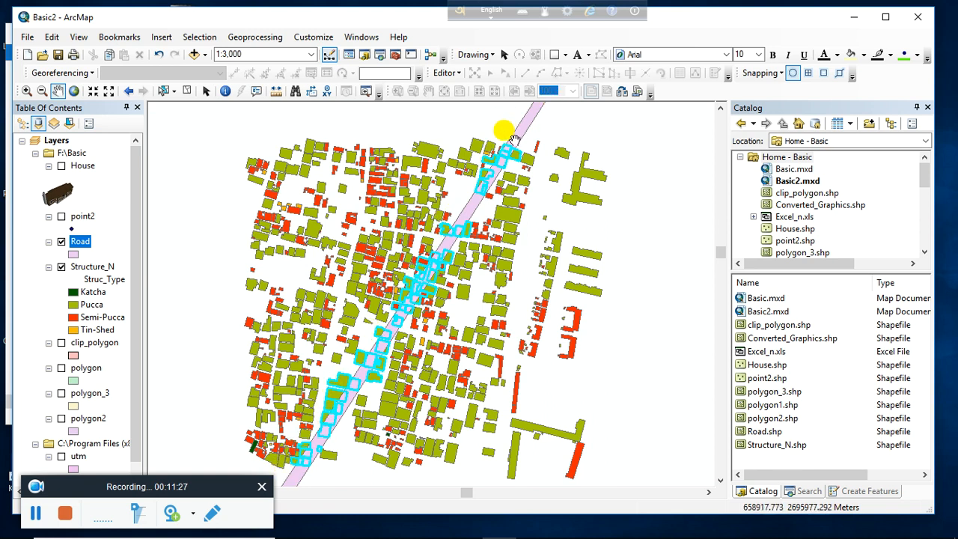
Export the selected Structure_N features to F:\Basic\Demolish_House, using the coordinate system of the layer's source data
{"action": "right_click", "coordinate": [88, 268]}
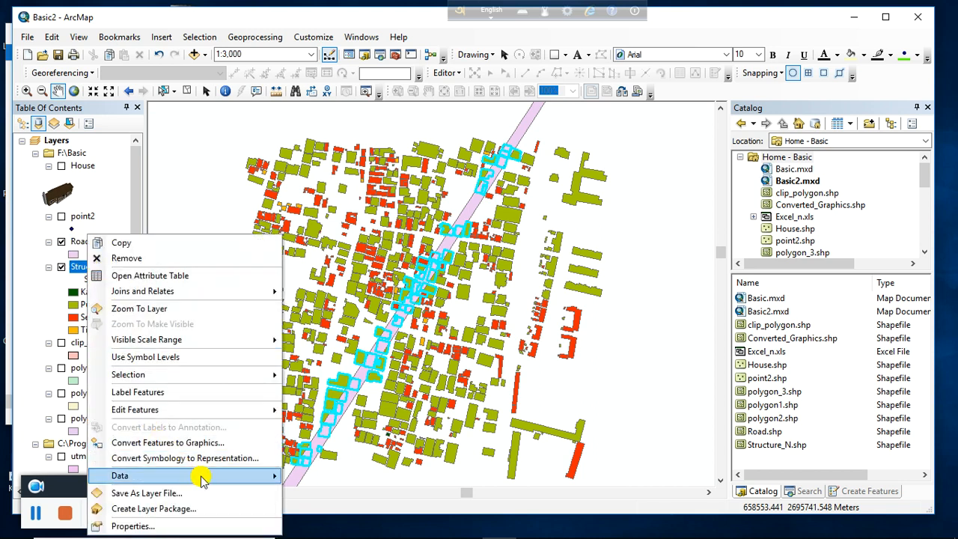
{"action": "mouse_move", "coordinate": [203, 480]}
{"action": "left_click", "coordinate": [339, 461]}
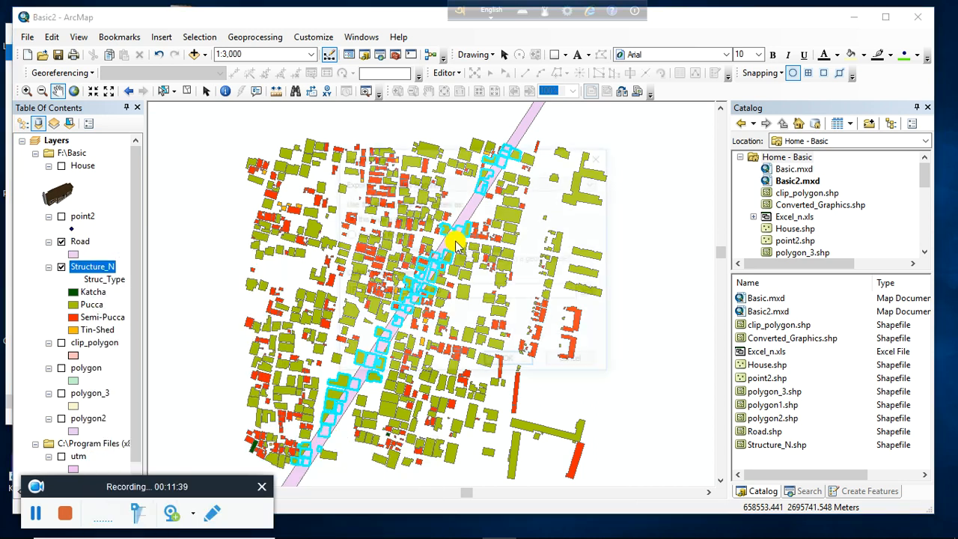
{"action": "left_click_drag", "start_coordinate": [447, 292], "coordinate": [392, 291]}
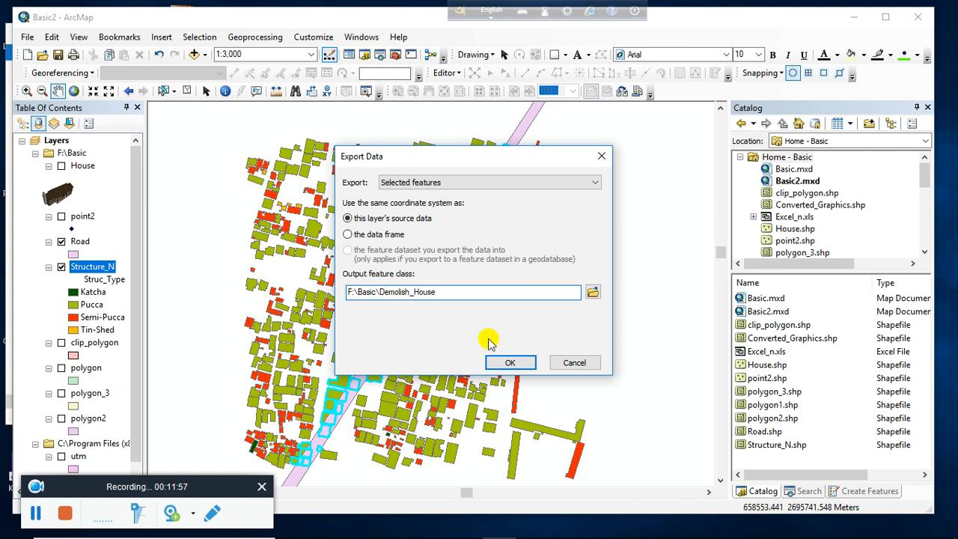
{"action": "left_click", "coordinate": [514, 362]}
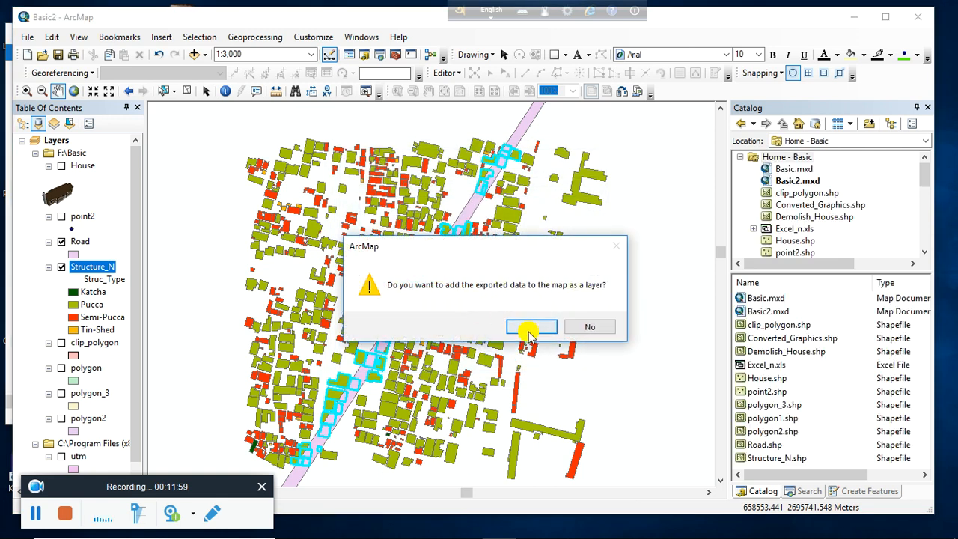
Add the exported Demolish_House data to the map as a layer and hide Structure_N to view it against the Road
{"action": "left_click", "coordinate": [528, 331]}
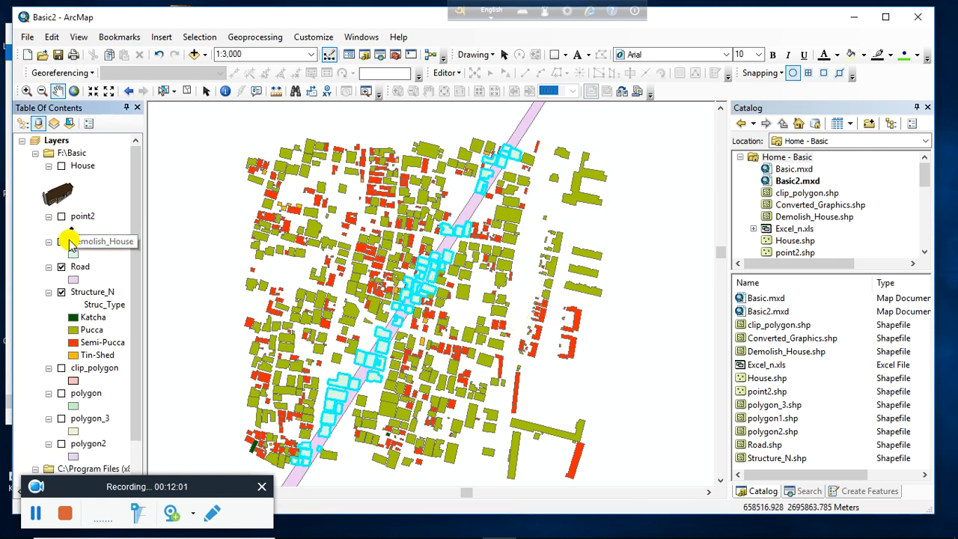
{"action": "left_click", "coordinate": [62, 293]}
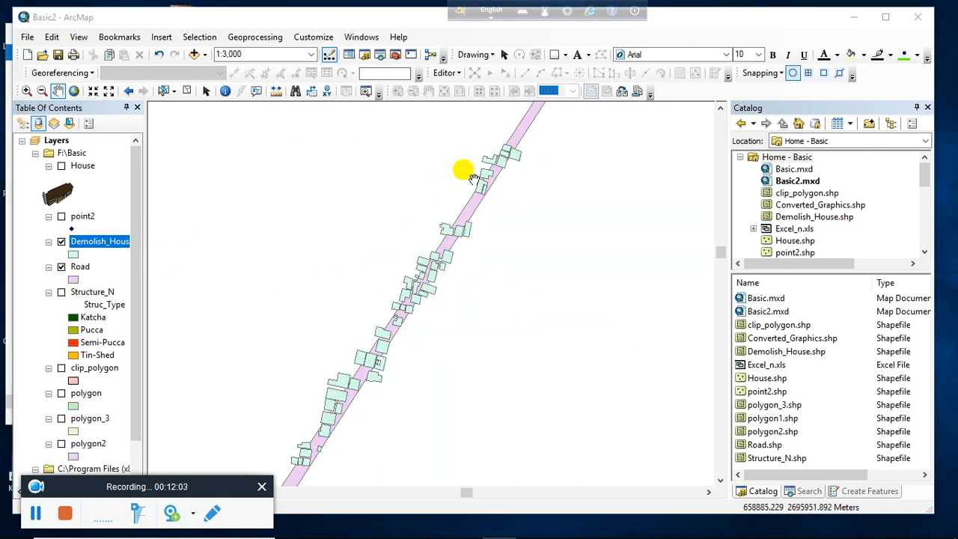
{"action": "left_click_drag", "start_coordinate": [492, 178], "coordinate": [497, 174]}
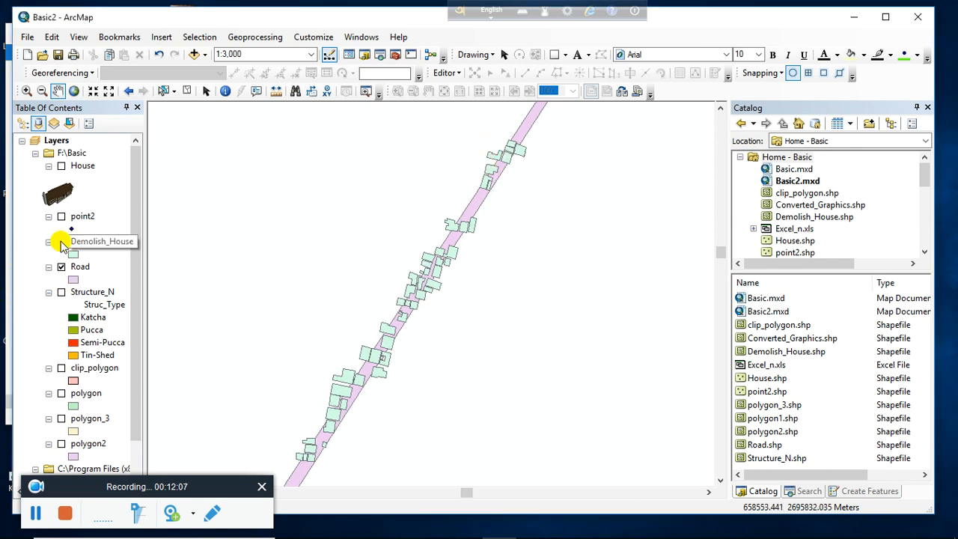
Hide the Demolish_House layer, display Structure_N with the Road again, and clear the selected features
{"action": "left_click", "coordinate": [62, 242]}
{"action": "left_click", "coordinate": [60, 292]}
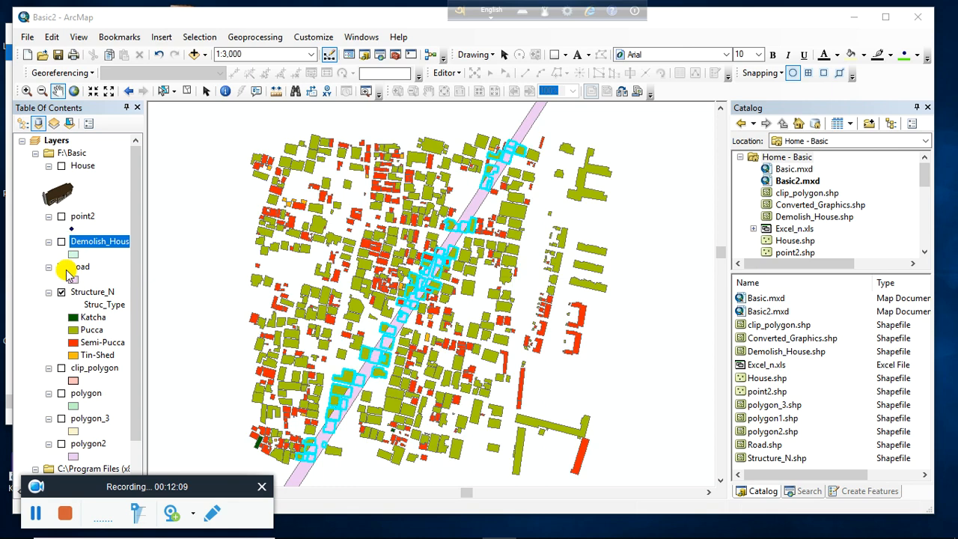
{"action": "left_click", "coordinate": [61, 267]}
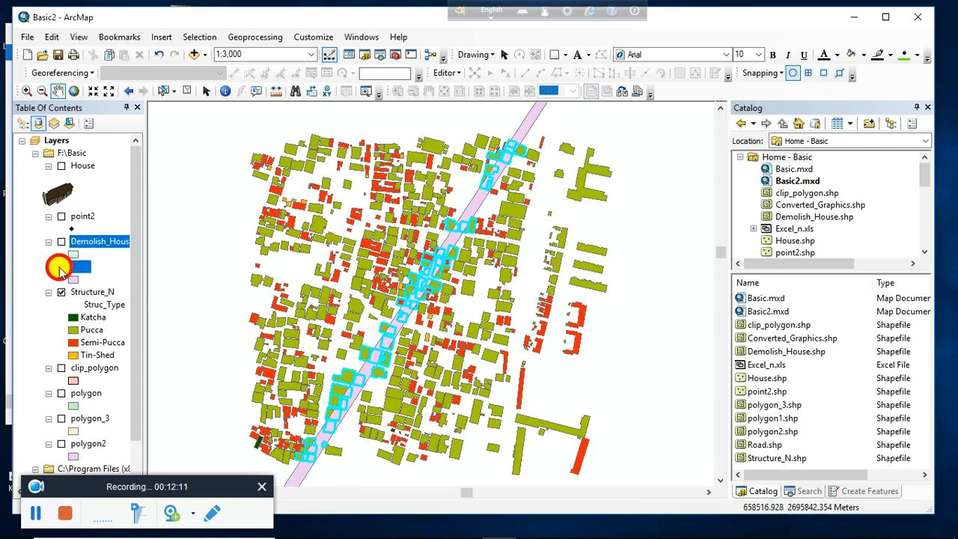
{"action": "left_click", "coordinate": [61, 268]}
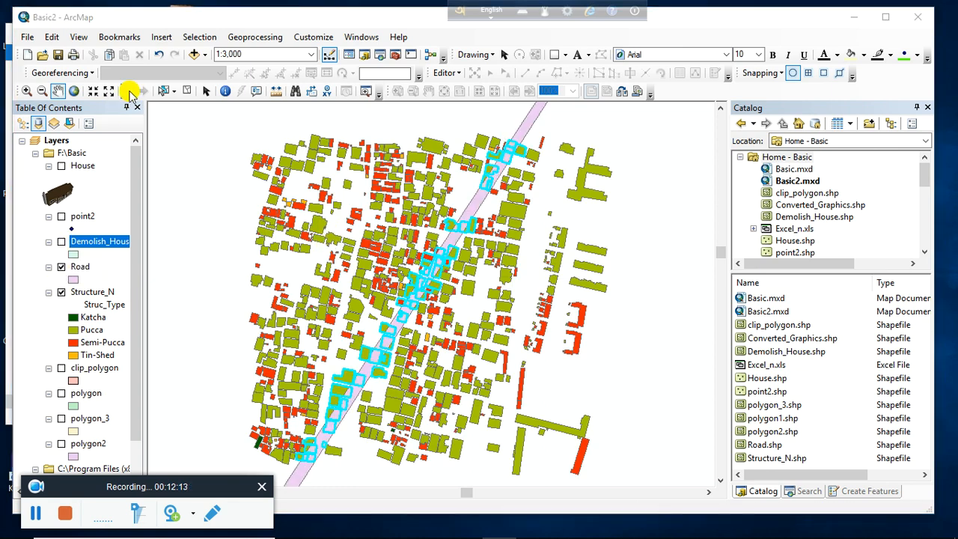
{"action": "left_click", "coordinate": [189, 91]}
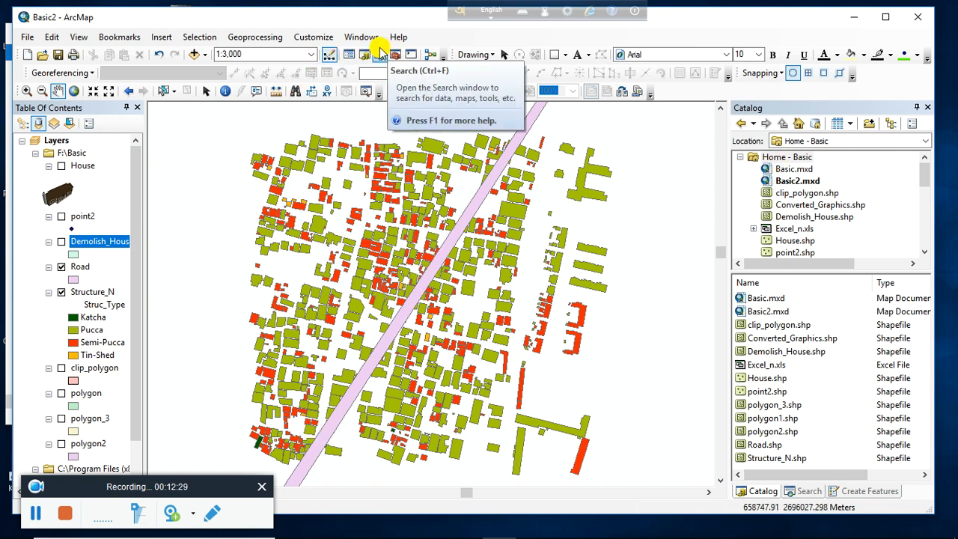
Open the Clip tool from the Extract toolset of ArcToolbox's Analysis Tools and review its help description and illustration
{"action": "left_click", "coordinate": [400, 55]}
{"action": "left_click_drag", "start_coordinate": [445, 74], "coordinate": [771, 80]}
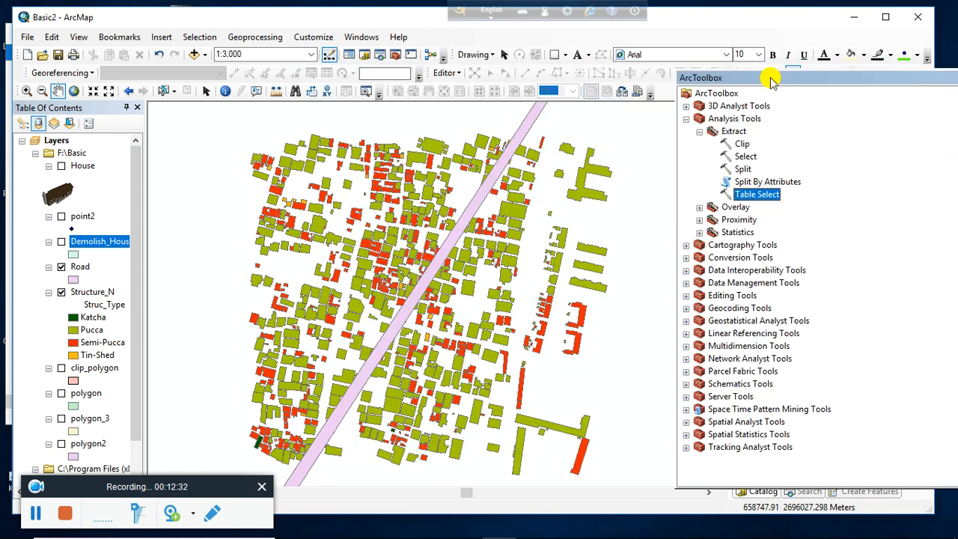
{"action": "left_click", "coordinate": [745, 144]}
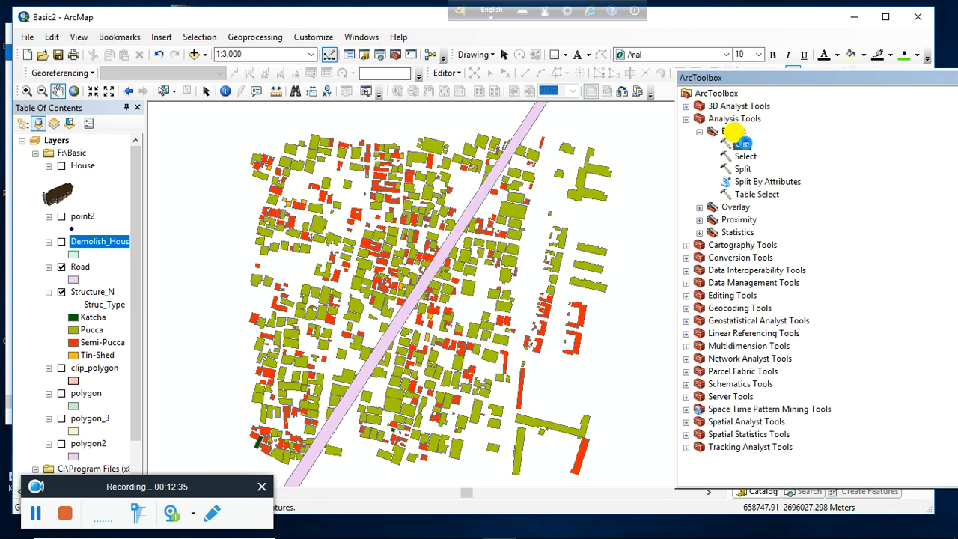
{"action": "double_click", "coordinate": [745, 144]}
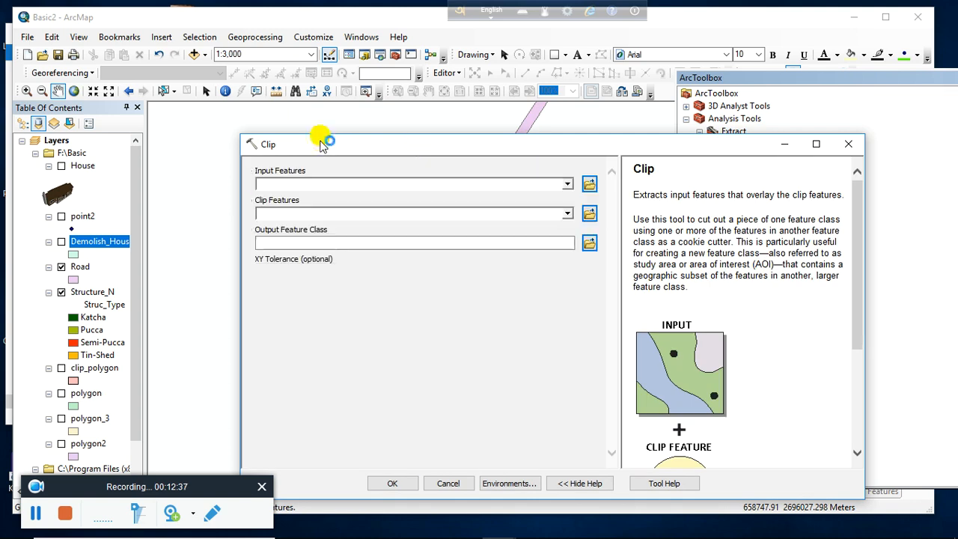
{"action": "left_click_drag", "start_coordinate": [332, 141], "coordinate": [317, 101]}
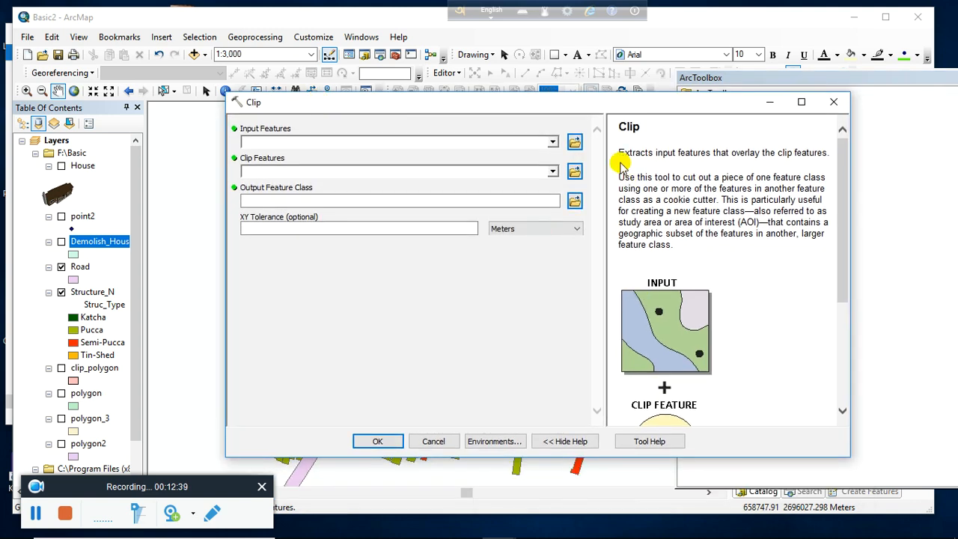
{"action": "left_click_drag", "start_coordinate": [620, 155], "coordinate": [706, 254]}
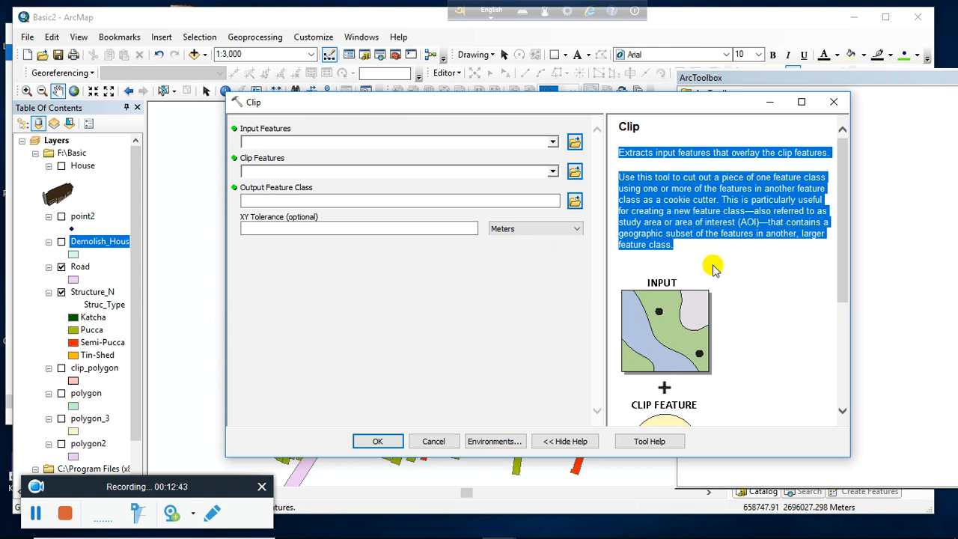
{"action": "scroll", "coordinate": [711, 266], "scroll_direction": "down", "scroll_amount": 5}
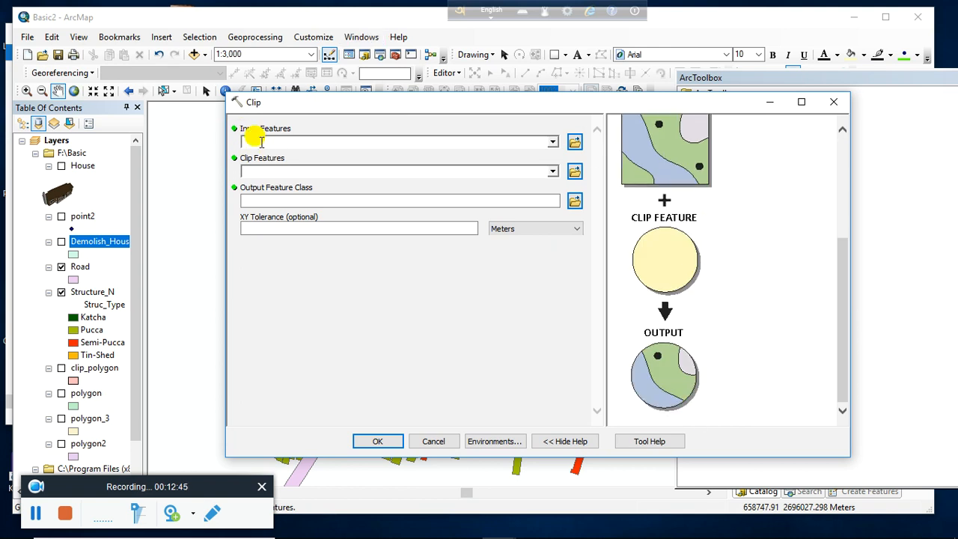
Clip the Structure_N features with the Road layer, saving the output as F:\Basic\clip_Road.shp
{"action": "left_click_drag", "start_coordinate": [88, 292], "coordinate": [282, 139]}
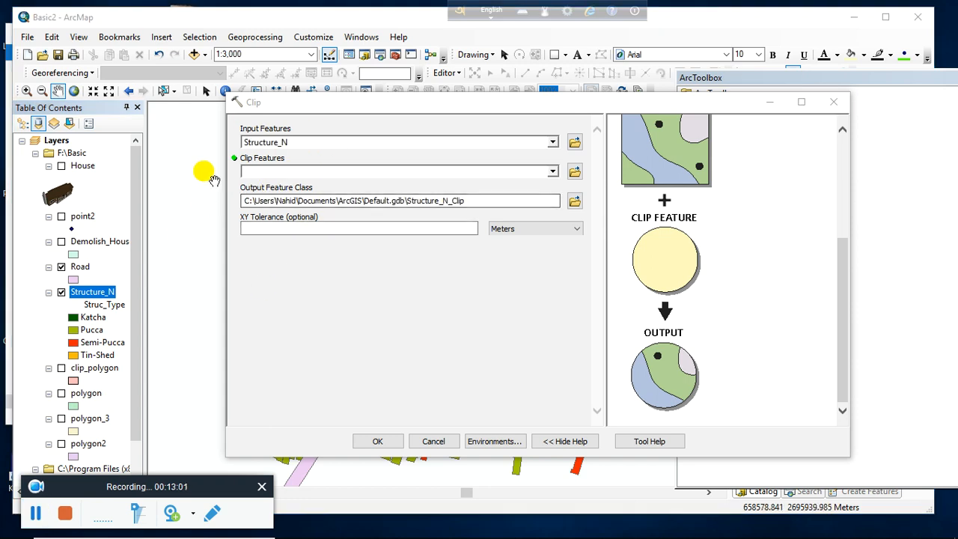
{"action": "left_click_drag", "start_coordinate": [81, 271], "coordinate": [236, 167]}
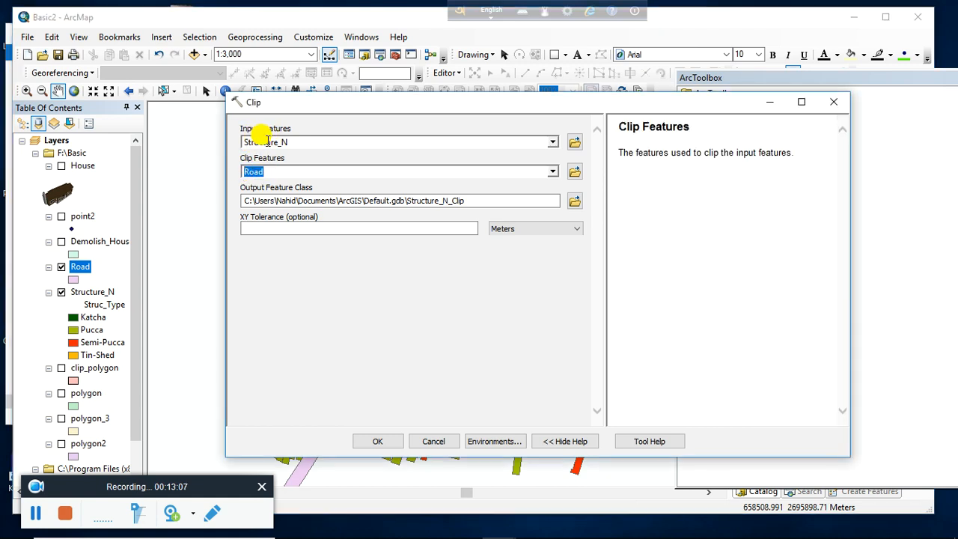
{"action": "left_click", "coordinate": [575, 201]}
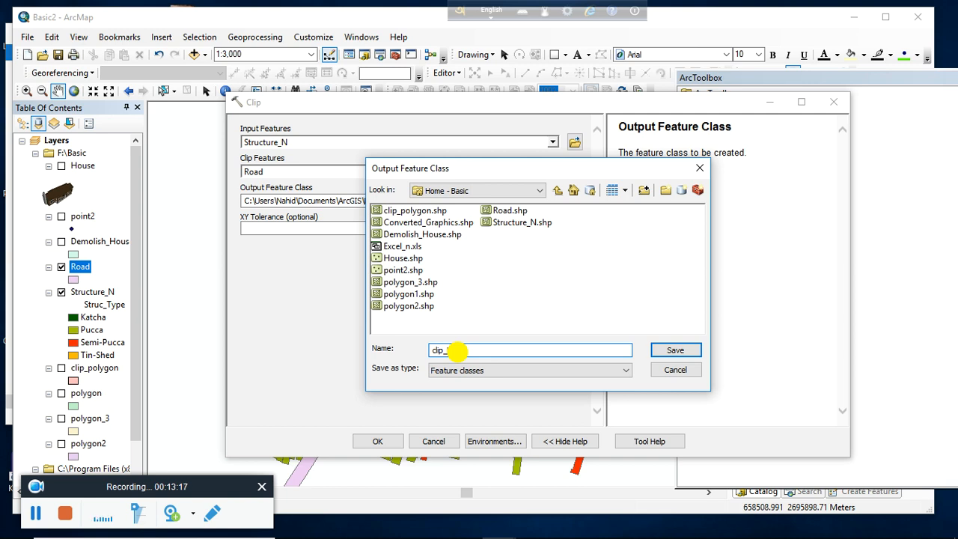
{"action": "type", "text": "Road"}
{"action": "left_click", "coordinate": [672, 352]}
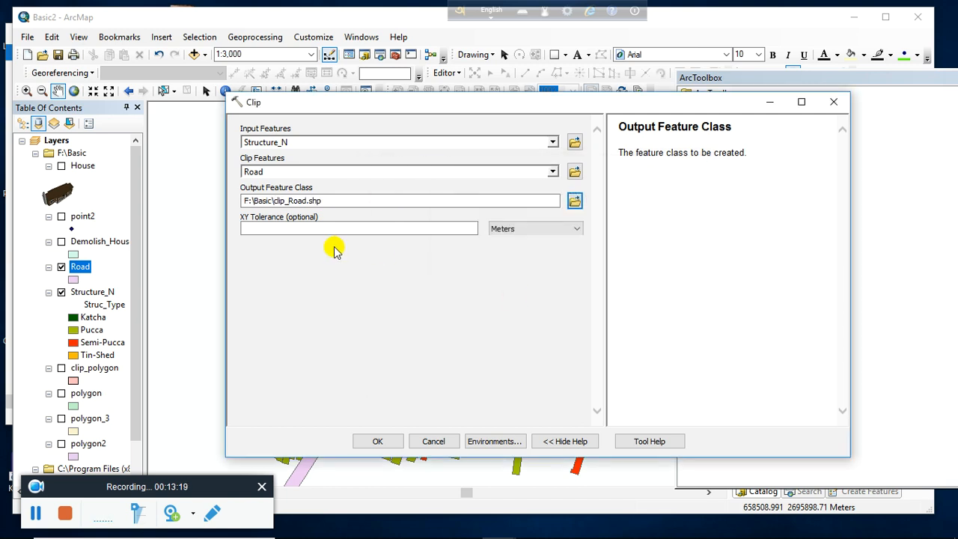
{"action": "left_click", "coordinate": [378, 443]}
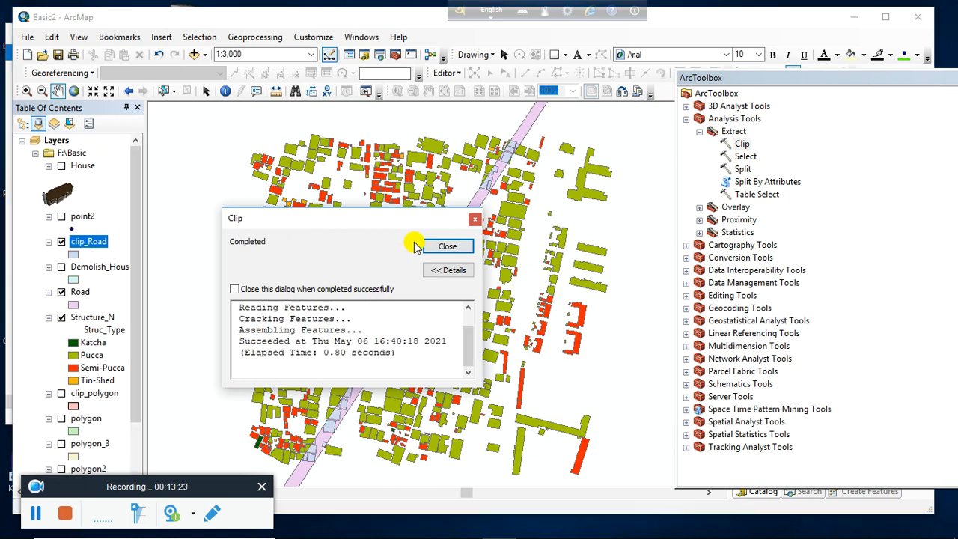
{"action": "left_click", "coordinate": [428, 247]}
Hide Structure_N and examine the clip_Road pieces first on their own and then with the Road layer displayed
{"action": "left_click", "coordinate": [60, 319]}
{"action": "left_click", "coordinate": [61, 292]}
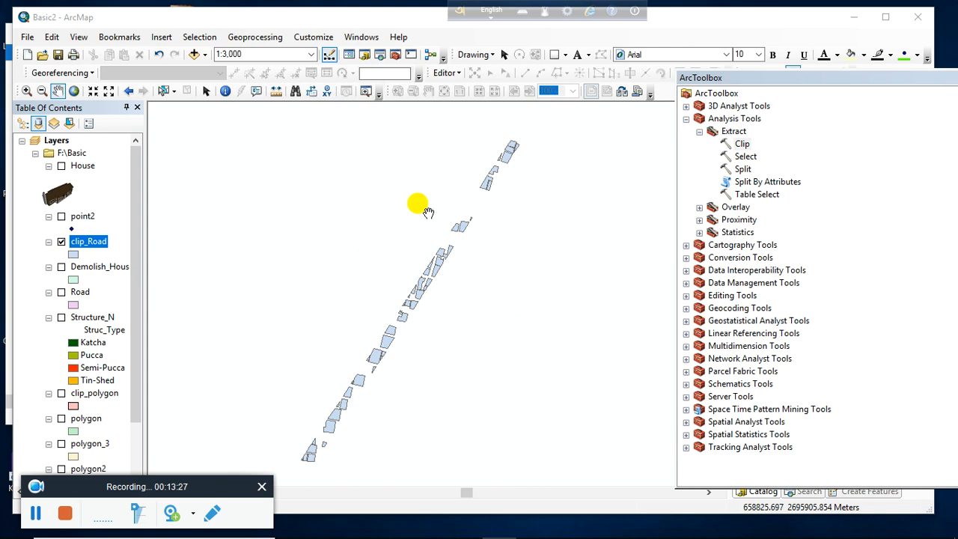
{"action": "left_click_drag", "start_coordinate": [500, 170], "coordinate": [517, 158]}
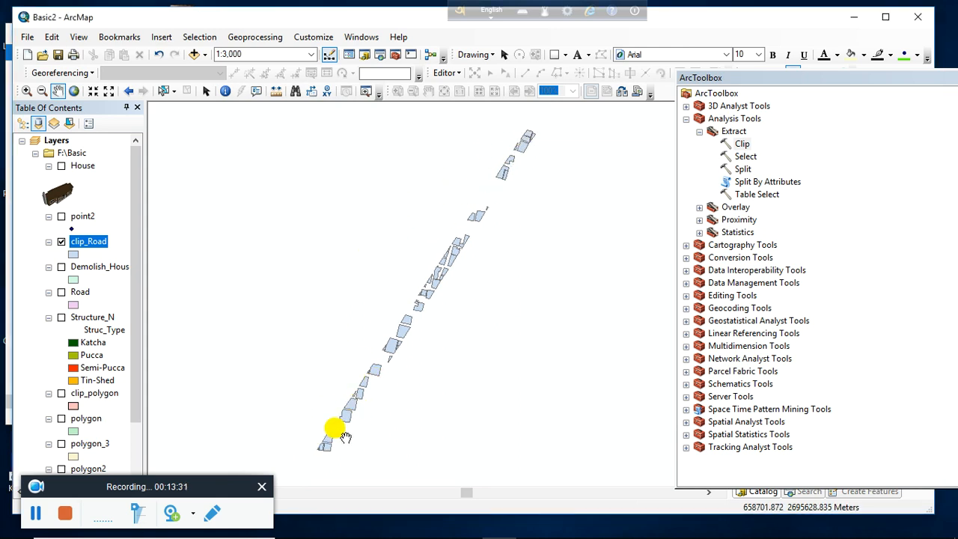
{"action": "left_click", "coordinate": [61, 293]}
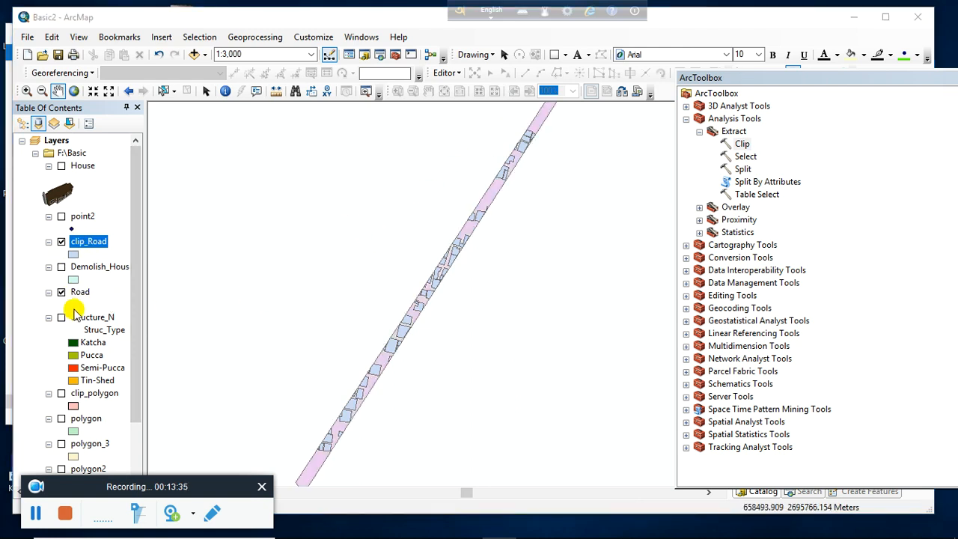
Apply the Hollow symbol to the Road layer and open the colour choices for its outline
{"action": "left_click", "coordinate": [73, 306]}
{"action": "left_click", "coordinate": [310, 253]}
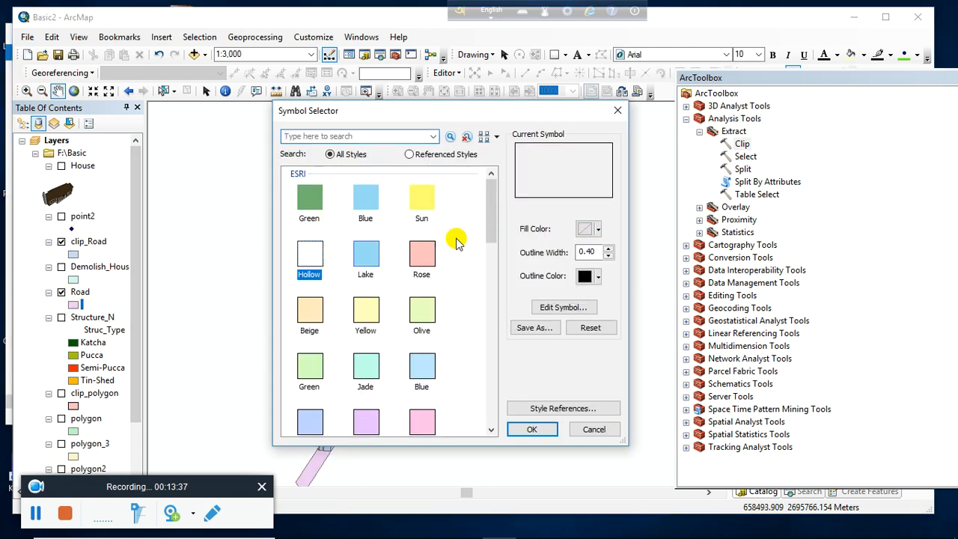
{"action": "left_click", "coordinate": [588, 277]}
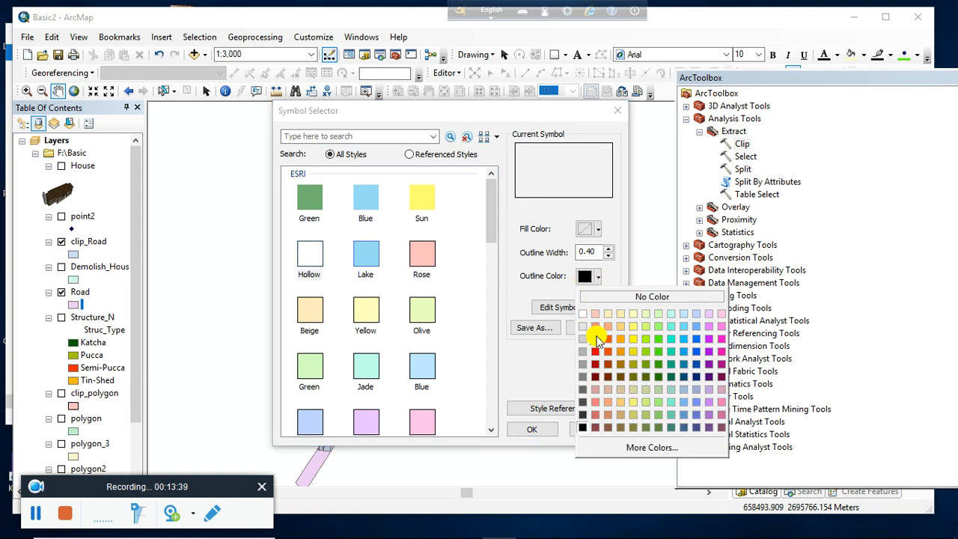
Give the Road layer's hollow symbol a red outline and apply it to the map
{"action": "left_click", "coordinate": [597, 336]}
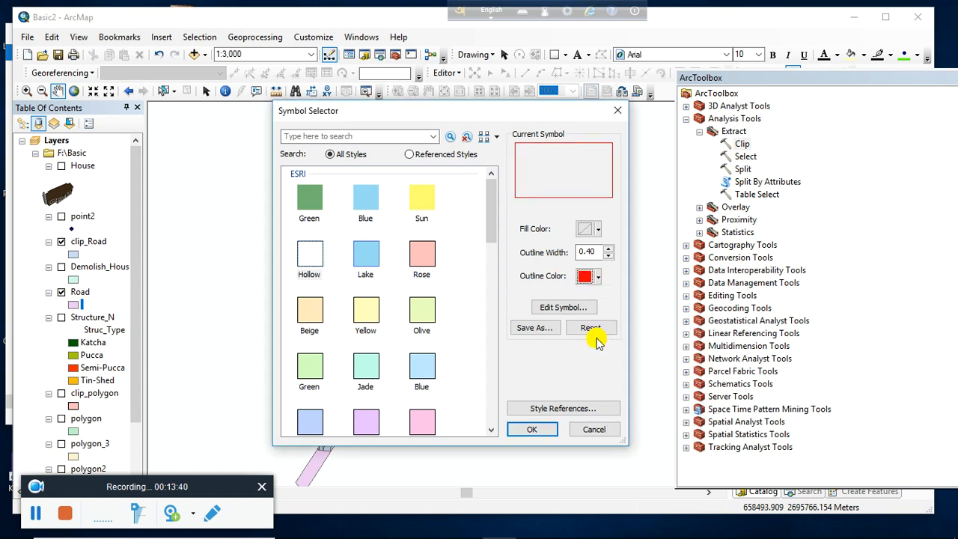
{"action": "left_click", "coordinate": [531, 431]}
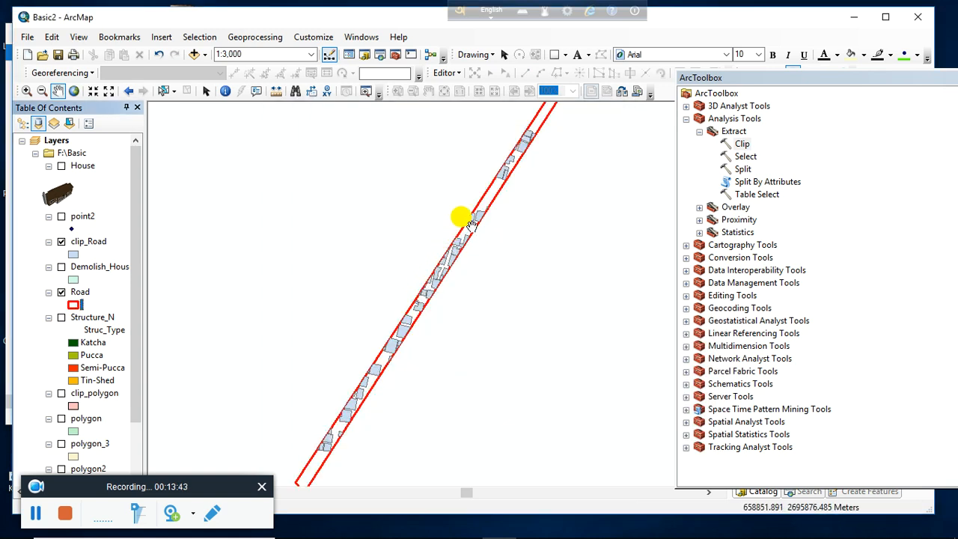
{"action": "left_click_drag", "start_coordinate": [460, 214], "coordinate": [443, 220]}
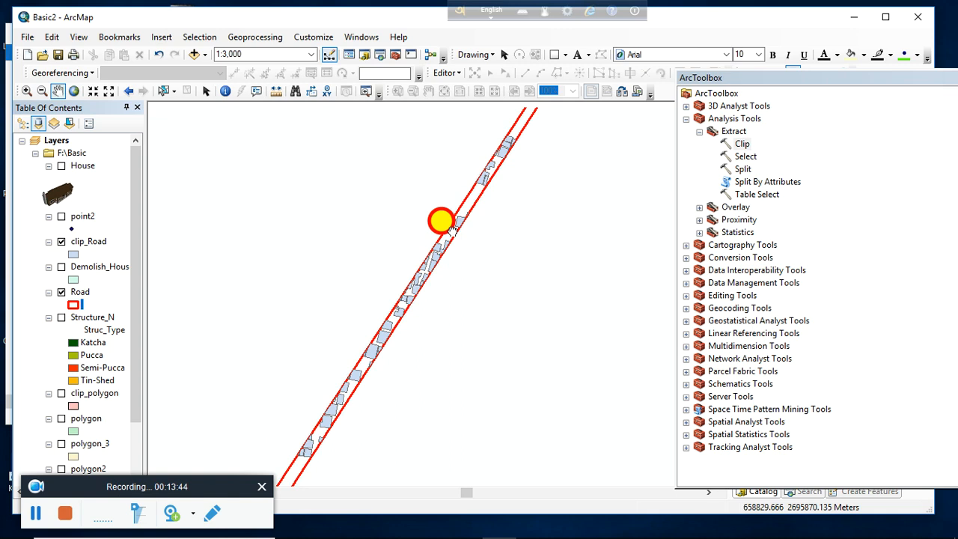
Open the clip_Road attribute table and sort its records by Floor in ascending order
{"action": "right_click", "coordinate": [84, 247]}
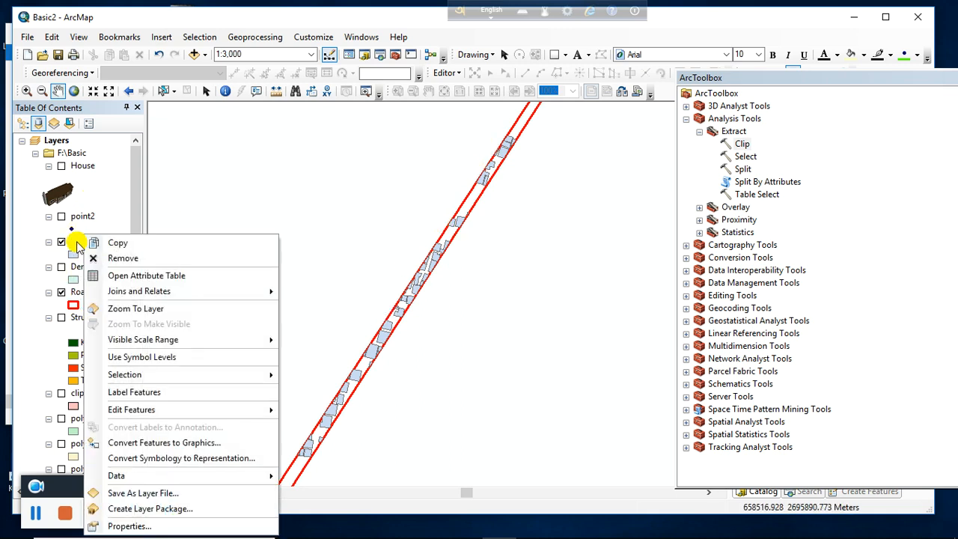
{"action": "left_click", "coordinate": [124, 274]}
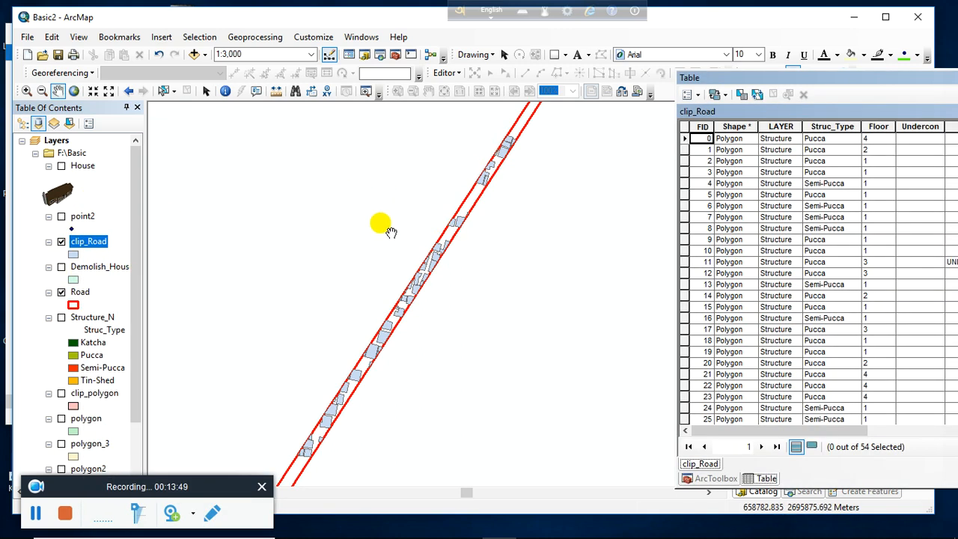
{"action": "left_click_drag", "start_coordinate": [761, 77], "coordinate": [462, 63]}
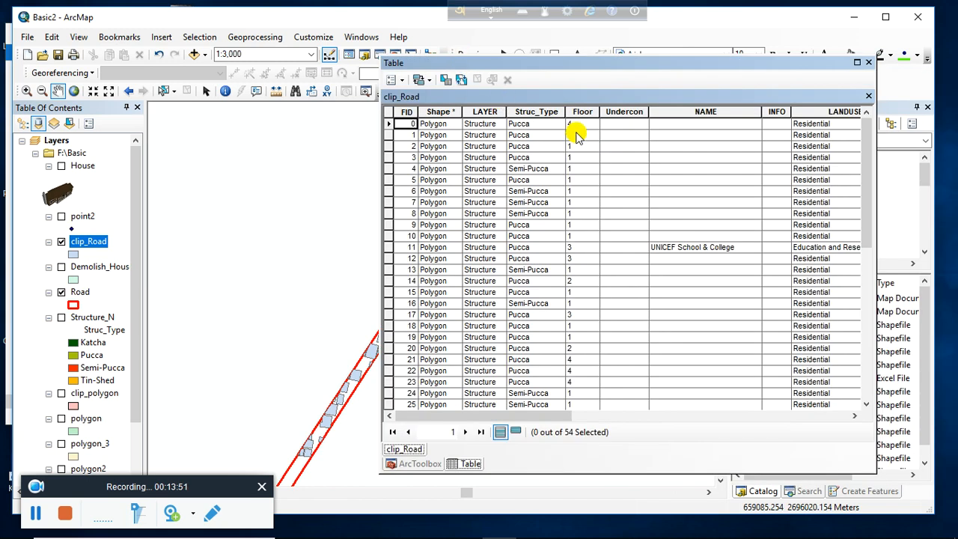
{"action": "left_click_drag", "start_coordinate": [578, 64], "coordinate": [669, 75]}
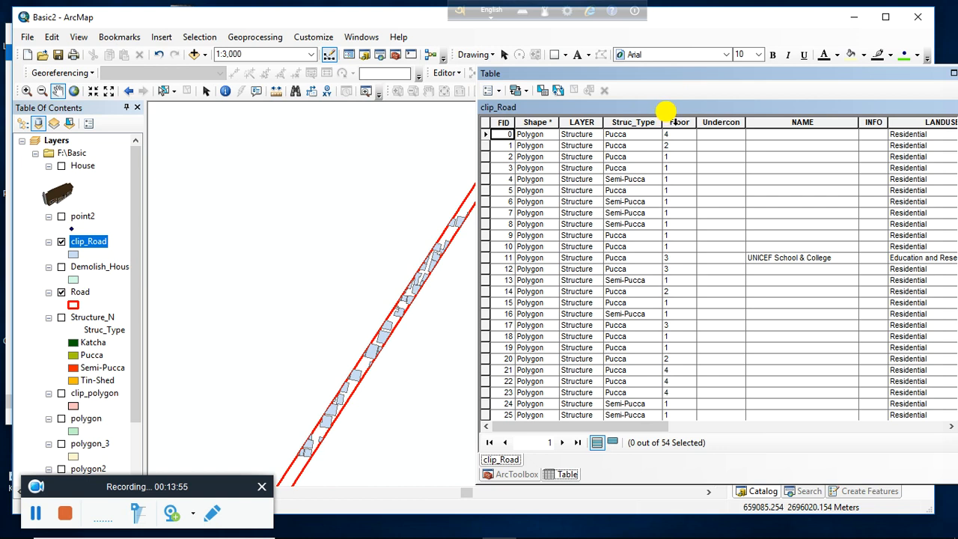
{"action": "double_click", "coordinate": [669, 123]}
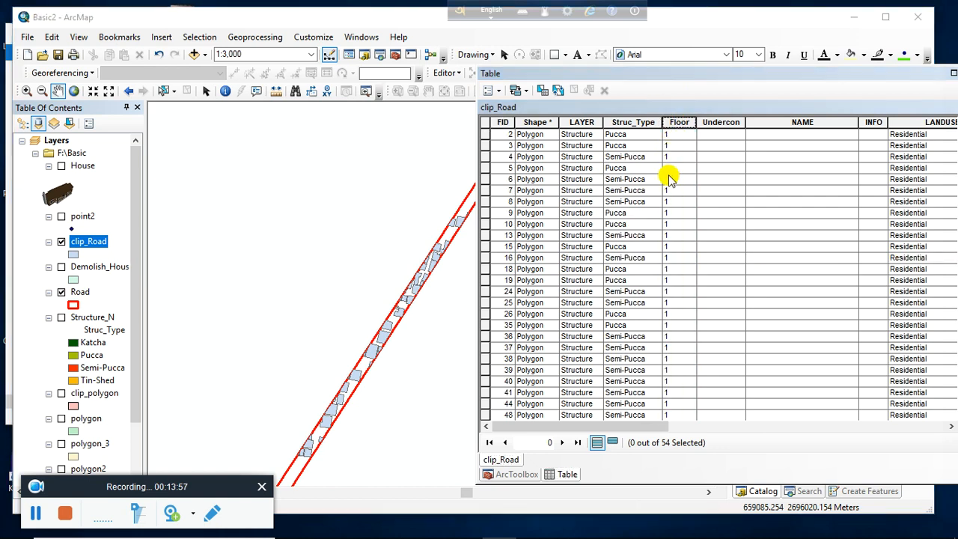
{"action": "left_click", "coordinate": [674, 122]}
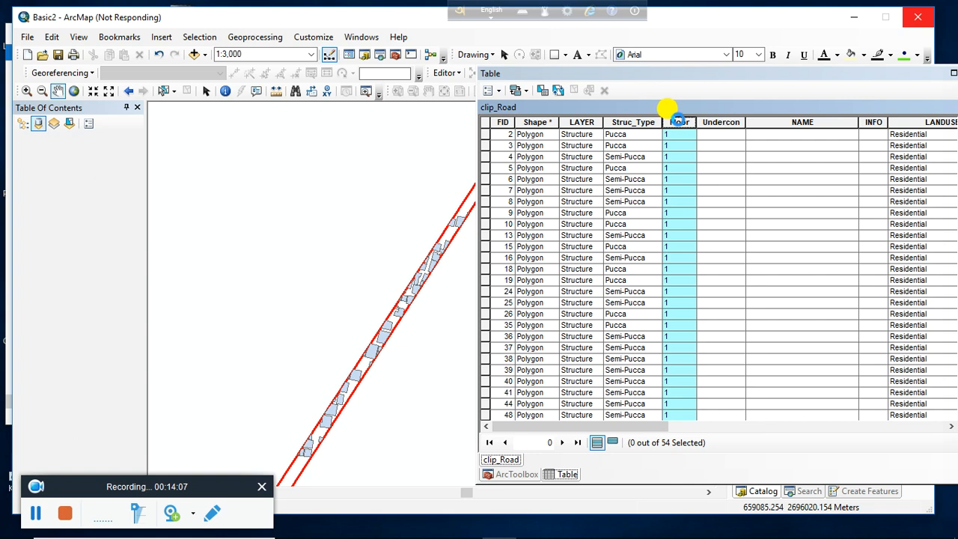
{"action": "right_click", "coordinate": [676, 120]}
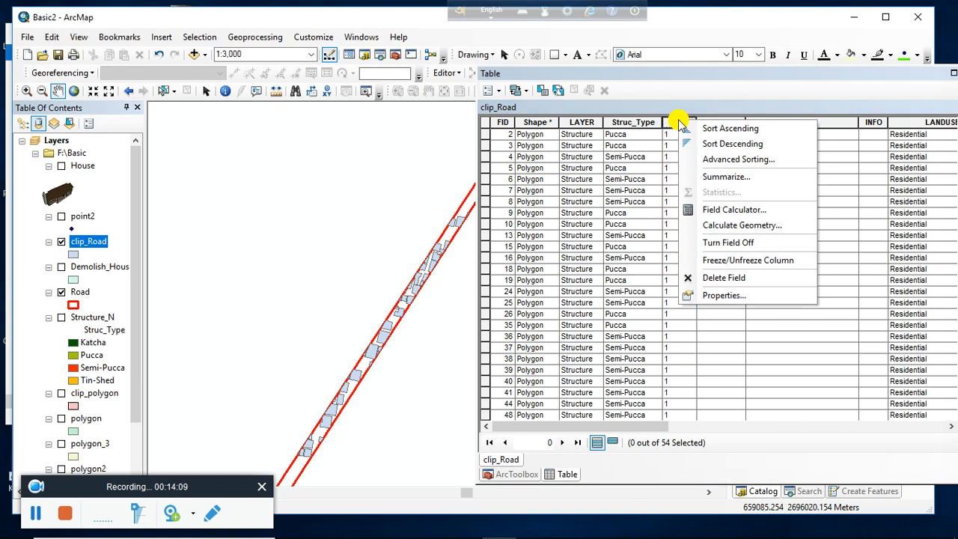
{"action": "left_click", "coordinate": [715, 176]}
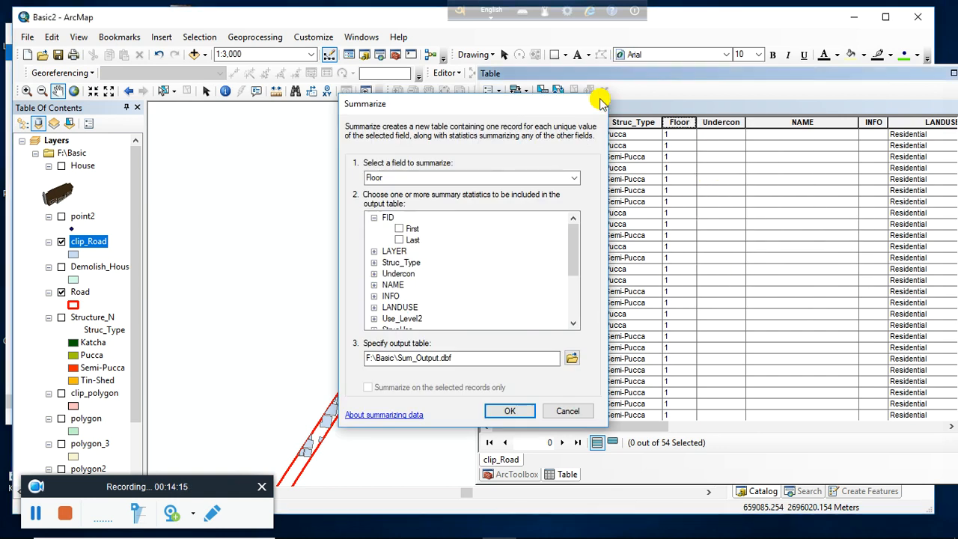
{"action": "left_click", "coordinate": [602, 103]}
Summarize clip_Road by the Floor field into F:\Basic\Sum_Output.dbf and add the result table to the map
{"action": "left_click", "coordinate": [680, 120]}
{"action": "right_click", "coordinate": [684, 124]}
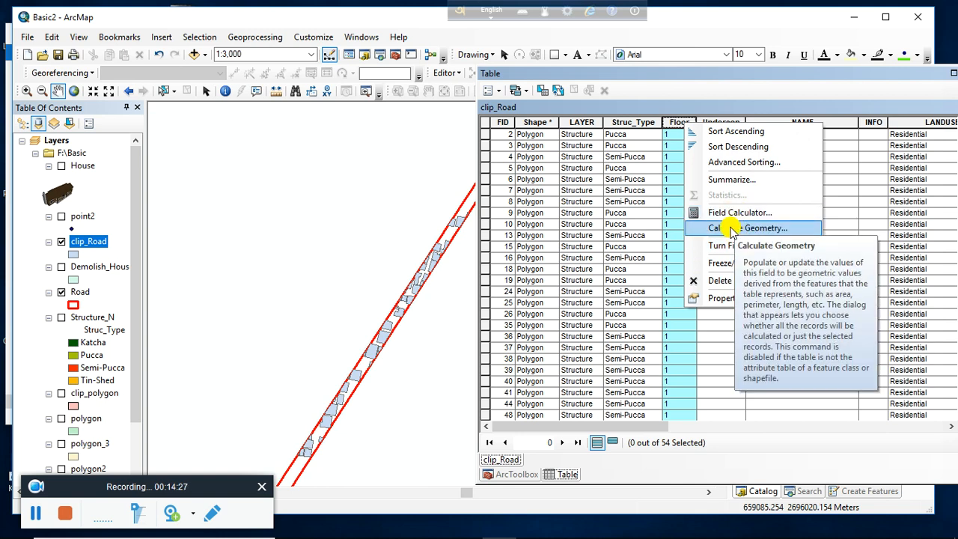
{"action": "left_click", "coordinate": [728, 174]}
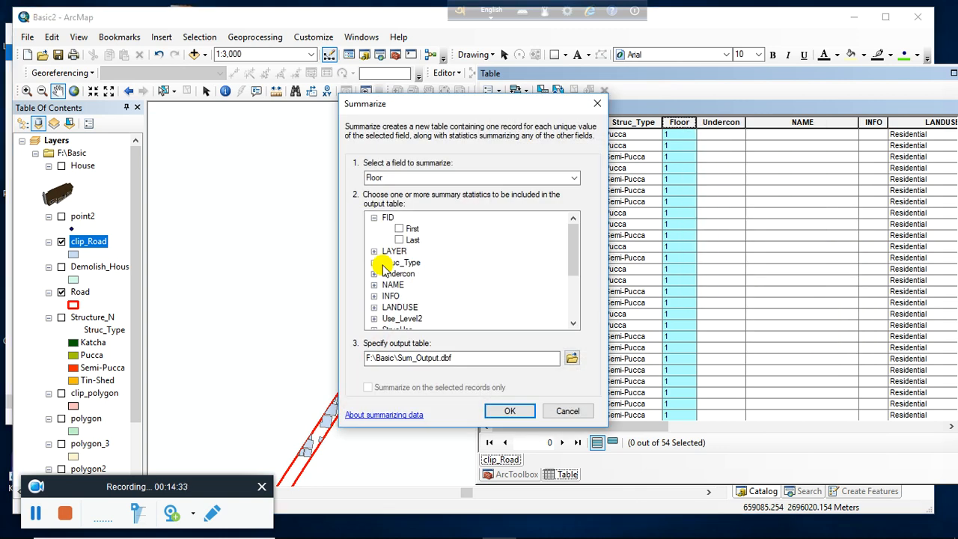
{"action": "left_click_drag", "start_coordinate": [574, 262], "coordinate": [565, 316]}
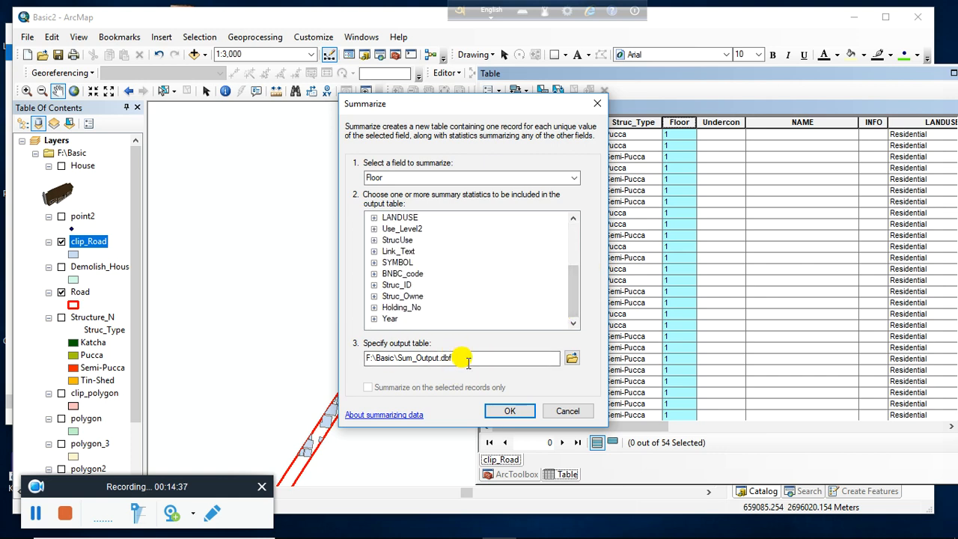
{"action": "left_click", "coordinate": [512, 413]}
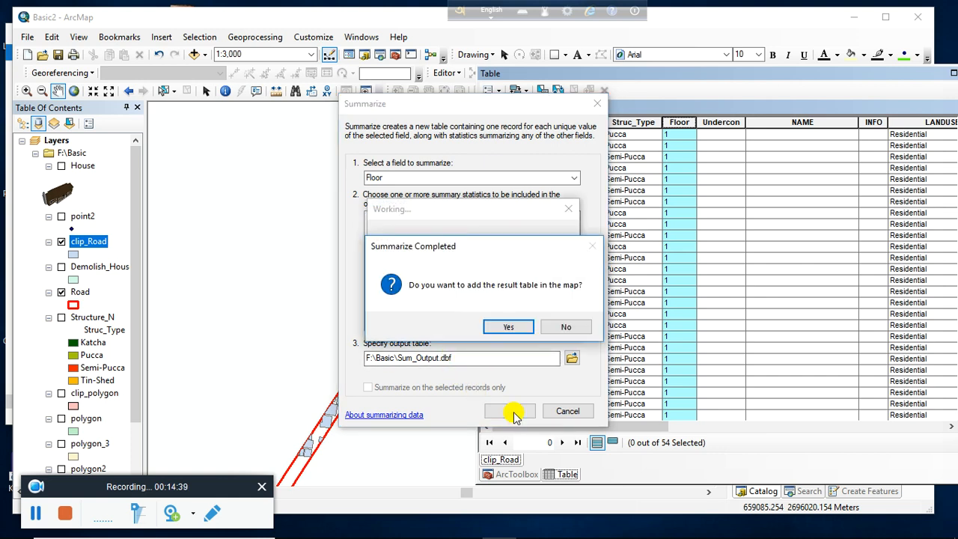
{"action": "left_click", "coordinate": [507, 329]}
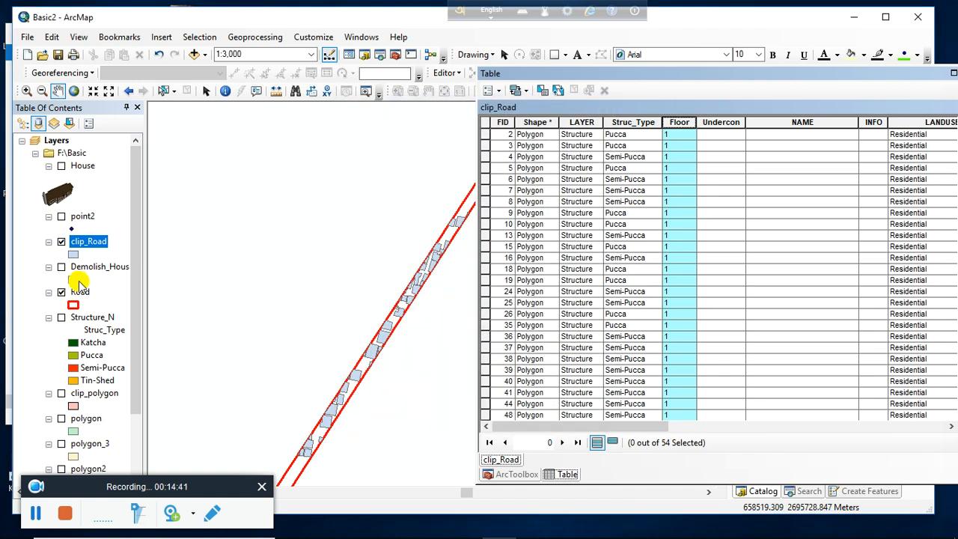
Open the Sum_Output table, examine the structure count for each floor value, and close the table
{"action": "left_click_drag", "start_coordinate": [131, 257], "coordinate": [139, 337]}
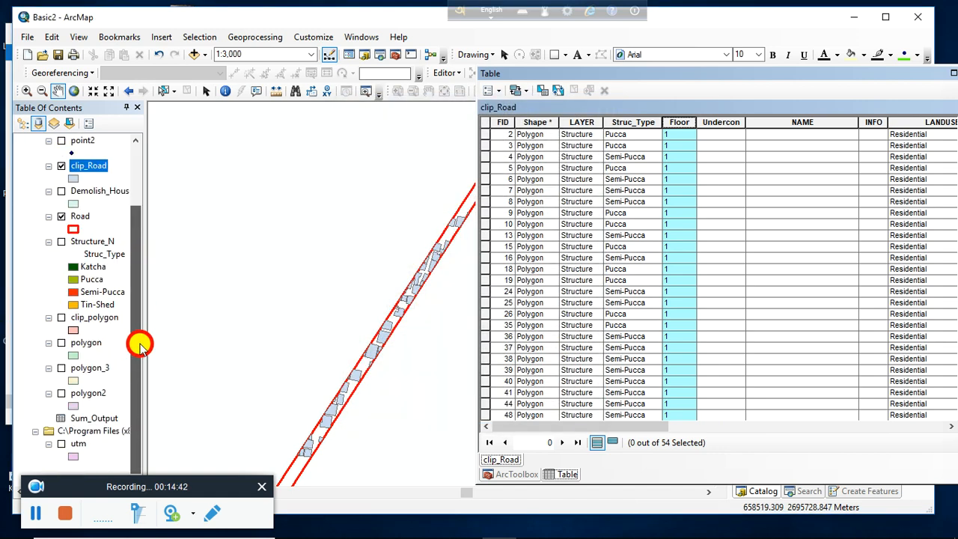
{"action": "right_click", "coordinate": [100, 418]}
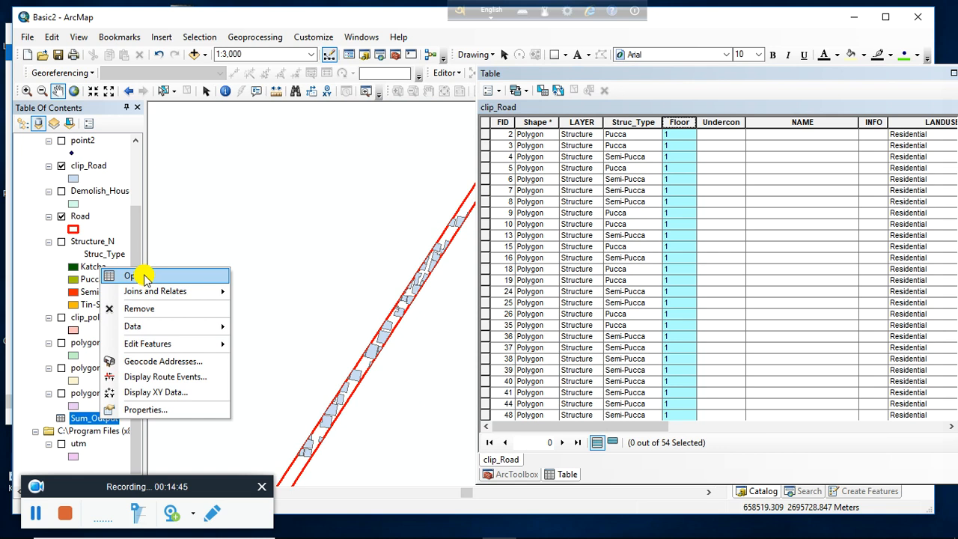
{"action": "left_click", "coordinate": [143, 277]}
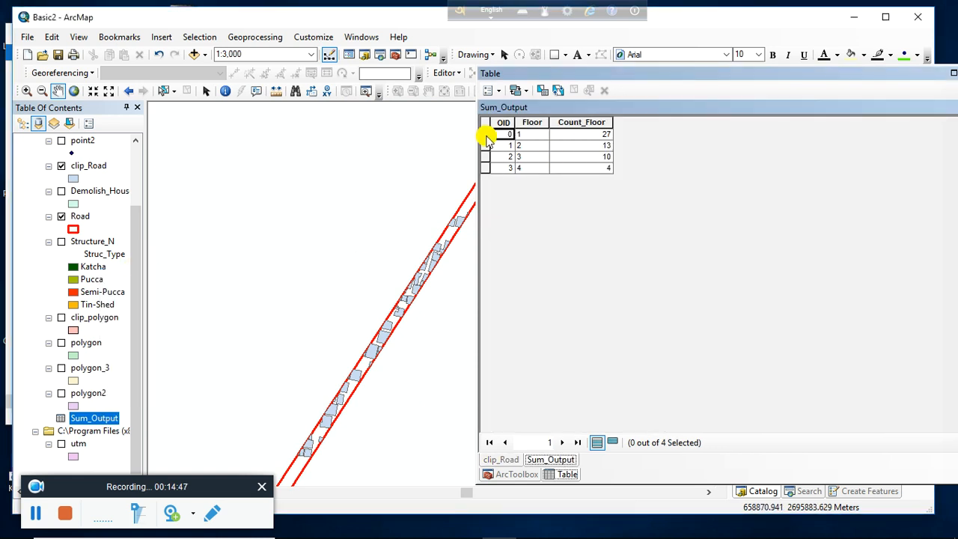
{"action": "left_click", "coordinate": [486, 135]}
{"action": "left_click_drag", "start_coordinate": [539, 73], "coordinate": [746, 90]}
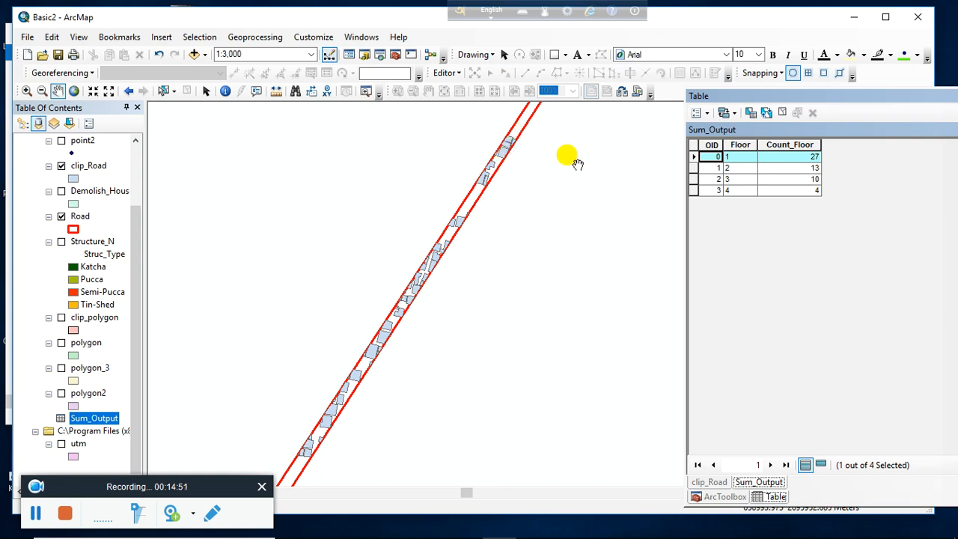
{"action": "left_click", "coordinate": [692, 158]}
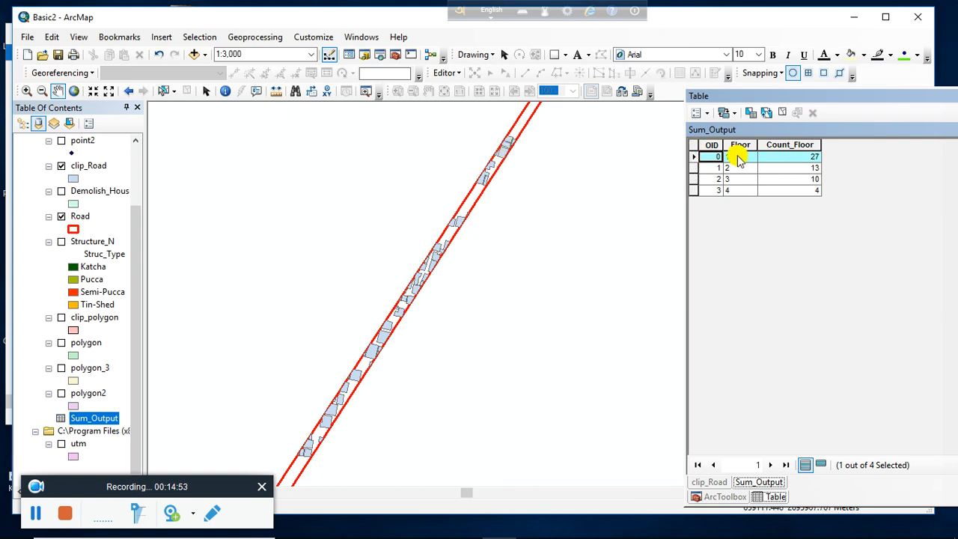
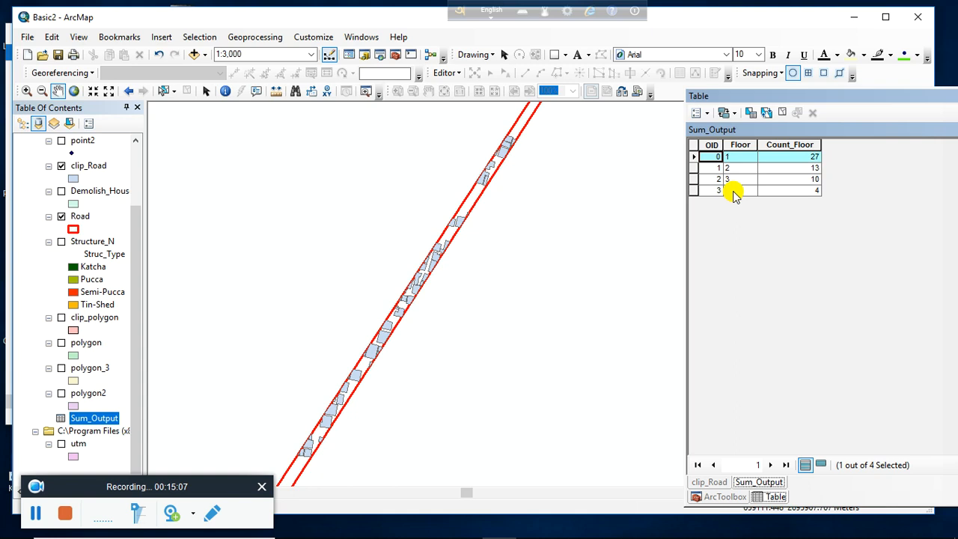
{"action": "left_click", "coordinate": [693, 191]}
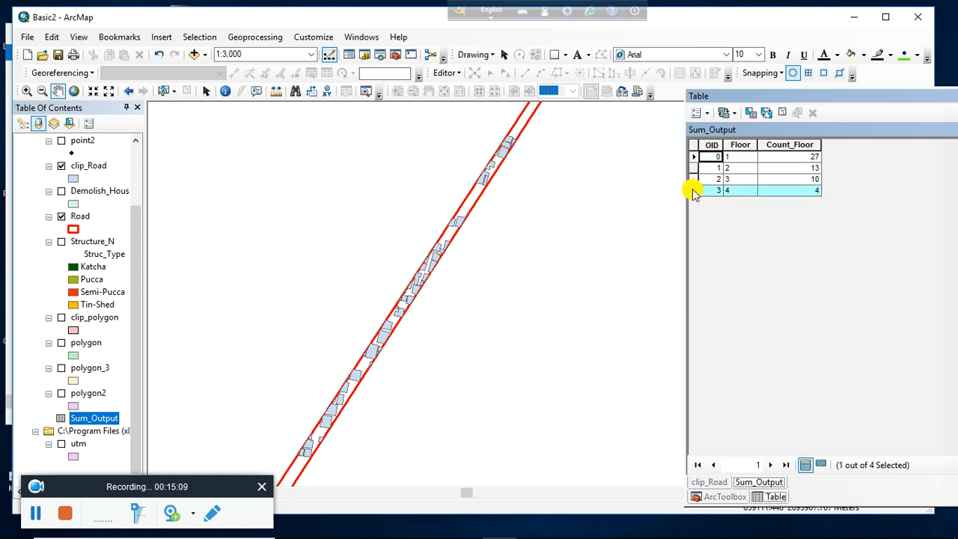
{"action": "double_click", "coordinate": [818, 97]}
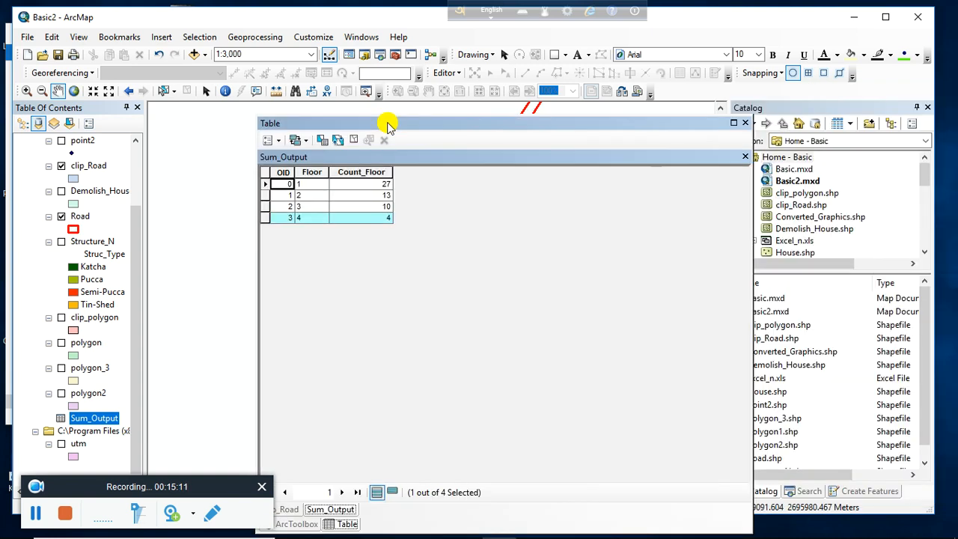
{"action": "left_click", "coordinate": [745, 124]}
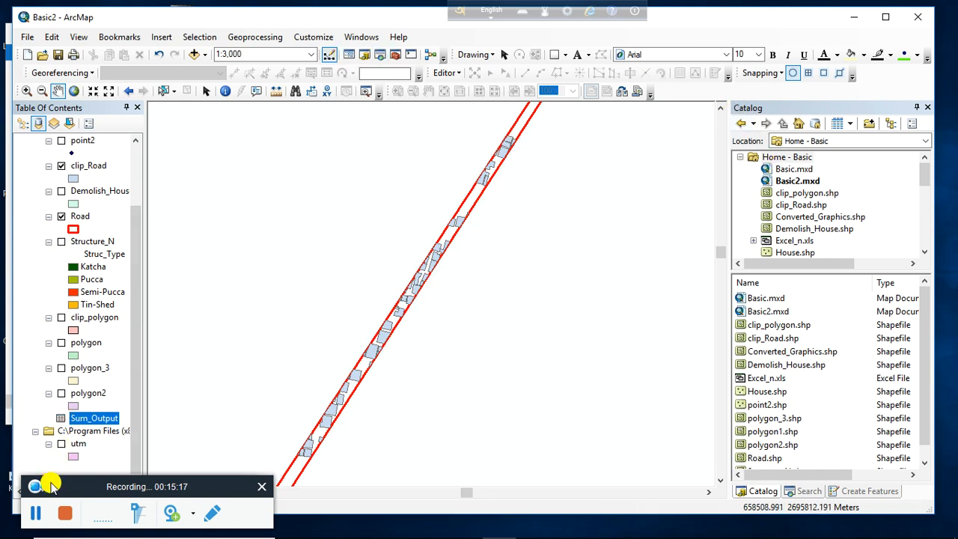
Open the Select tool from the Extract toolset of the Analysis Tools
{"action": "left_click", "coordinate": [41, 515]}
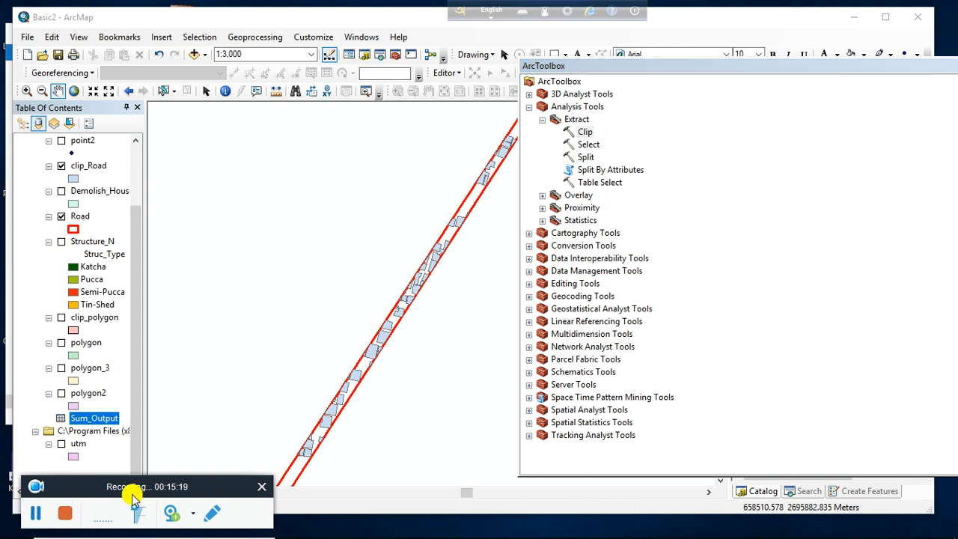
{"action": "left_click_drag", "start_coordinate": [594, 69], "coordinate": [699, 73]}
{"action": "left_click", "coordinate": [689, 137]}
{"action": "double_click", "coordinate": [689, 147]}
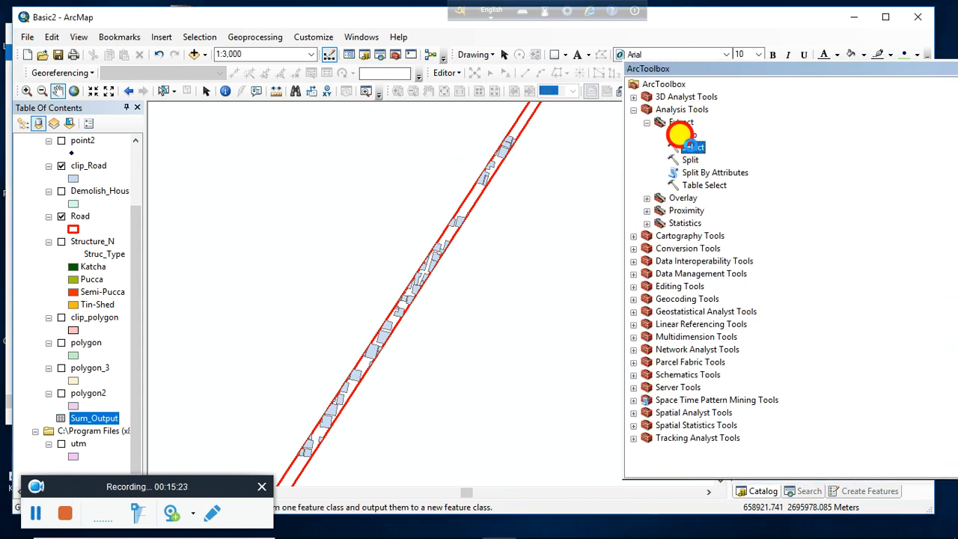
{"action": "left_click_drag", "start_coordinate": [352, 103], "coordinate": [325, 121]}
Hide the Road layer and display the Structure_N layer on the map
{"action": "left_click", "coordinate": [61, 217]}
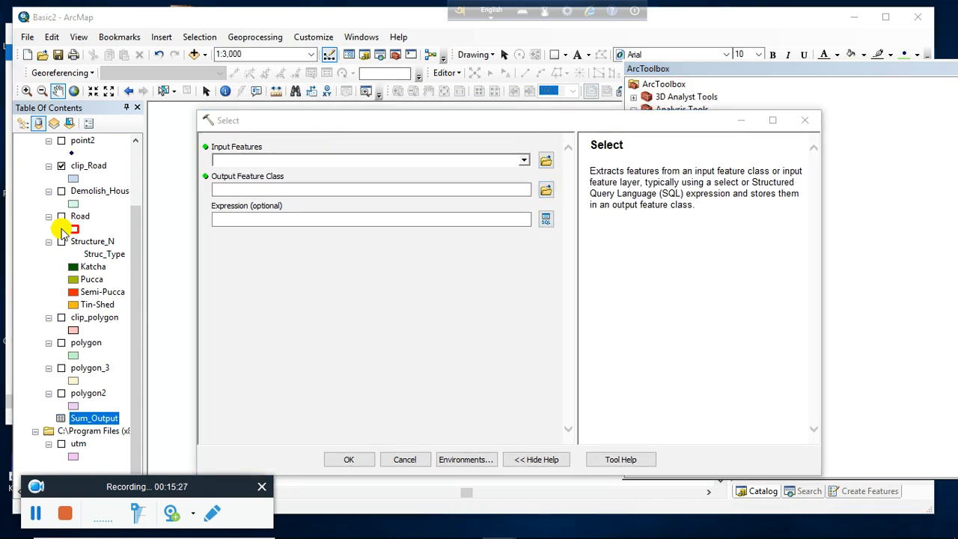
{"action": "left_click", "coordinate": [62, 242]}
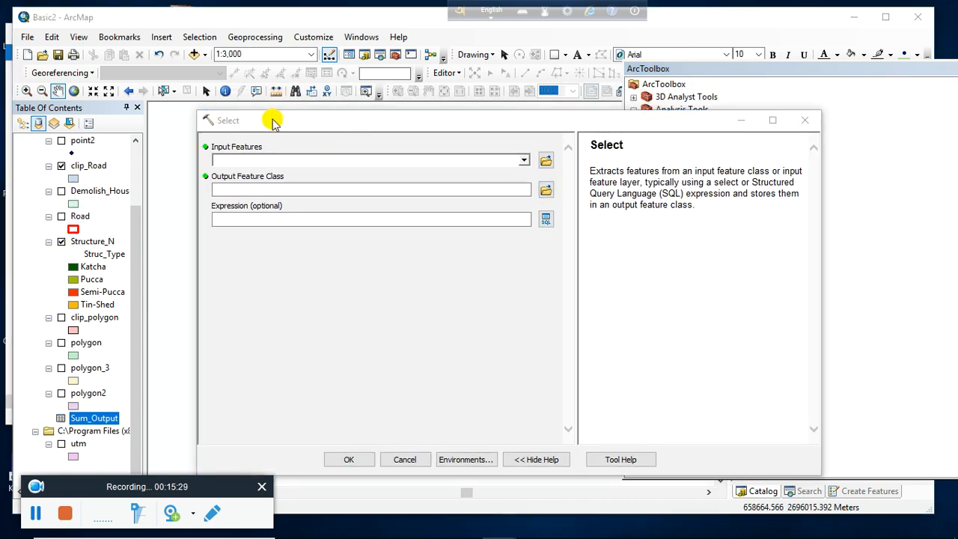
{"action": "left_click_drag", "start_coordinate": [273, 124], "coordinate": [535, 129]}
{"action": "left_click", "coordinate": [313, 241]}
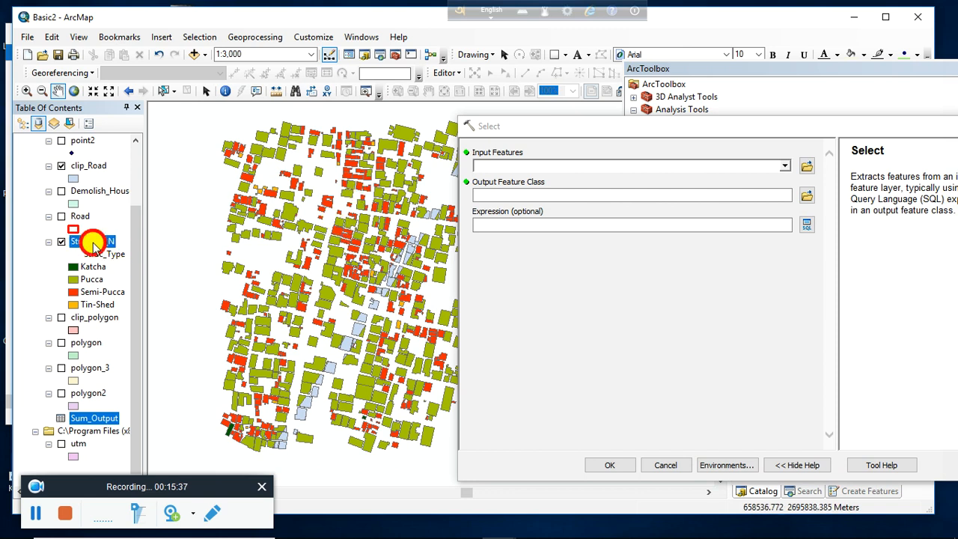
Set Structure_N as the Select tool's input features and save the output feature class as katcha.shp in F:\Basic
{"action": "left_click", "coordinate": [93, 244]}
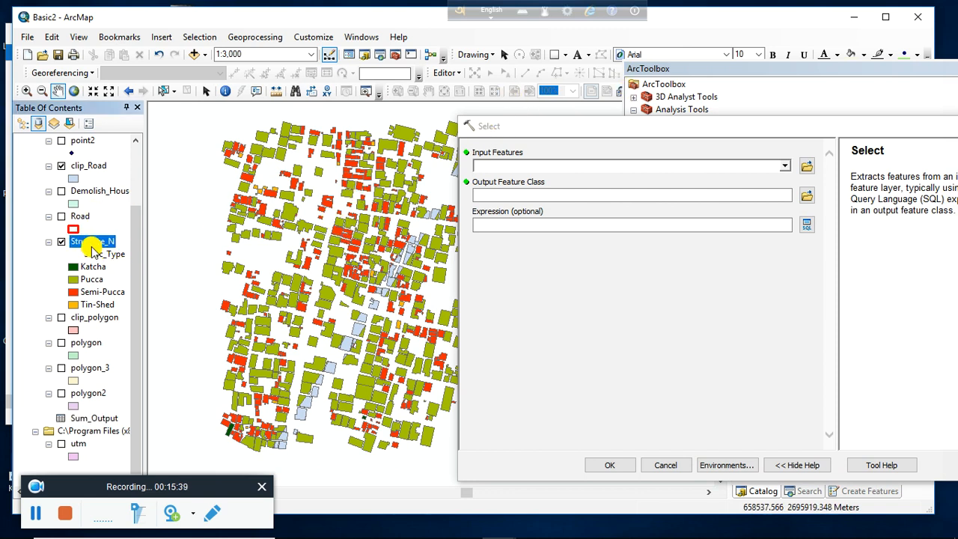
{"action": "left_click_drag", "start_coordinate": [90, 246], "coordinate": [491, 161]}
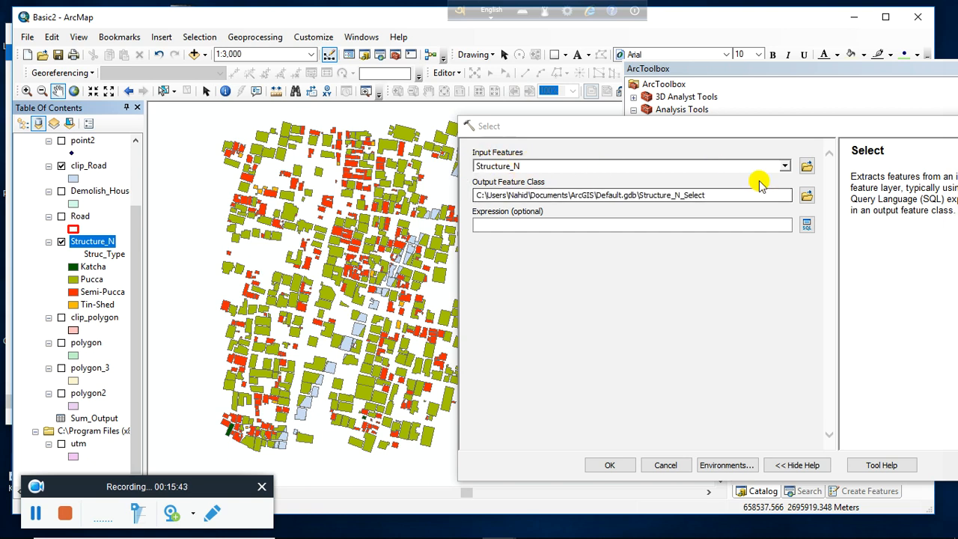
{"action": "left_click", "coordinate": [806, 197]}
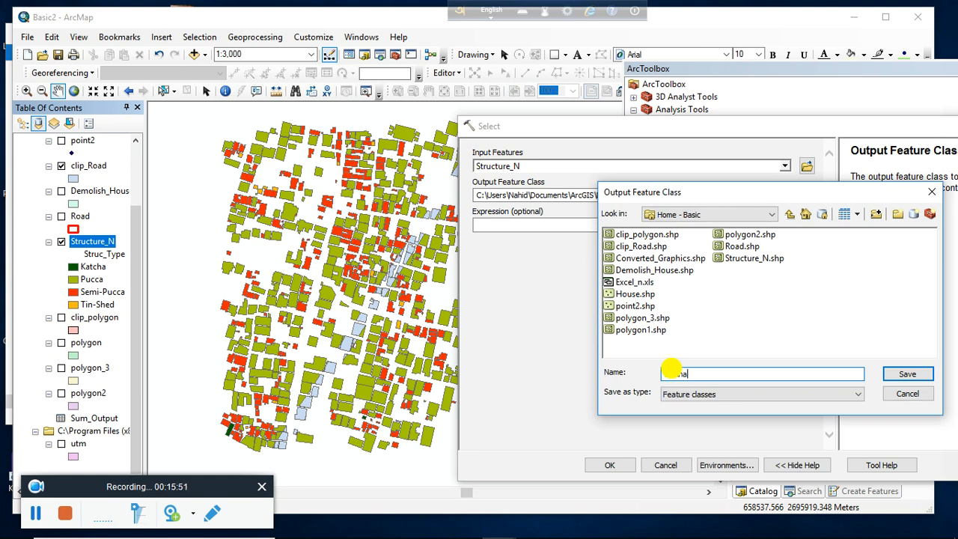
{"action": "left_click", "coordinate": [909, 375]}
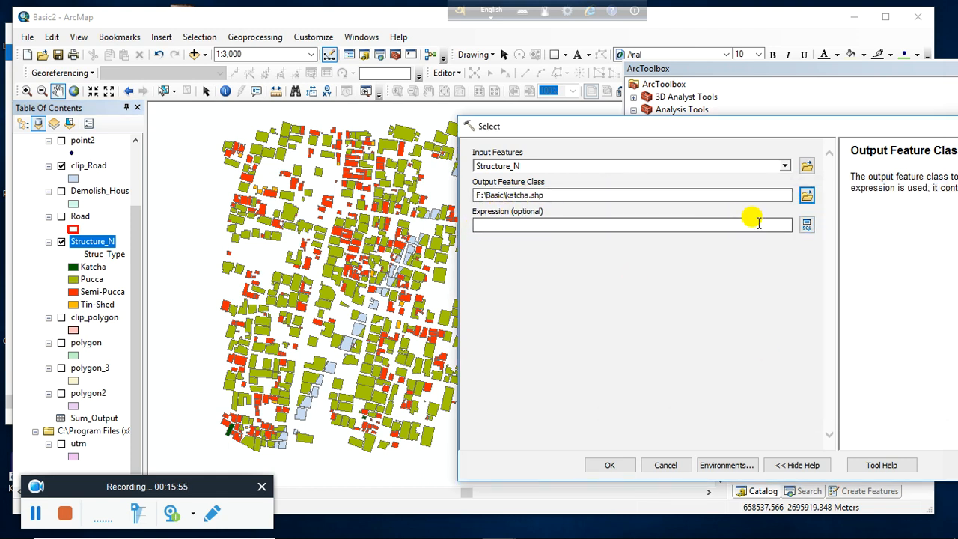
Set the selection expression to "Struc_Type" = 'Katcha' and run the Select tool
{"action": "left_click", "coordinate": [791, 222]}
{"action": "left_click", "coordinate": [805, 224]}
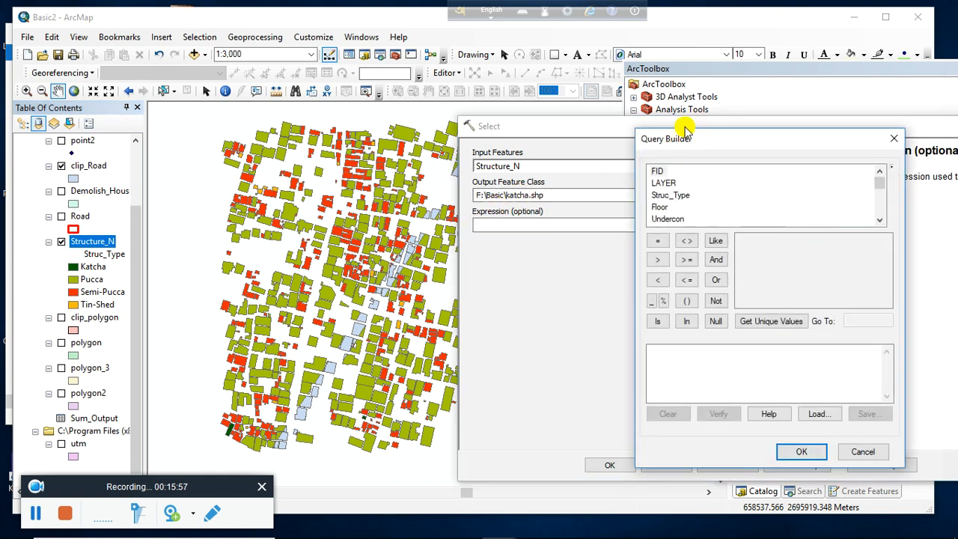
{"action": "left_click_drag", "start_coordinate": [695, 141], "coordinate": [633, 137]}
{"action": "double_click", "coordinate": [604, 192]}
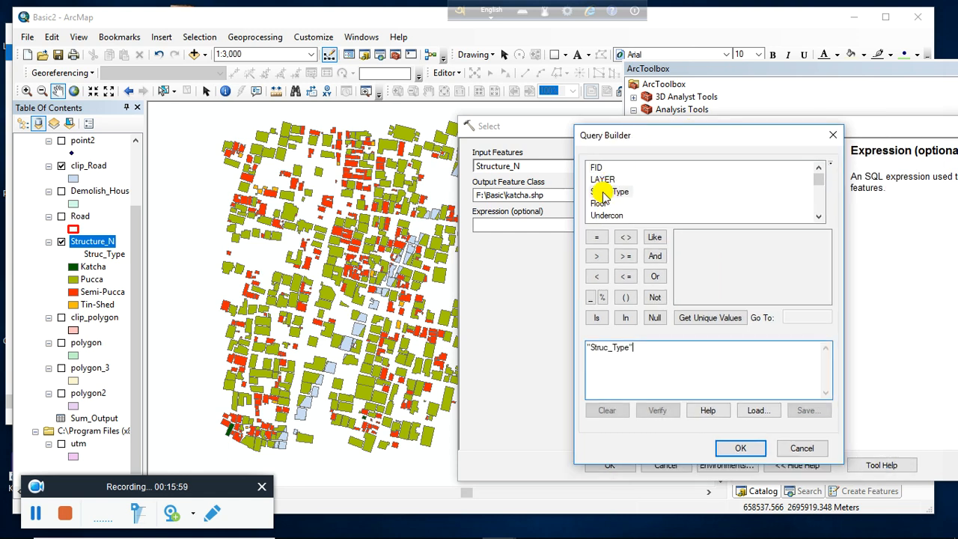
{"action": "left_click", "coordinate": [698, 317]}
{"action": "double_click", "coordinate": [687, 236]}
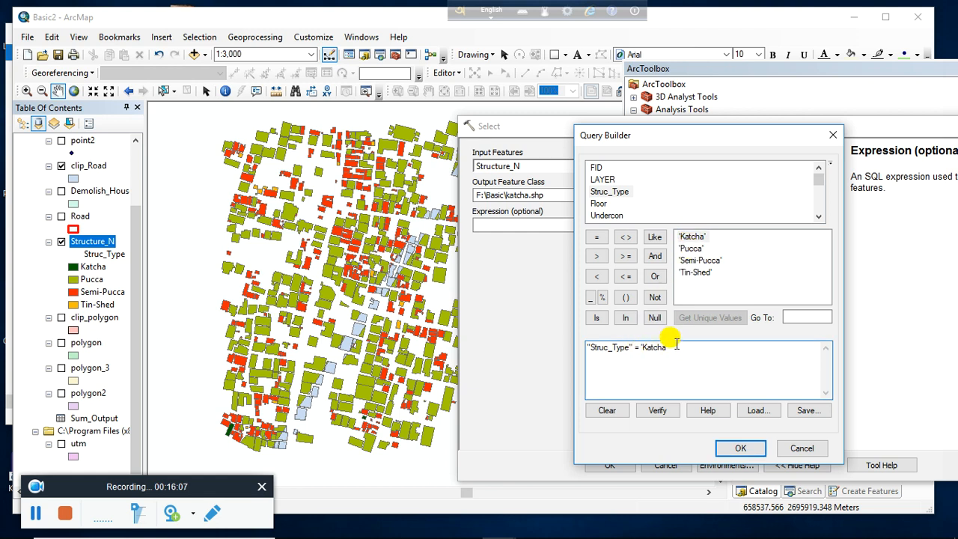
{"action": "left_click_drag", "start_coordinate": [669, 347], "coordinate": [642, 345]}
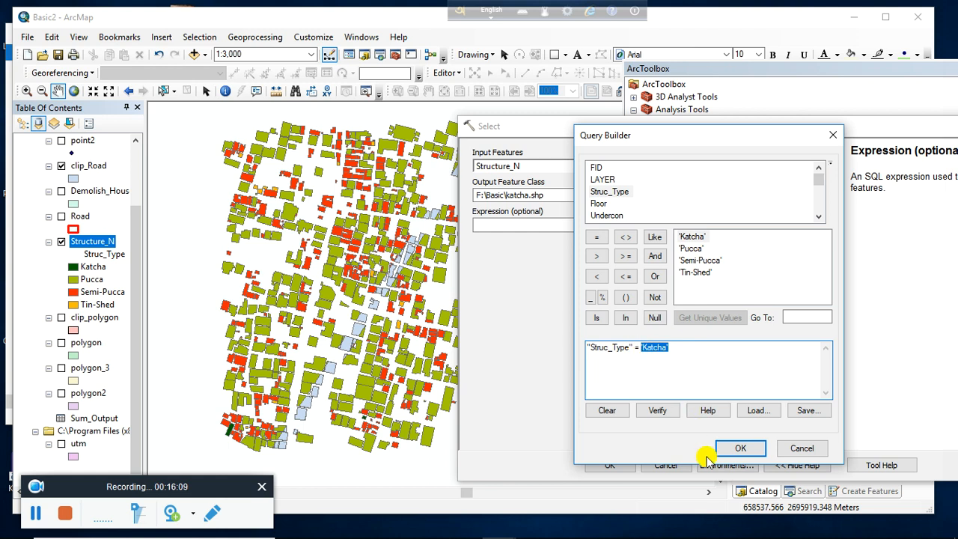
{"action": "left_click", "coordinate": [730, 449]}
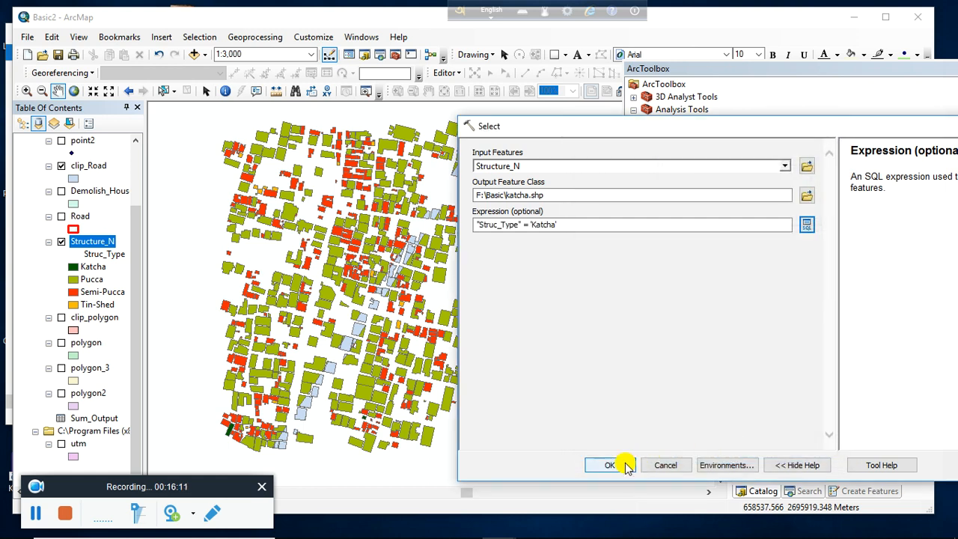
{"action": "left_click", "coordinate": [628, 465]}
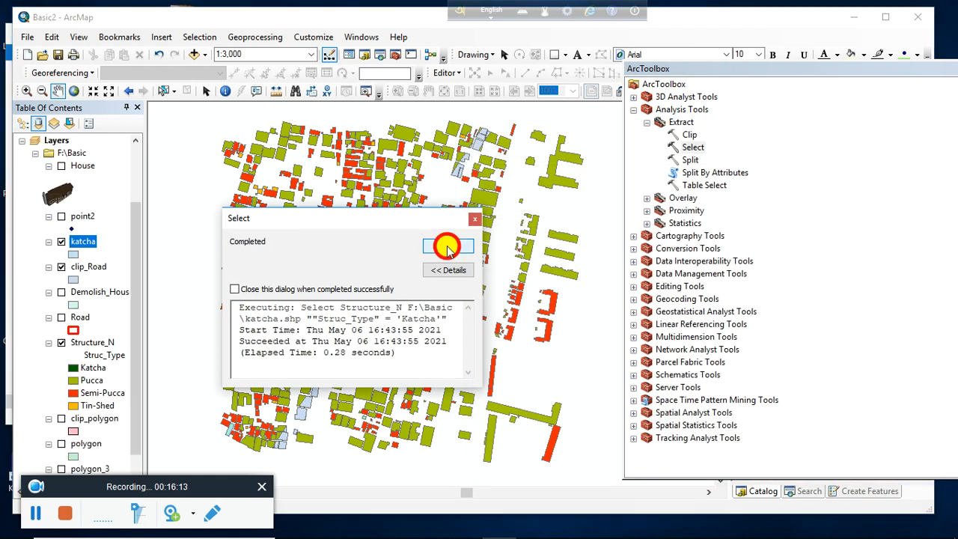
{"action": "left_click", "coordinate": [447, 247]}
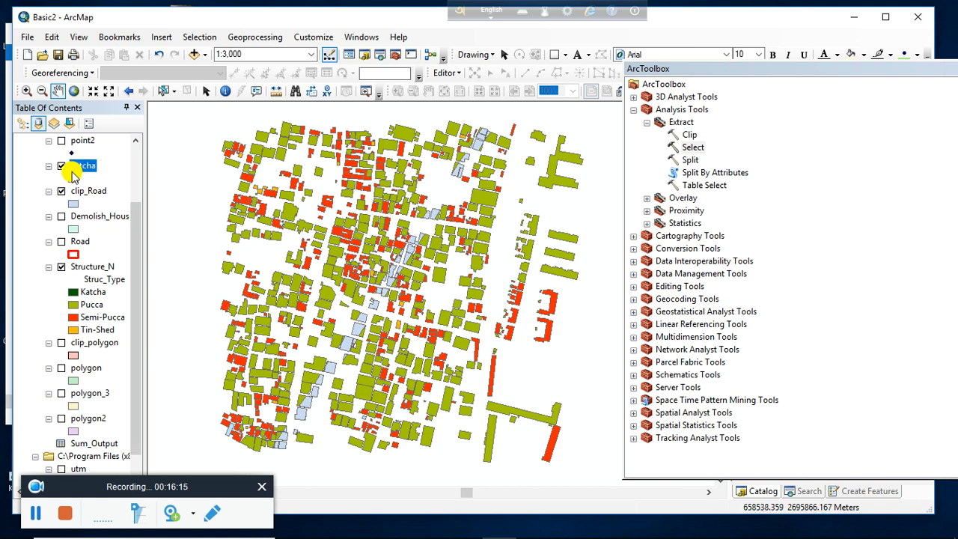
Hide the clip_Road and Structure_N layers and display only the katcha layer on the map
{"action": "left_click", "coordinate": [62, 193]}
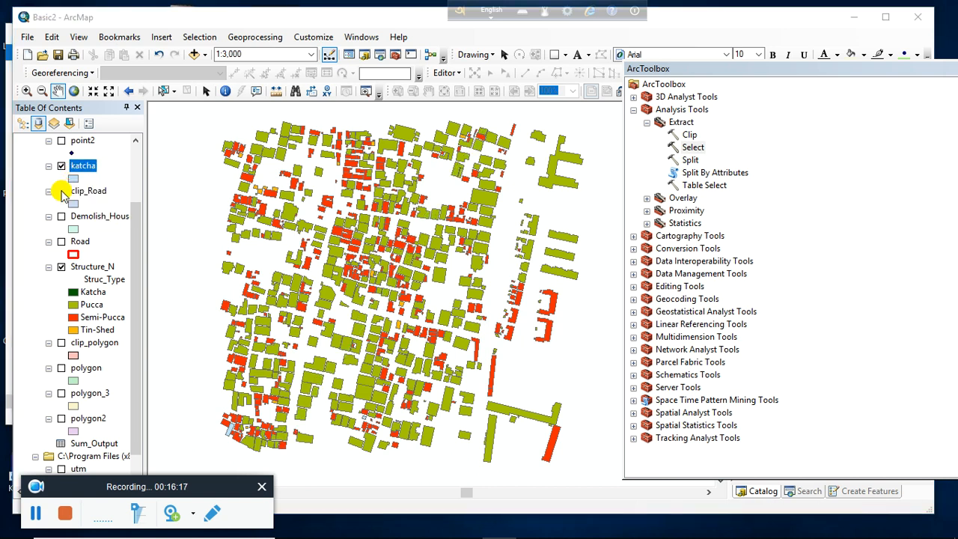
{"action": "left_click", "coordinate": [62, 166]}
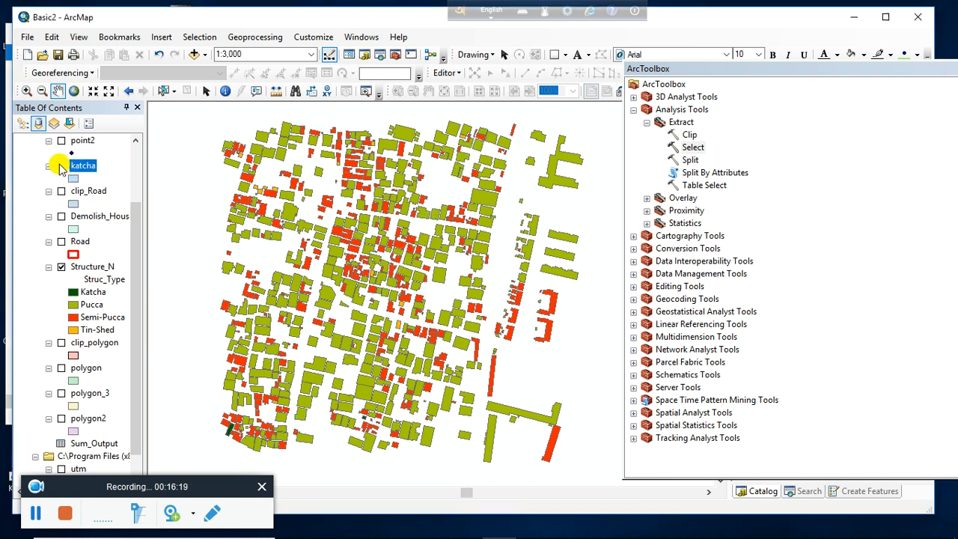
{"action": "left_click", "coordinate": [61, 268]}
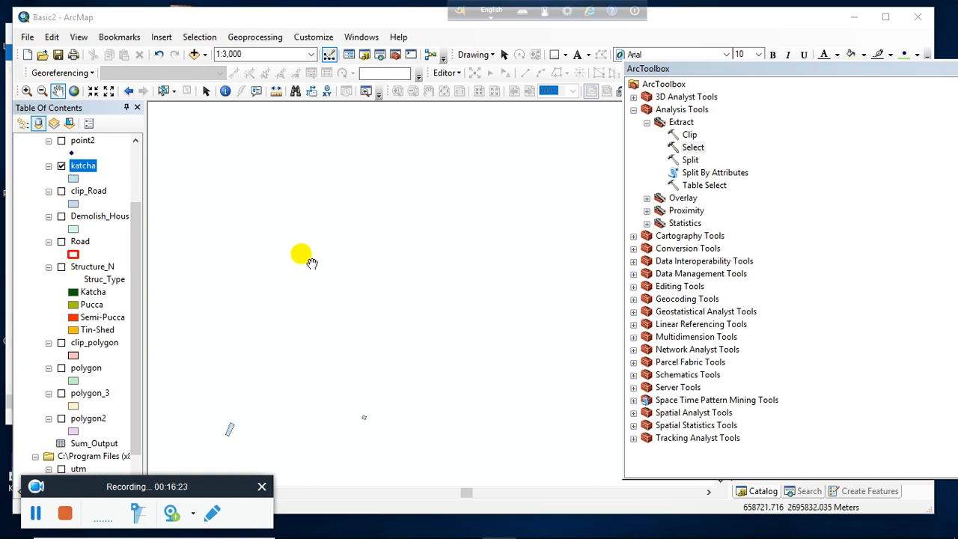
{"action": "scroll", "coordinate": [311, 263], "scroll_direction": "down", "scroll_amount": 1}
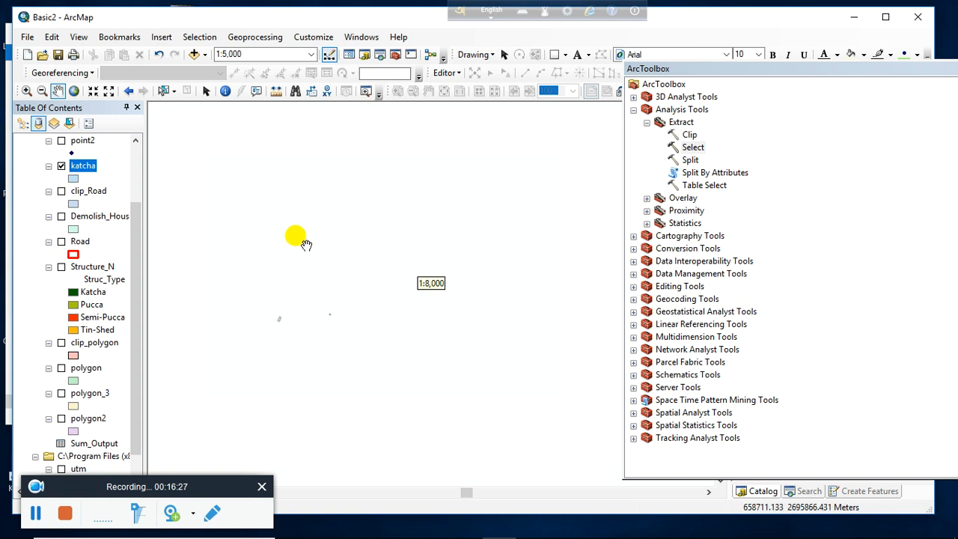
Open the katcha attribute table, select the record with FID 0 to locate it on the map, and close the table
{"action": "right_click", "coordinate": [85, 171]}
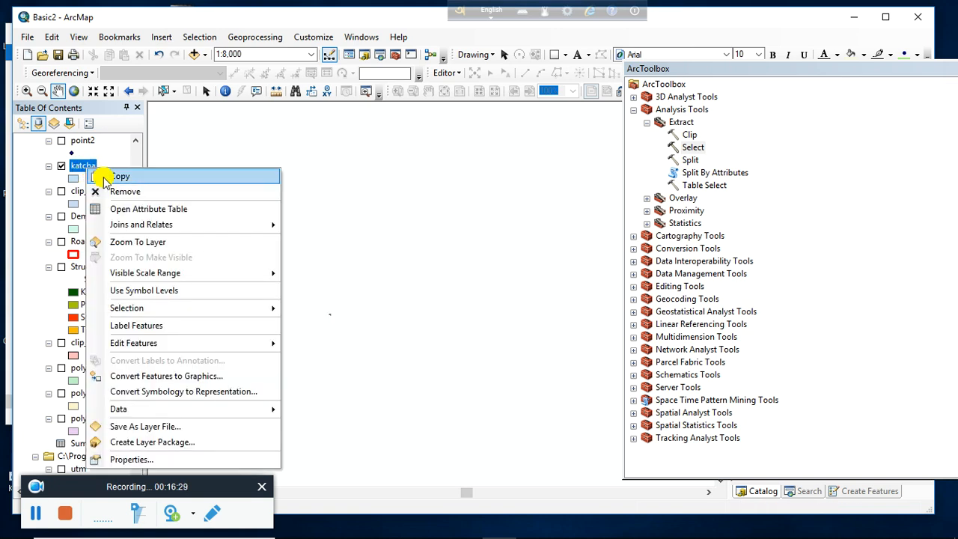
{"action": "left_click", "coordinate": [132, 211]}
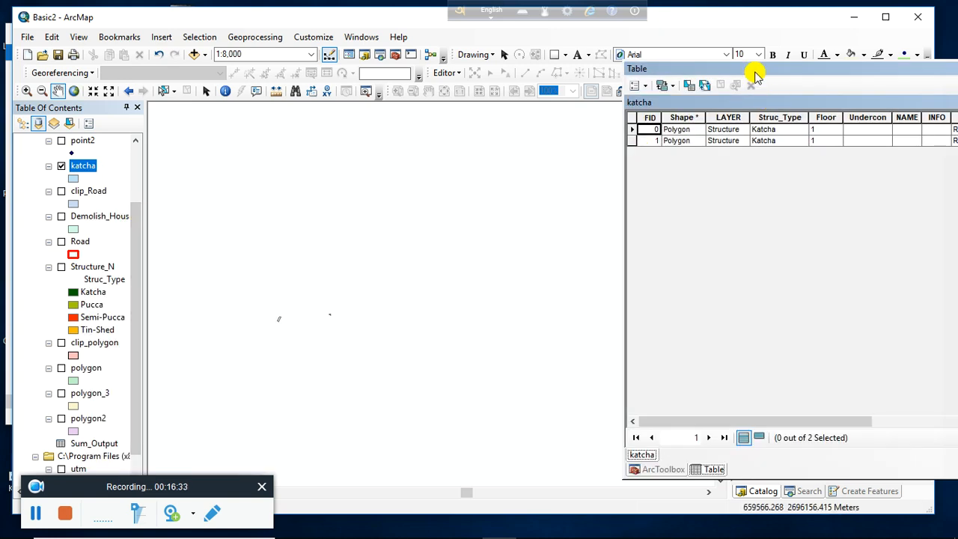
{"action": "left_click_drag", "start_coordinate": [756, 75], "coordinate": [585, 28]}
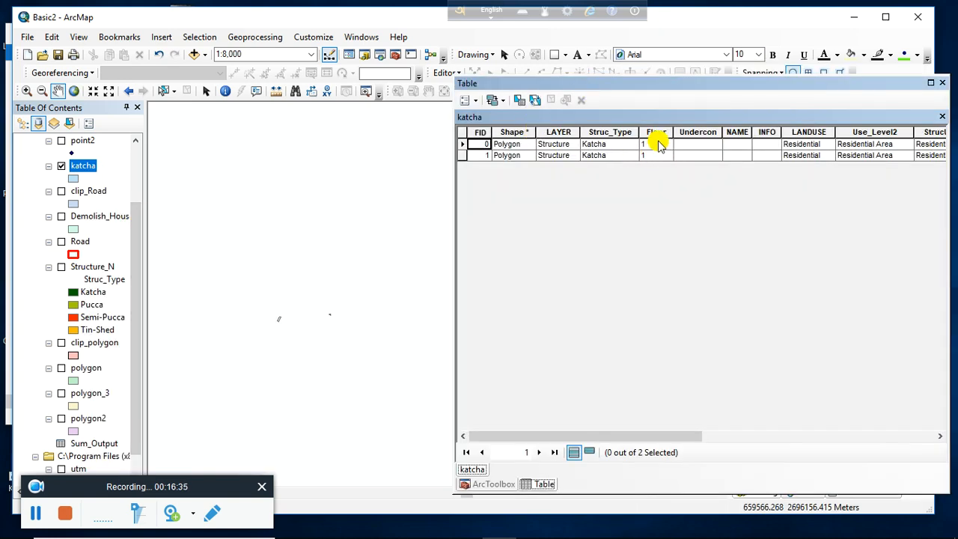
{"action": "left_click", "coordinate": [463, 144]}
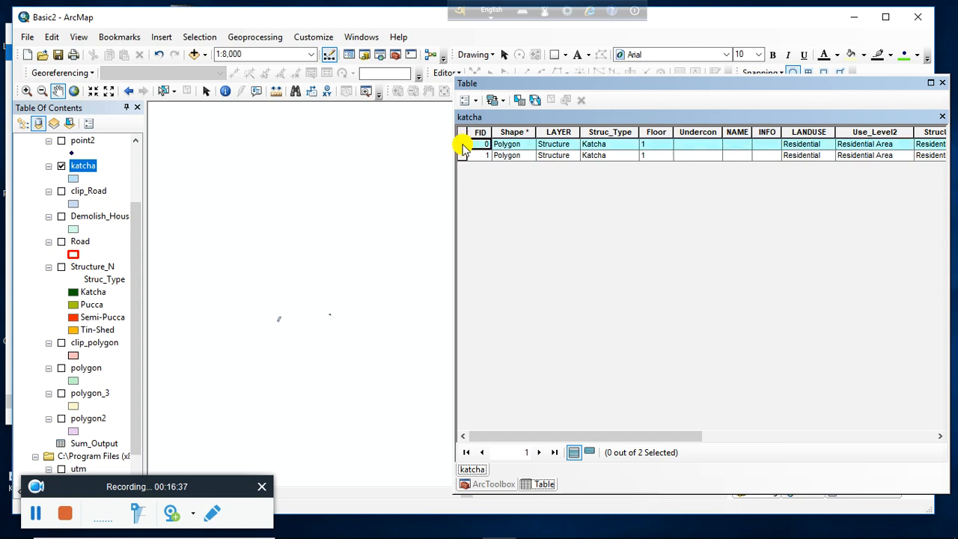
{"action": "left_click", "coordinate": [942, 84]}
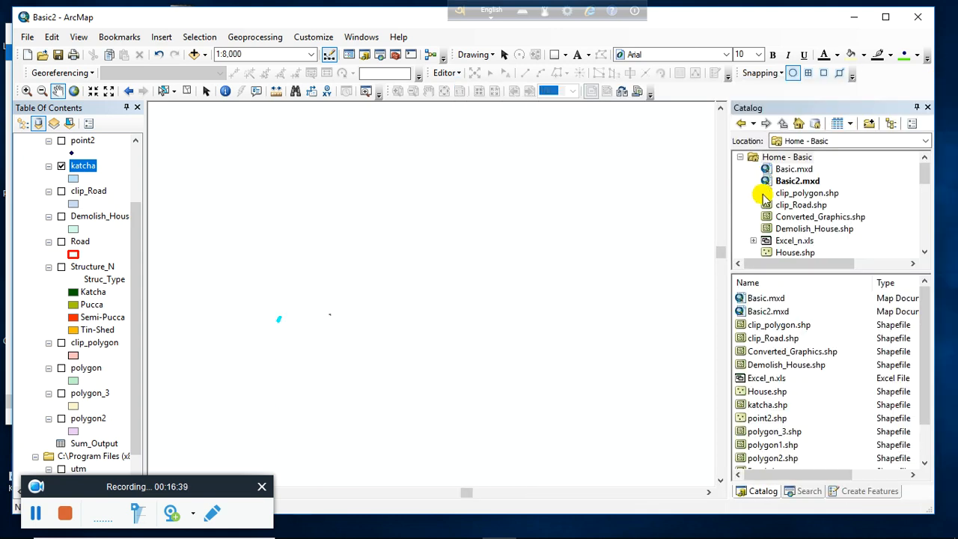
Open the Select tool again with Structure_N as input features and save the output feature class as semi_pucca in F:\Basic
{"action": "left_click", "coordinate": [396, 55]}
{"action": "double_click", "coordinate": [527, 161]}
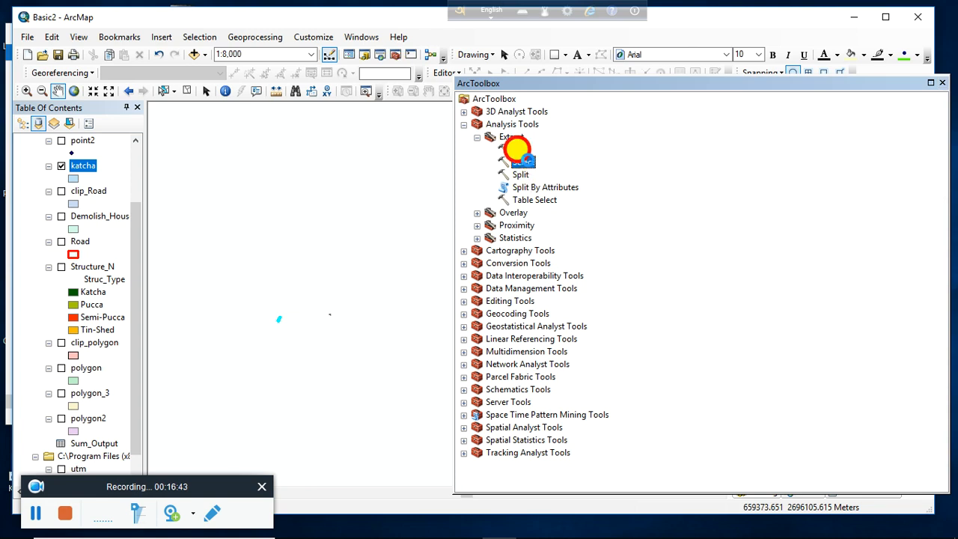
{"action": "left_click_drag", "start_coordinate": [530, 126], "coordinate": [307, 112]}
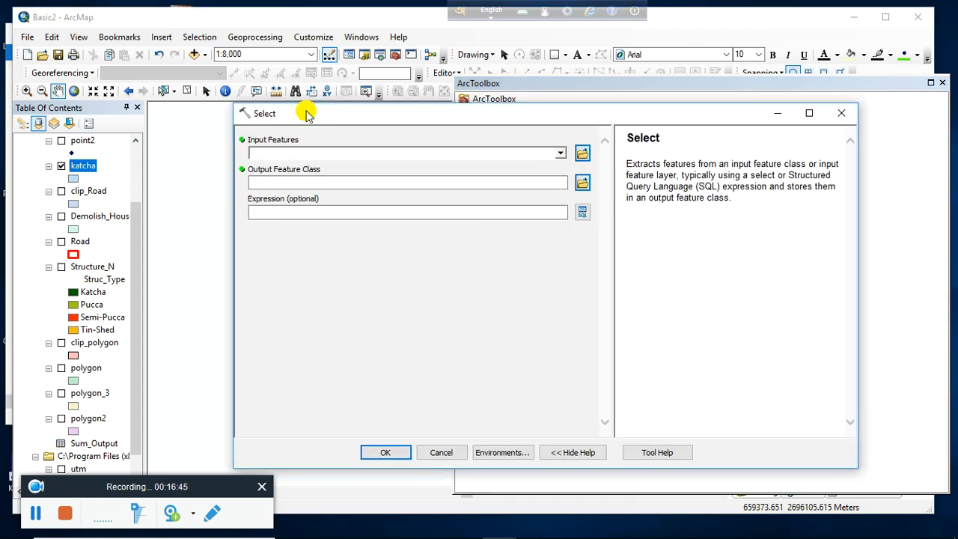
{"action": "left_click", "coordinate": [89, 267]}
{"action": "left_click_drag", "start_coordinate": [89, 267], "coordinate": [310, 154]}
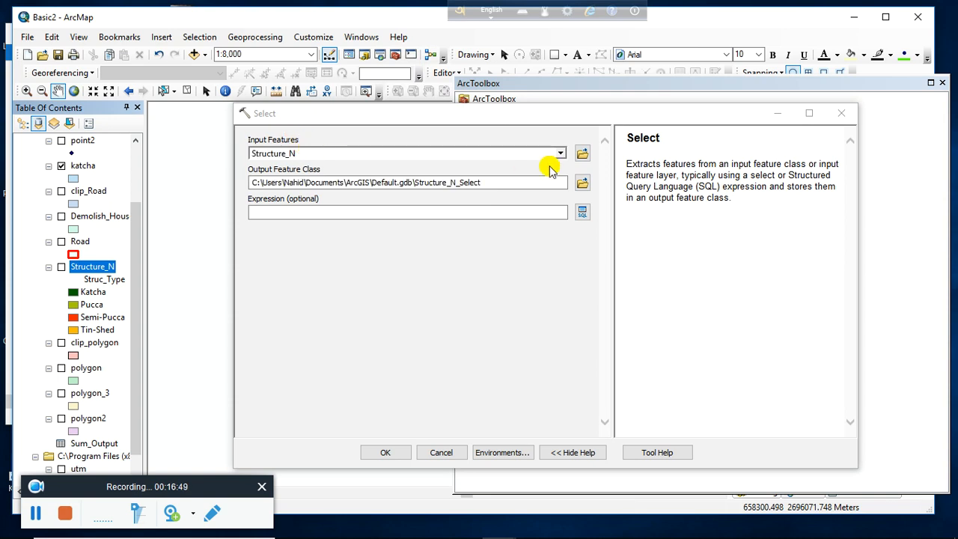
{"action": "left_click", "coordinate": [583, 183]}
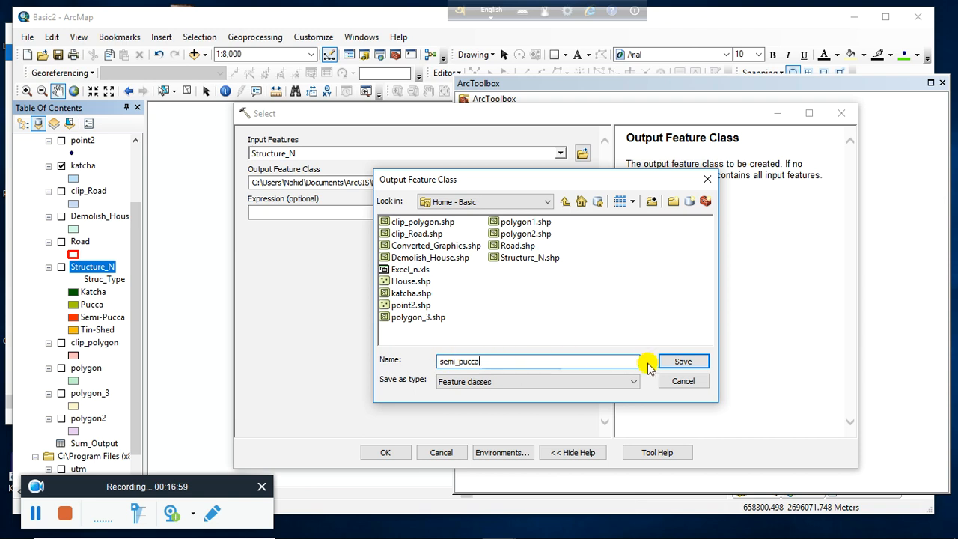
{"action": "left_click", "coordinate": [682, 362]}
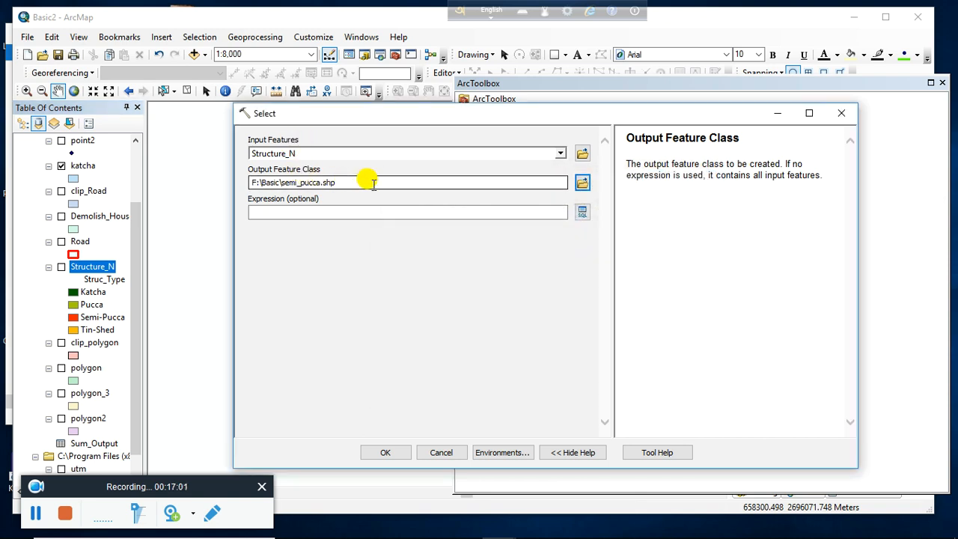
Build the selection expression "Struc_Type" IN ( 'Semi-Pucca' , 'Pucca' ) for the Select tool
{"action": "left_click", "coordinate": [583, 213]}
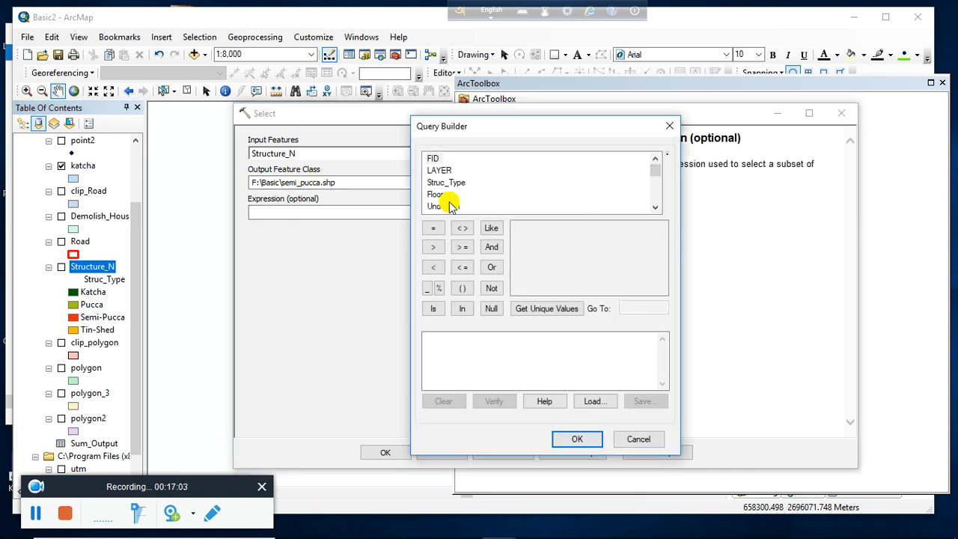
{"action": "double_click", "coordinate": [446, 184]}
{"action": "left_click", "coordinate": [432, 226]}
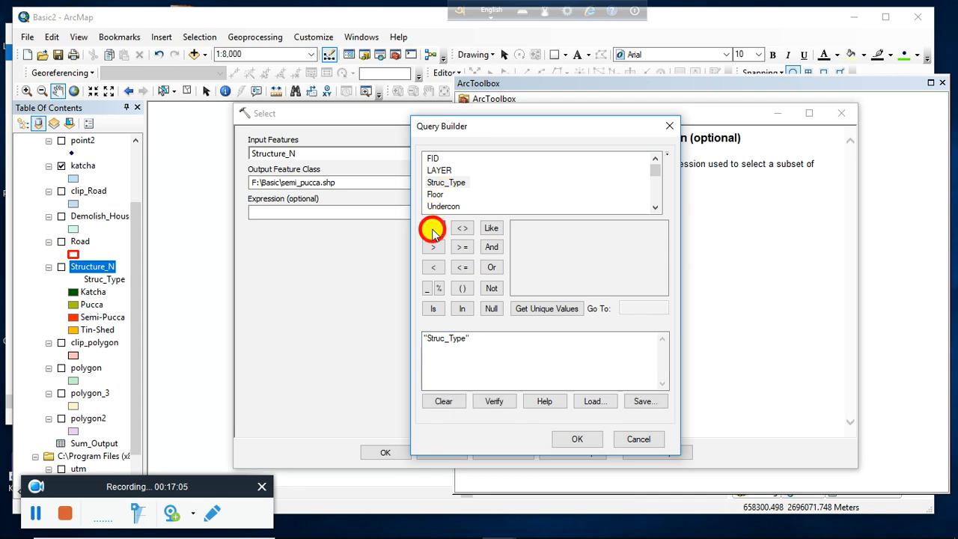
{"action": "left_click", "coordinate": [560, 305]}
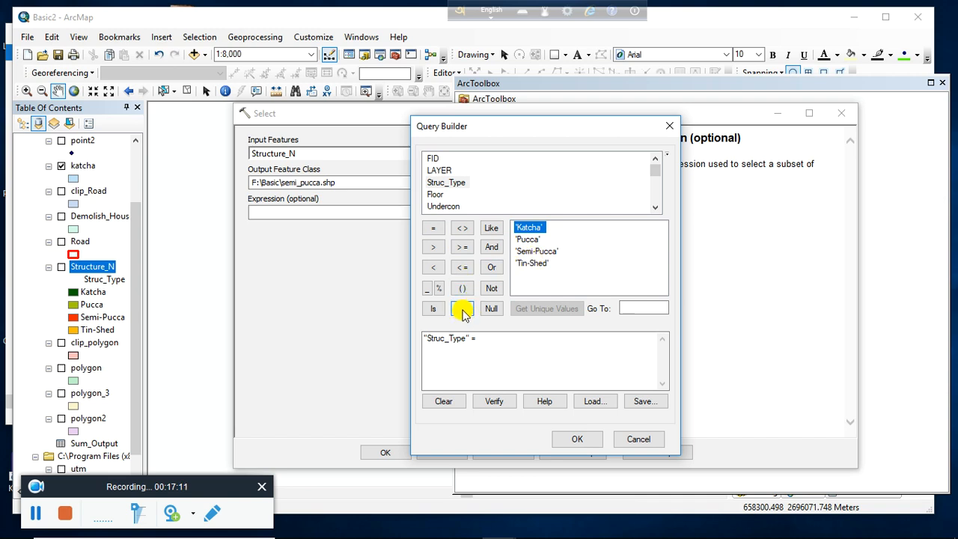
{"action": "left_click", "coordinate": [485, 337]}
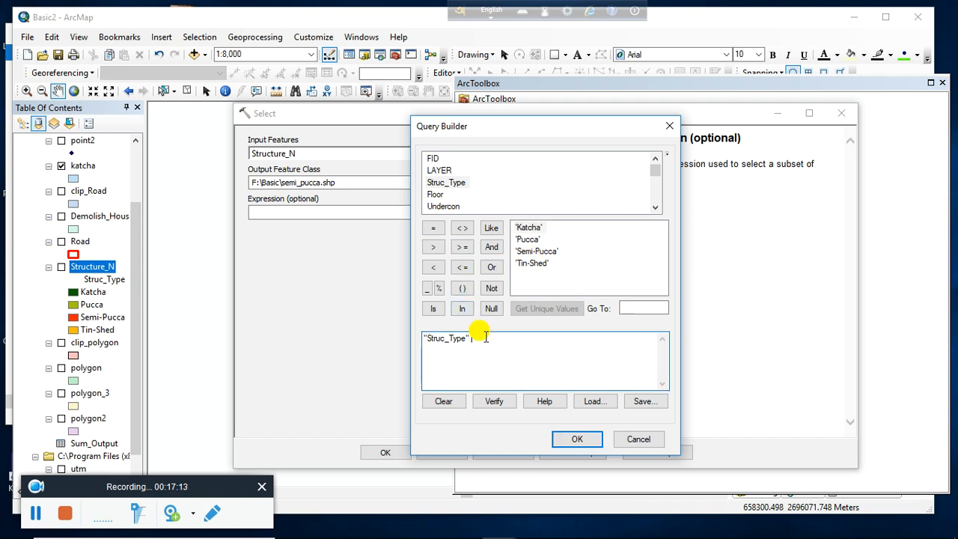
{"action": "left_click", "coordinate": [463, 309]}
{"action": "left_click", "coordinate": [463, 309]}
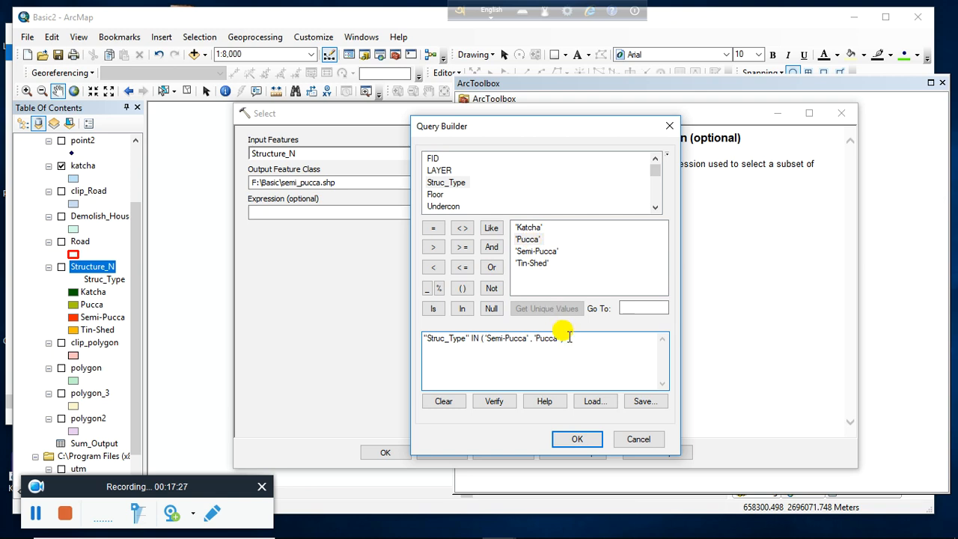
Verify the structure type expression, apply it, and run the Select tool
{"action": "left_click", "coordinate": [494, 402]}
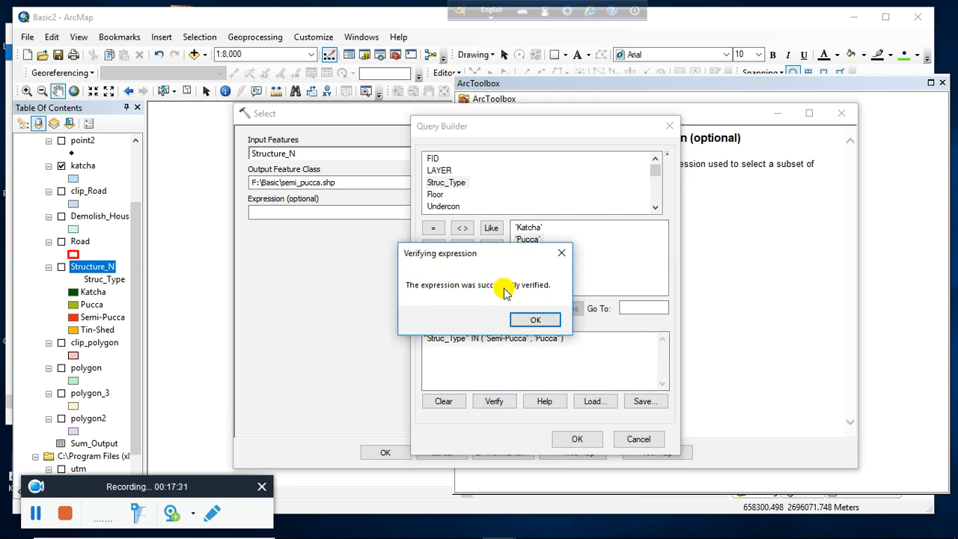
{"action": "left_click", "coordinate": [528, 318]}
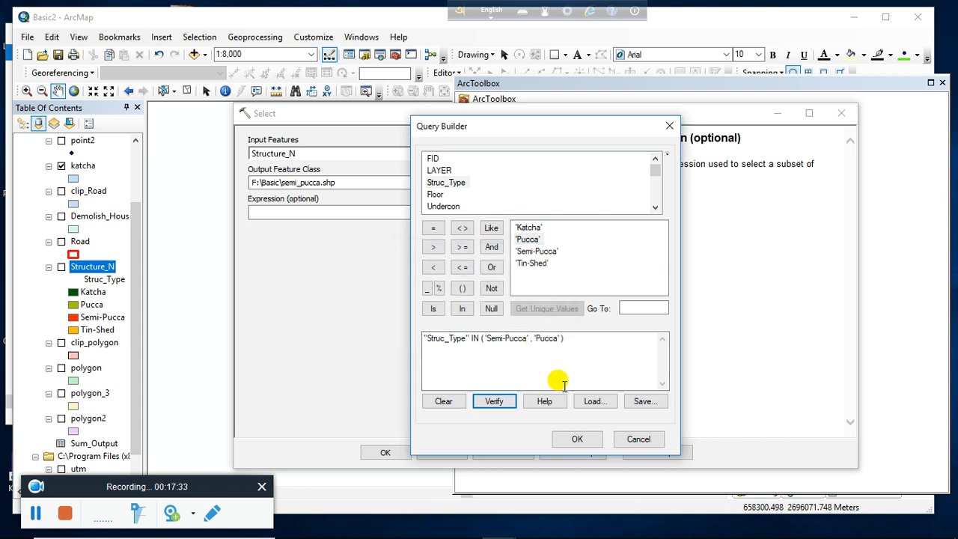
{"action": "left_click", "coordinate": [571, 440]}
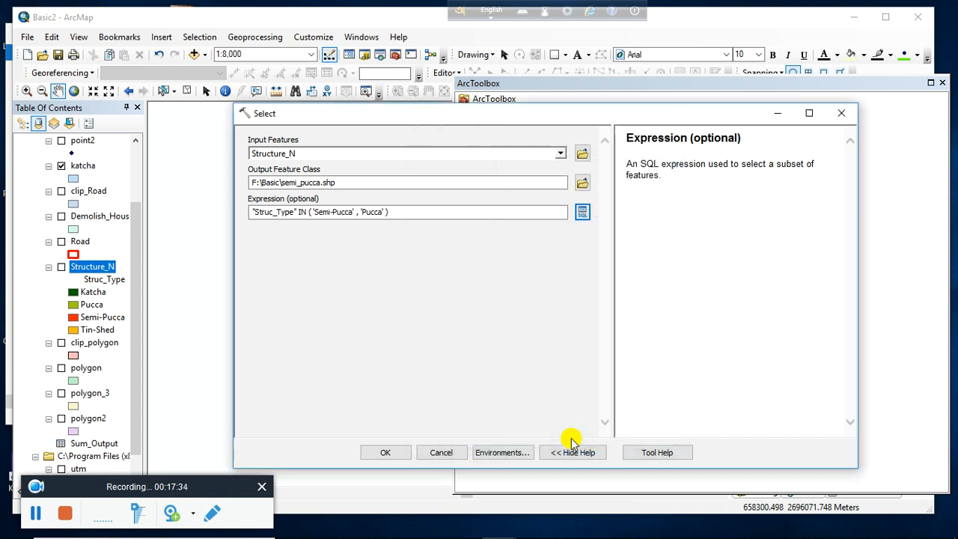
{"action": "left_click", "coordinate": [381, 452]}
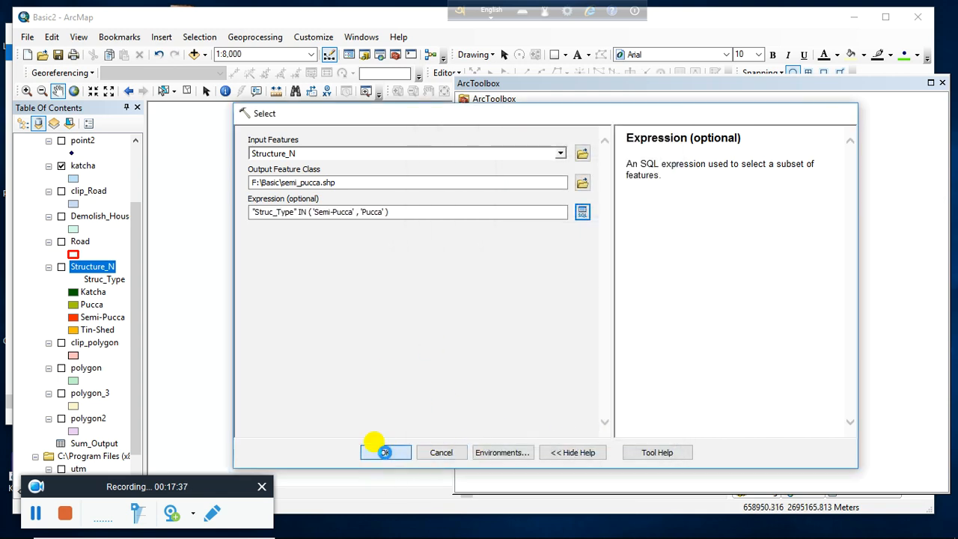
{"action": "left_click", "coordinate": [440, 245]}
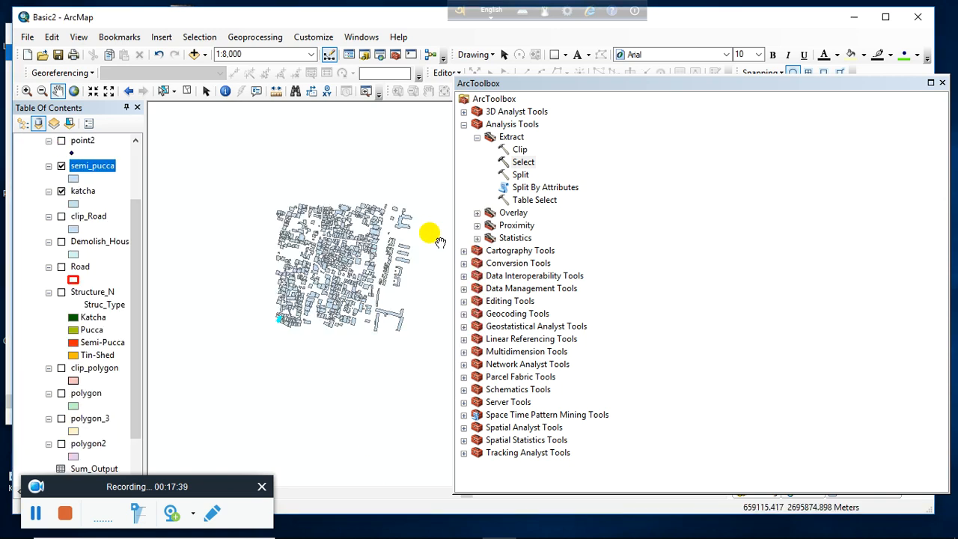
Hide the katcha layer and examine the structure types in the semi_pucca attribute table, sorted by Struc_Type
{"action": "left_click", "coordinate": [62, 190]}
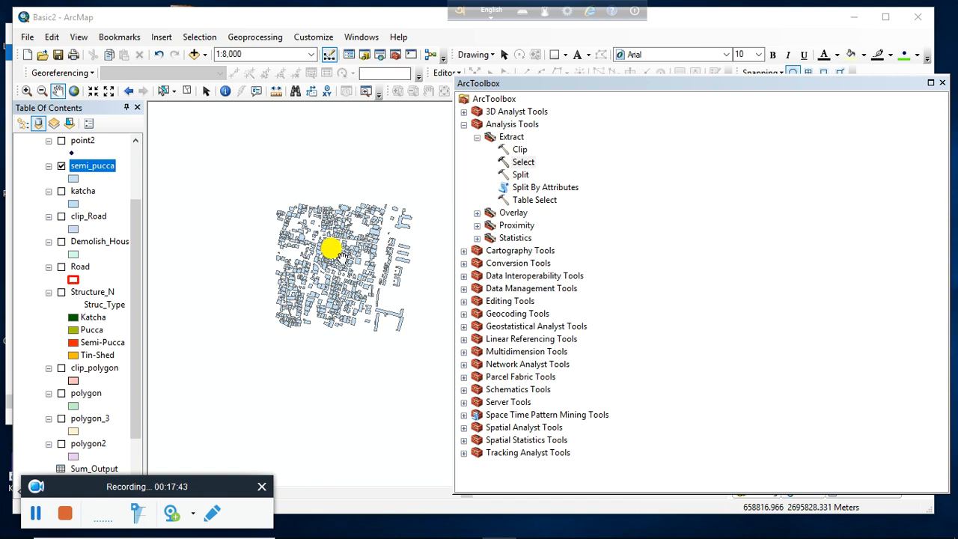
{"action": "left_click_drag", "start_coordinate": [333, 247], "coordinate": [312, 258]}
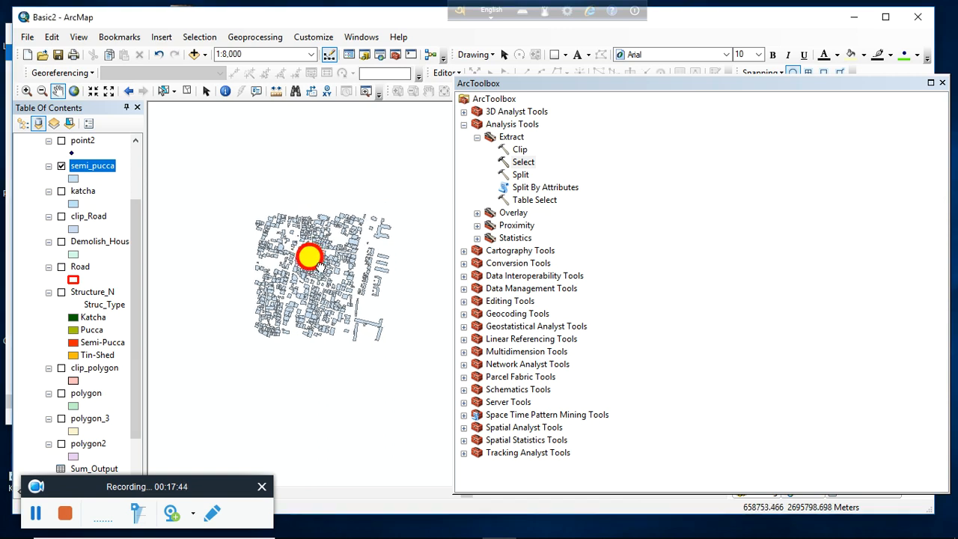
{"action": "right_click", "coordinate": [92, 169]}
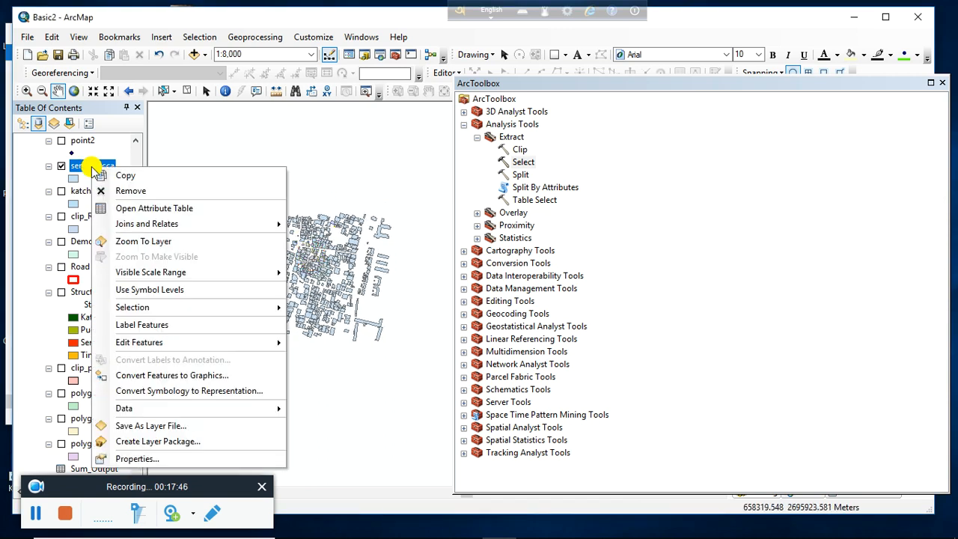
{"action": "left_click", "coordinate": [137, 210]}
{"action": "double_click", "coordinate": [598, 129]}
{"action": "scroll", "coordinate": [620, 251], "scroll_direction": "down", "scroll_amount": 20}
{"action": "scroll", "coordinate": [620, 251], "scroll_direction": "down", "scroll_amount": 20}
{"action": "scroll", "coordinate": [620, 250], "scroll_direction": "up", "scroll_amount": 20}
{"action": "scroll", "coordinate": [620, 251], "scroll_direction": "up", "scroll_amount": 20}
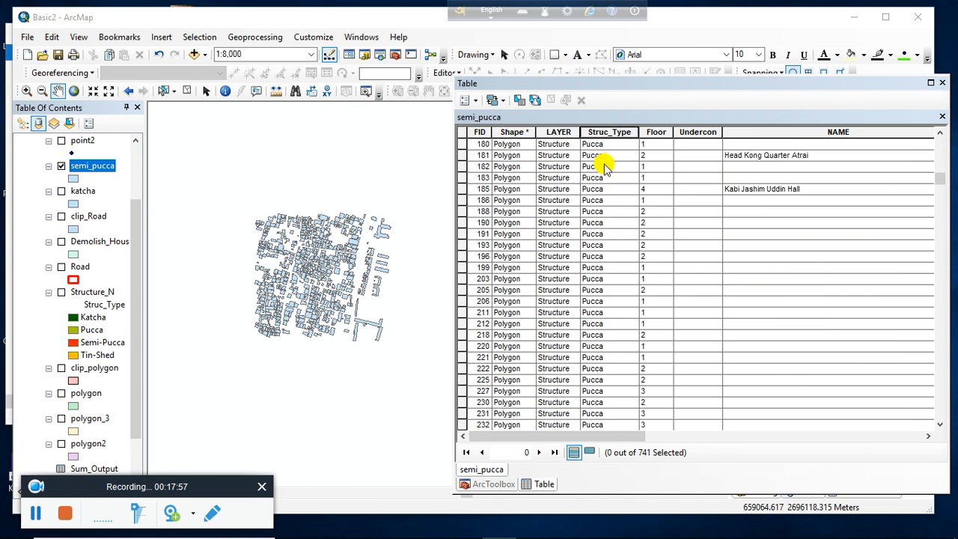
Check the Pucca and Semi-Pucca records in the Struc_Type column of the semi_pucca attribute table, then close the table
{"action": "left_click_drag", "start_coordinate": [539, 85], "coordinate": [446, 89]}
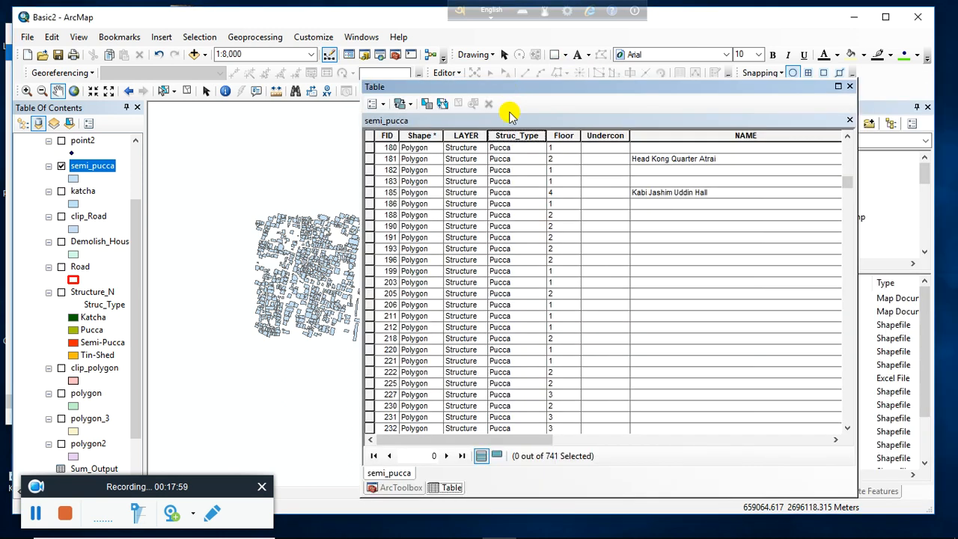
{"action": "left_click_drag", "start_coordinate": [852, 183], "coordinate": [852, 143]}
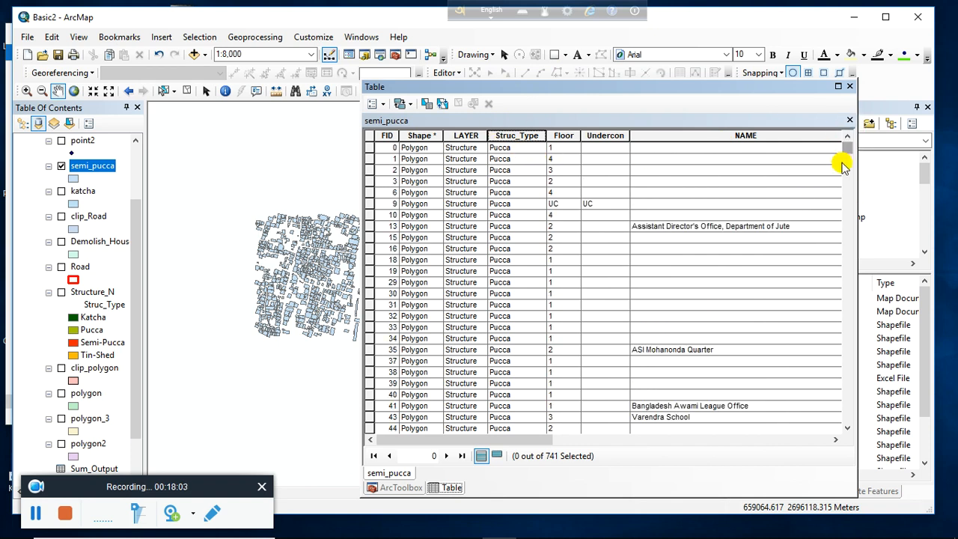
{"action": "left_click_drag", "start_coordinate": [849, 153], "coordinate": [852, 382]}
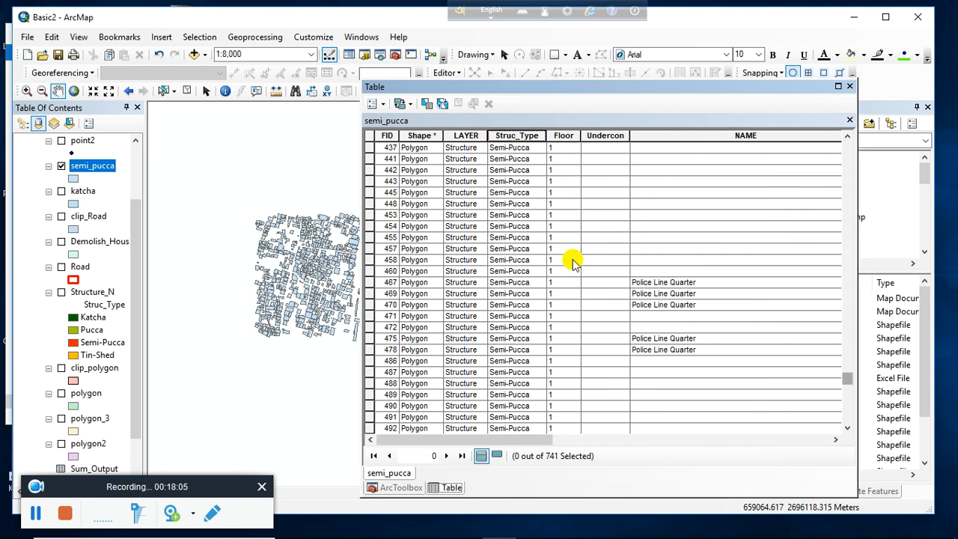
{"action": "right_click", "coordinate": [517, 136]}
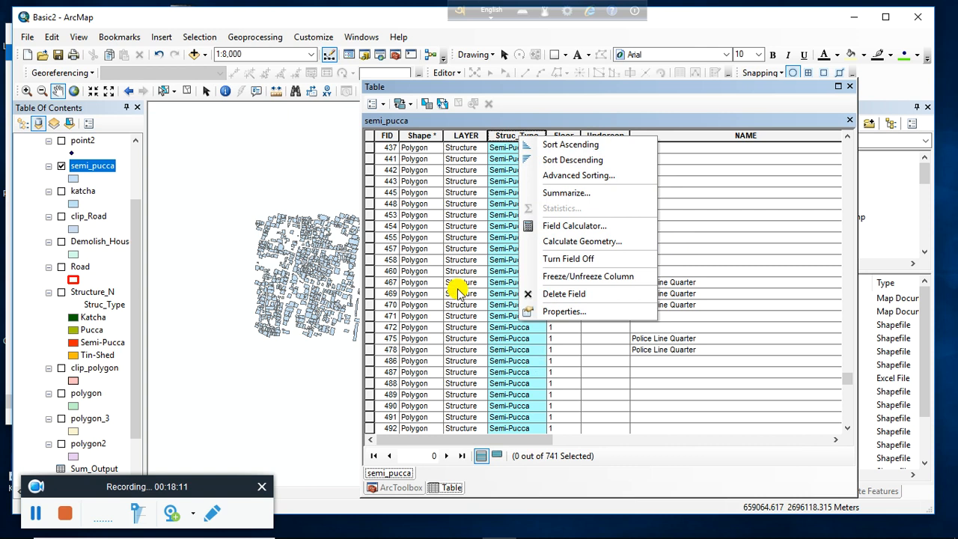
{"action": "left_click", "coordinate": [853, 88]}
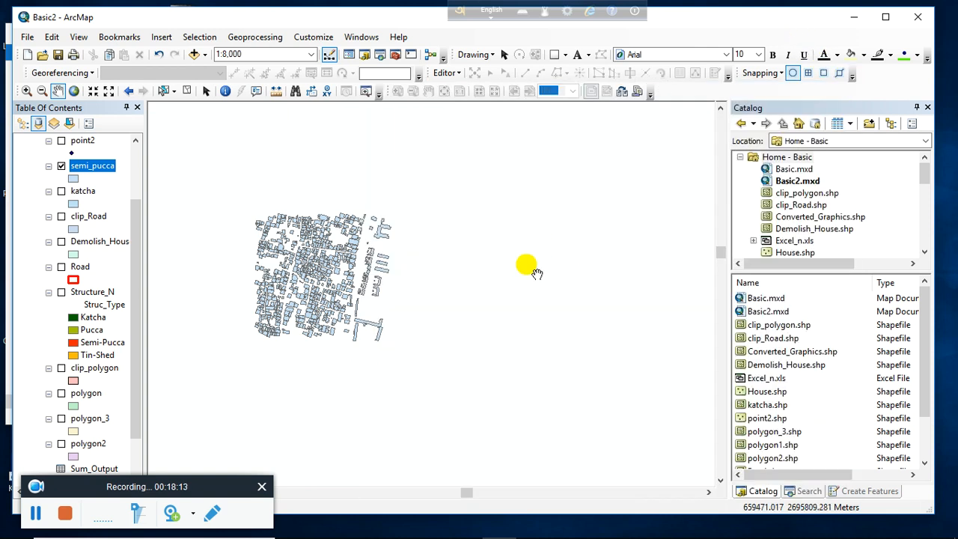
Open the Split tool from the Extract toolset of Analysis Tools and review its input, split feature and output illustration
{"action": "left_click", "coordinate": [396, 55]}
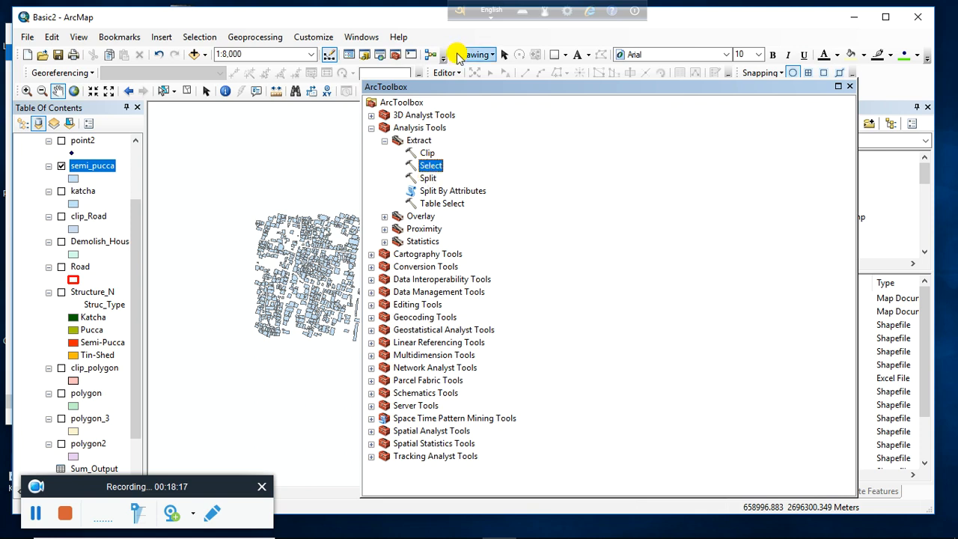
{"action": "left_click_drag", "start_coordinate": [450, 87], "coordinate": [597, 99]}
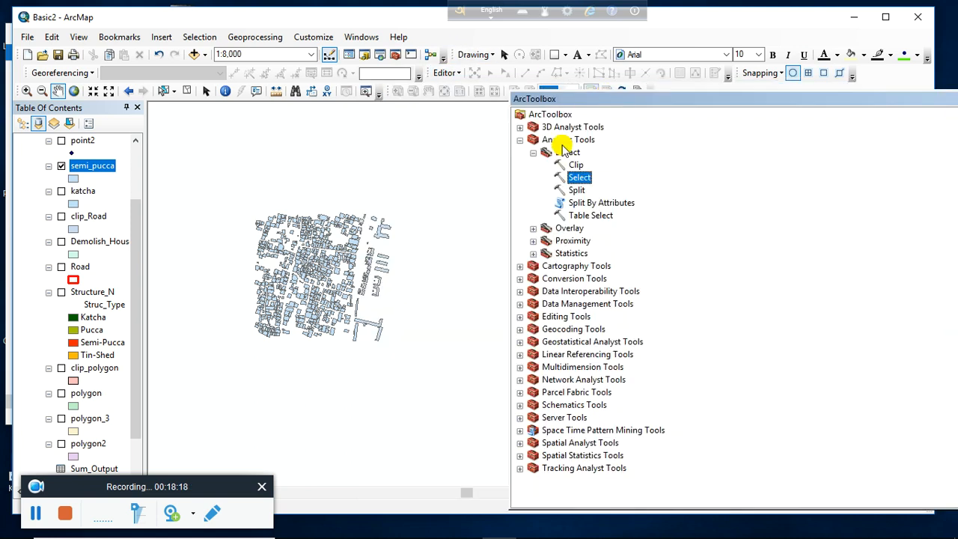
{"action": "left_click", "coordinate": [581, 191]}
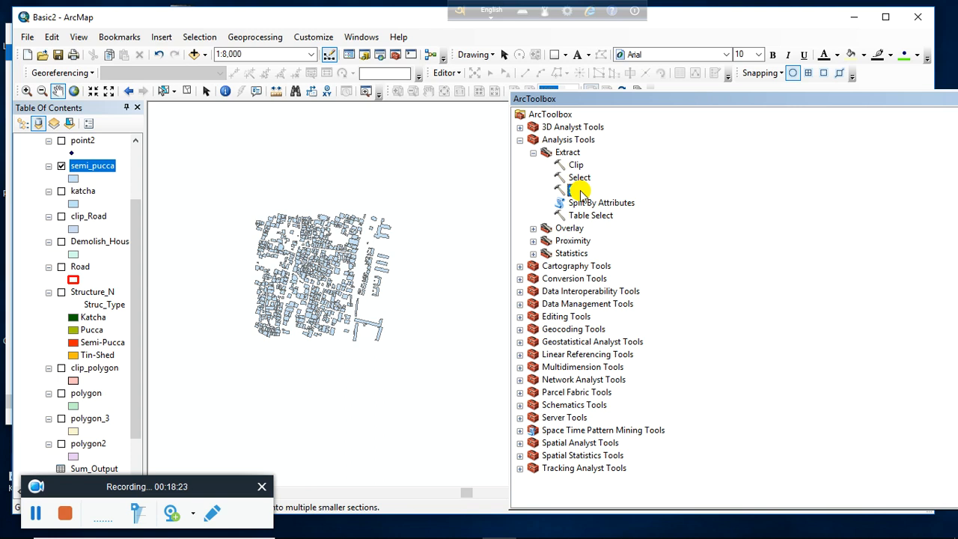
{"action": "double_click", "coordinate": [581, 190]}
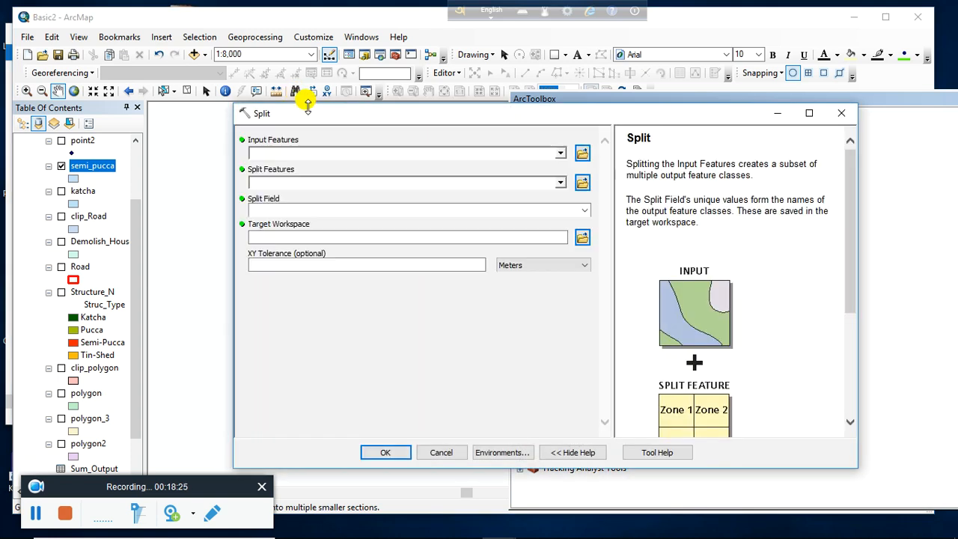
{"action": "left_click_drag", "start_coordinate": [327, 113], "coordinate": [295, 109]}
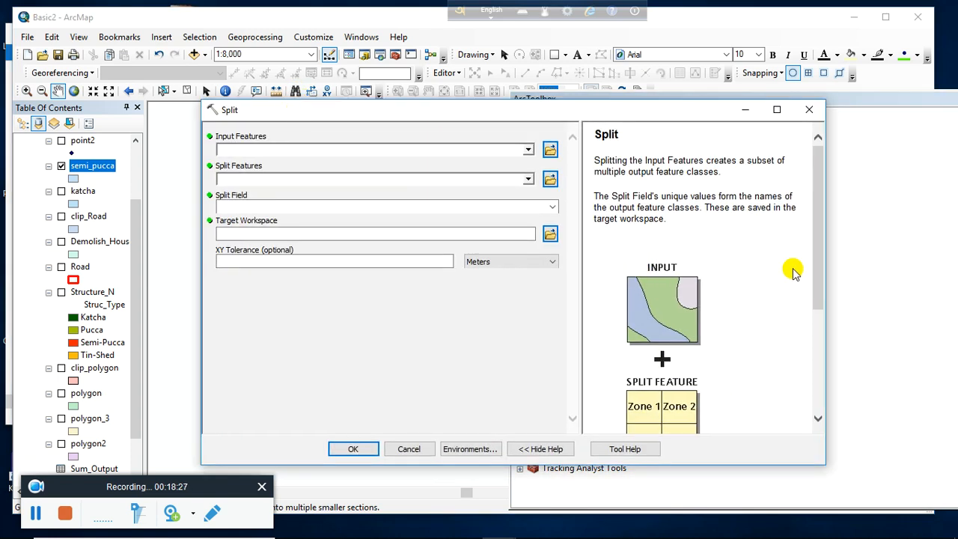
{"action": "left_click_drag", "start_coordinate": [823, 284], "coordinate": [817, 339]}
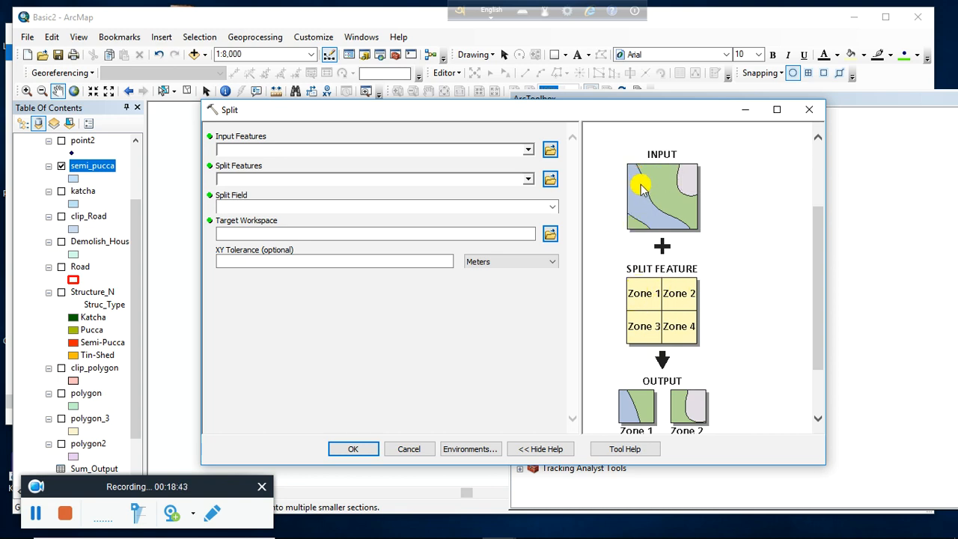
{"action": "scroll", "coordinate": [712, 362], "scroll_direction": "down", "scroll_amount": 2}
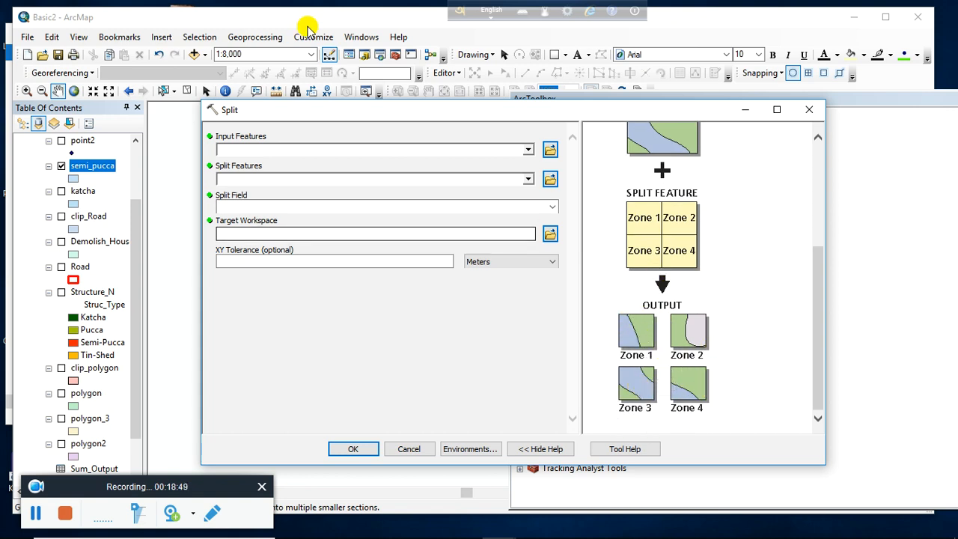
Hide the semi_pucca layer and display the Structure_N layer on the map beside the Split dialog
{"action": "left_click_drag", "start_coordinate": [325, 113], "coordinate": [642, 117]}
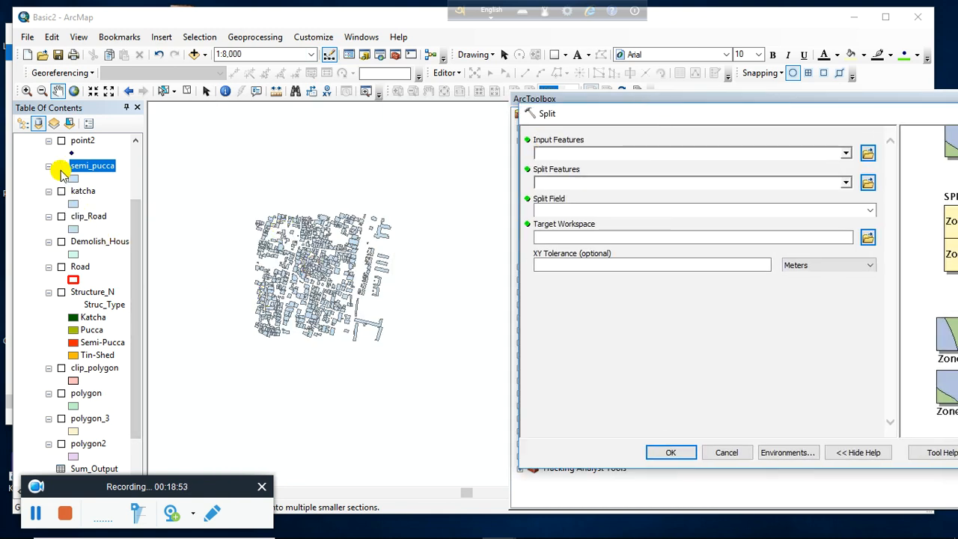
{"action": "left_click", "coordinate": [62, 166]}
{"action": "left_click", "coordinate": [62, 292]}
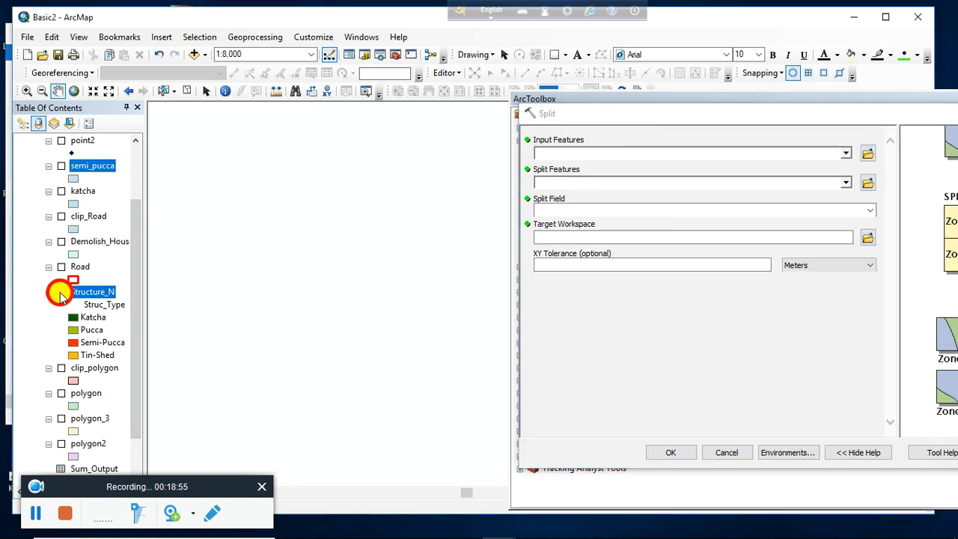
{"action": "left_click_drag", "start_coordinate": [299, 258], "coordinate": [332, 252]}
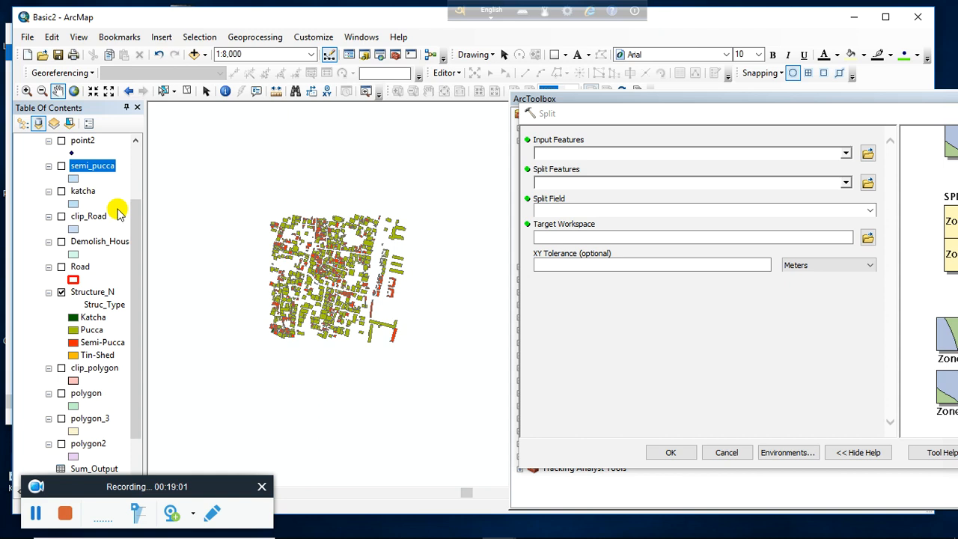
{"action": "left_click_drag", "start_coordinate": [141, 213], "coordinate": [142, 239]}
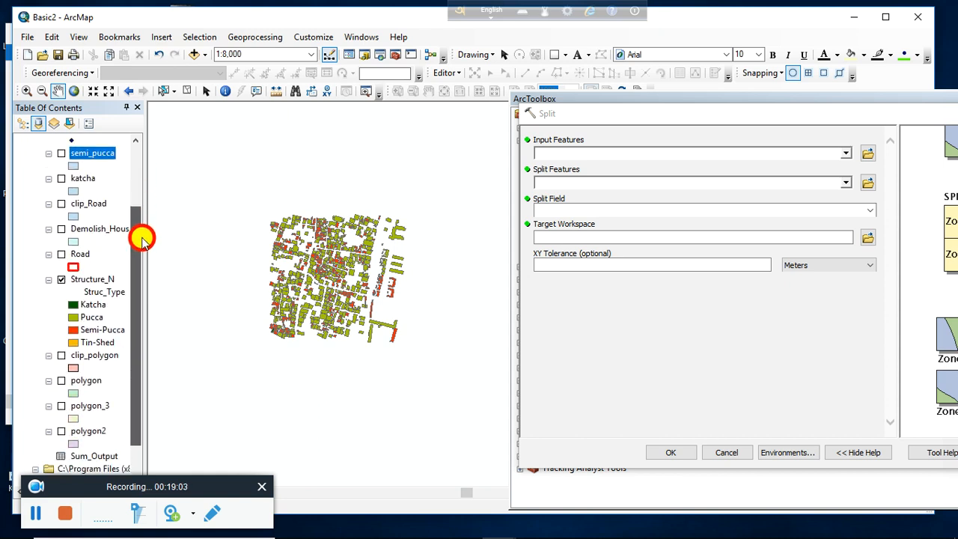
{"action": "left_click", "coordinate": [60, 382]}
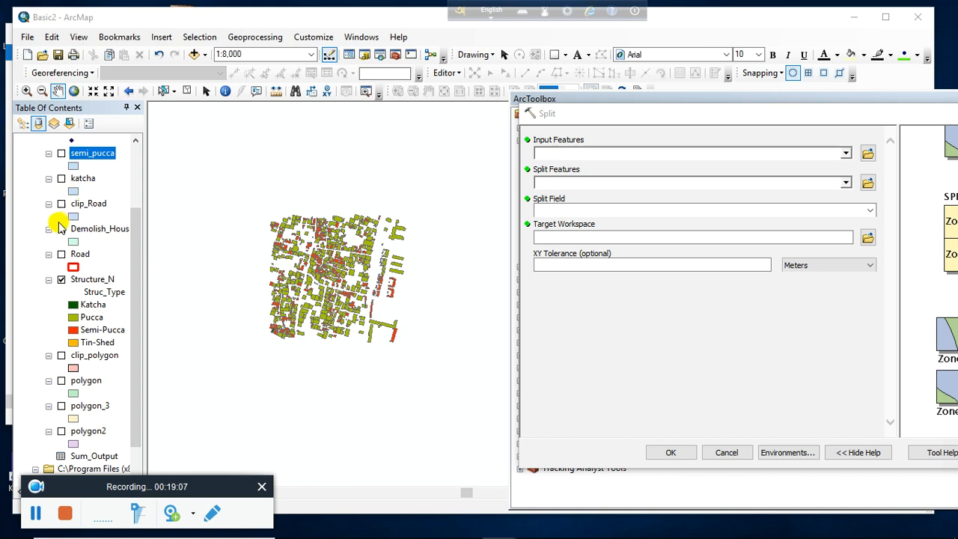
{"action": "left_click", "coordinate": [61, 356]}
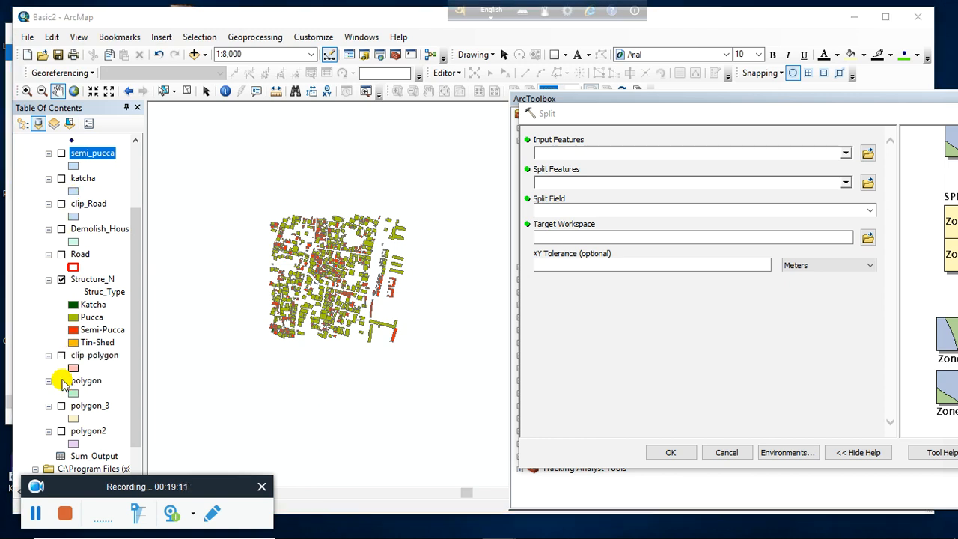
{"action": "scroll", "coordinate": [135, 346], "scroll_direction": "down", "scroll_amount": 1}
Add the Converted_Graphics.shp shapefile from the Basic folder to the map
{"action": "left_click_drag", "start_coordinate": [135, 346], "coordinate": [161, 140]}
{"action": "left_click", "coordinate": [204, 56]}
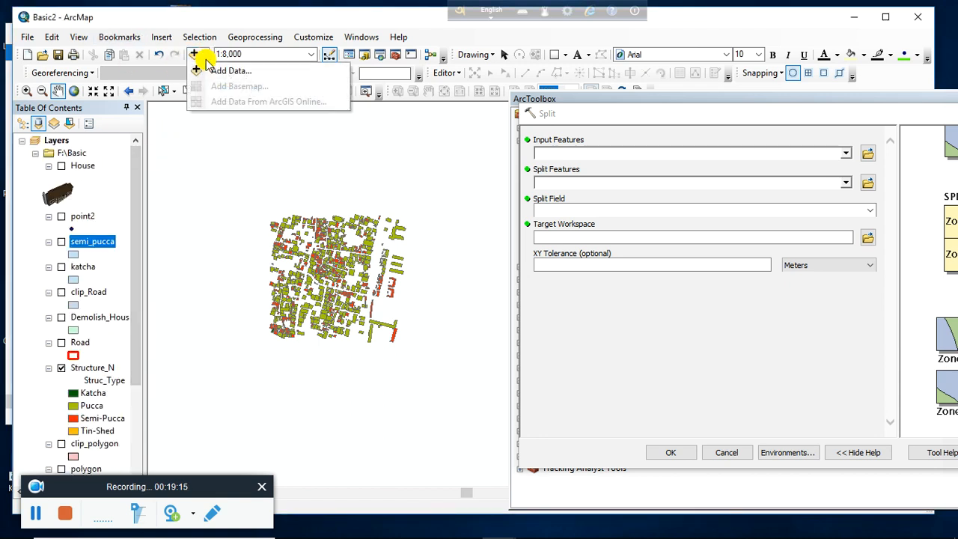
{"action": "left_click", "coordinate": [232, 69]}
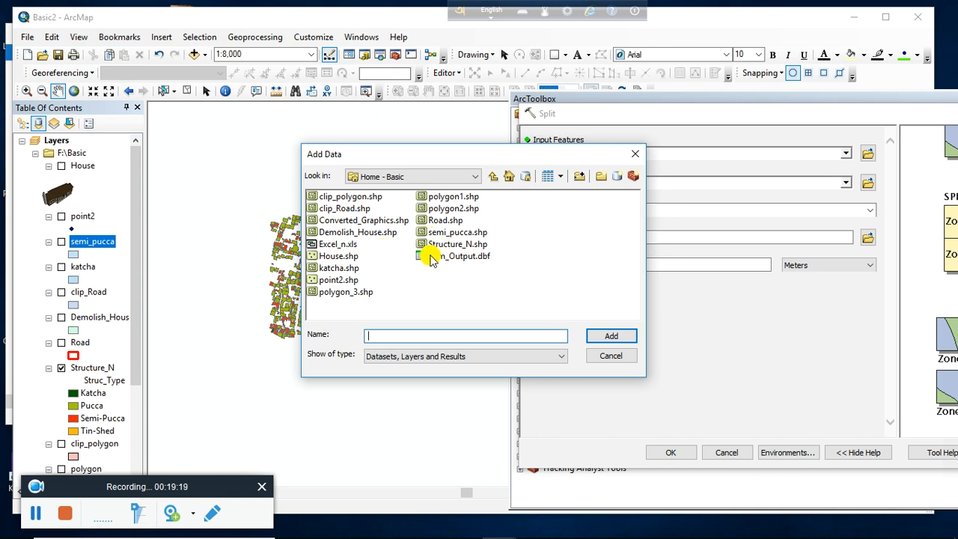
{"action": "left_click", "coordinate": [346, 220]}
{"action": "left_click", "coordinate": [608, 339]}
{"action": "left_click_drag", "start_coordinate": [349, 250], "coordinate": [365, 236]}
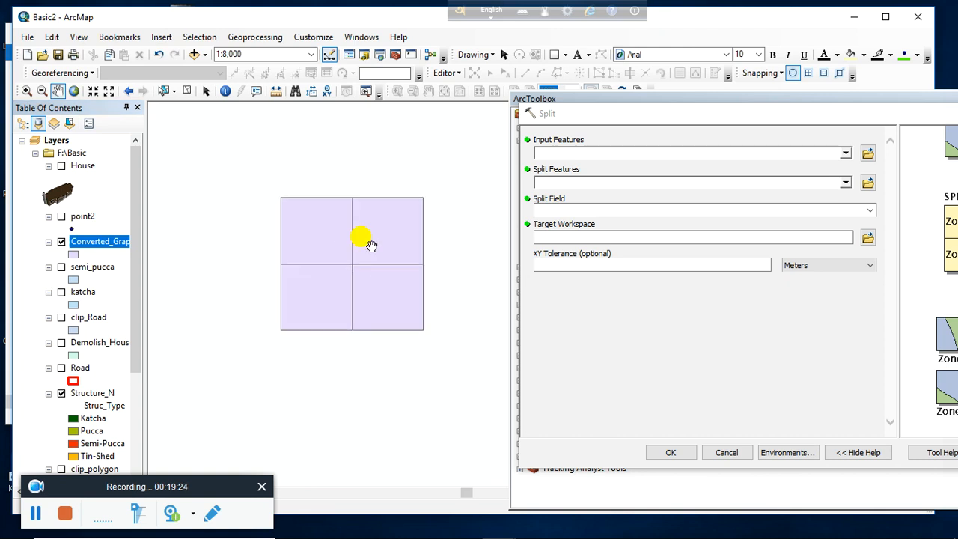
Turn on feature labels for the Converted_Graphics layer using the Name field and apply them
{"action": "right_click", "coordinate": [107, 247]}
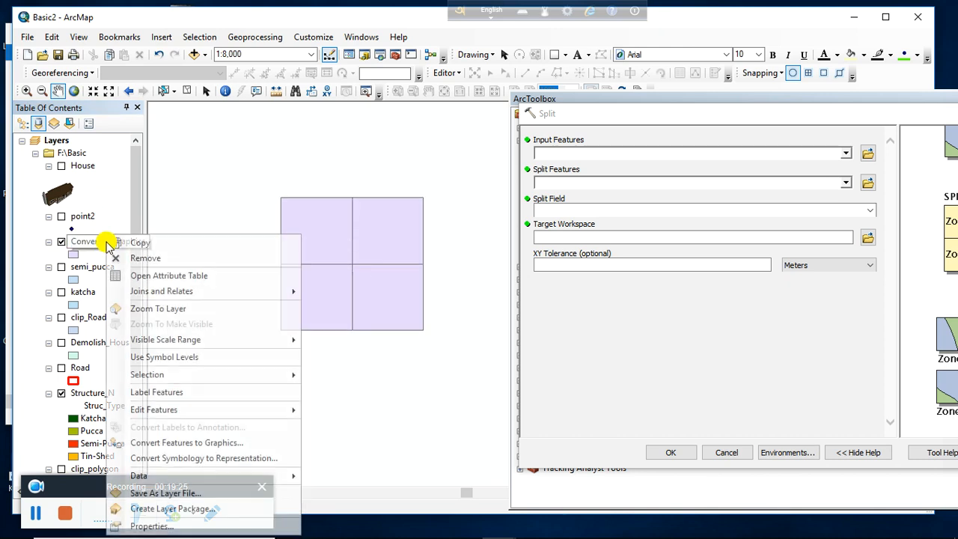
{"action": "left_click", "coordinate": [152, 527]}
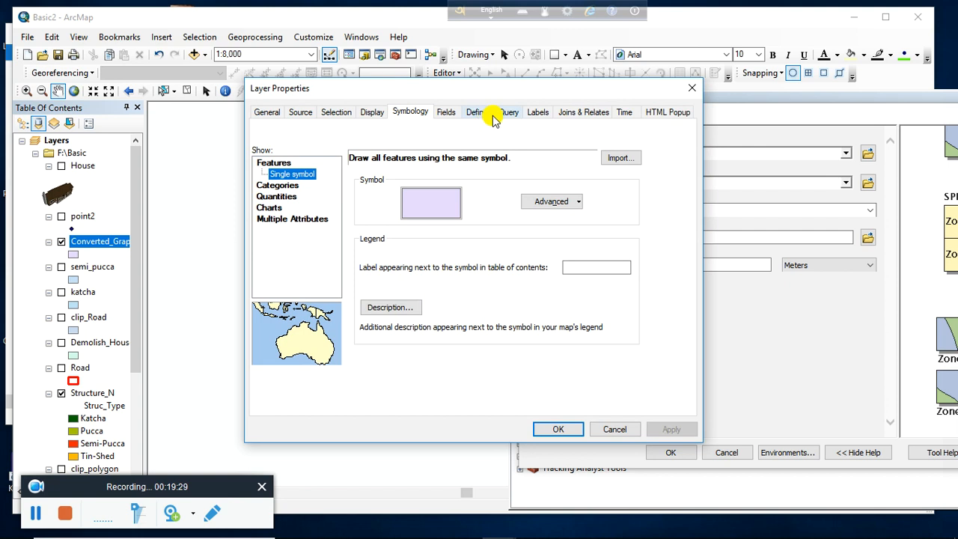
{"action": "left_click", "coordinate": [535, 112]}
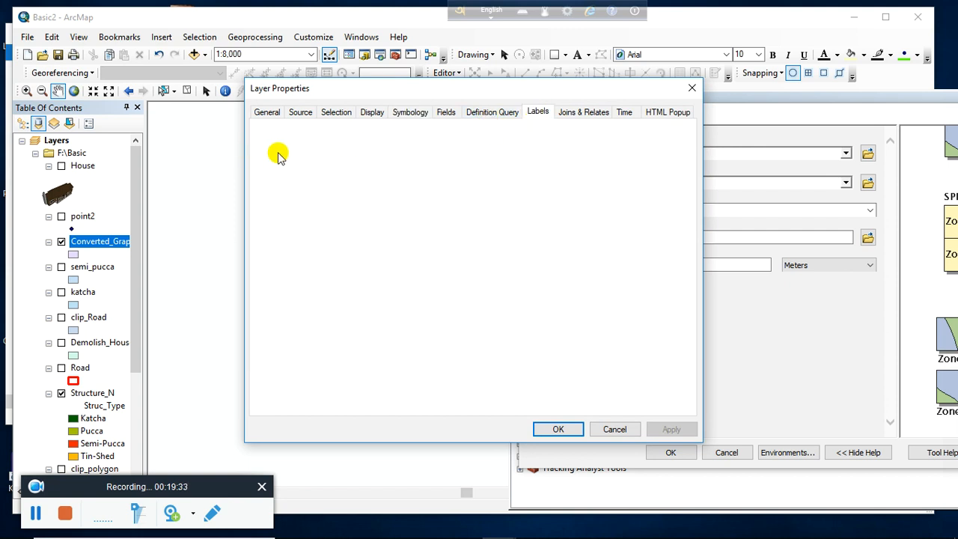
{"action": "left_click", "coordinate": [264, 131]}
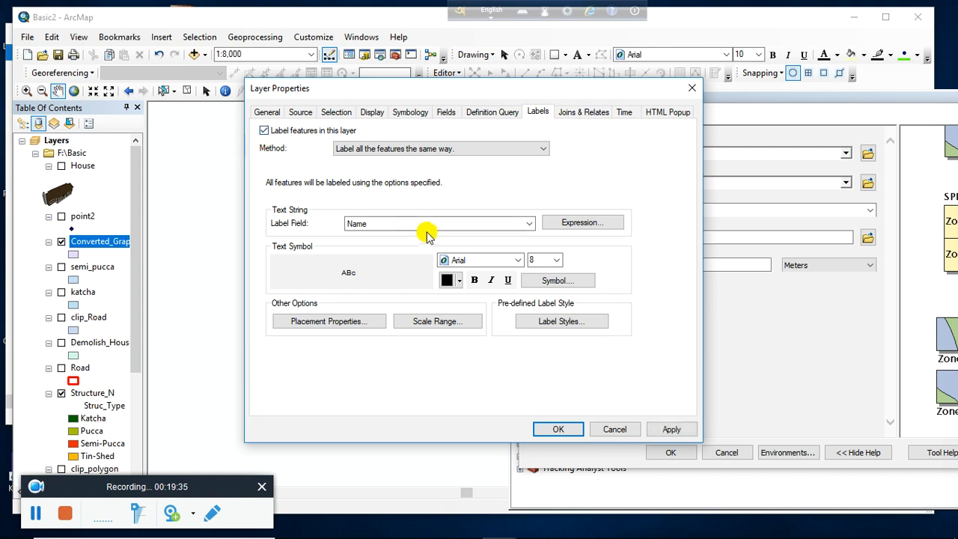
{"action": "left_click", "coordinate": [424, 225]}
{"action": "left_click", "coordinate": [369, 246]}
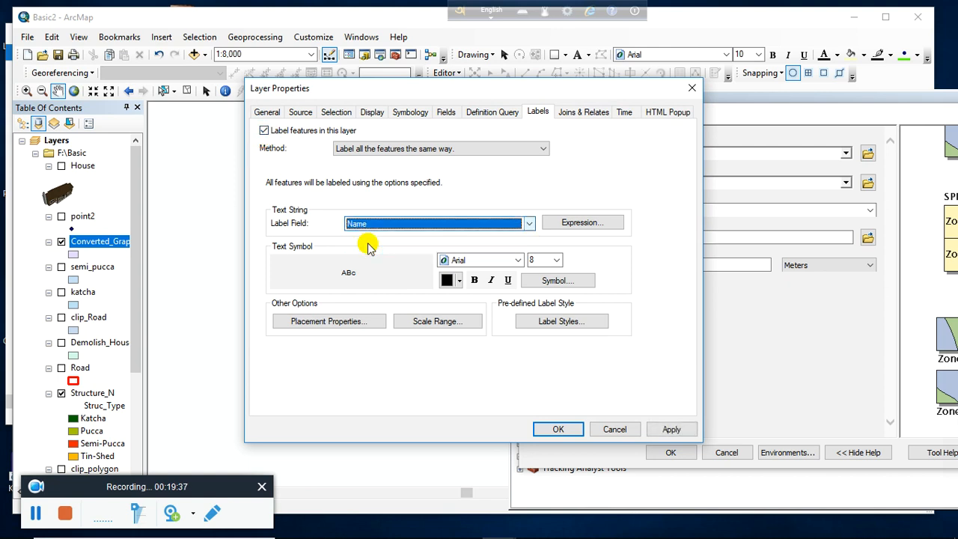
{"action": "left_click", "coordinate": [668, 428]}
{"action": "left_click", "coordinate": [557, 429]}
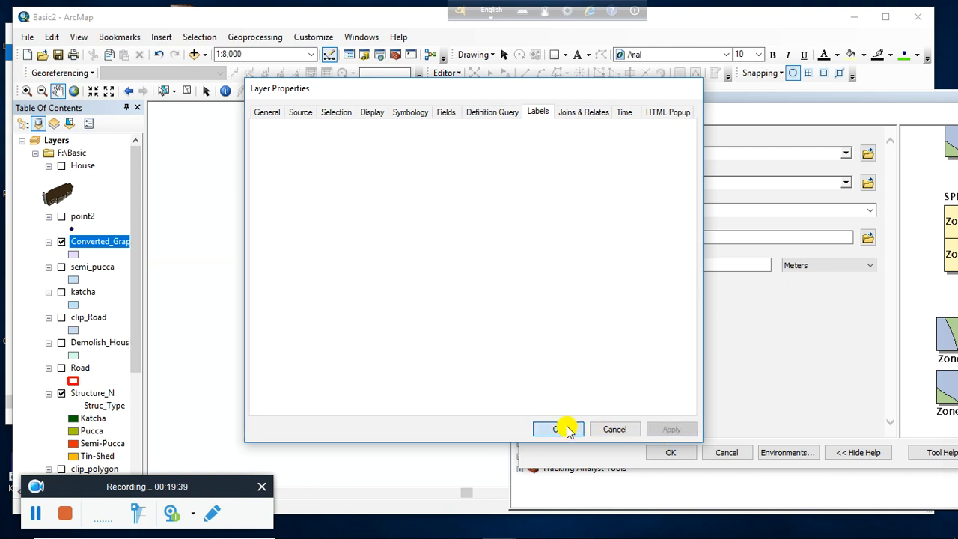
{"action": "left_click_drag", "start_coordinate": [342, 247], "coordinate": [352, 247]}
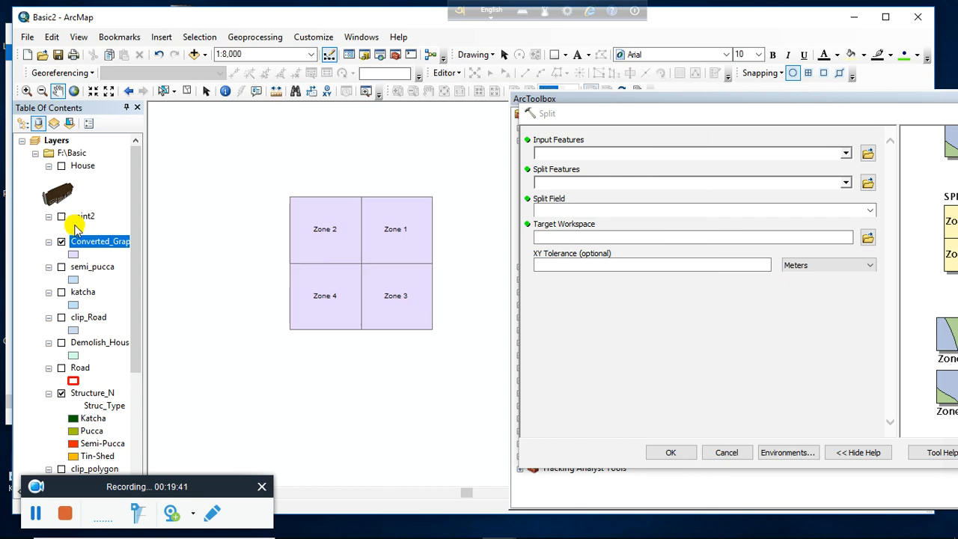
Change the Converted_Graphics symbol to Hollow and look over the structures within each labelled zone
{"action": "left_click", "coordinate": [73, 255]}
{"action": "left_click", "coordinate": [310, 255]}
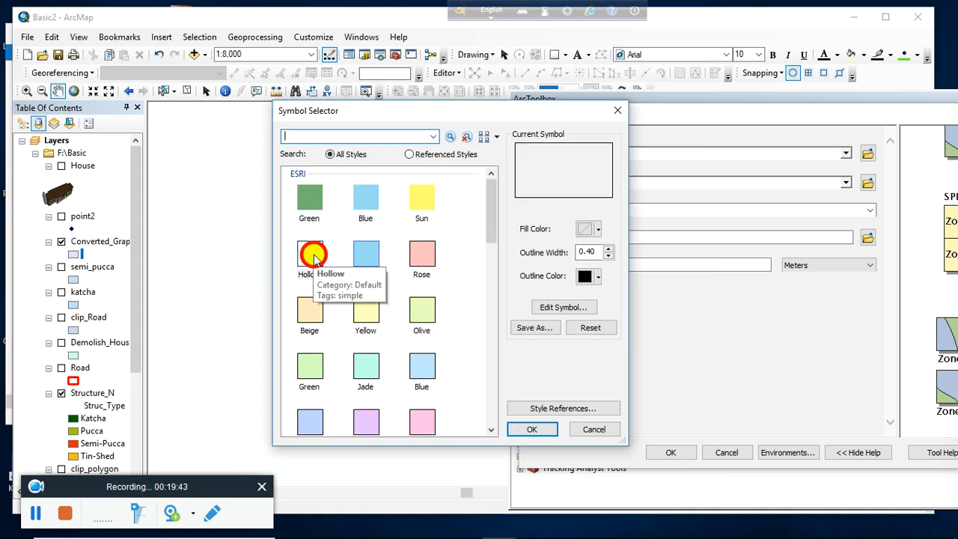
{"action": "left_click", "coordinate": [533, 428]}
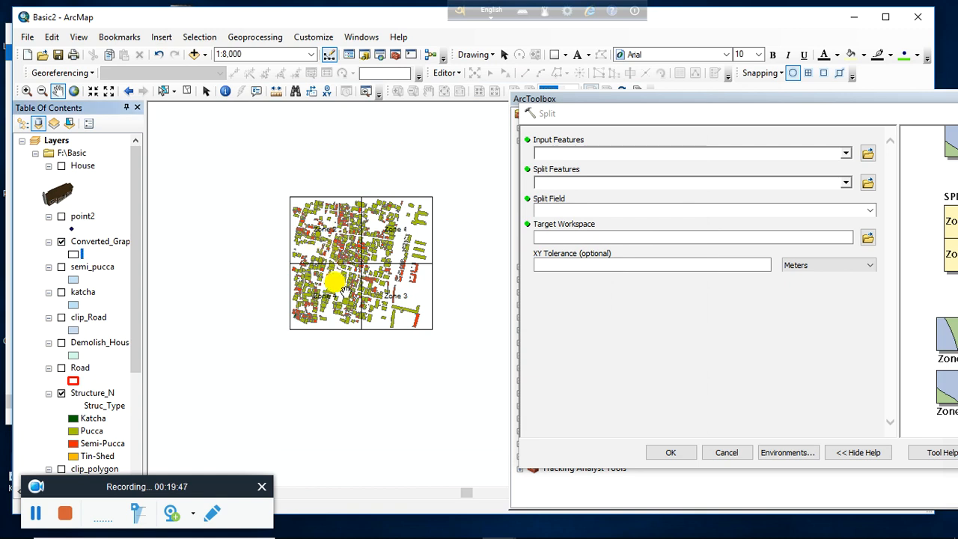
{"action": "scroll", "coordinate": [345, 288], "scroll_direction": "down", "scroll_amount": 2}
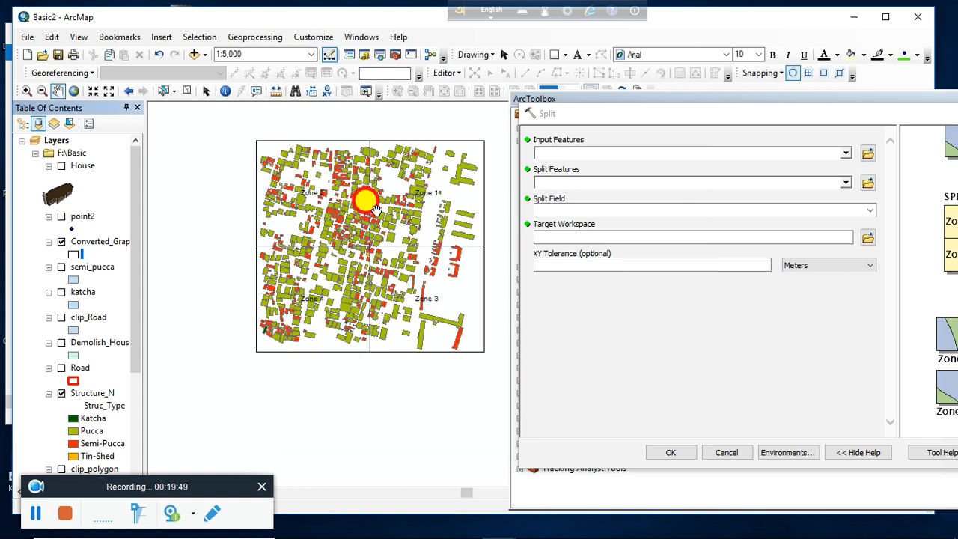
{"action": "left_click_drag", "start_coordinate": [372, 209], "coordinate": [356, 213]}
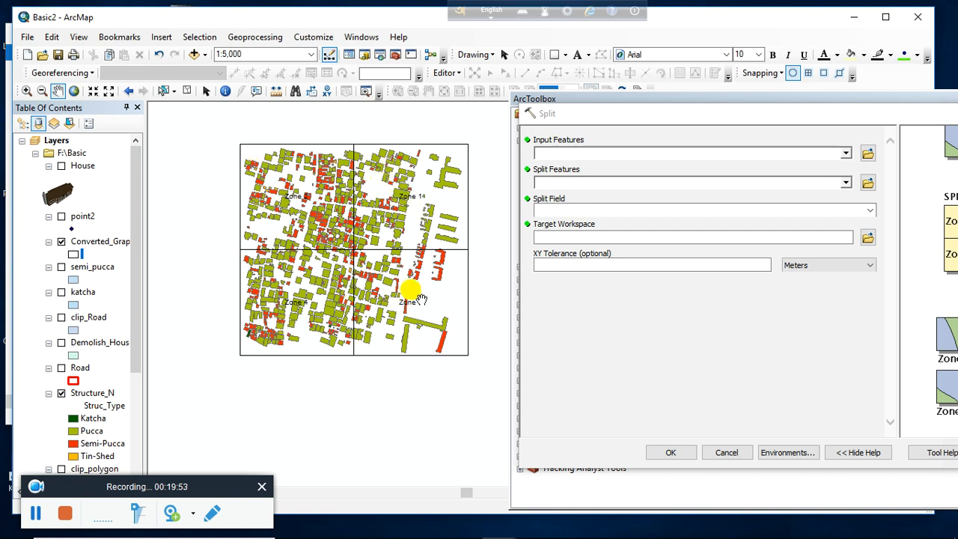
Set the Split inputs to Structure_N as input features, Converted_Graphics as split features and Name as the split field
{"action": "left_click_drag", "start_coordinate": [623, 113], "coordinate": [507, 120]}
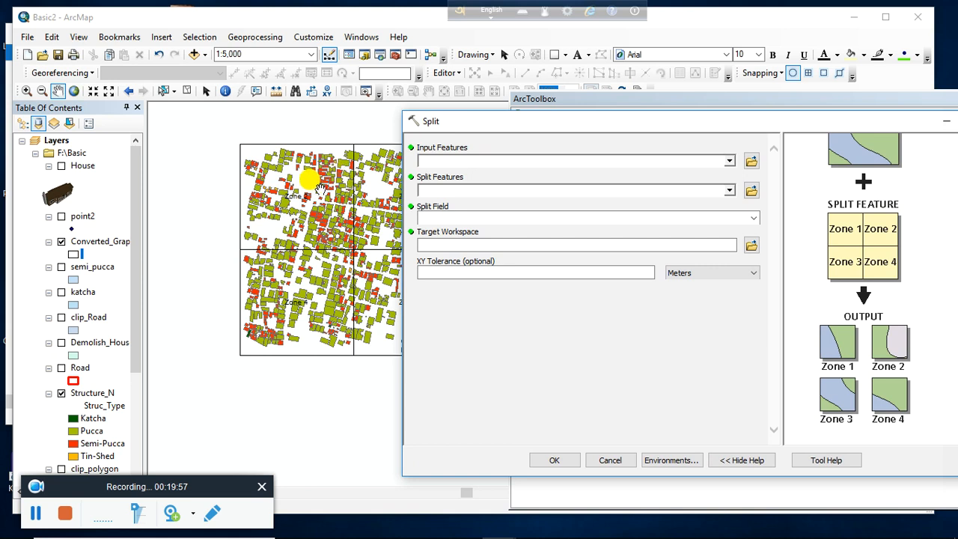
{"action": "left_click_drag", "start_coordinate": [88, 394], "coordinate": [453, 159]}
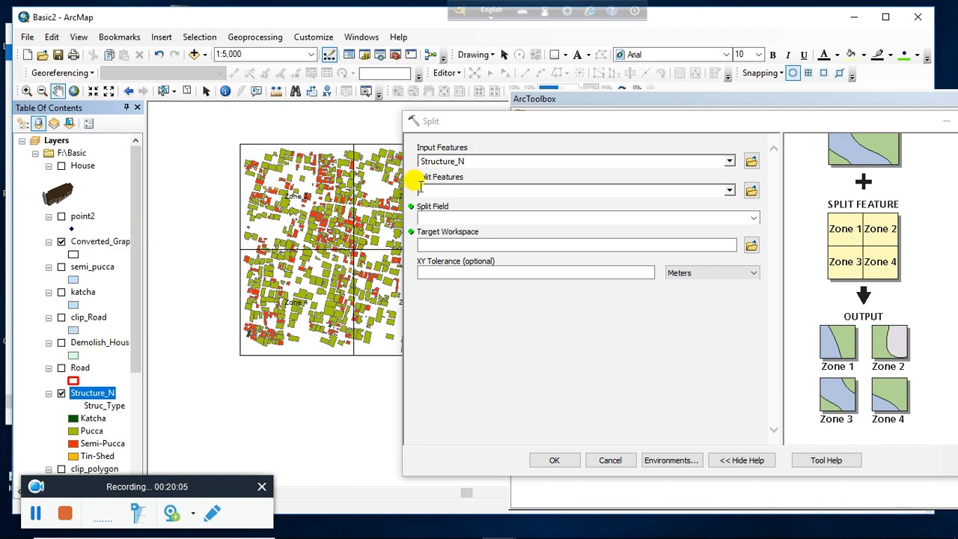
{"action": "left_click_drag", "start_coordinate": [101, 242], "coordinate": [465, 191]}
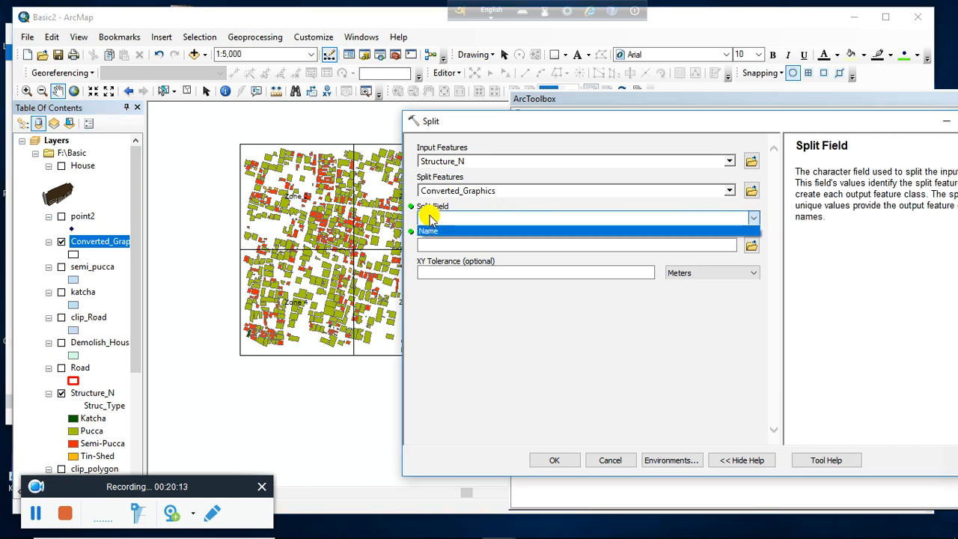
{"action": "left_click", "coordinate": [431, 230]}
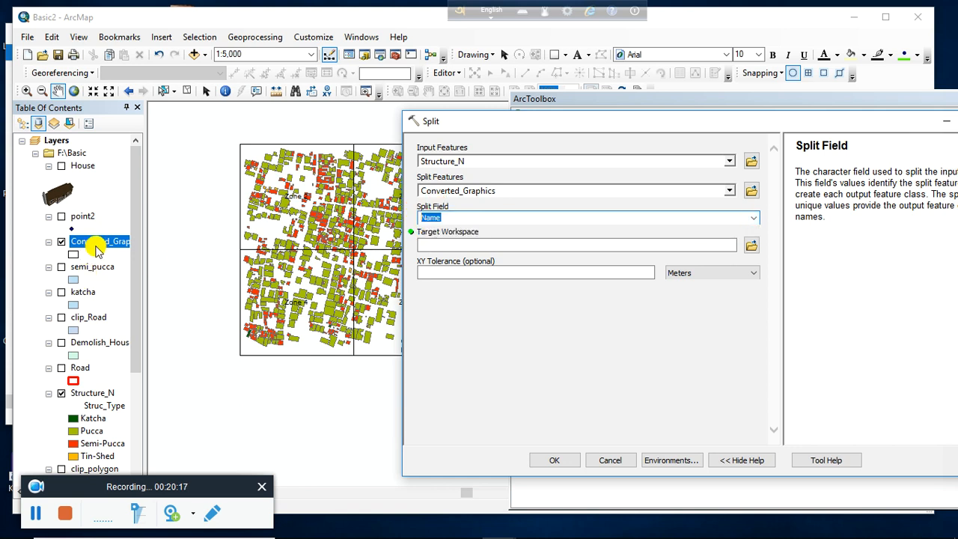
Examine the zone values in the Name field of the Converted_Graphics attribute table and return to the Split dialog
{"action": "right_click", "coordinate": [96, 244]}
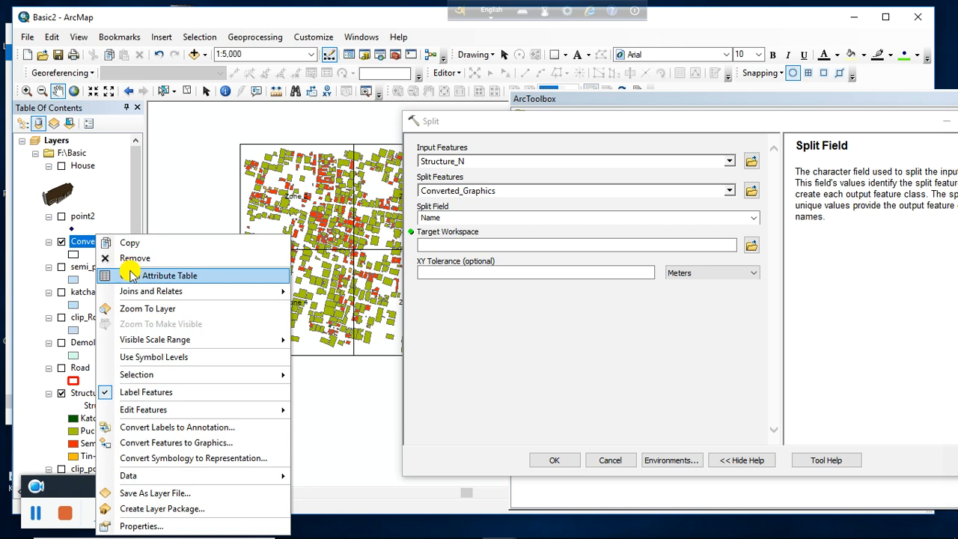
{"action": "left_click", "coordinate": [130, 273]}
{"action": "left_click", "coordinate": [611, 147]}
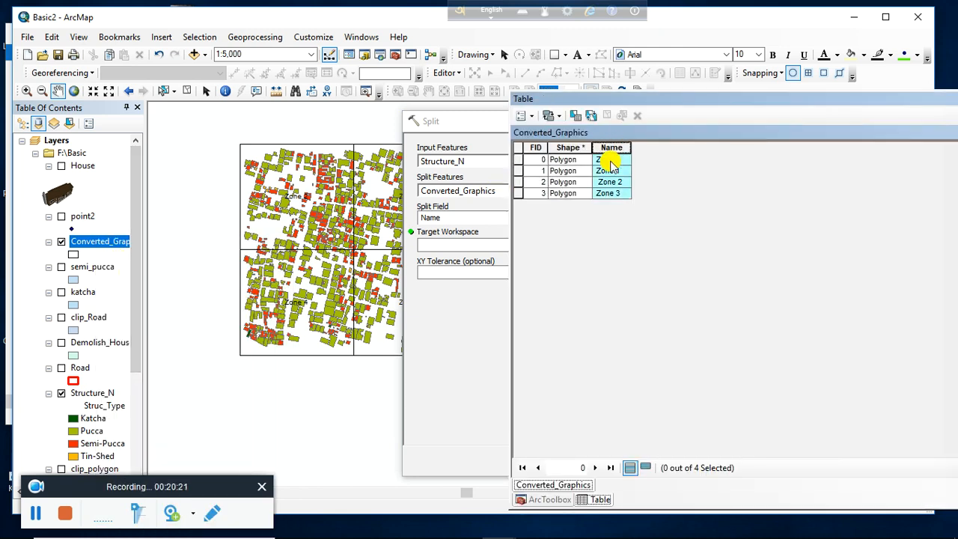
{"action": "left_click_drag", "start_coordinate": [865, 101], "coordinate": [377, 81]}
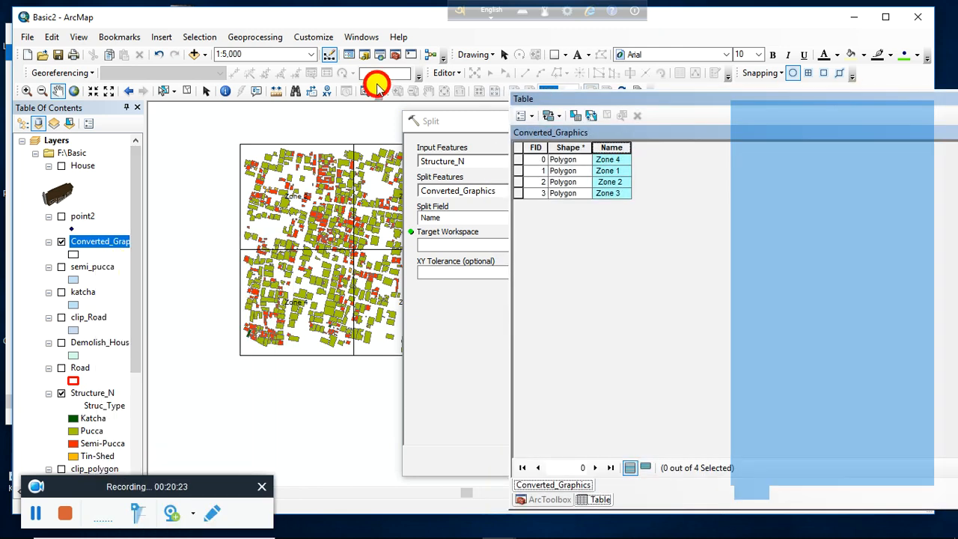
{"action": "left_click", "coordinate": [517, 91]}
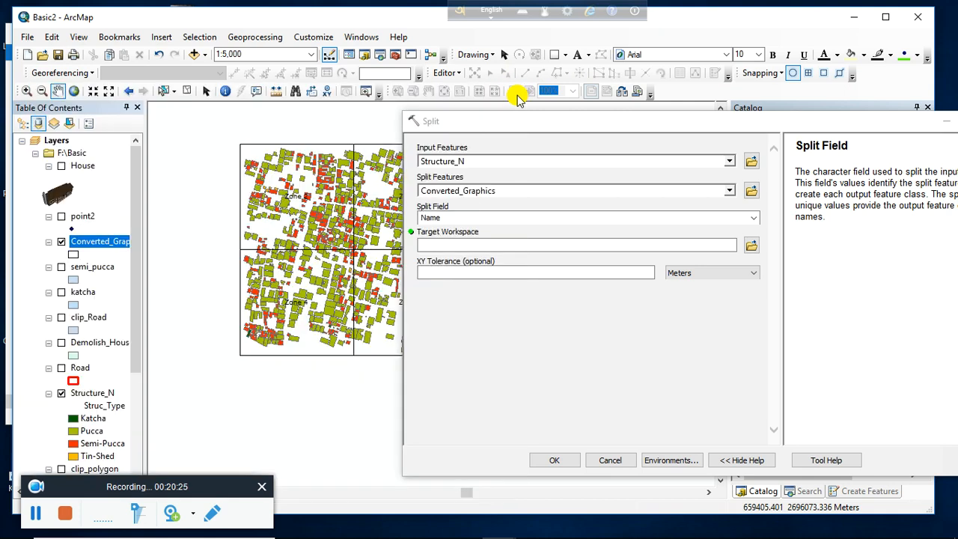
Create a Test folder in Basic as the target workspace and run the Split tool
{"action": "left_click", "coordinate": [752, 246]}
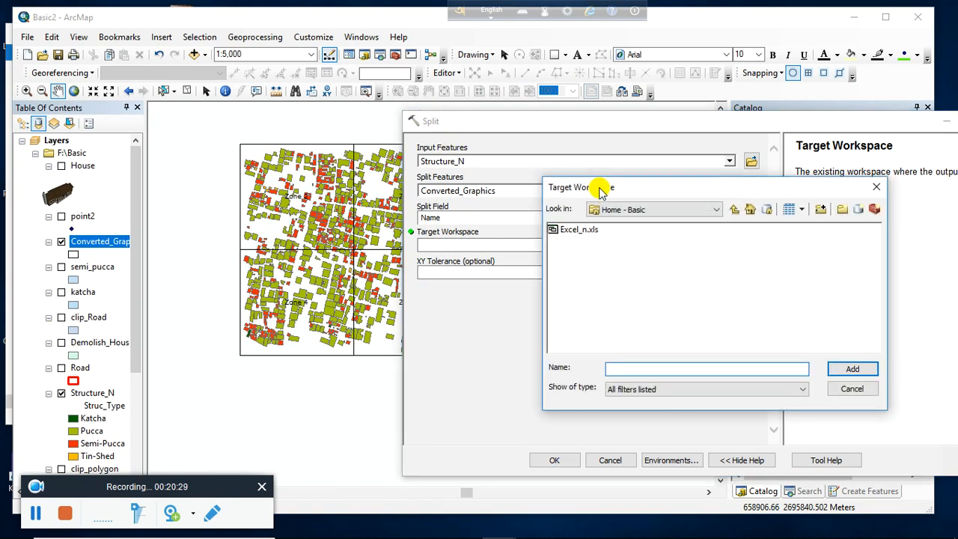
{"action": "left_click_drag", "start_coordinate": [573, 185], "coordinate": [425, 176]}
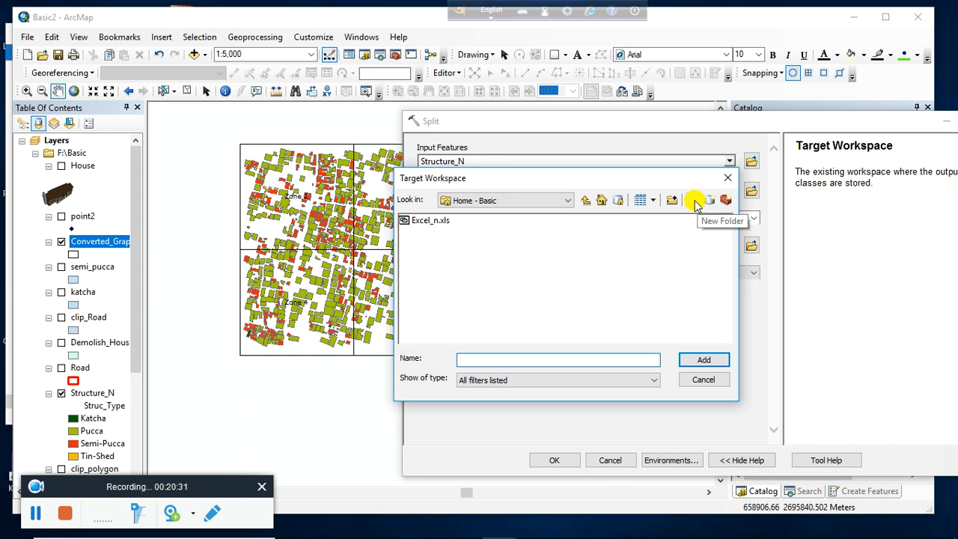
{"action": "left_click", "coordinate": [695, 202]}
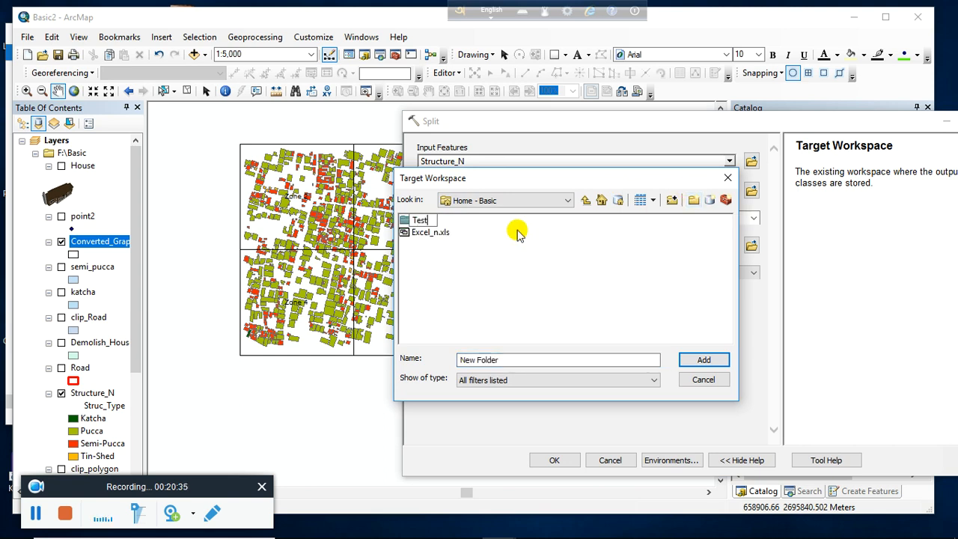
{"action": "left_click", "coordinate": [472, 257]}
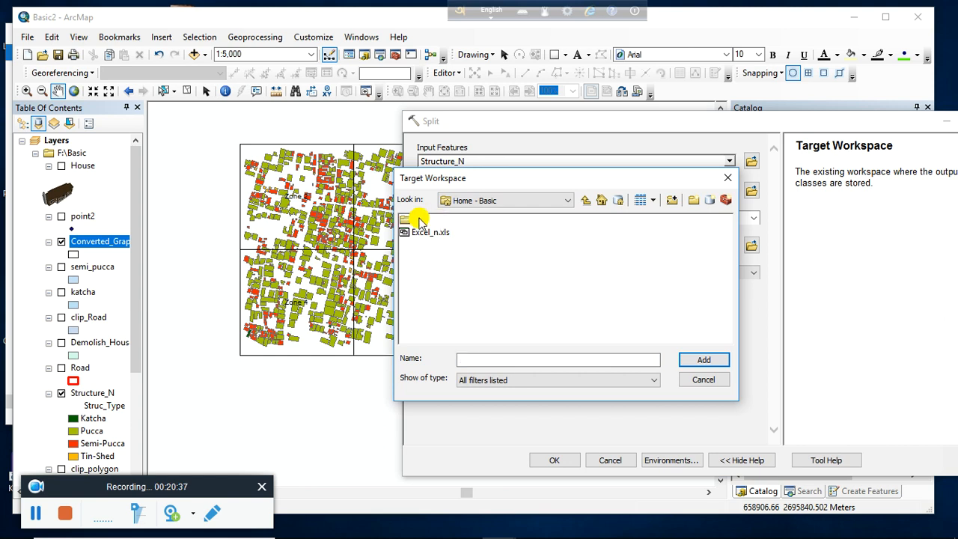
{"action": "left_click", "coordinate": [687, 360]}
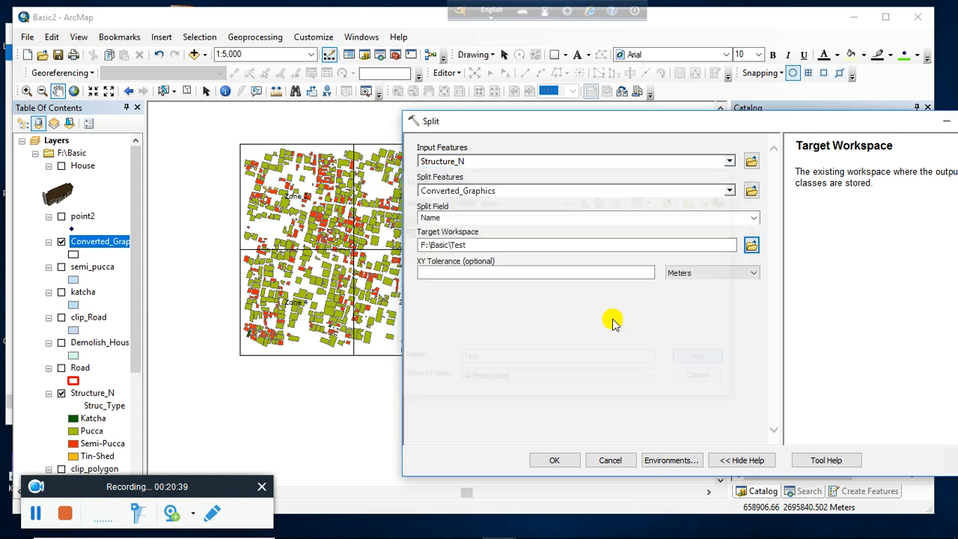
{"action": "left_click", "coordinate": [552, 459]}
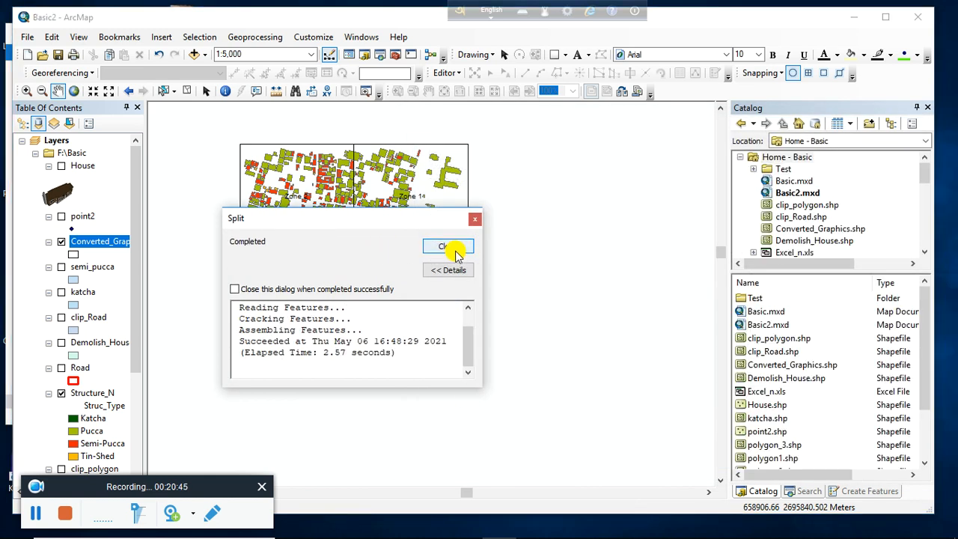
{"action": "left_click", "coordinate": [449, 247]}
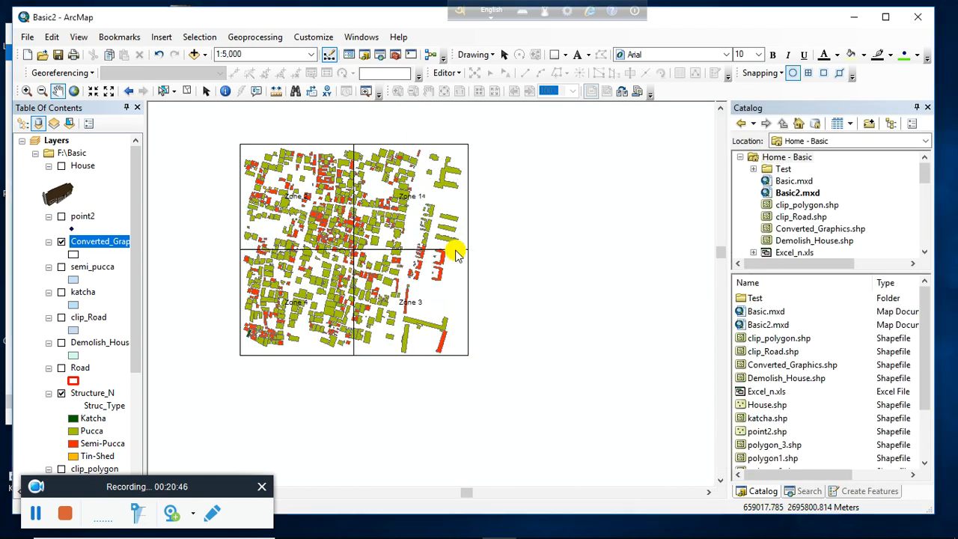
Add the Zone 1, Zone 2, Zone 3 and Zone 4 shapefiles from the Test folder to the map
{"action": "left_click", "coordinate": [206, 55]}
{"action": "left_click", "coordinate": [225, 73]}
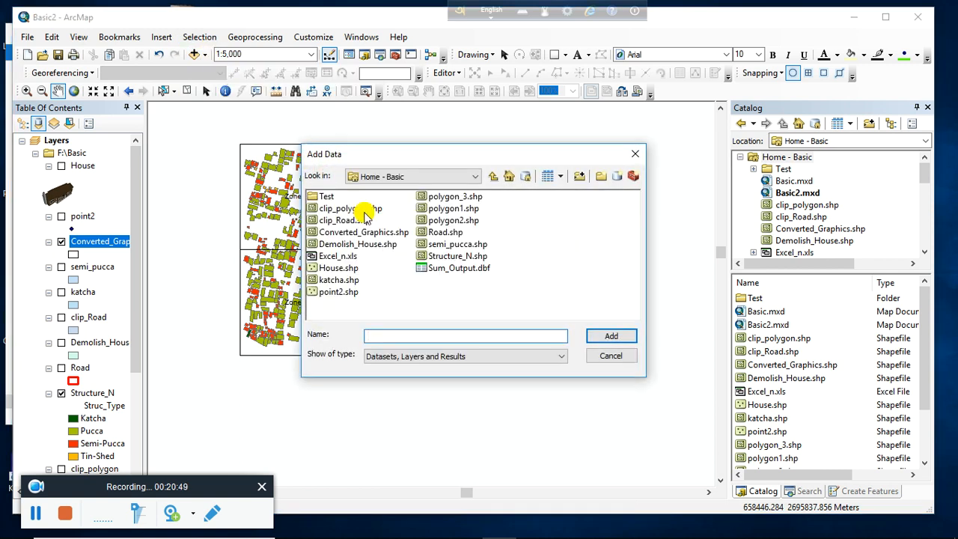
{"action": "double_click", "coordinate": [322, 200]}
{"action": "left_click_drag", "start_coordinate": [336, 247], "coordinate": [341, 195]}
{"action": "left_click", "coordinate": [610, 336]}
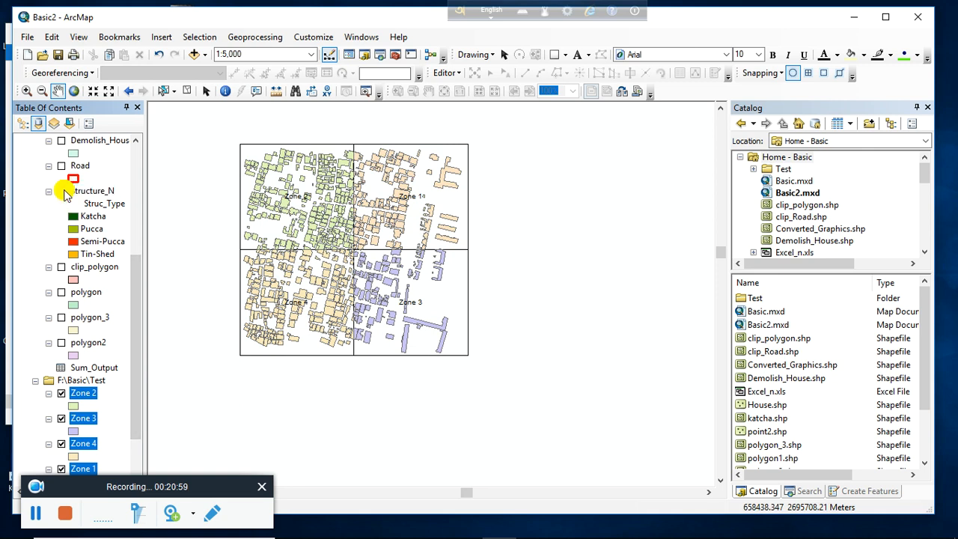
Hide the four zone layers one by one and display only Zone 2 again
{"action": "left_click", "coordinate": [61, 393]}
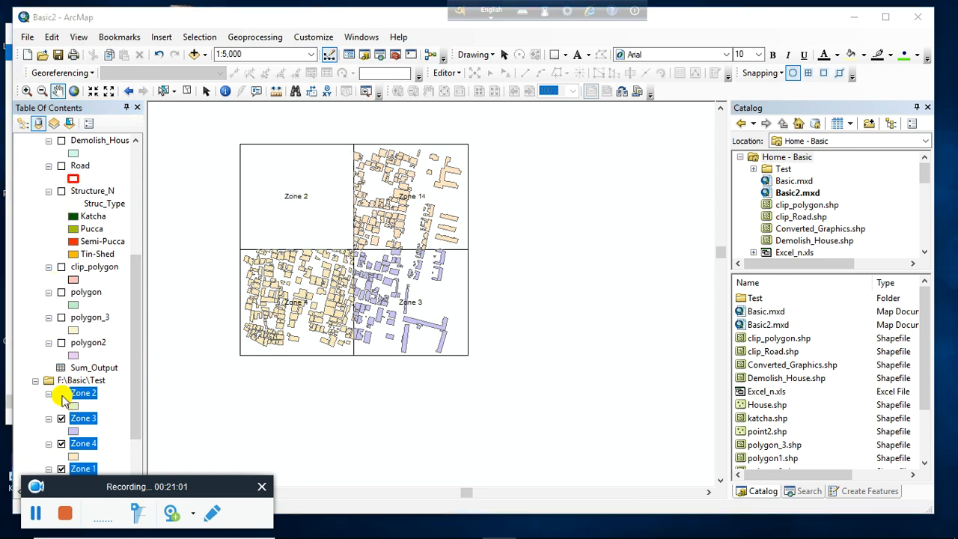
{"action": "left_click", "coordinate": [61, 419]}
{"action": "left_click_drag", "start_coordinate": [137, 381], "coordinate": [137, 406]}
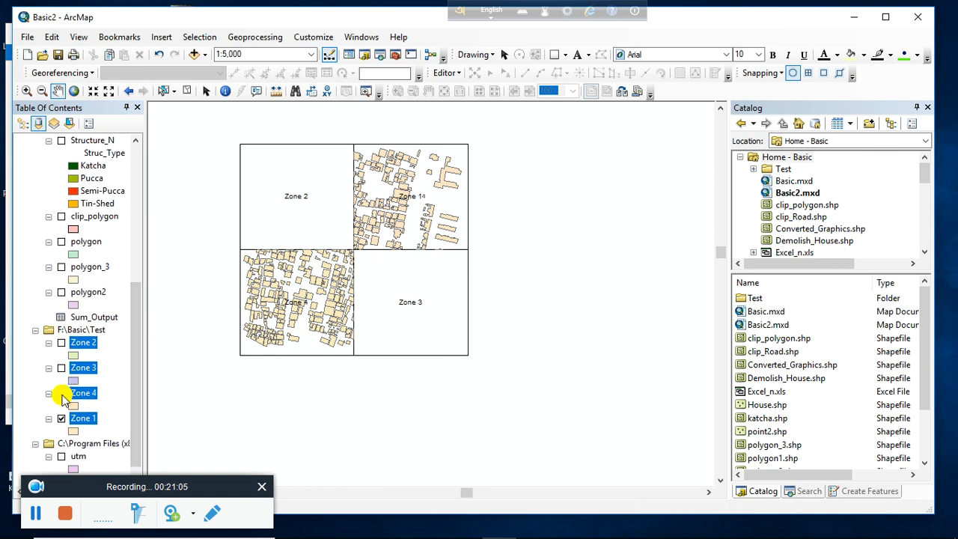
{"action": "left_click", "coordinate": [62, 393]}
{"action": "left_click", "coordinate": [61, 418]}
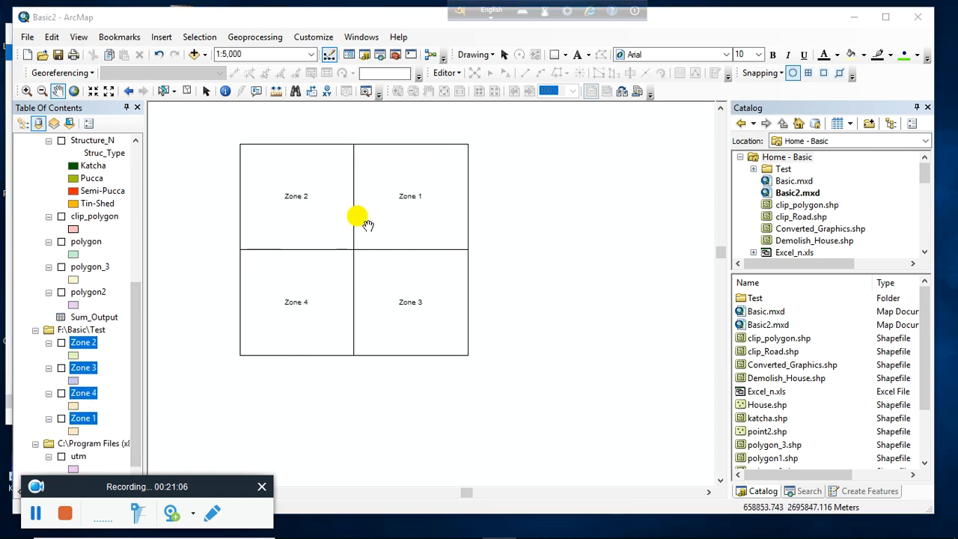
{"action": "left_click", "coordinate": [61, 343]}
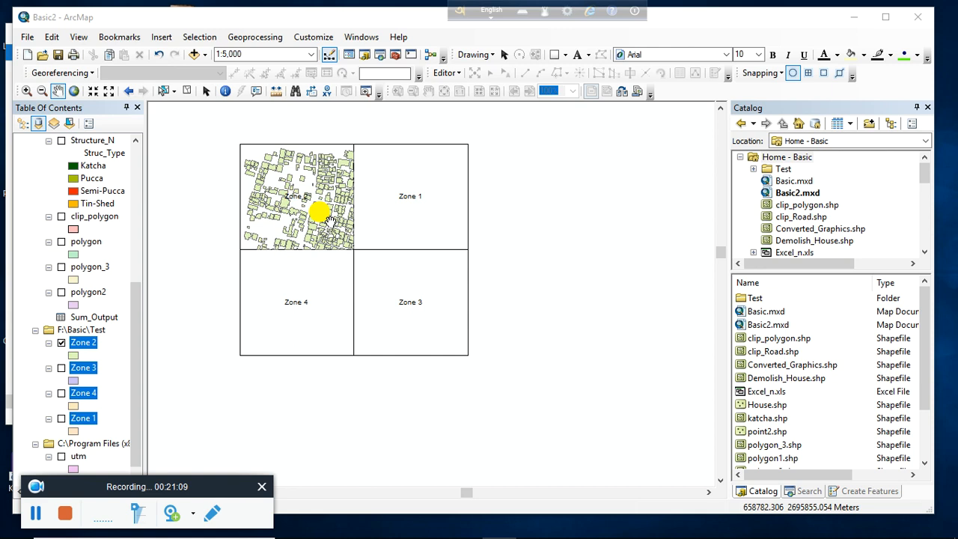
Start the Split By Attributes tool from the Extract toolset with Structure_N as the input table
{"action": "left_click", "coordinate": [395, 55]}
{"action": "left_click_drag", "start_coordinate": [197, 91], "coordinate": [759, 92]}
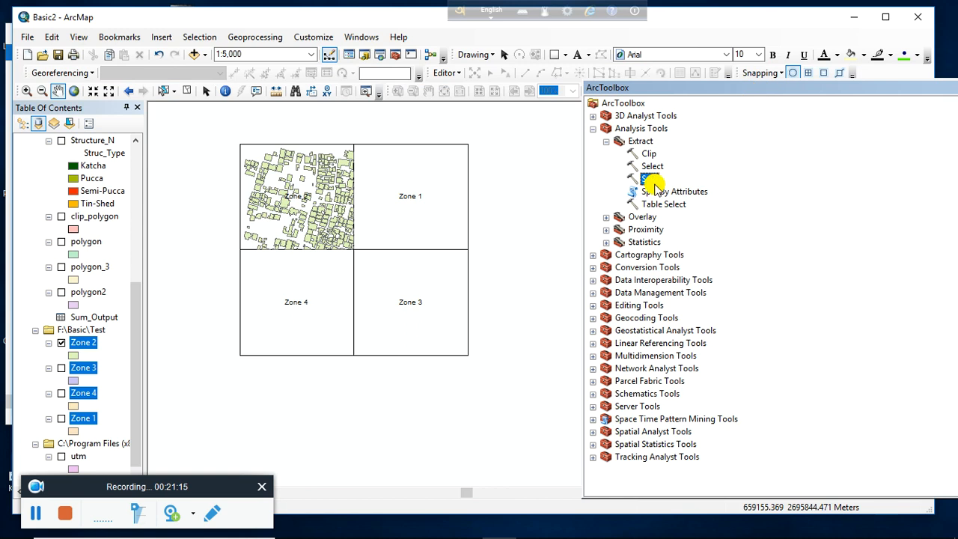
{"action": "double_click", "coordinate": [663, 192]}
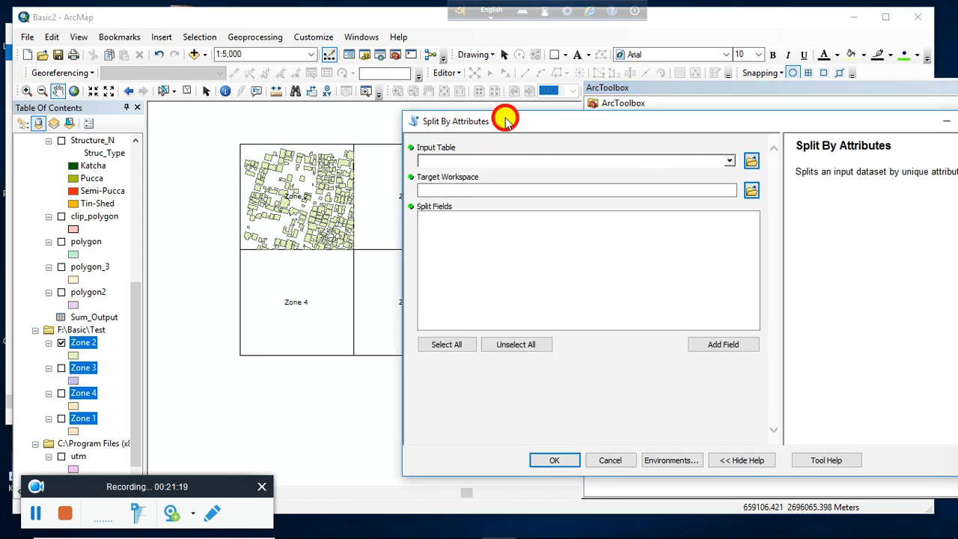
{"action": "left_click_drag", "start_coordinate": [503, 120], "coordinate": [303, 120]}
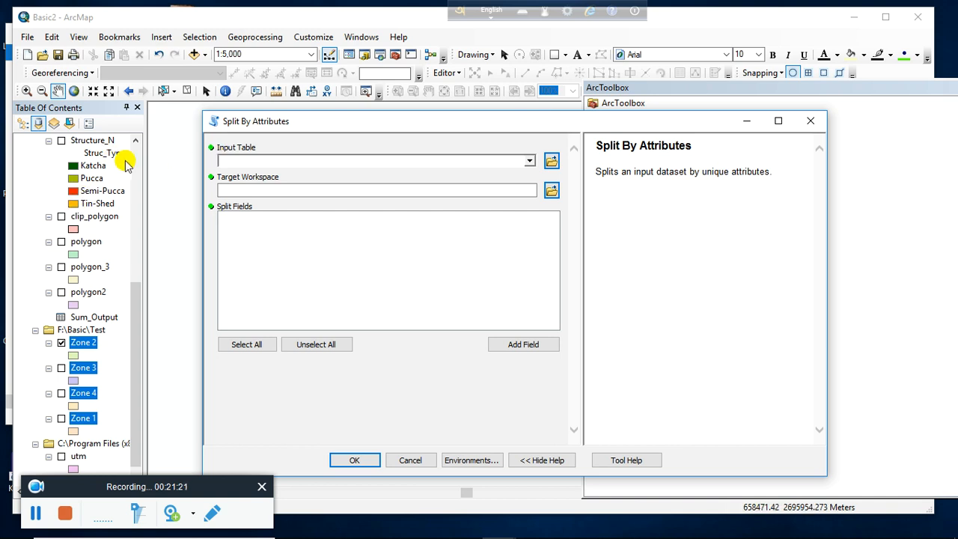
{"action": "left_click_drag", "start_coordinate": [137, 300], "coordinate": [141, 242]}
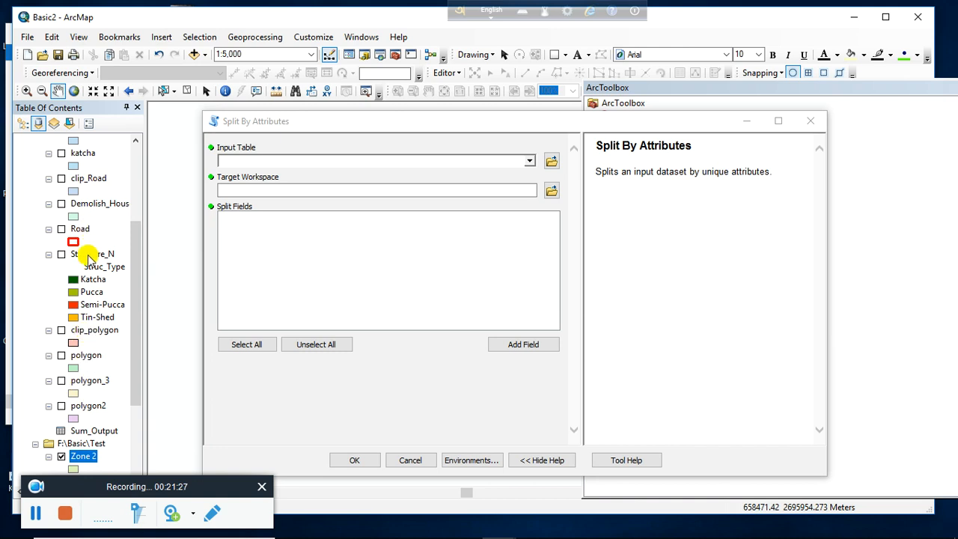
{"action": "left_click_drag", "start_coordinate": [88, 257], "coordinate": [232, 150]}
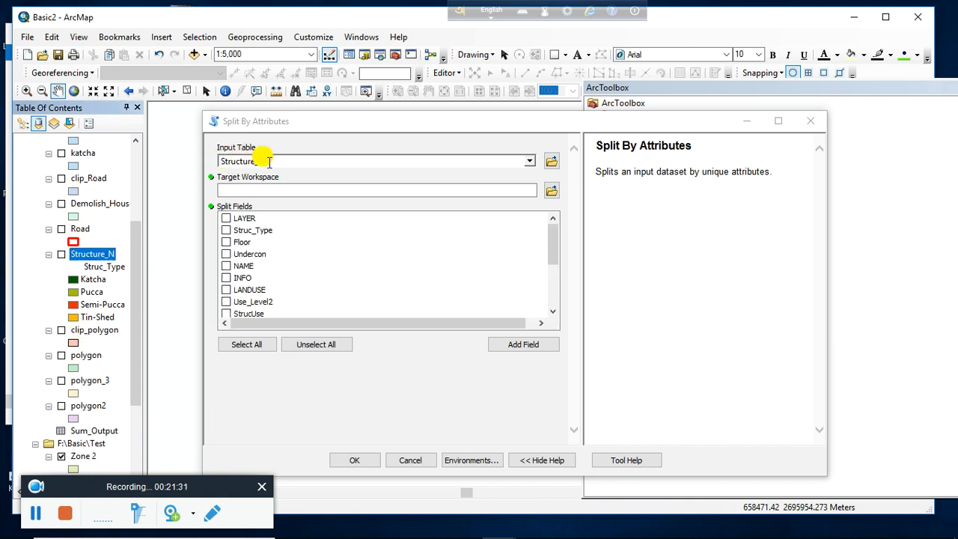
{"action": "left_click", "coordinate": [269, 161]}
Choose Floor as the split field in the Split By Attributes dialog, keeping the map in view
{"action": "left_click_drag", "start_coordinate": [311, 121], "coordinate": [633, 124]}
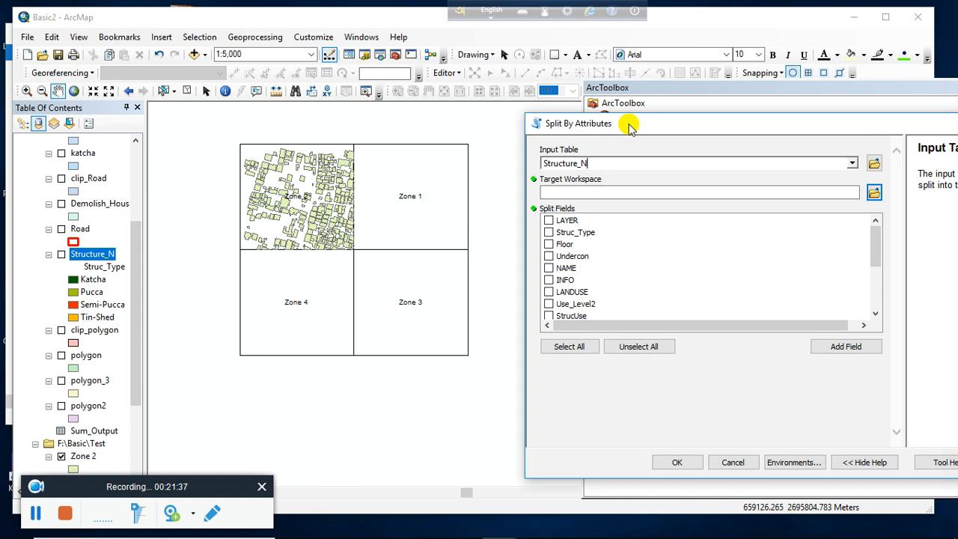
{"action": "left_click_drag", "start_coordinate": [629, 121], "coordinate": [554, 124]}
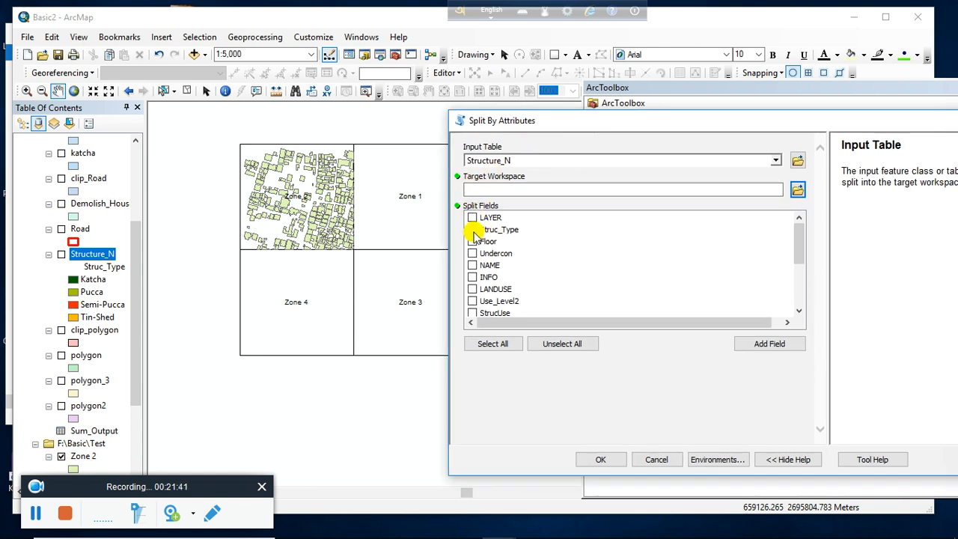
{"action": "left_click", "coordinate": [472, 245]}
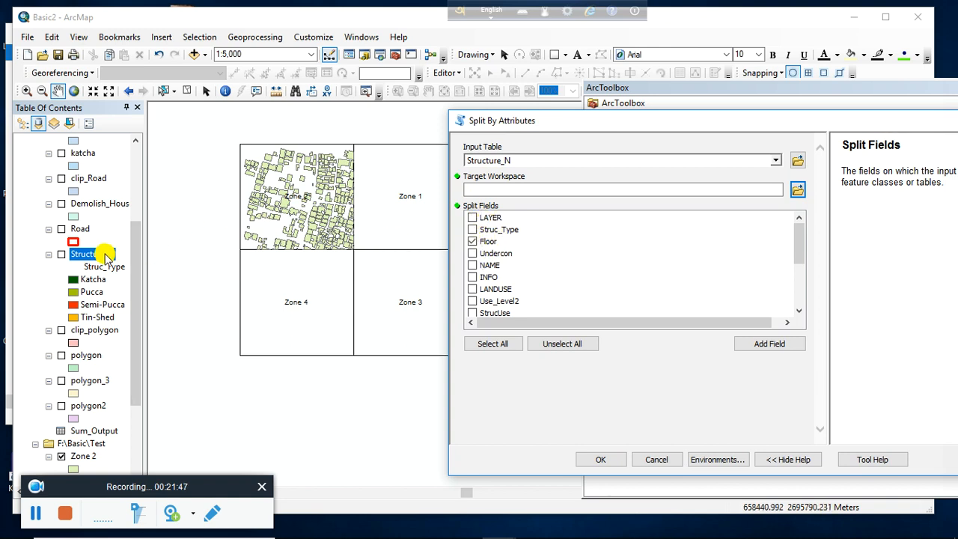
Examine the Floor values in the Structure_N attribute table and return to the Split By Attributes dialog
{"action": "right_click", "coordinate": [105, 256]}
{"action": "left_click", "coordinate": [142, 273]}
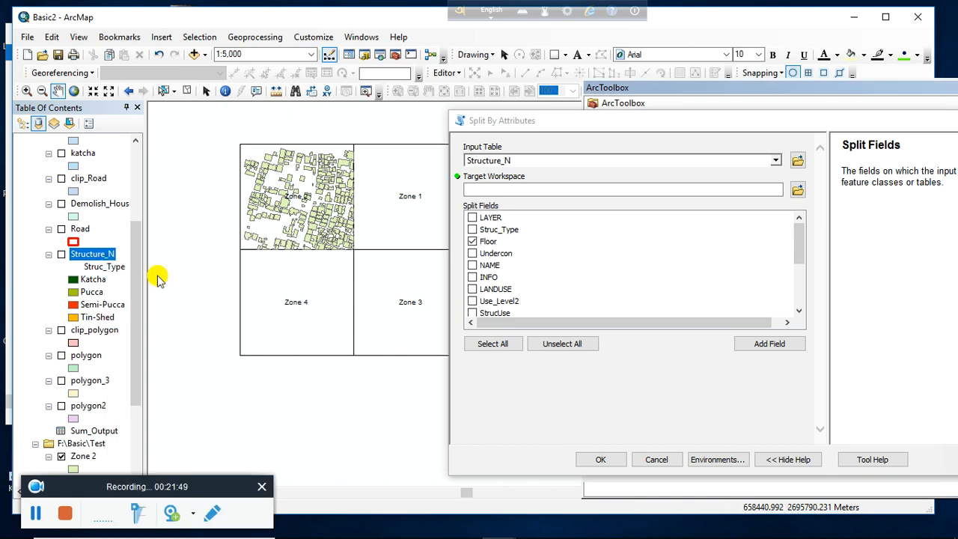
{"action": "left_click", "coordinate": [784, 139]}
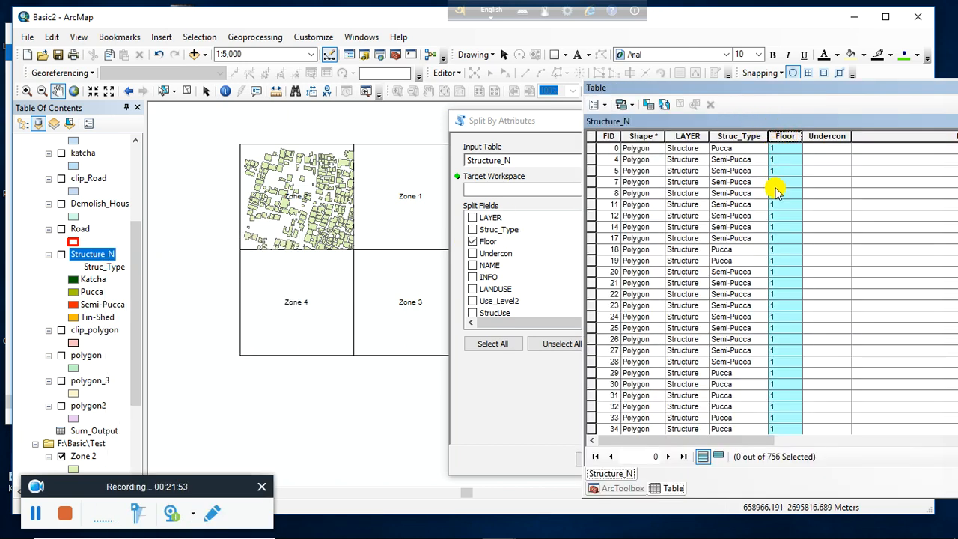
{"action": "scroll", "coordinate": [805, 361], "scroll_direction": "down", "scroll_amount": 20}
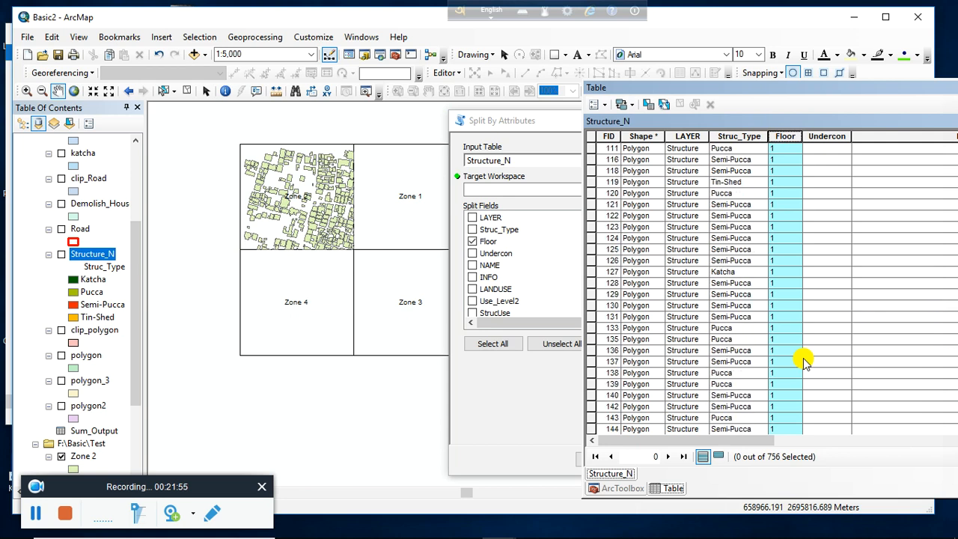
{"action": "scroll", "coordinate": [805, 361], "scroll_direction": "down", "scroll_amount": 20}
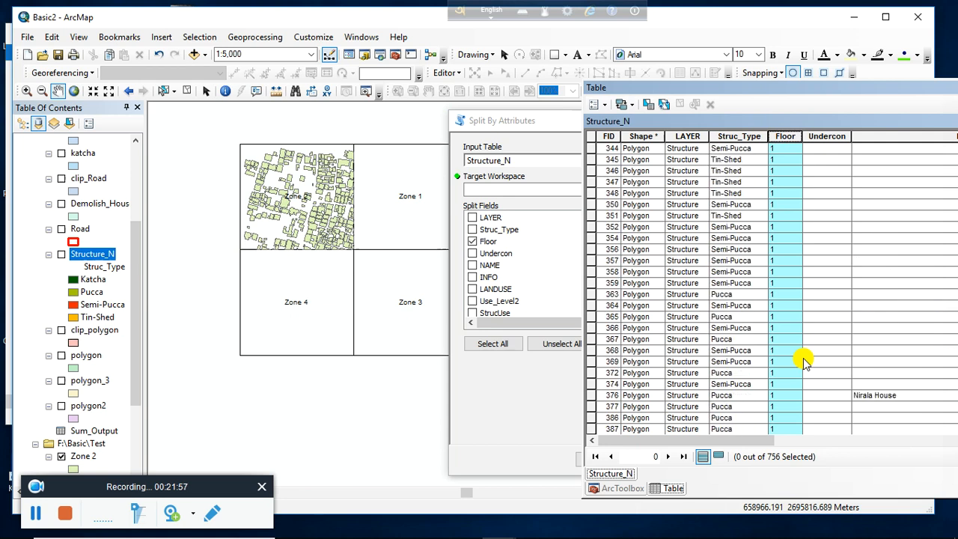
{"action": "scroll", "coordinate": [805, 361], "scroll_direction": "down", "scroll_amount": 20}
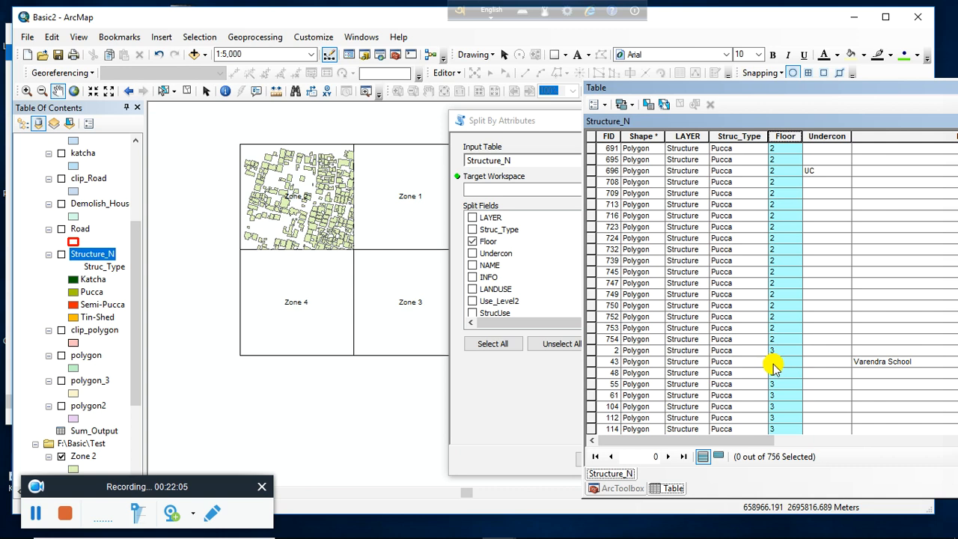
{"action": "left_click", "coordinate": [533, 120]}
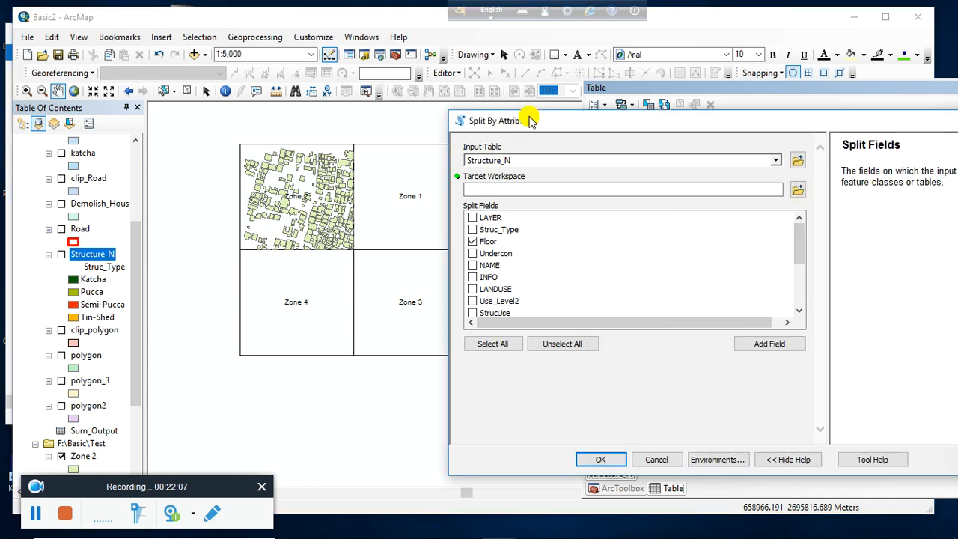
Set the target workspace to F:\Basic\Test with Floor as the split field and run Split By Attributes on Structure_N
{"action": "left_click", "coordinate": [472, 241]}
{"action": "left_click", "coordinate": [477, 242]}
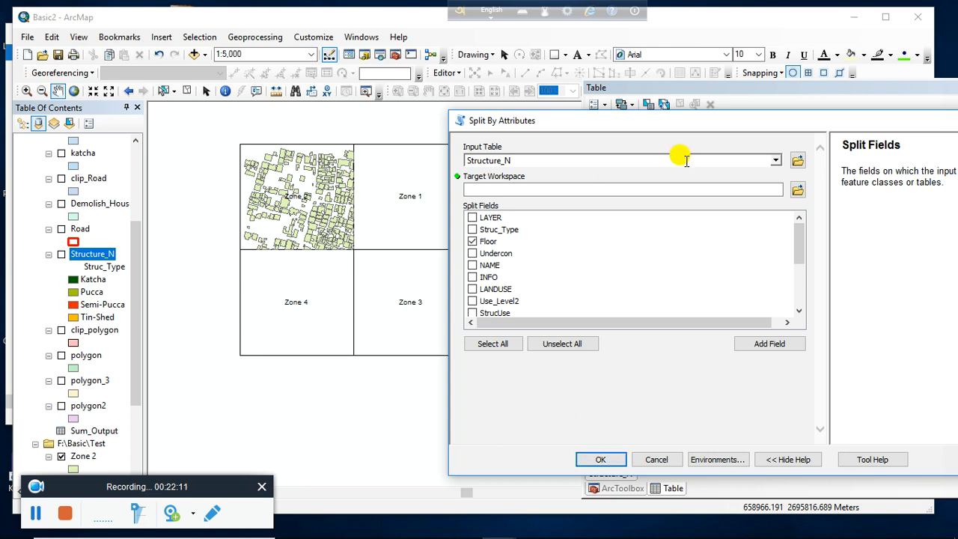
{"action": "left_click", "coordinate": [795, 187]}
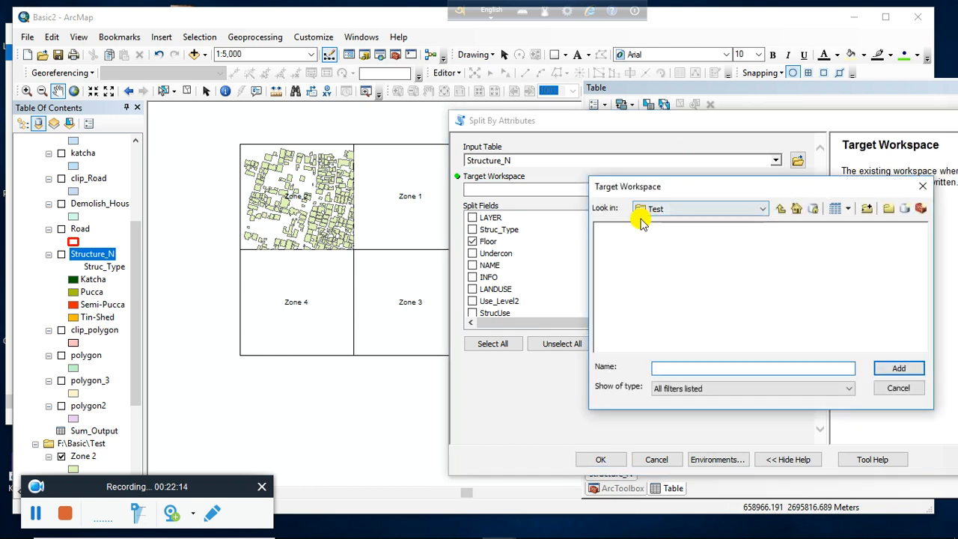
{"action": "left_click", "coordinate": [781, 209]}
{"action": "left_click", "coordinate": [611, 229]}
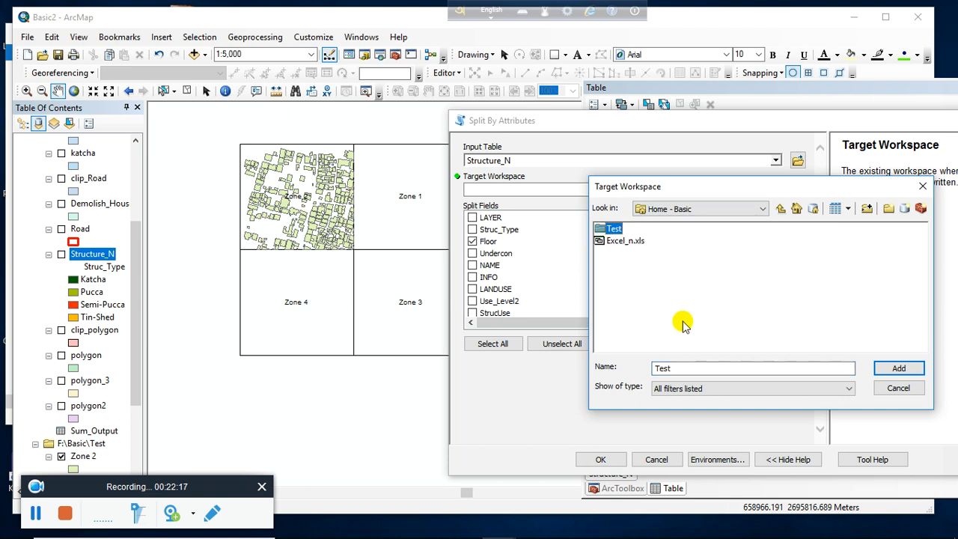
{"action": "left_click", "coordinate": [892, 367]}
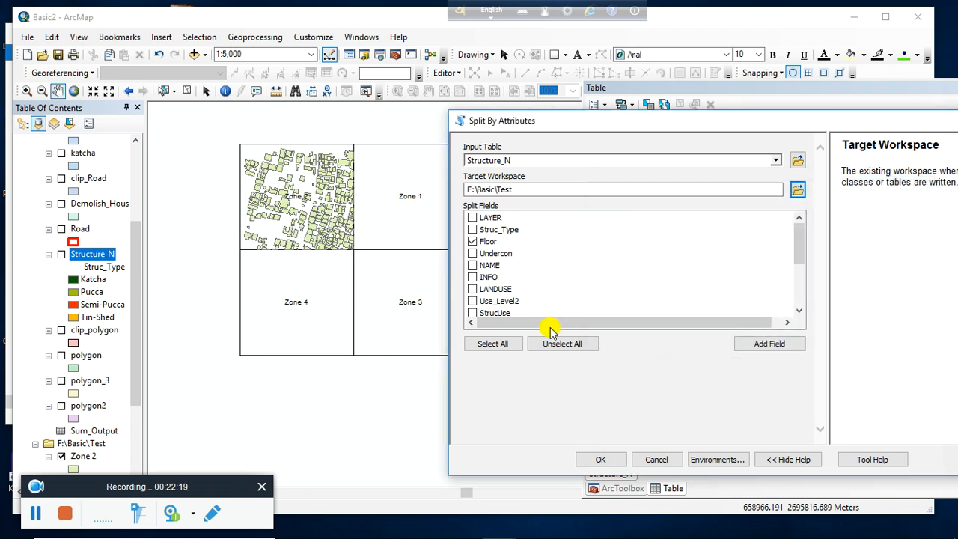
{"action": "left_click", "coordinate": [601, 458]}
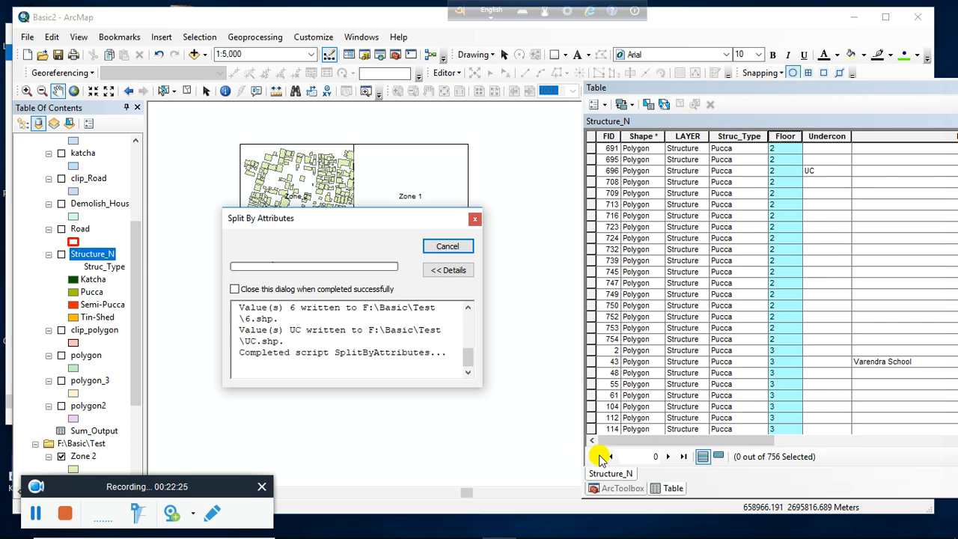
{"action": "left_click", "coordinate": [444, 248]}
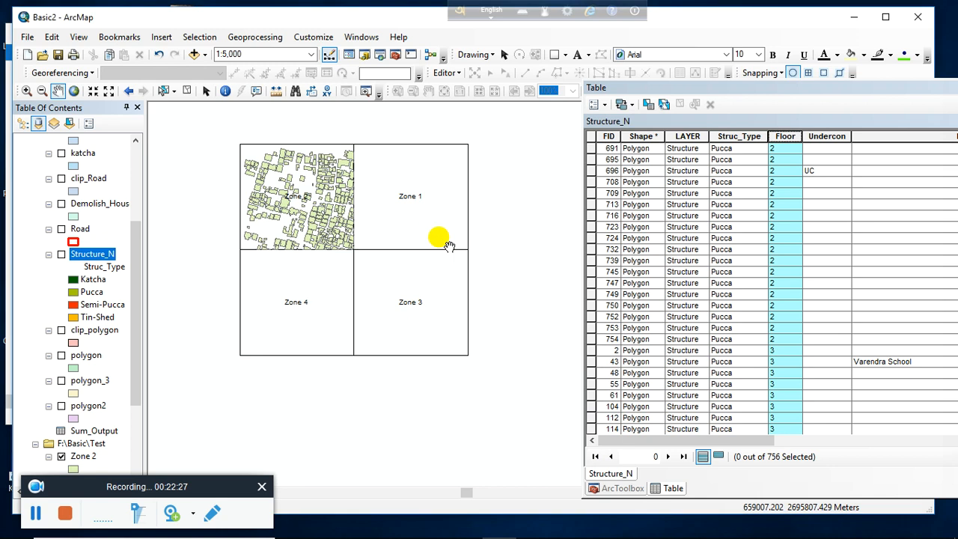
Add the shapefiles 1.shp to 6.shp from the Test folder to the map
{"action": "left_click", "coordinate": [204, 56]}
{"action": "left_click", "coordinate": [226, 70]}
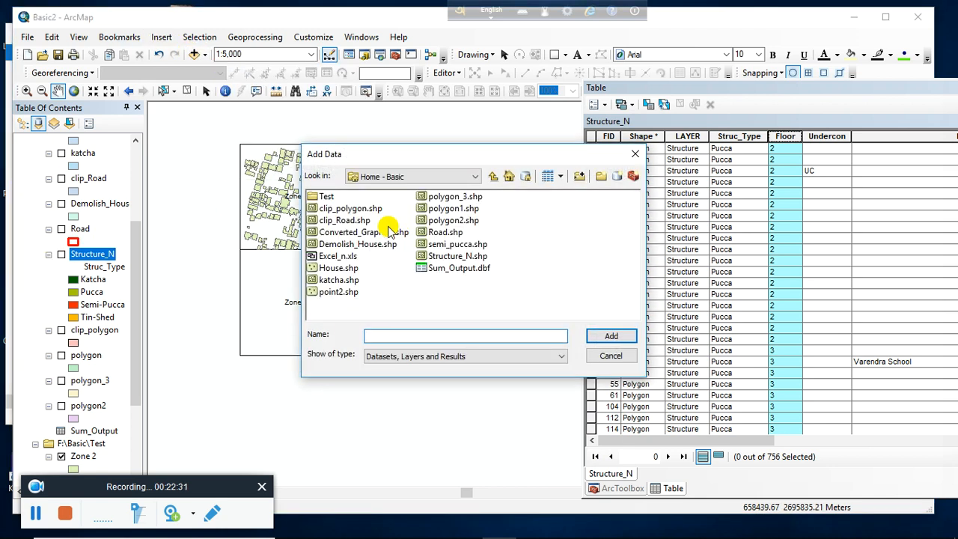
{"action": "double_click", "coordinate": [326, 196]}
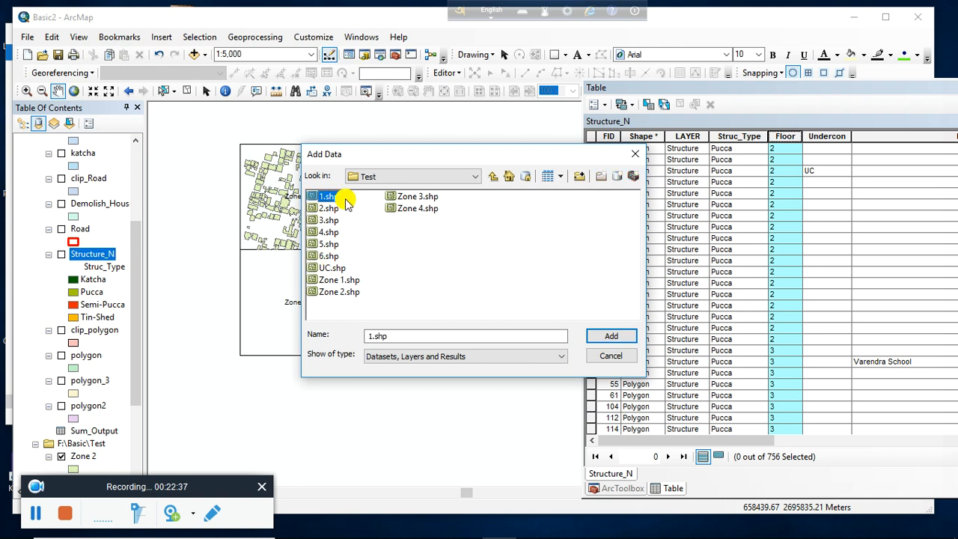
{"action": "left_click_drag", "start_coordinate": [344, 197], "coordinate": [328, 258]}
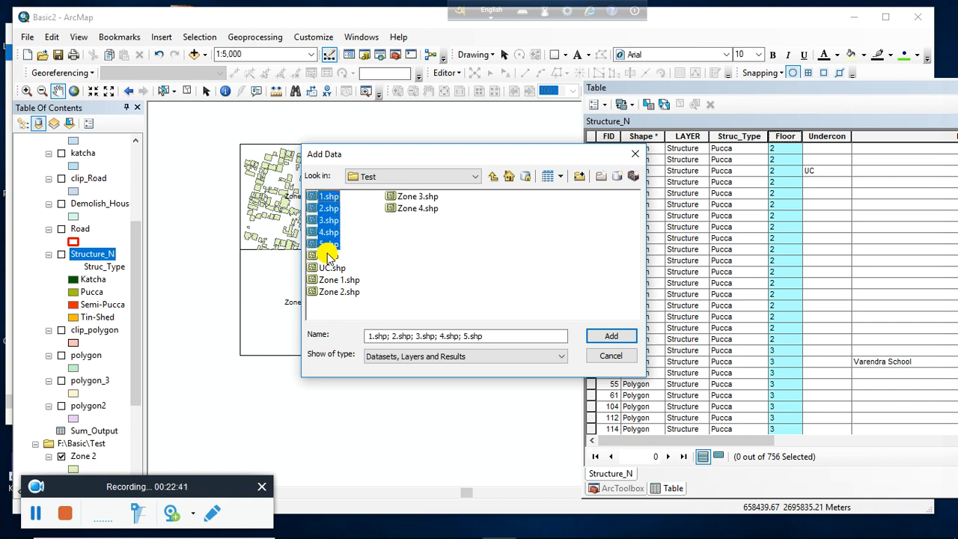
{"action": "left_click", "coordinate": [344, 197]}
{"action": "left_click_drag", "start_coordinate": [344, 197], "coordinate": [337, 256]}
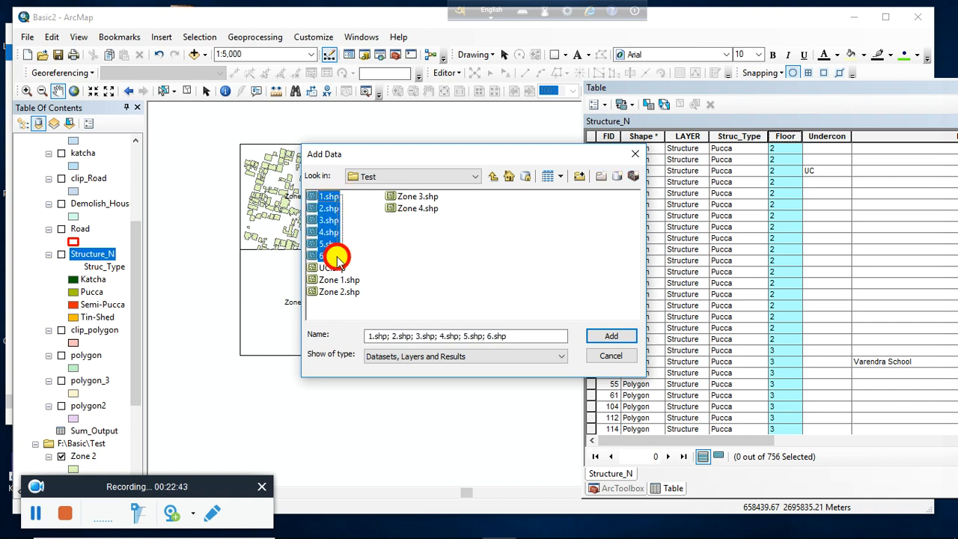
{"action": "left_click", "coordinate": [611, 335]}
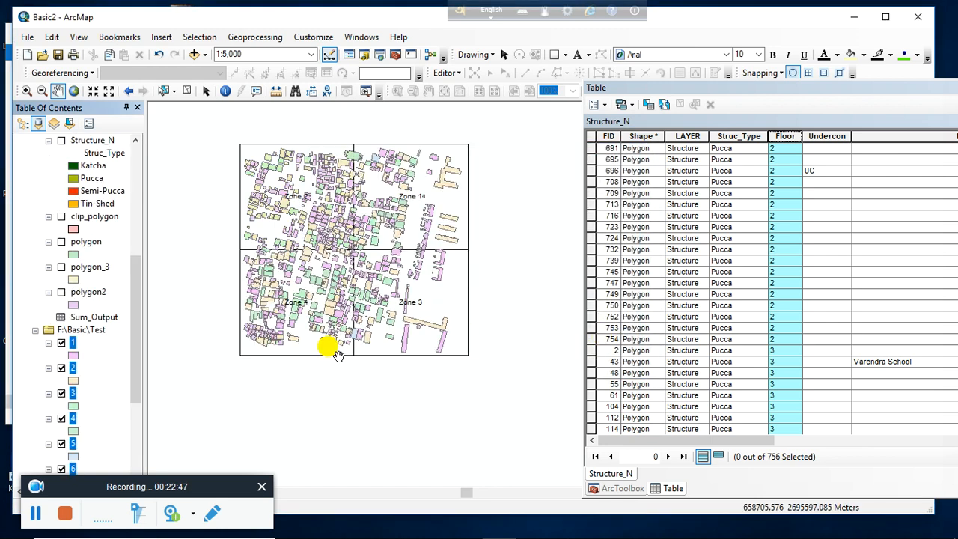
Hide the Converted_Graphics zone outlines and the Zone 2 layer
{"action": "mouse_move", "coordinate": [132, 280]}
{"action": "left_mouse_down"}
{"action": "mouse_move", "coordinate": [128, 177]}
{"action": "mouse_move", "coordinate": [140, 234]}
{"action": "mouse_move", "coordinate": [132, 274]}
{"action": "left_mouse_up"}
{"action": "left_click", "coordinate": [62, 228]}
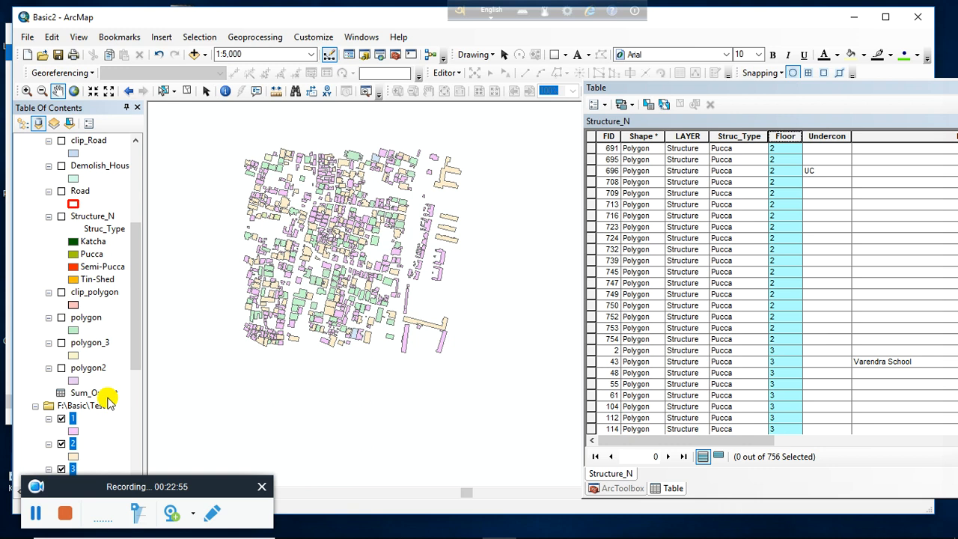
{"action": "scroll", "coordinate": [107, 402], "scroll_direction": "down", "scroll_amount": 3}
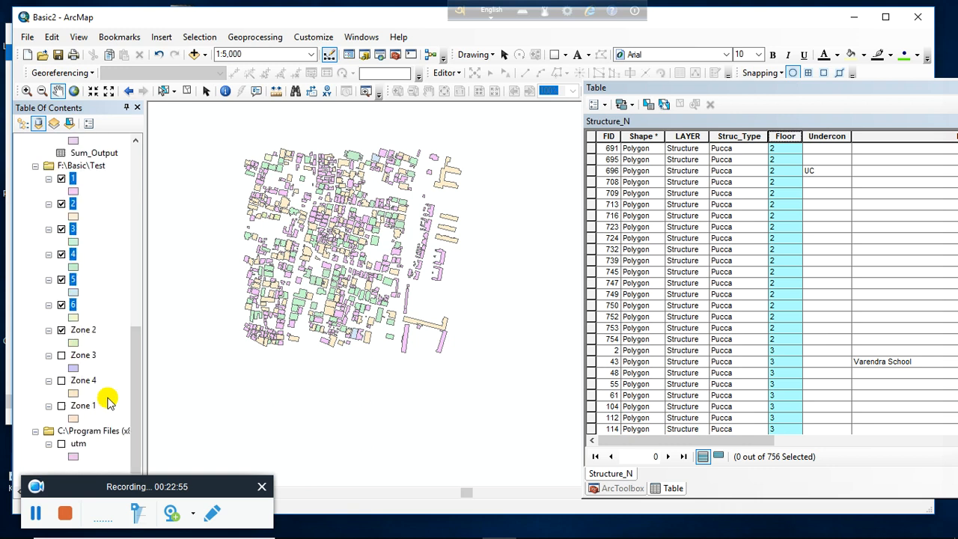
{"action": "left_click", "coordinate": [60, 331]}
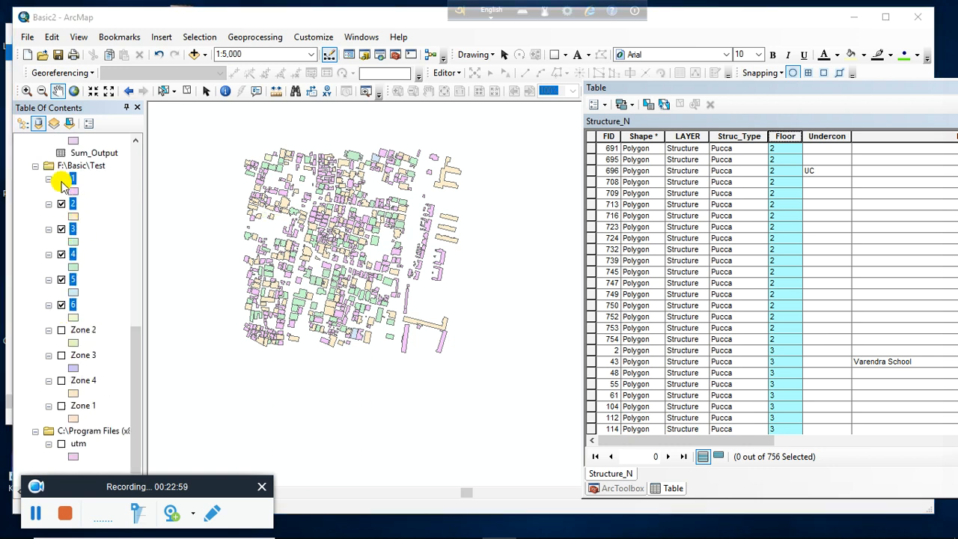
Hide the floor layers 1 to 6 one by one to compare the split results on the map
{"action": "left_click", "coordinate": [61, 180]}
{"action": "left_click", "coordinate": [61, 204]}
{"action": "left_click", "coordinate": [61, 229]}
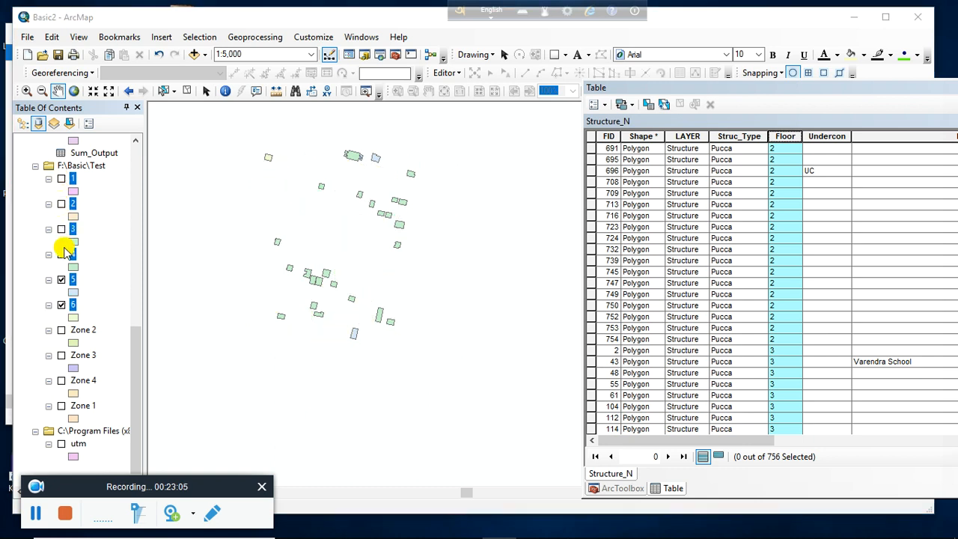
{"action": "left_click", "coordinate": [61, 254]}
{"action": "left_click", "coordinate": [62, 280]}
{"action": "left_click", "coordinate": [62, 305]}
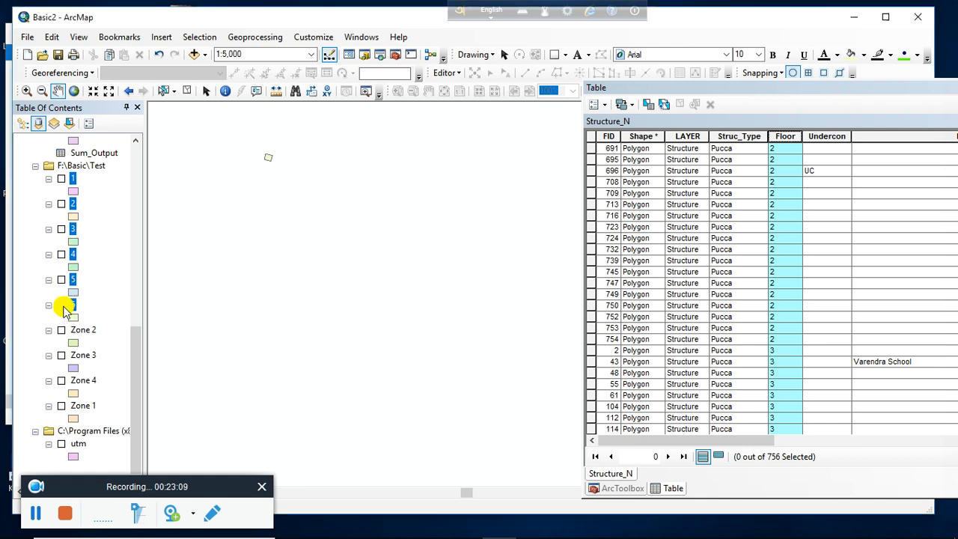
Open the attribute table of layer 1 and examine its Floor values
{"action": "right_click", "coordinate": [75, 182]}
{"action": "left_click", "coordinate": [66, 185]}
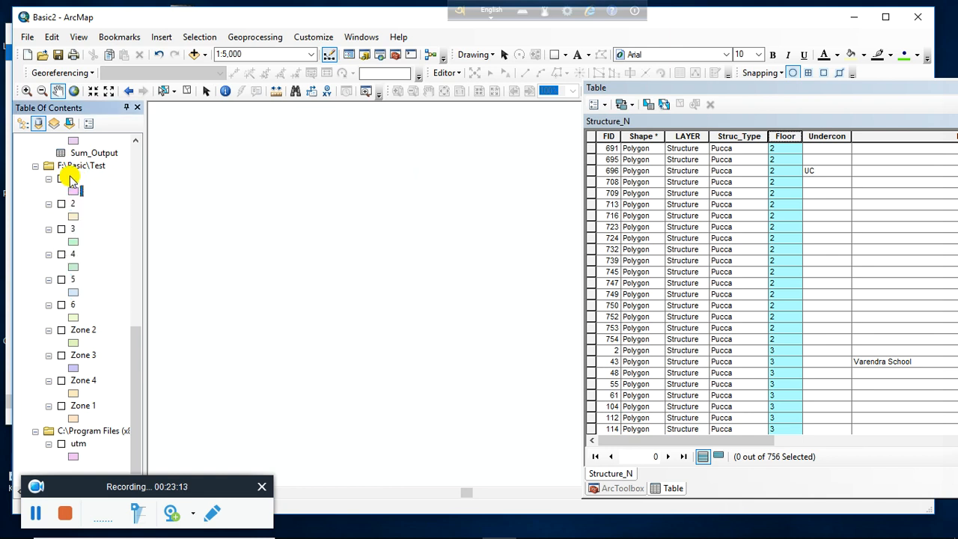
{"action": "right_click", "coordinate": [72, 180]}
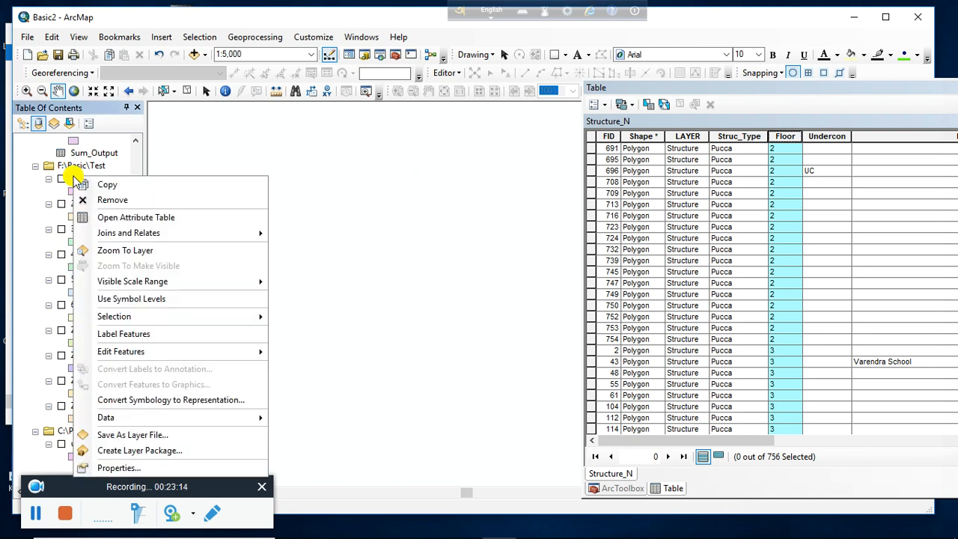
{"action": "left_click", "coordinate": [133, 215]}
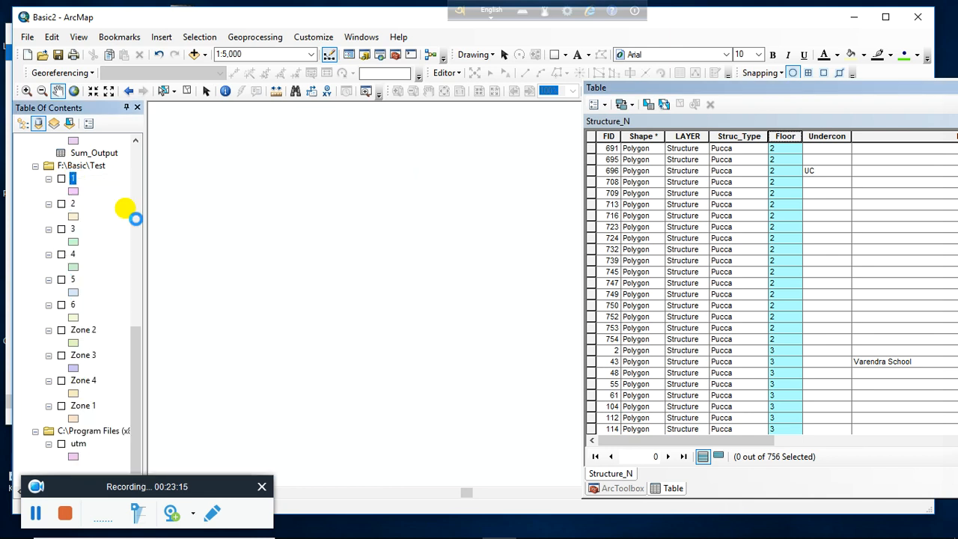
{"action": "left_click", "coordinate": [785, 136]}
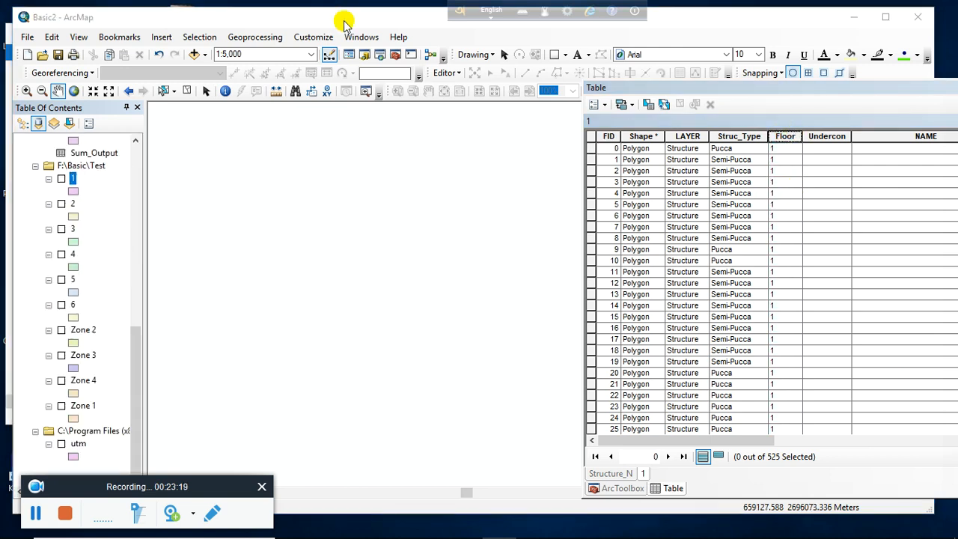
Start the Table Select tool from the Extract toolset in the Analysis Tools
{"action": "left_click", "coordinate": [392, 55]}
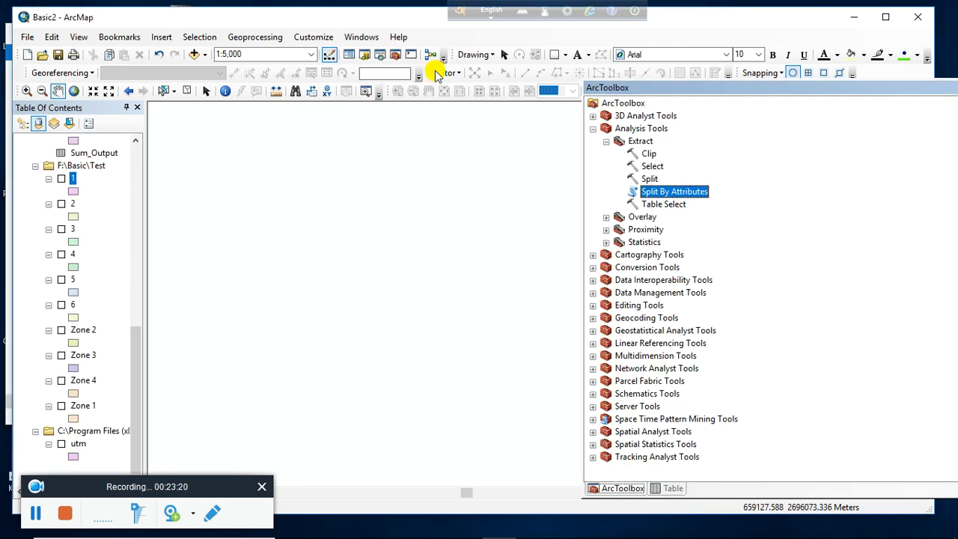
{"action": "double_click", "coordinate": [659, 205]}
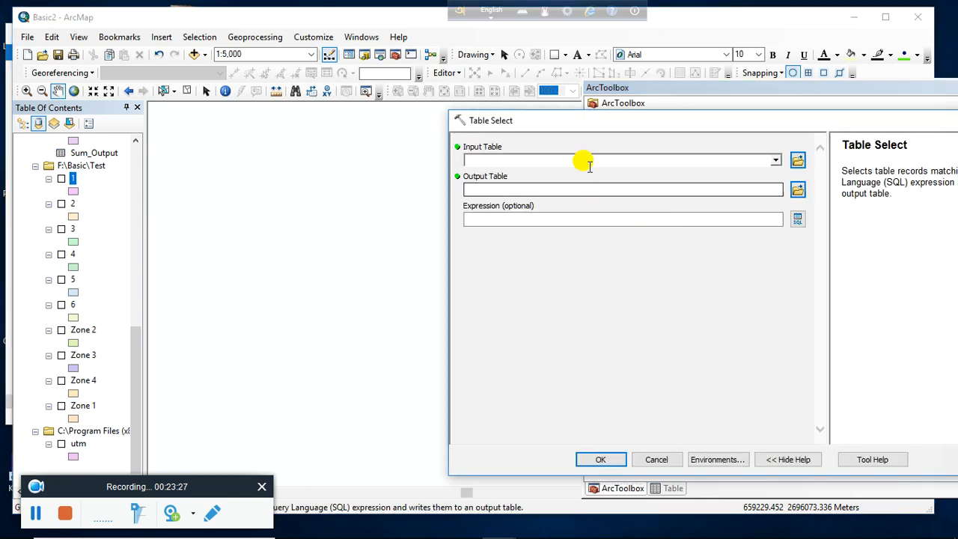
{"action": "left_click_drag", "start_coordinate": [641, 120], "coordinate": [435, 140]}
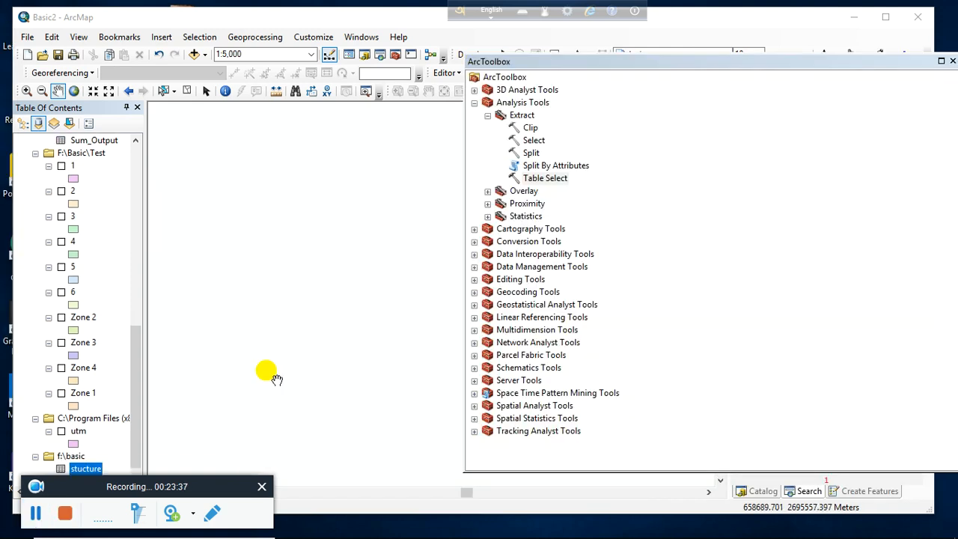
{"action": "left_click", "coordinate": [541, 180]}
{"action": "double_click", "coordinate": [554, 178]}
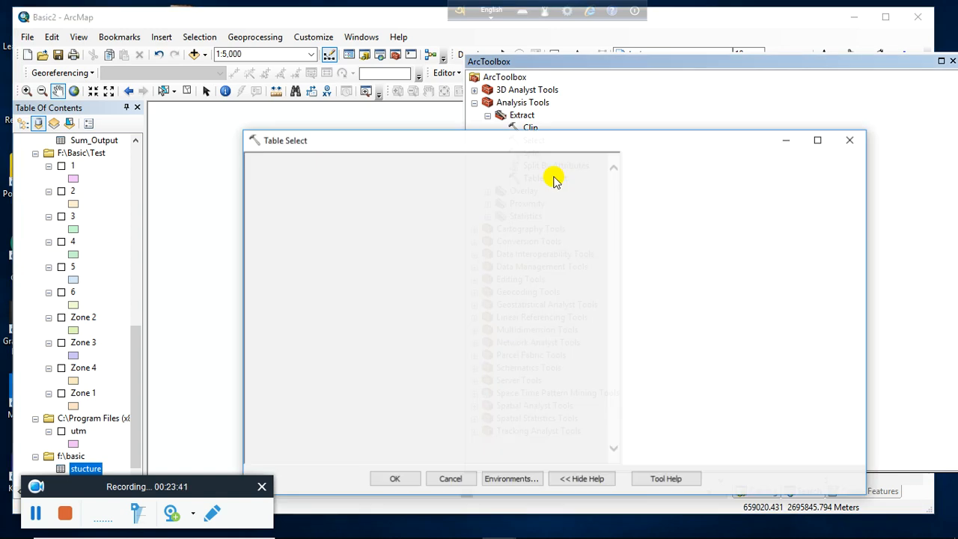
{"action": "left_click_drag", "start_coordinate": [374, 143], "coordinate": [341, 117]}
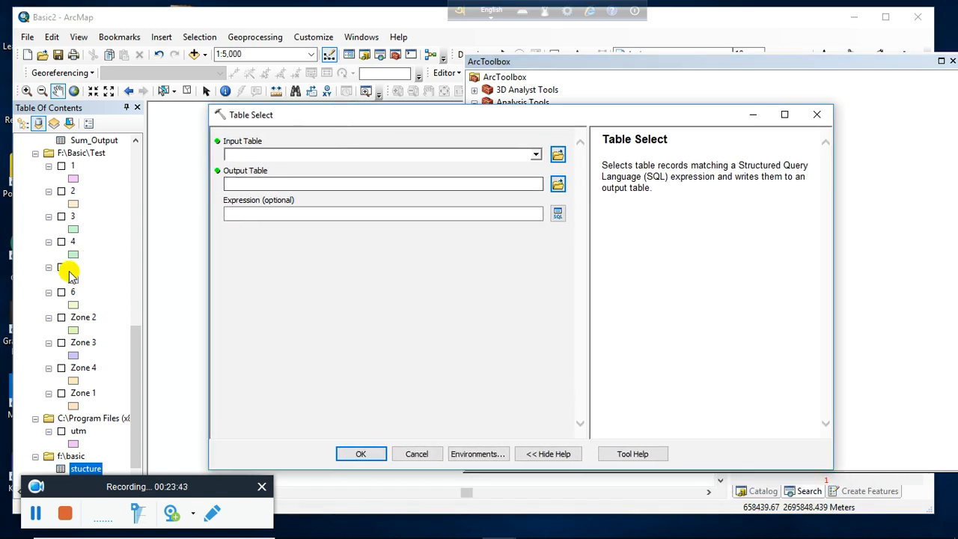
Display the Structure_N layer on the map with the Table Select dialog moved clear of it
{"action": "left_click_drag", "start_coordinate": [131, 333], "coordinate": [124, 226]}
{"action": "left_click", "coordinate": [82, 293]}
{"action": "right_click", "coordinate": [85, 293]}
{"action": "left_click", "coordinate": [355, 112]}
{"action": "left_click_drag", "start_coordinate": [355, 112], "coordinate": [739, 114]}
{"action": "left_click", "coordinate": [62, 292]}
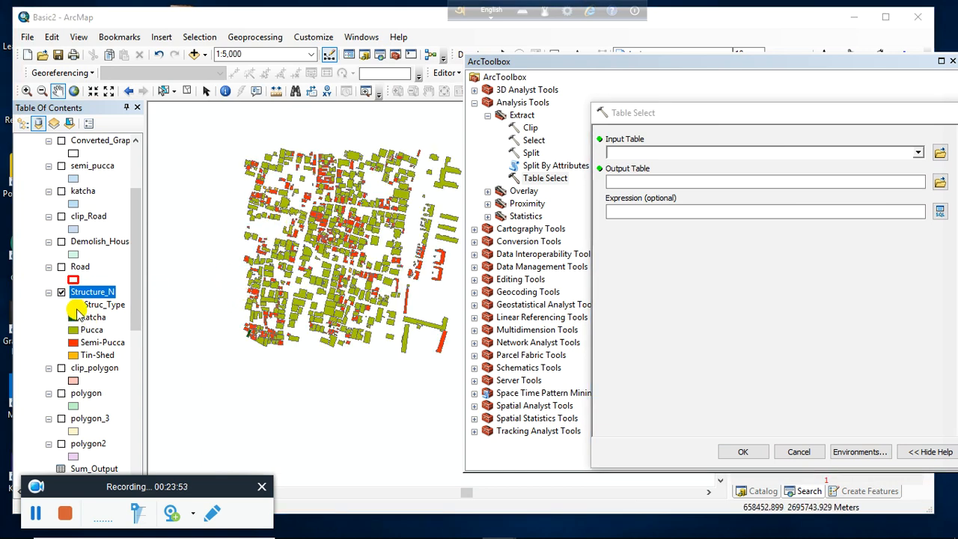
Open the Structure_N attribute table, examine its records and close it
{"action": "right_click", "coordinate": [94, 294]}
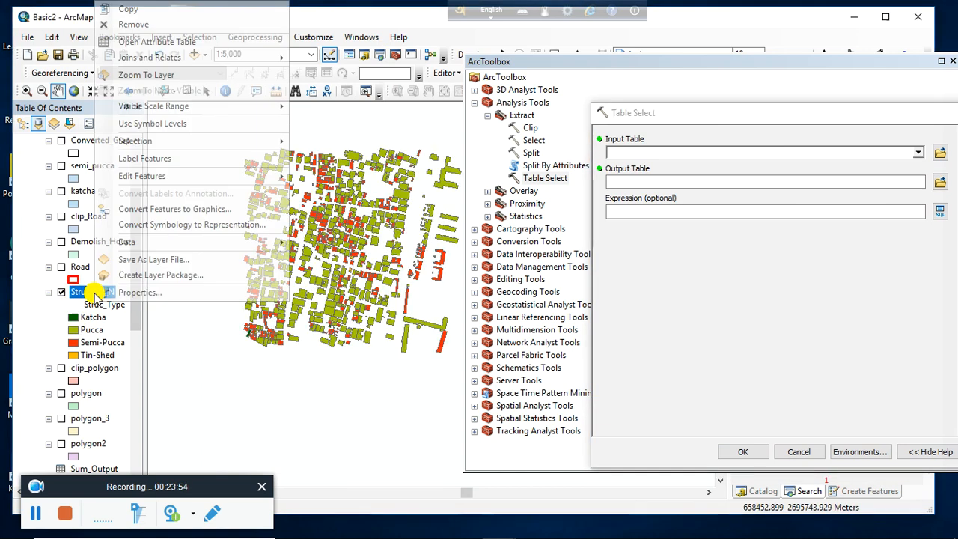
{"action": "left_click", "coordinate": [136, 42]}
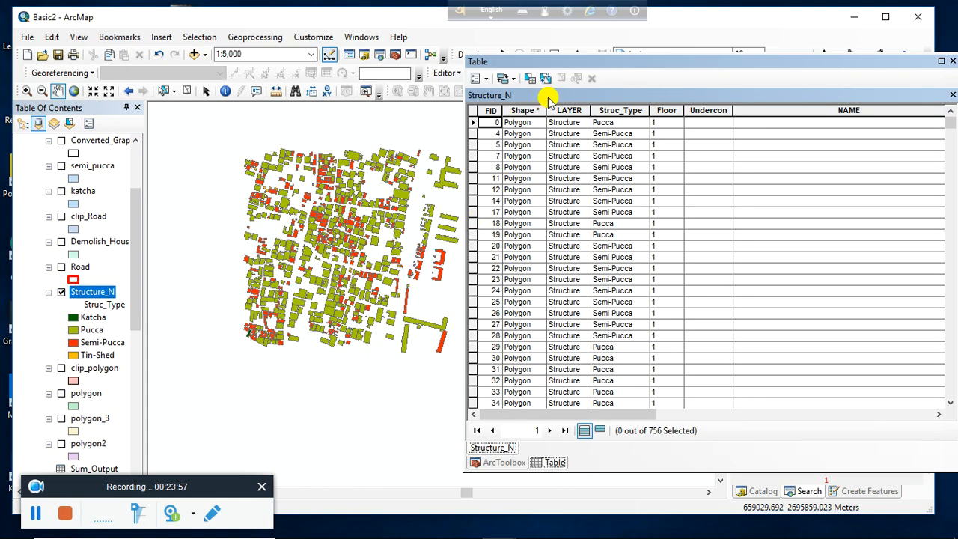
{"action": "left_click_drag", "start_coordinate": [568, 66], "coordinate": [441, 49]}
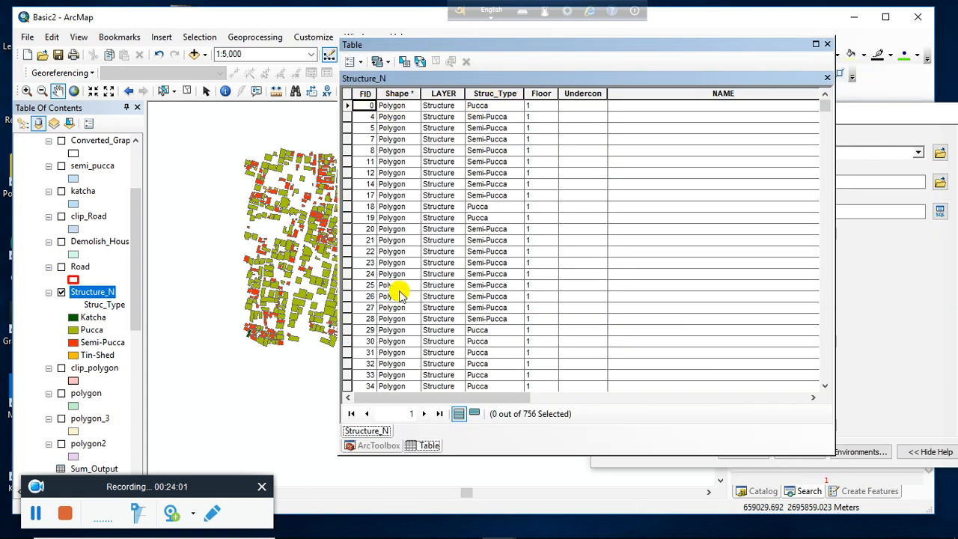
{"action": "left_click", "coordinate": [824, 46]}
Set Structure_N as the Table Select input table and F:\Basic\structure_info as the output table
{"action": "left_click", "coordinate": [664, 114]}
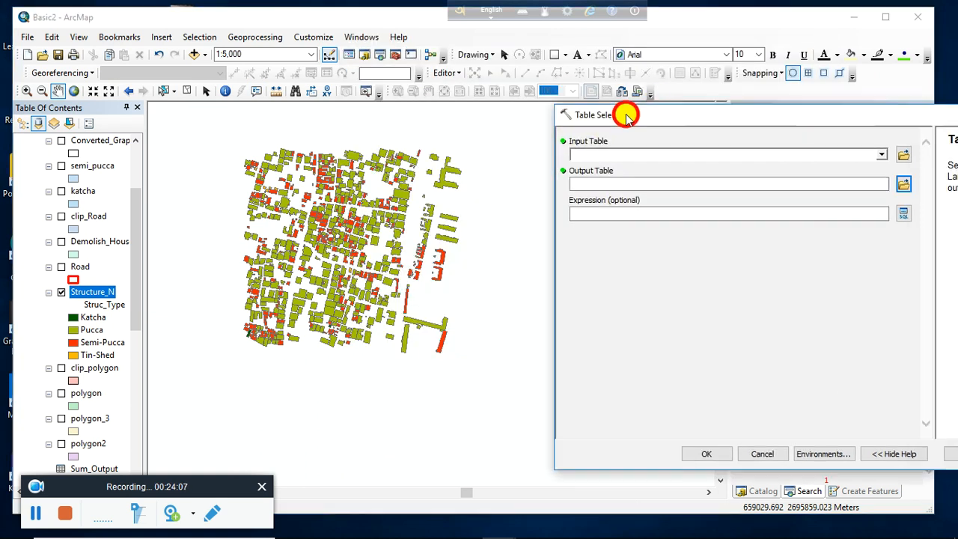
{"action": "left_click_drag", "start_coordinate": [664, 114], "coordinate": [369, 131]}
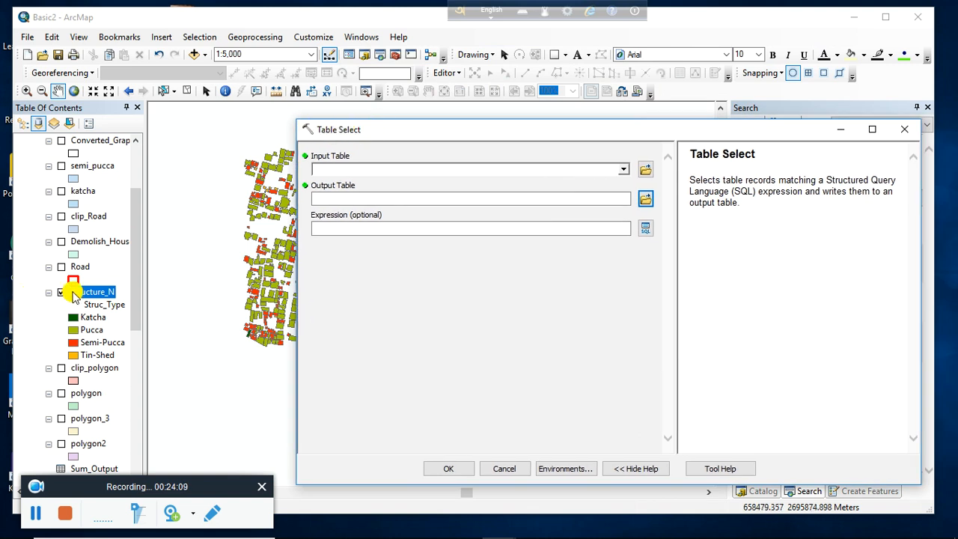
{"action": "left_click_drag", "start_coordinate": [78, 294], "coordinate": [340, 169]}
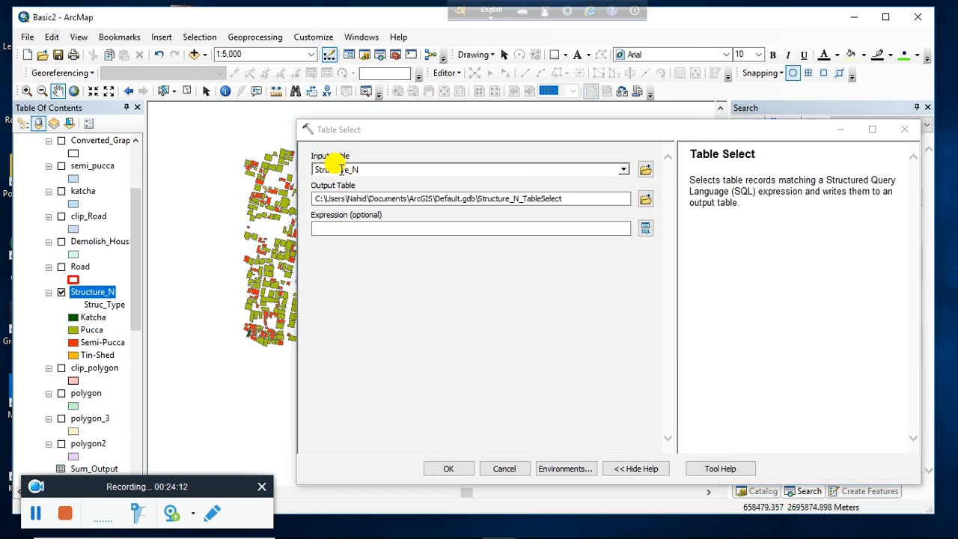
{"action": "left_click", "coordinate": [646, 199]}
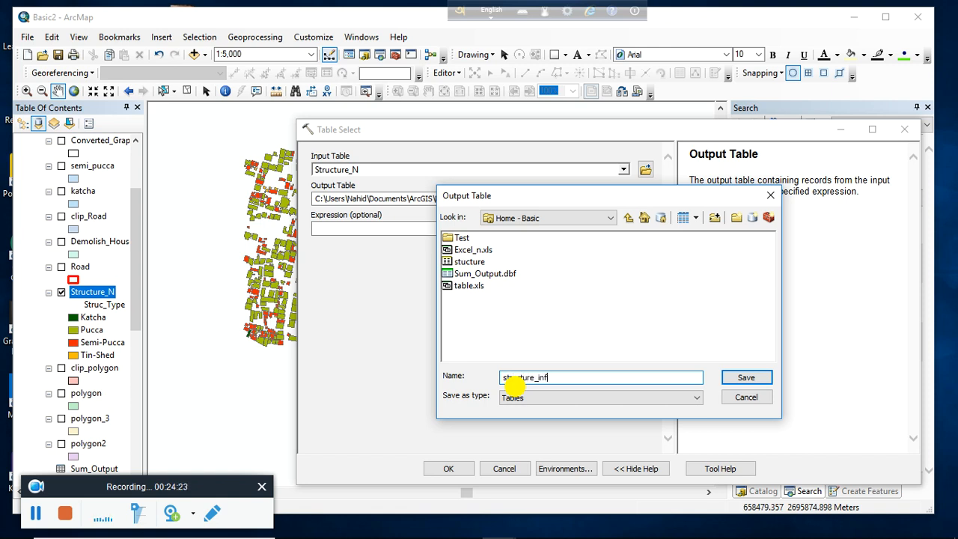
{"action": "left_click", "coordinate": [723, 380]}
Build a Table Select query expression that matches Struc_Type equal to 'Pucca', using the field's unique values
{"action": "left_click", "coordinate": [647, 231]}
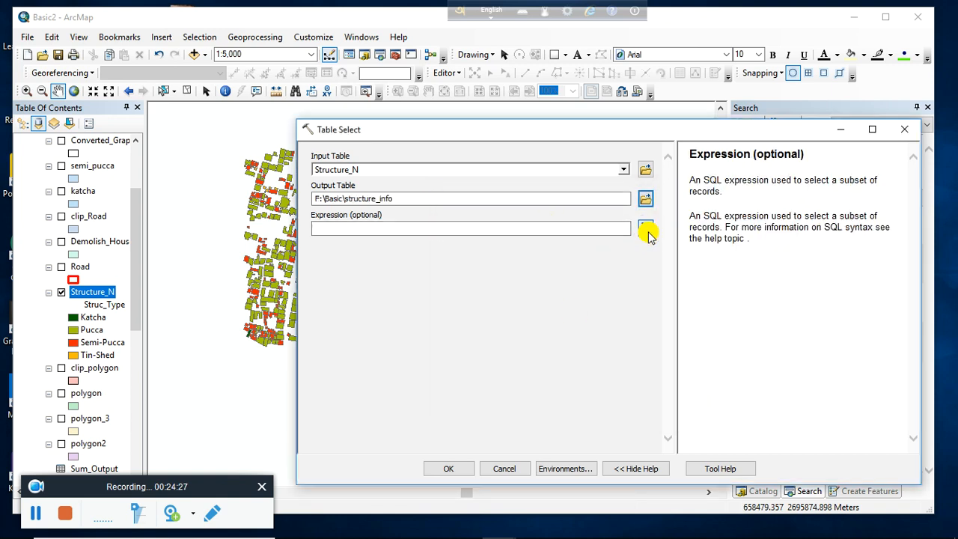
{"action": "left_click_drag", "start_coordinate": [563, 144], "coordinate": [444, 128]}
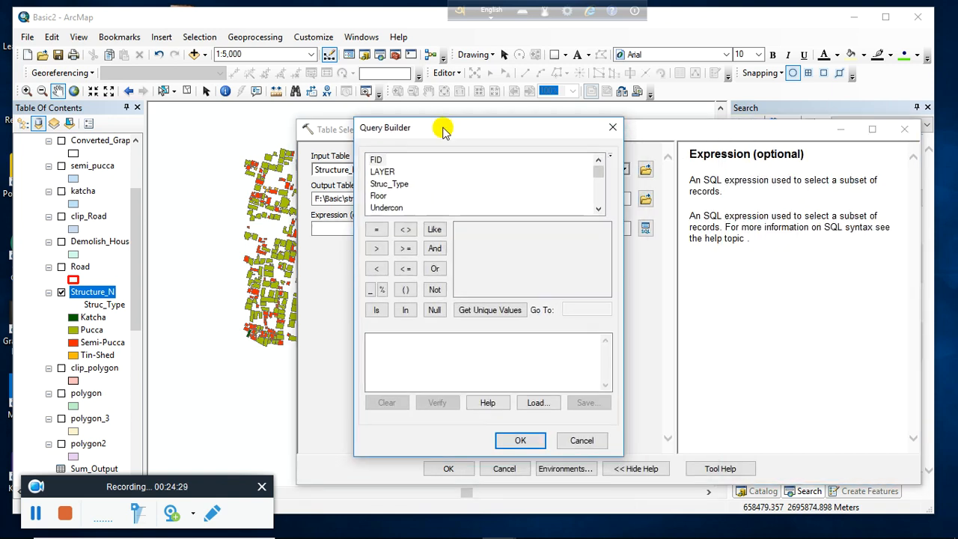
{"action": "double_click", "coordinate": [381, 184]}
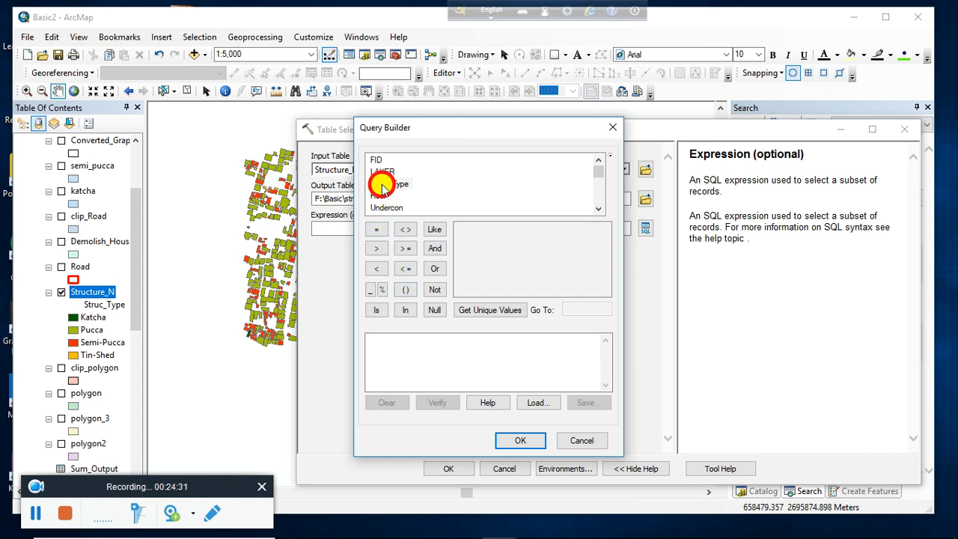
{"action": "left_click", "coordinate": [376, 232]}
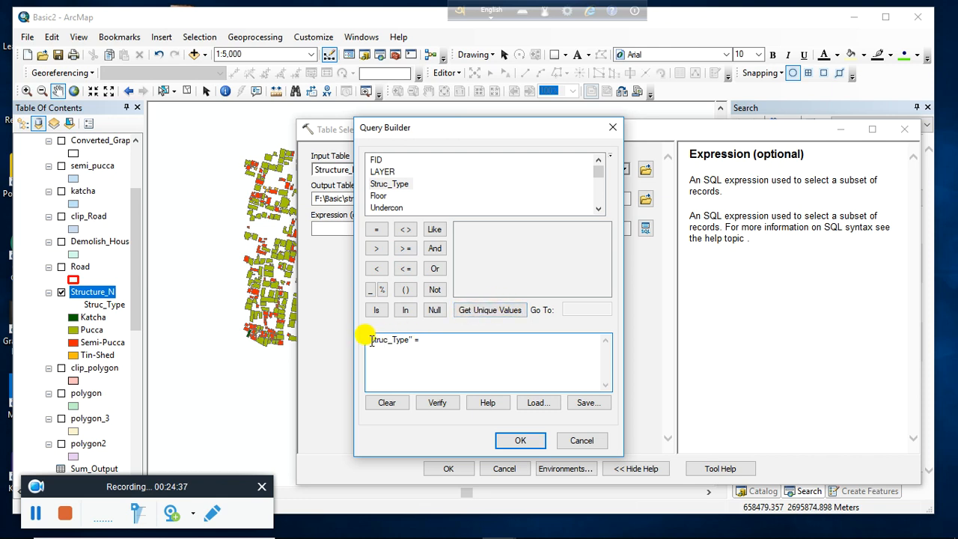
{"action": "left_click_drag", "start_coordinate": [367, 338], "coordinate": [415, 336]}
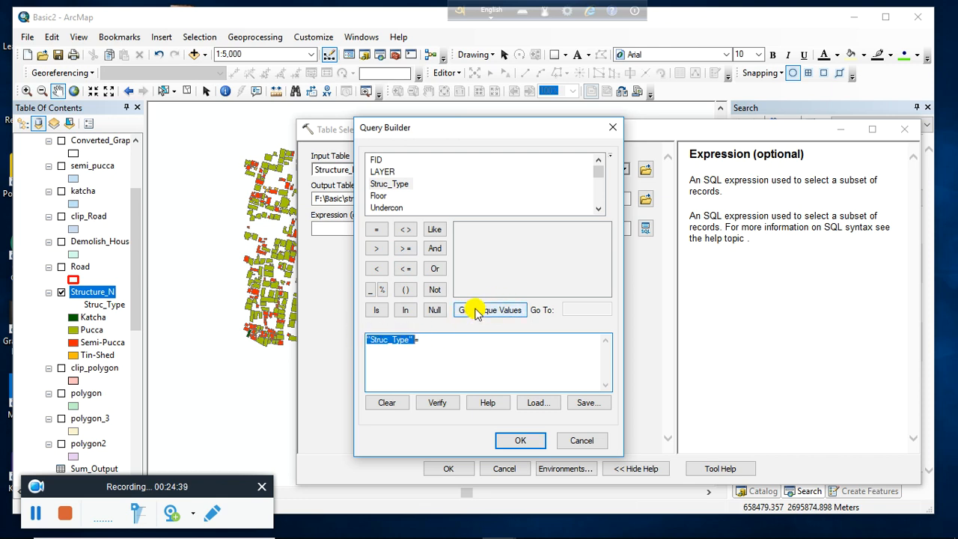
{"action": "left_click", "coordinate": [475, 309]}
{"action": "double_click", "coordinate": [471, 241]}
{"action": "left_click_drag", "start_coordinate": [402, 338], "coordinate": [335, 338]}
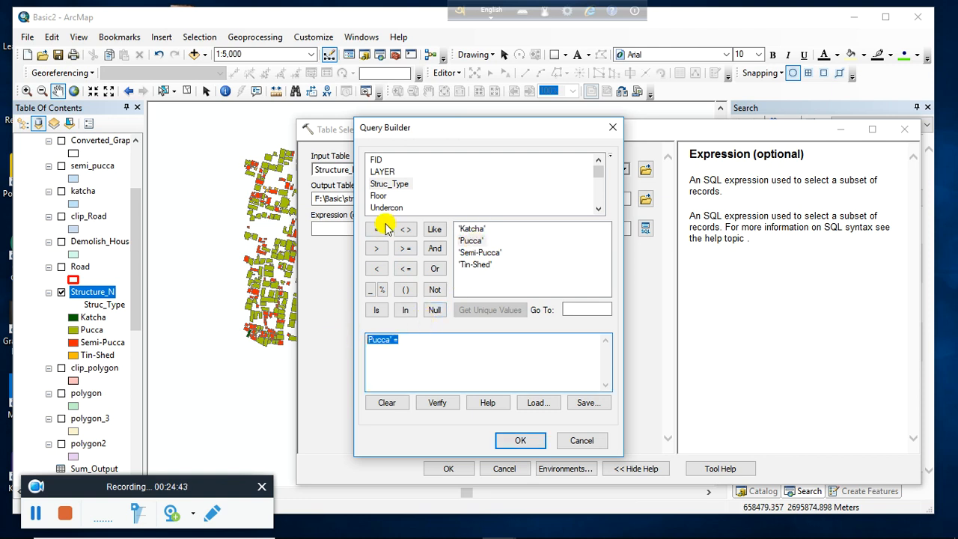
{"action": "double_click", "coordinate": [384, 185]}
{"action": "left_click", "coordinate": [376, 230]}
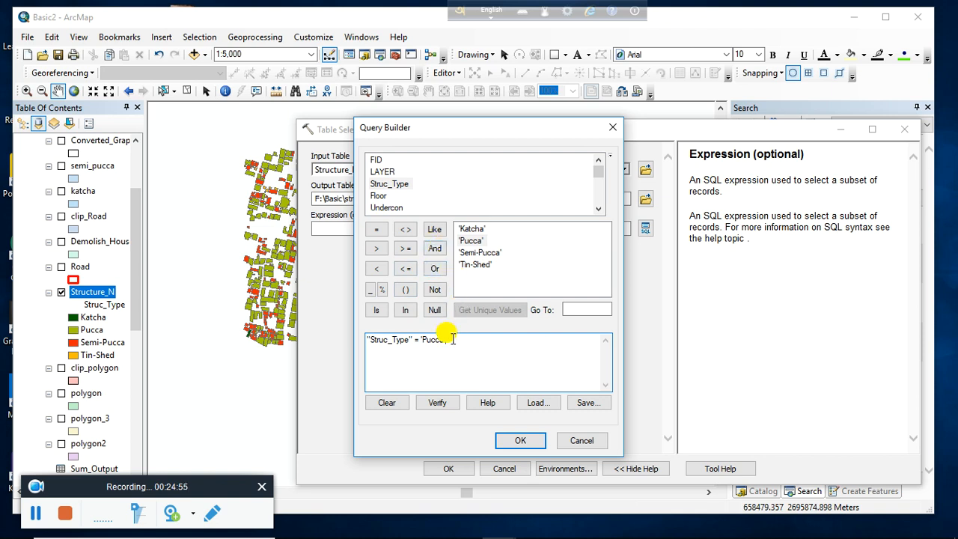
Change the expression to "Struc_Type" IN ( 'Pucca' , 'Semi-Pucca' , 'Tin-Shed' ) and run Table Select
{"action": "left_click_drag", "start_coordinate": [453, 339], "coordinate": [421, 341]}
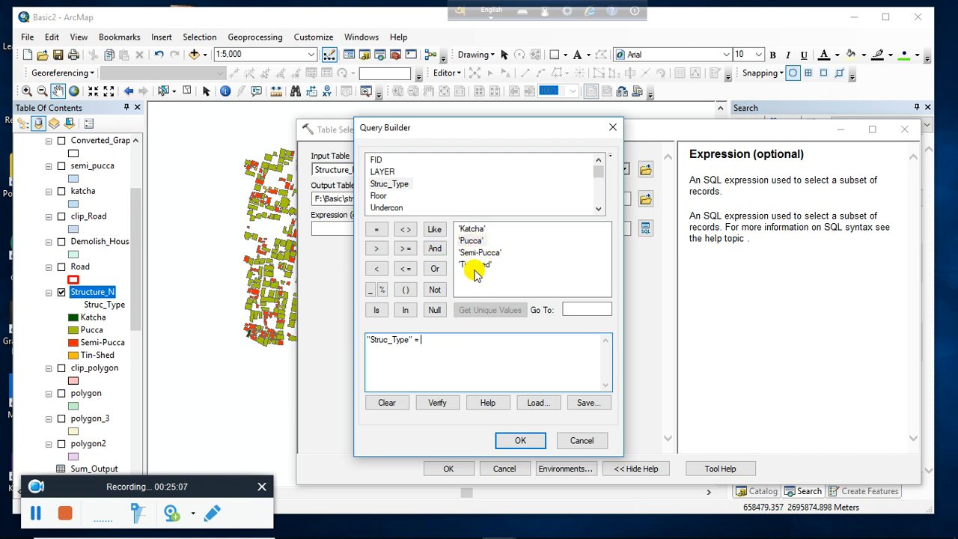
{"action": "double_click", "coordinate": [405, 310]}
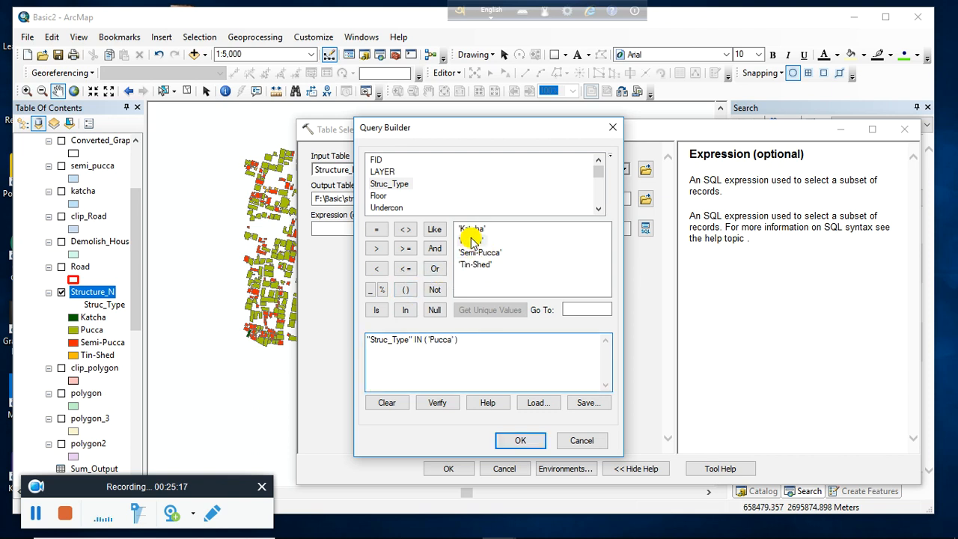
{"action": "double_click", "coordinate": [485, 255]}
{"action": "type", "text": ", 'Semi-Pucca' , 'Tin-Shed"}
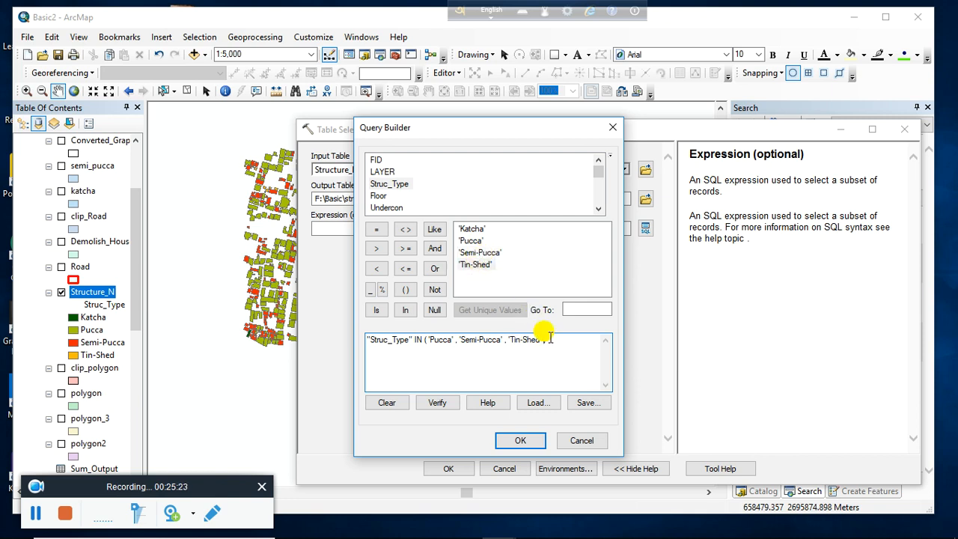
{"action": "left_click", "coordinate": [501, 438]}
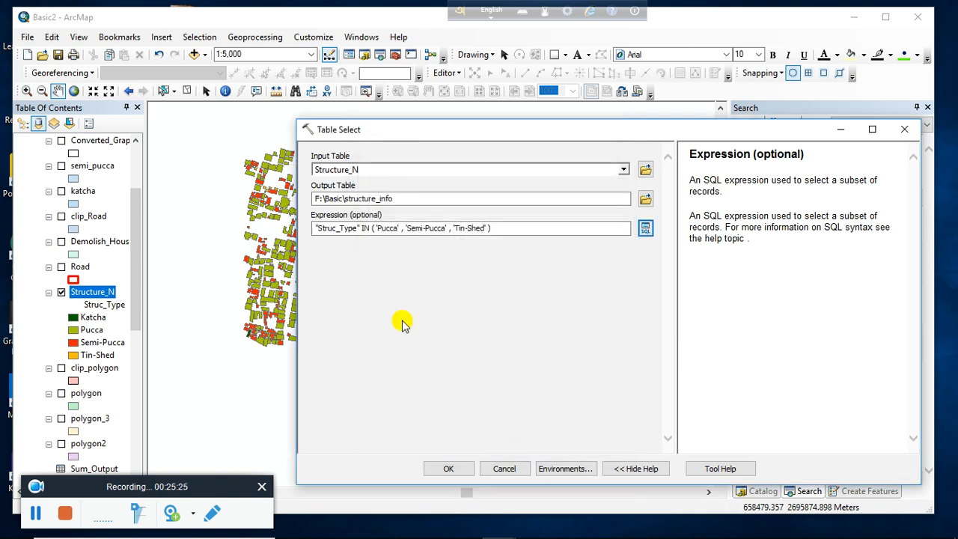
{"action": "left_click", "coordinate": [449, 468]}
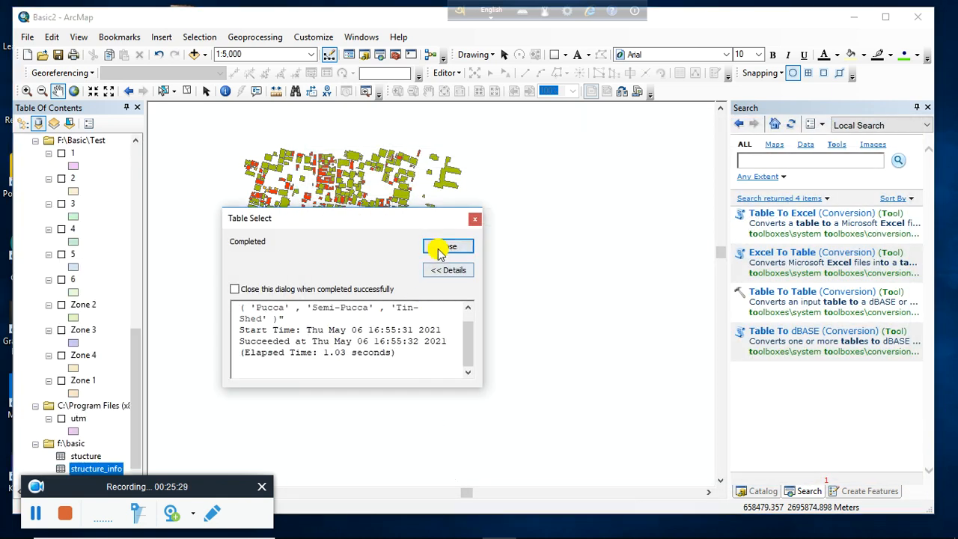
{"action": "left_click", "coordinate": [438, 251]}
Open the structure_info table, sort it by STRUC_TYPE, examine the structure types of its records and close it
{"action": "left_click_drag", "start_coordinate": [137, 336], "coordinate": [139, 372]}
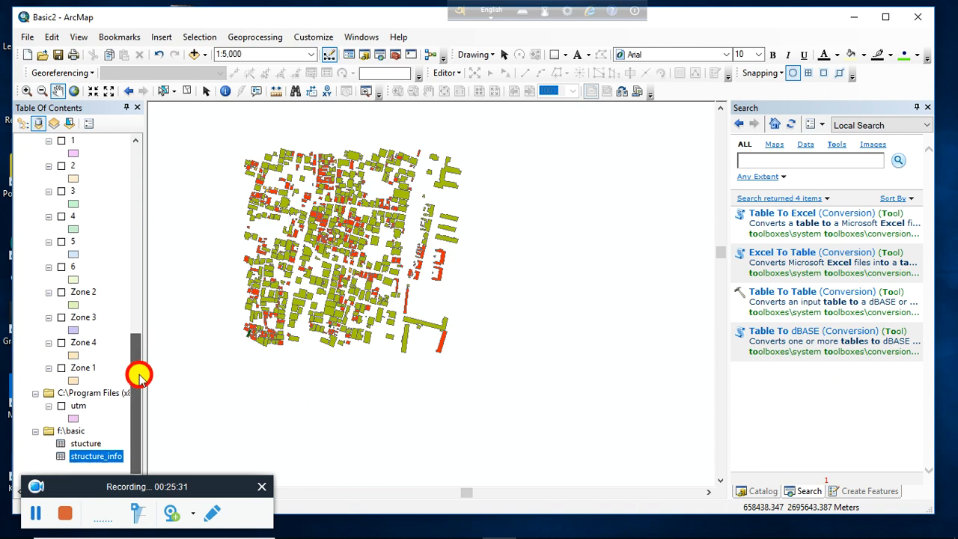
{"action": "right_click", "coordinate": [87, 459]}
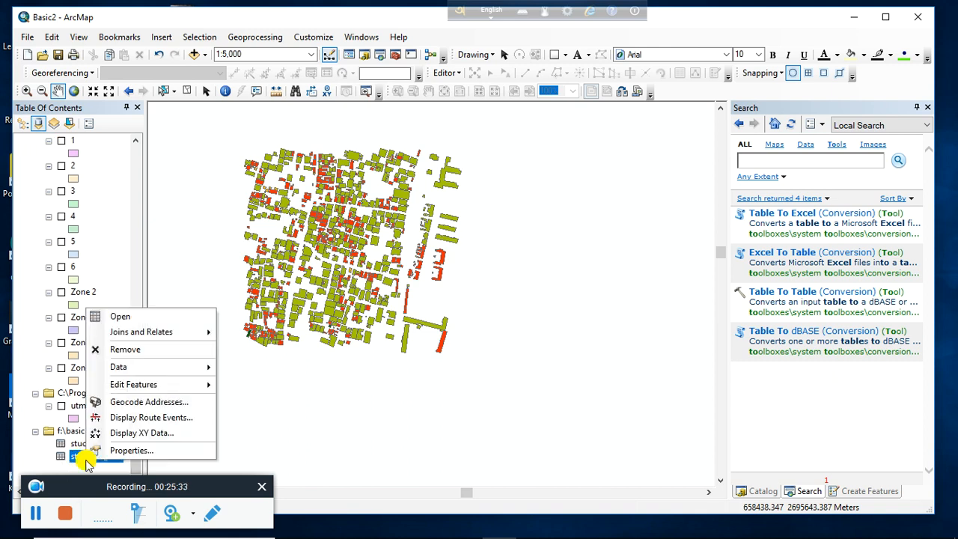
{"action": "left_click", "coordinate": [122, 319]}
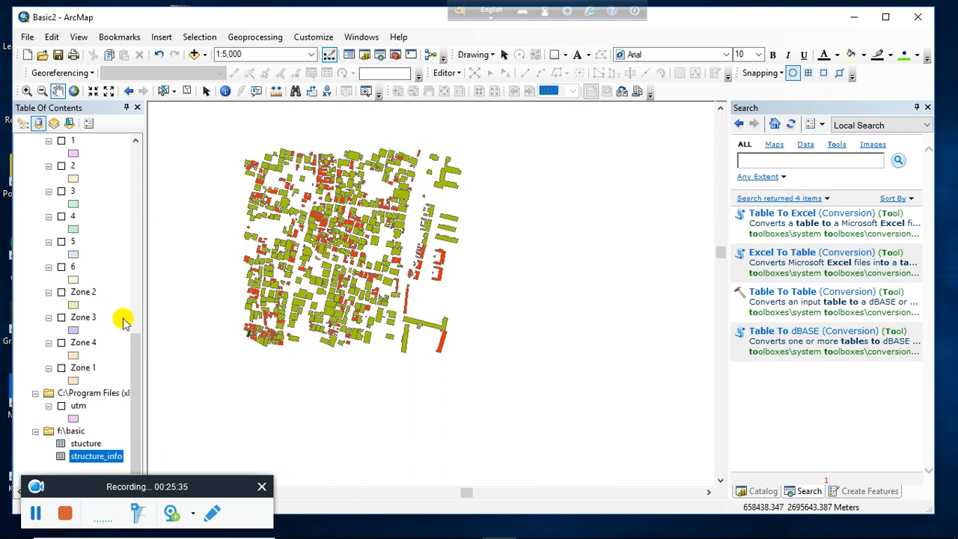
{"action": "double_click", "coordinate": [468, 93]}
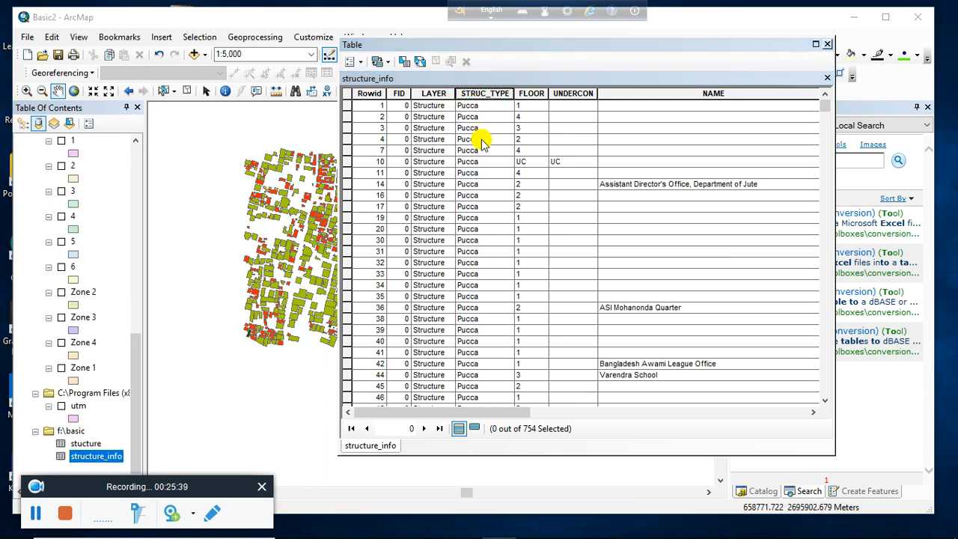
{"action": "scroll", "coordinate": [481, 143], "scroll_direction": "down", "scroll_amount": 20}
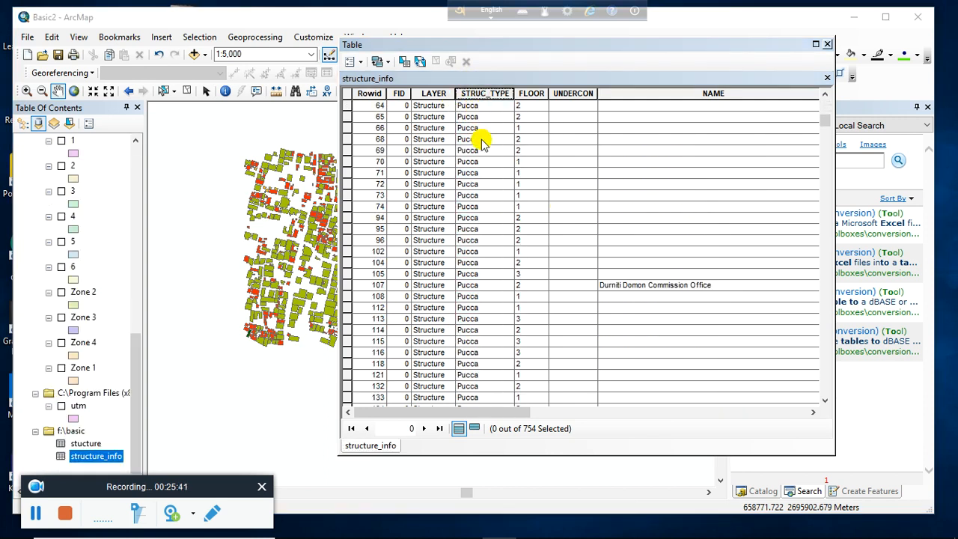
{"action": "scroll", "coordinate": [482, 143], "scroll_direction": "down", "scroll_amount": 20}
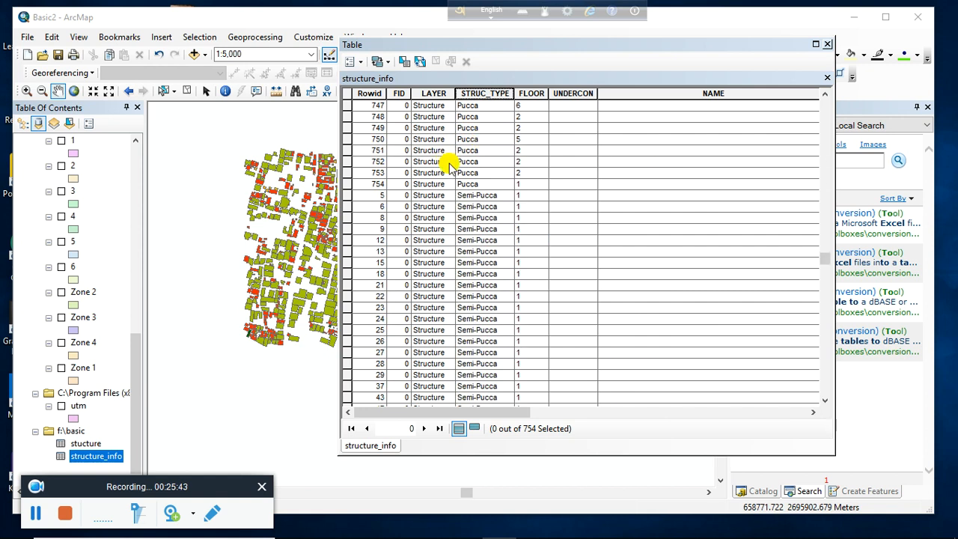
{"action": "scroll", "coordinate": [485, 218], "scroll_direction": "down", "scroll_amount": 20}
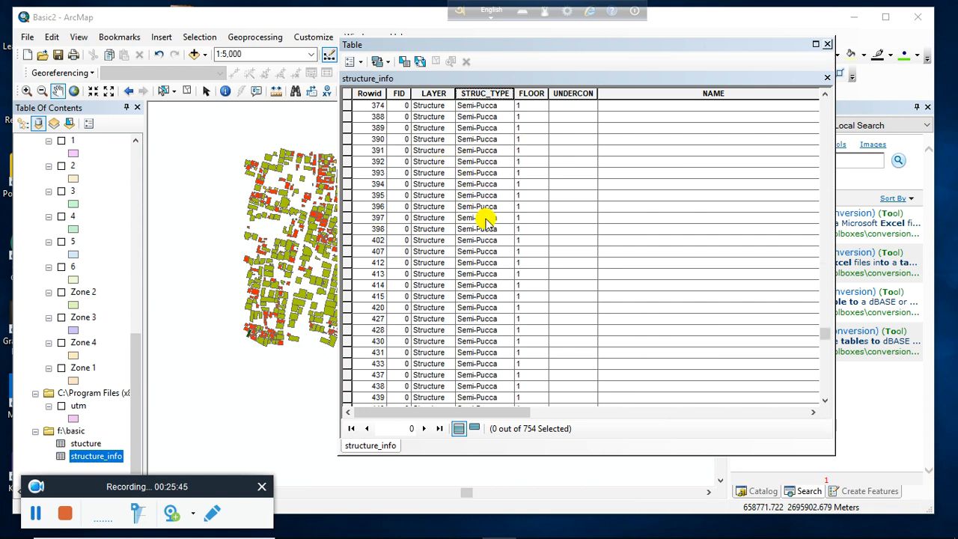
{"action": "scroll", "coordinate": [485, 218], "scroll_direction": "down", "scroll_amount": 20}
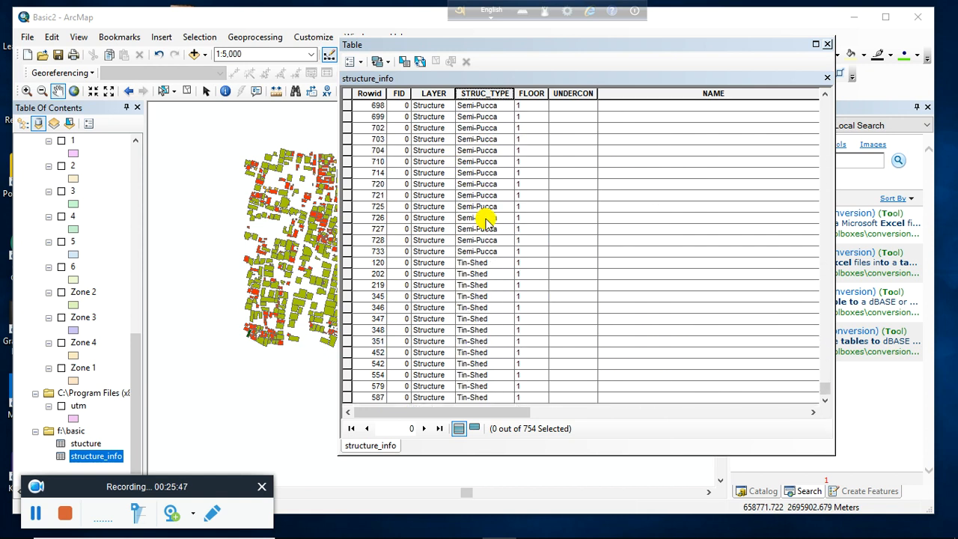
{"action": "left_click", "coordinate": [829, 44]}
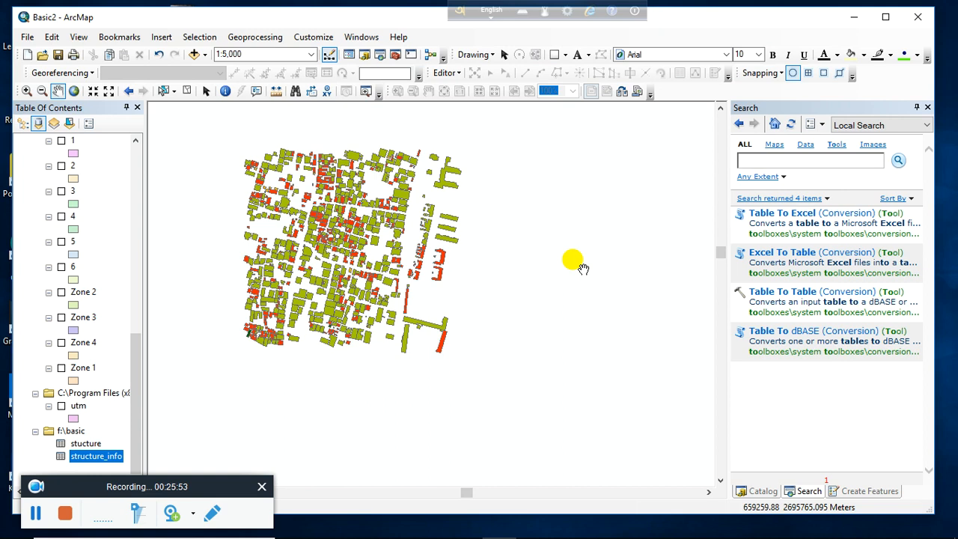
Search the tools for "table to excel" and start the Table To Excel tool
{"action": "left_click", "coordinate": [757, 159]}
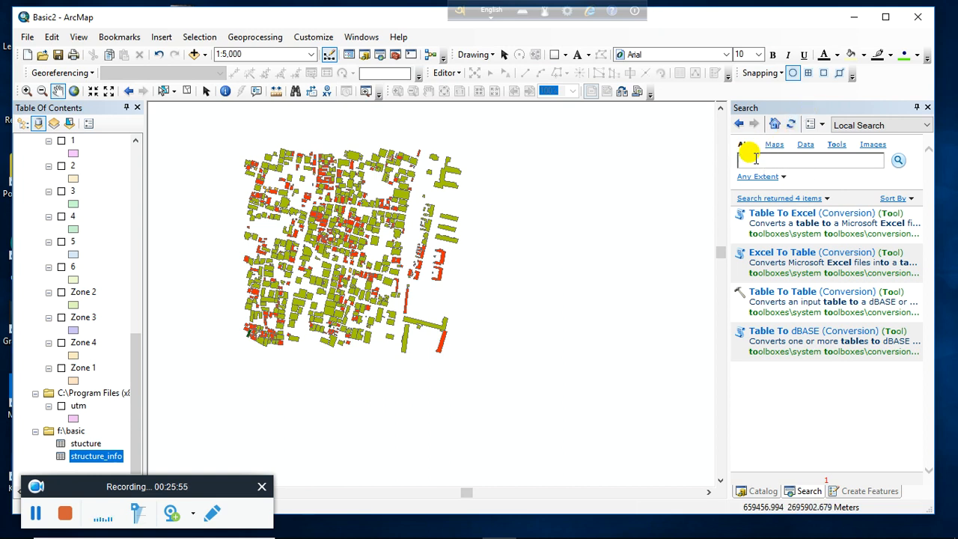
{"action": "type", "text": "table"}
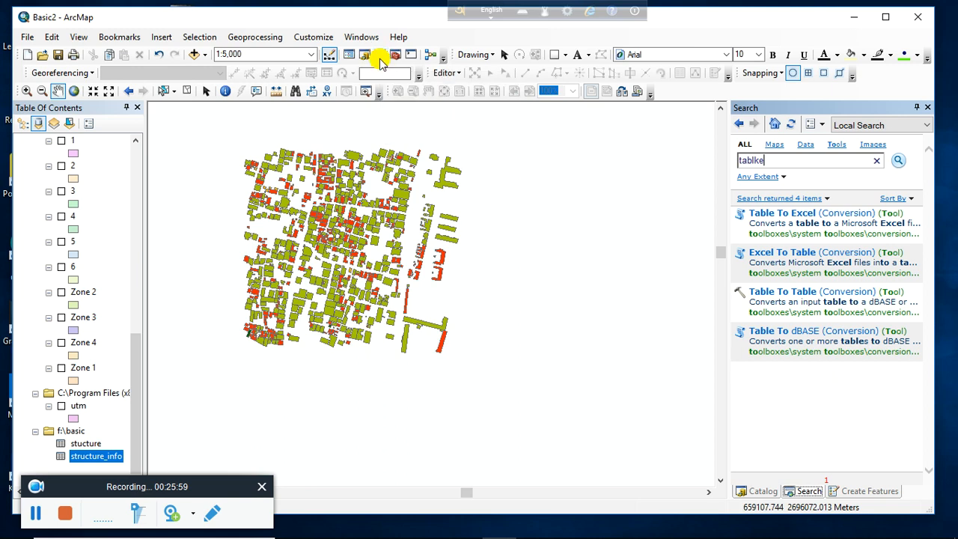
{"action": "left_click", "coordinate": [775, 160]}
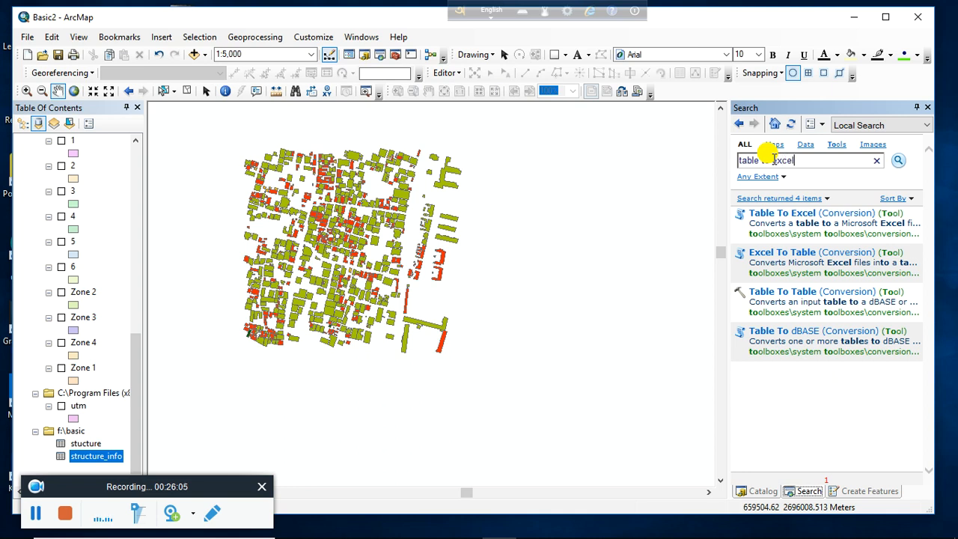
{"action": "left_click", "coordinate": [791, 214]}
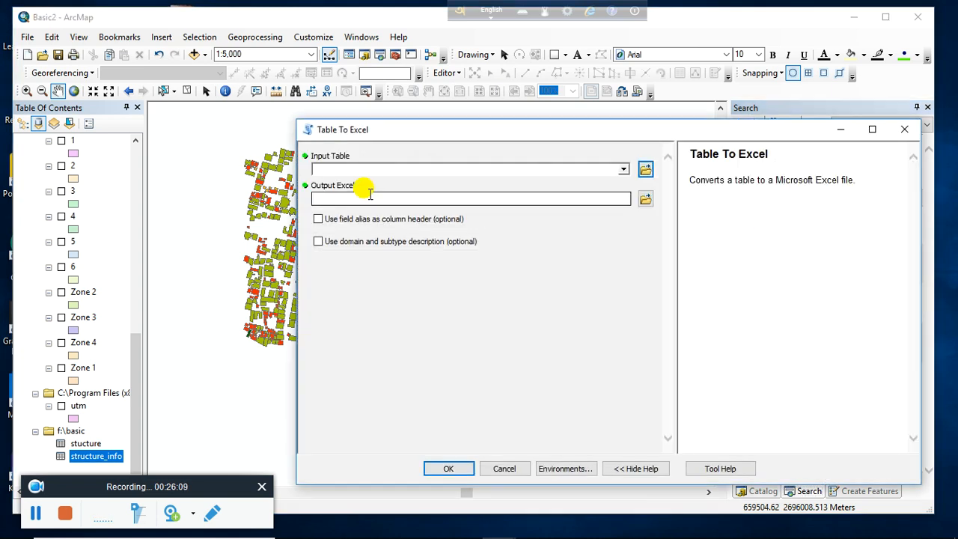
Convert the structure_info table to an Excel file named structure_info_new in the Basic folder
{"action": "left_click", "coordinate": [623, 171]}
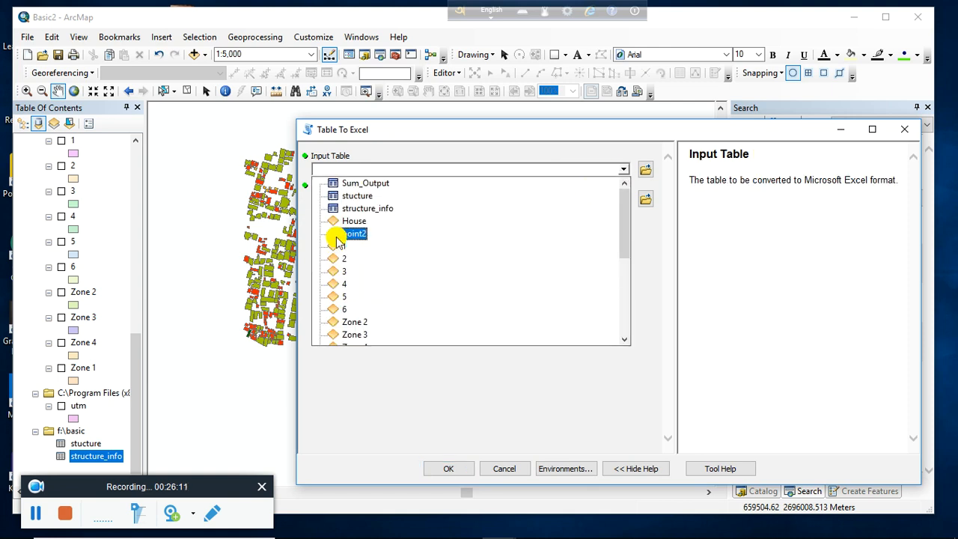
{"action": "left_click", "coordinate": [367, 209]}
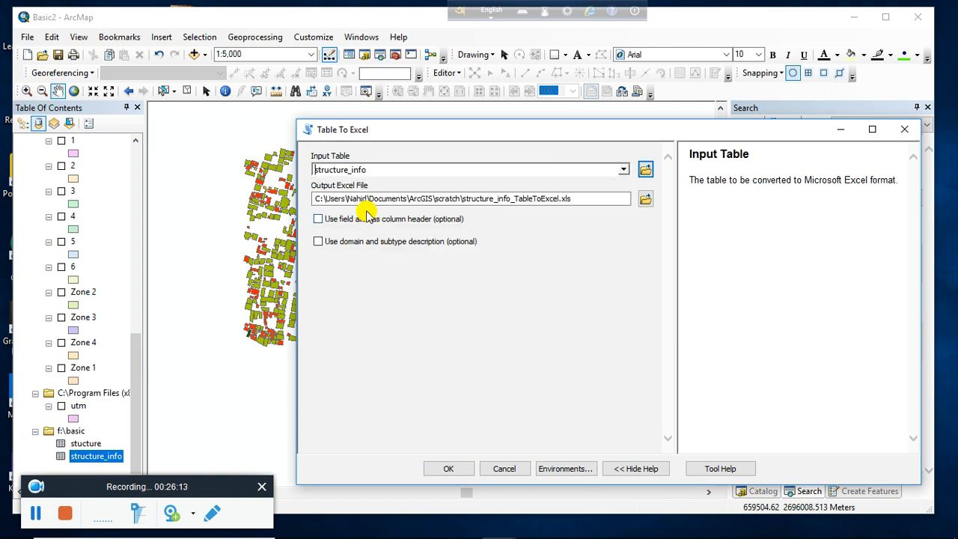
{"action": "left_click", "coordinate": [645, 199]}
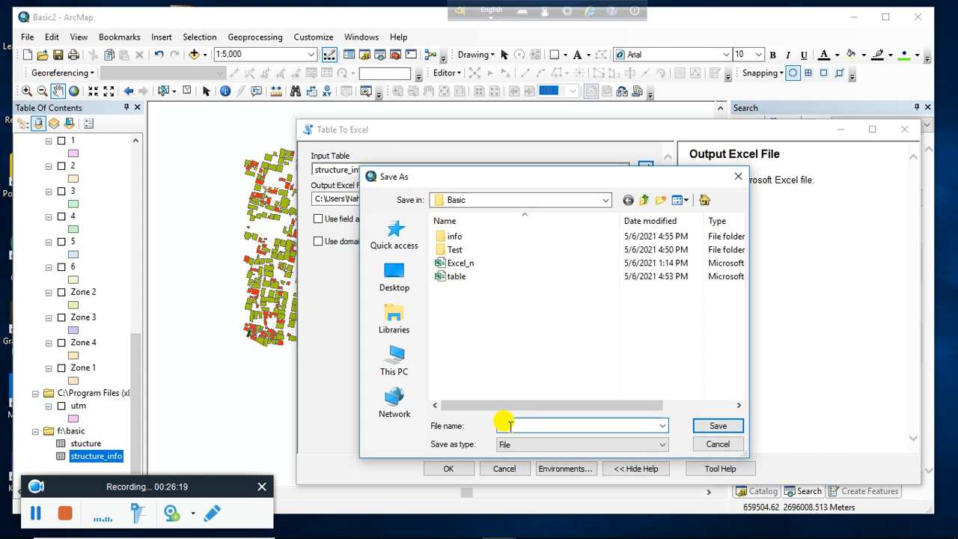
{"action": "type", "text": "stu"}
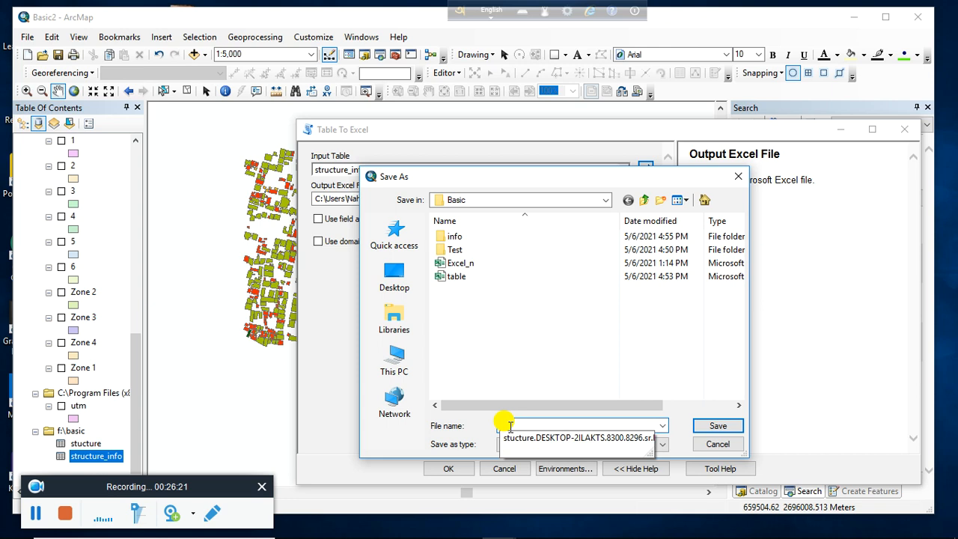
{"action": "key", "text": "BackSpace"}
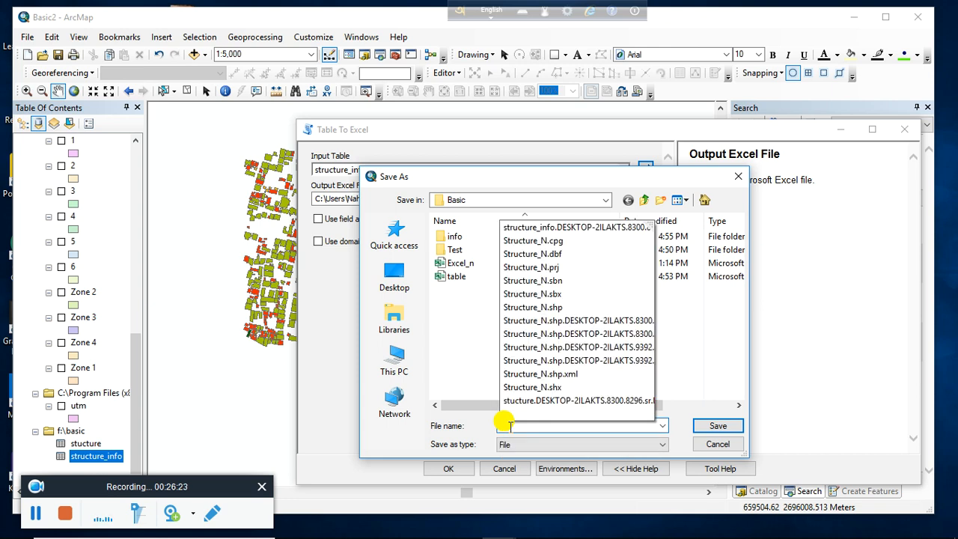
{"action": "type", "text": "ructure"}
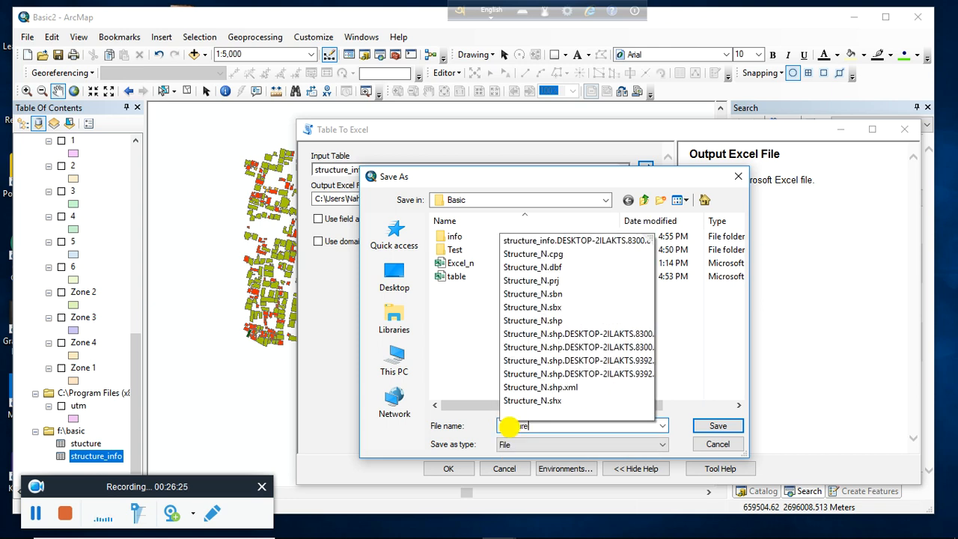
{"action": "type", "text": "_inf"}
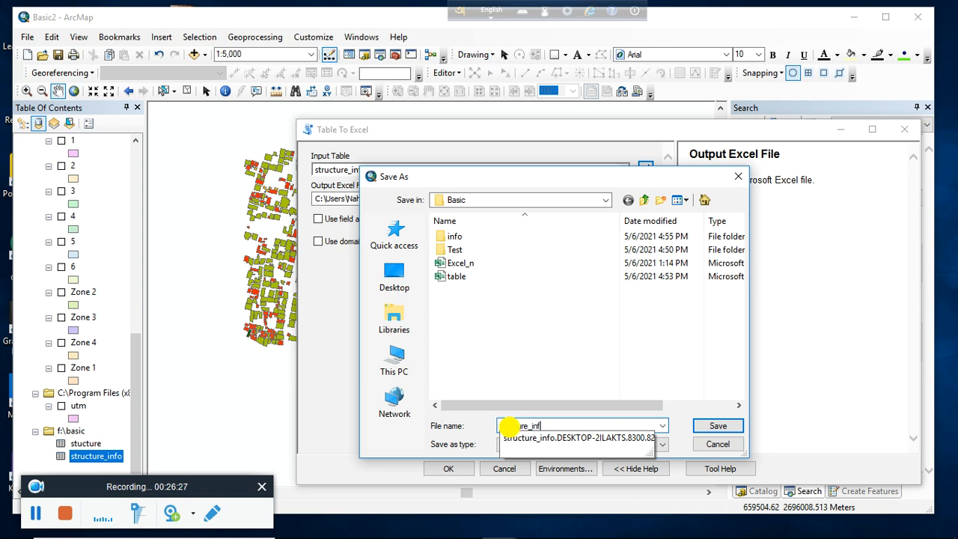
{"action": "type", "text": "o_new"}
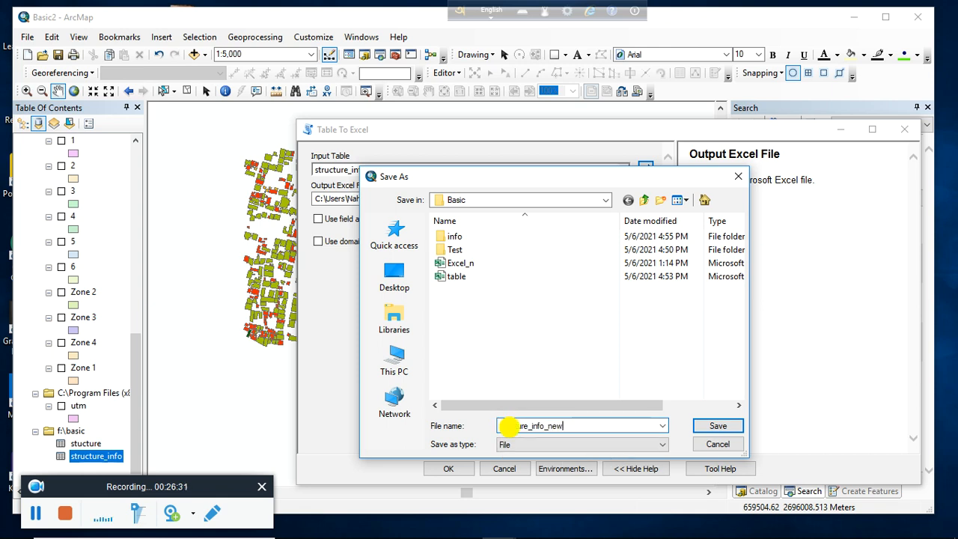
{"action": "left_click", "coordinate": [718, 425]}
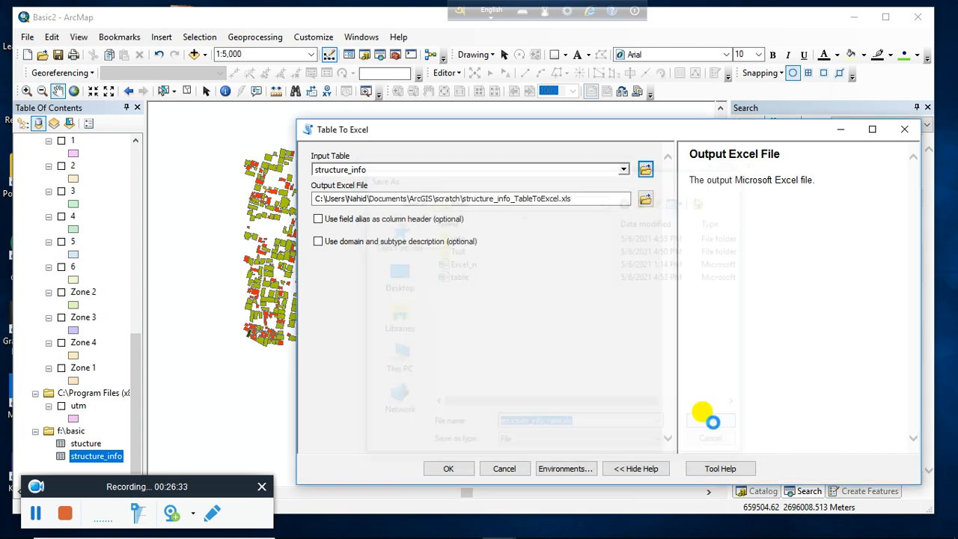
{"action": "left_click", "coordinate": [447, 467]}
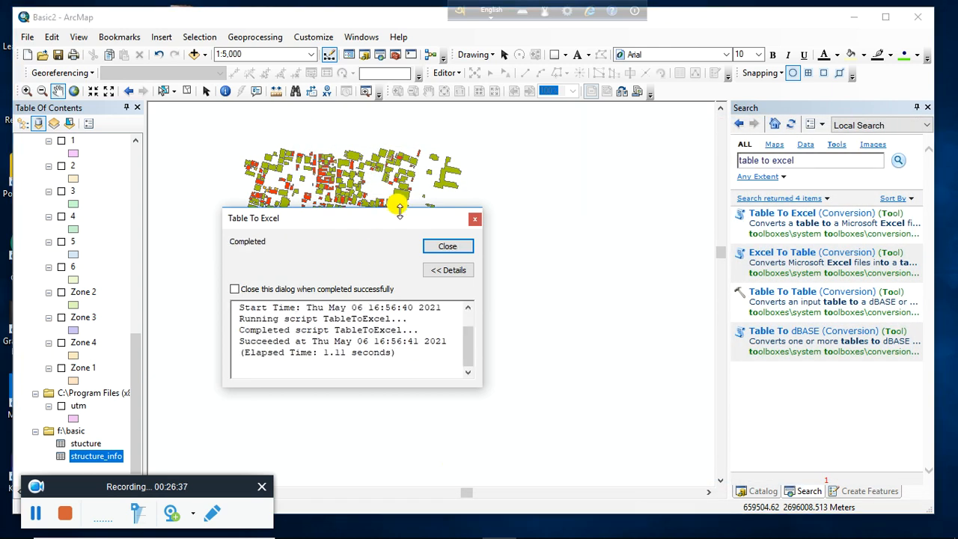
Close the finished Table To Excel report and open the structure_info_new workbook from the Basic folder on drive F in Excel
{"action": "left_click", "coordinate": [437, 247]}
{"action": "mouse_move", "coordinate": [278, 537]}
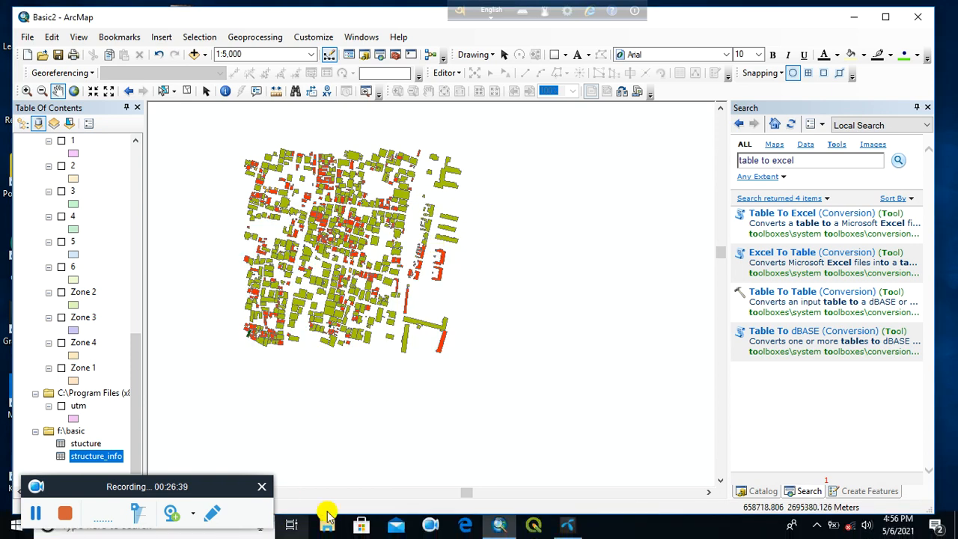
{"action": "left_click", "coordinate": [334, 528]}
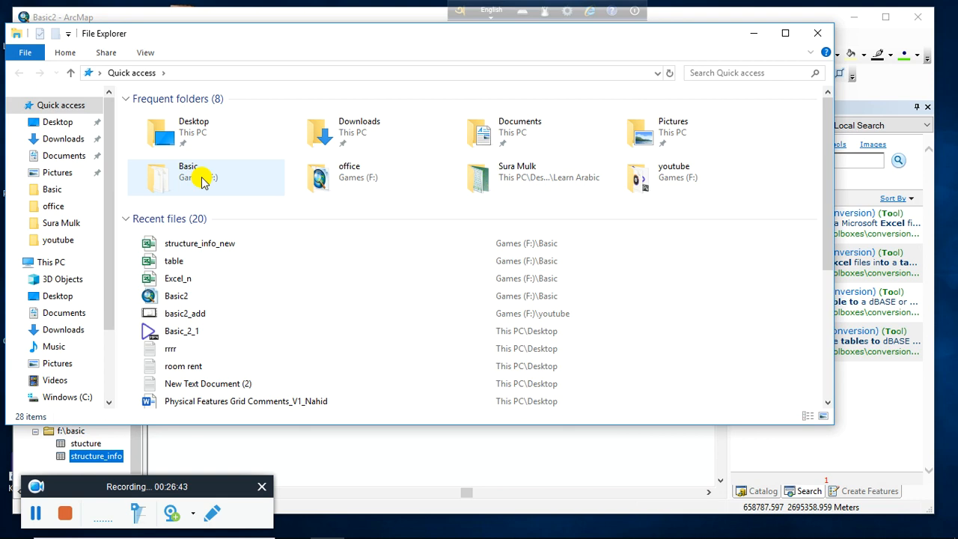
{"action": "double_click", "coordinate": [202, 182]}
{"action": "scroll", "coordinate": [235, 236], "scroll_direction": "down", "scroll_amount": 10}
{"action": "scroll", "coordinate": [235, 236], "scroll_direction": "down", "scroll_amount": 8}
{"action": "scroll", "coordinate": [234, 237], "scroll_direction": "up", "scroll_amount": 1}
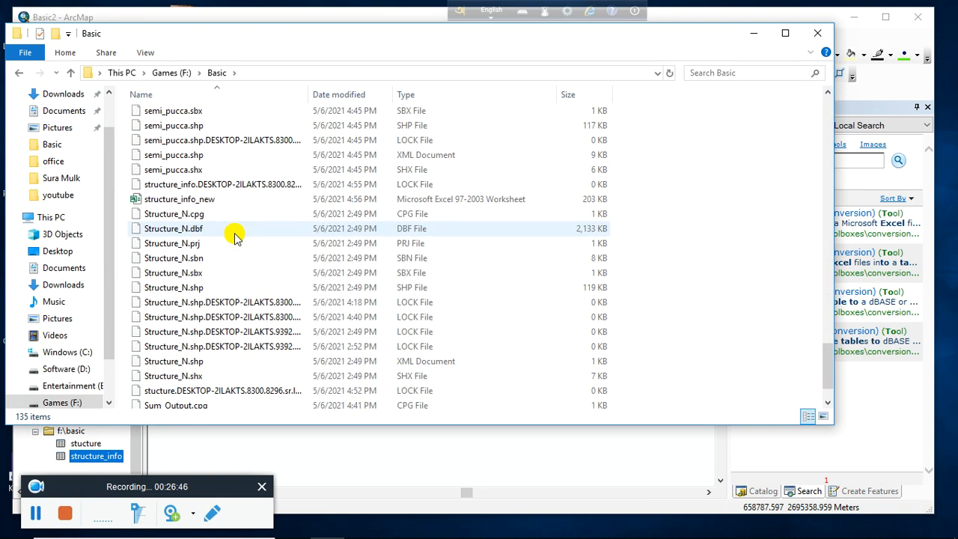
{"action": "left_click", "coordinate": [170, 203]}
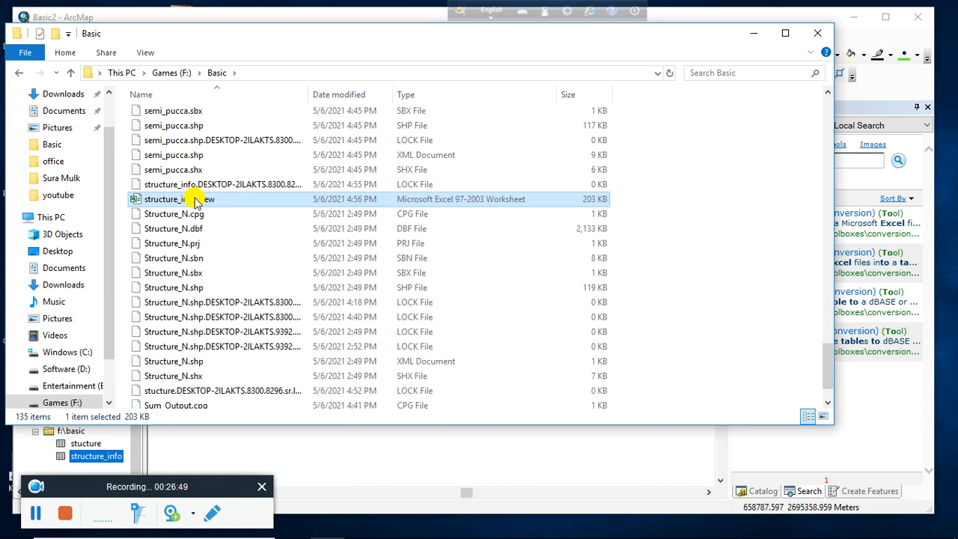
{"action": "double_click", "coordinate": [201, 199]}
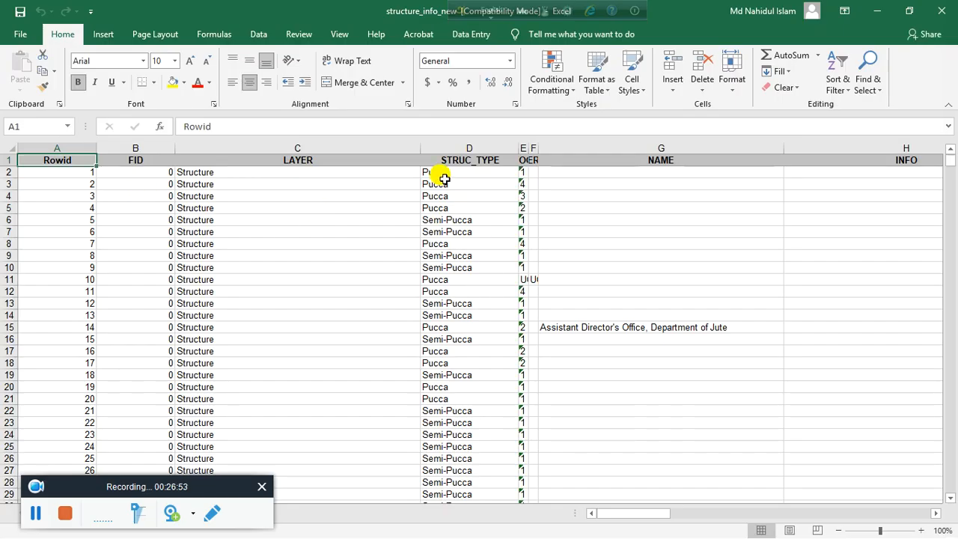
Examine the STRUC_TYPE column of the exported records down to a Tin-Shed entry, and close the workbook and the Basic folder window
{"action": "left_click", "coordinate": [440, 170]}
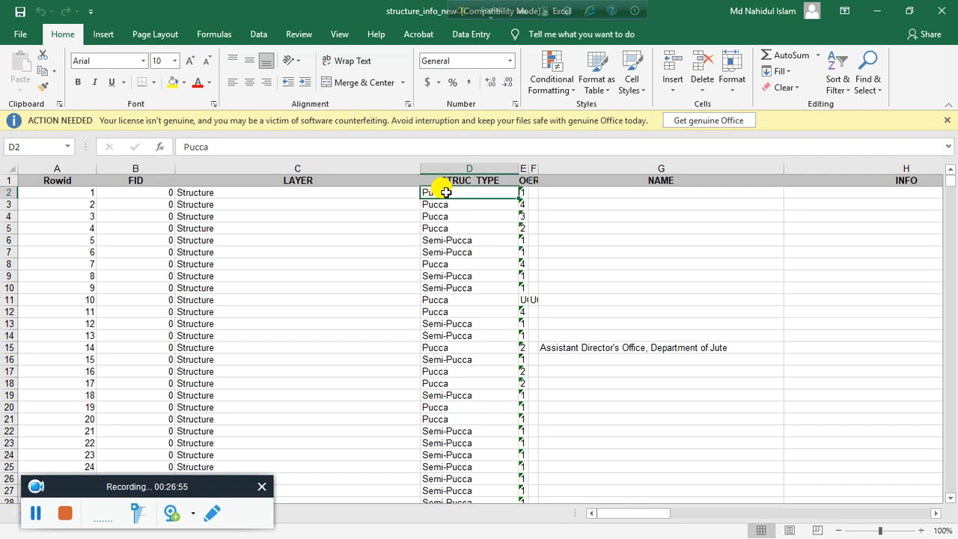
{"action": "scroll", "coordinate": [441, 219], "scroll_direction": "down", "scroll_amount": 1}
{"action": "scroll", "coordinate": [440, 215], "scroll_direction": "up", "scroll_amount": 1}
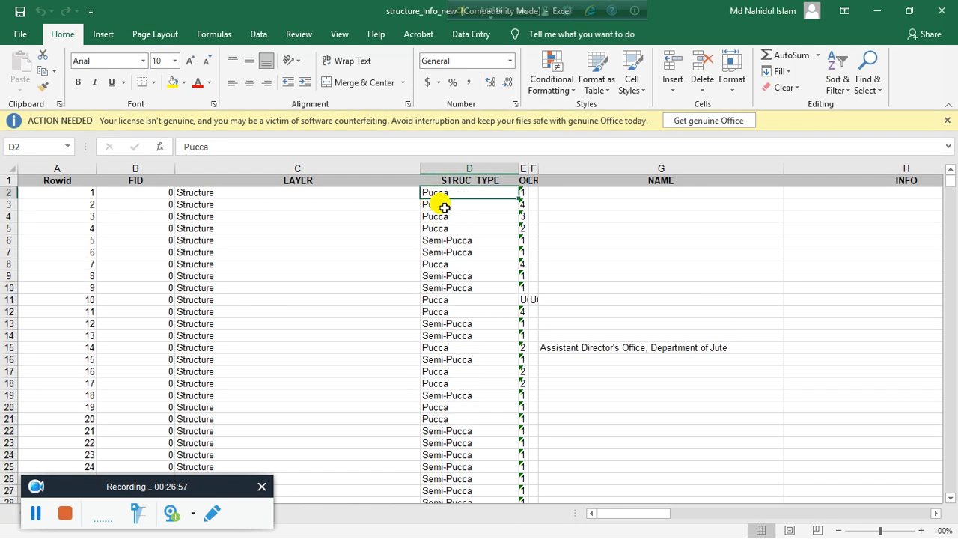
{"action": "scroll", "coordinate": [447, 282], "scroll_direction": "down", "scroll_amount": 2}
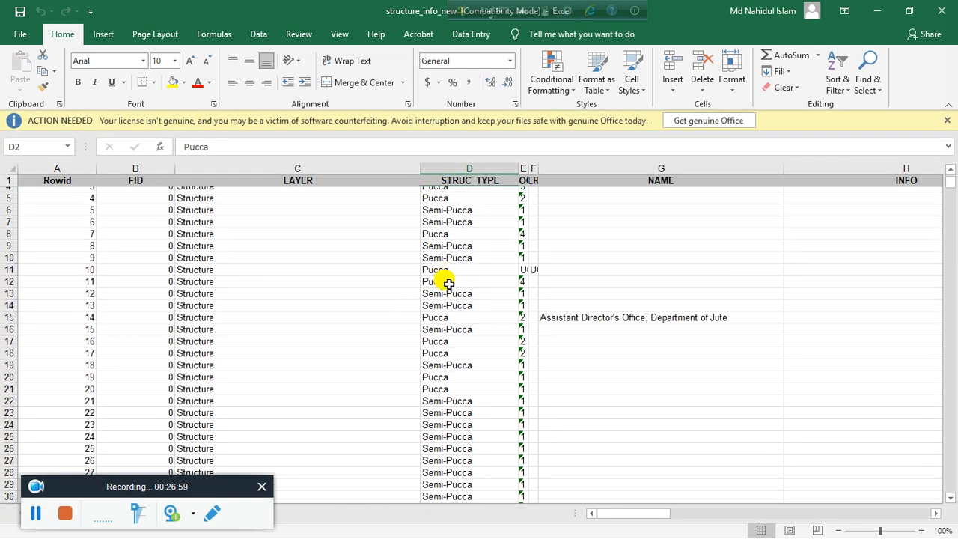
{"action": "scroll", "coordinate": [442, 434], "scroll_direction": "down", "scroll_amount": 11}
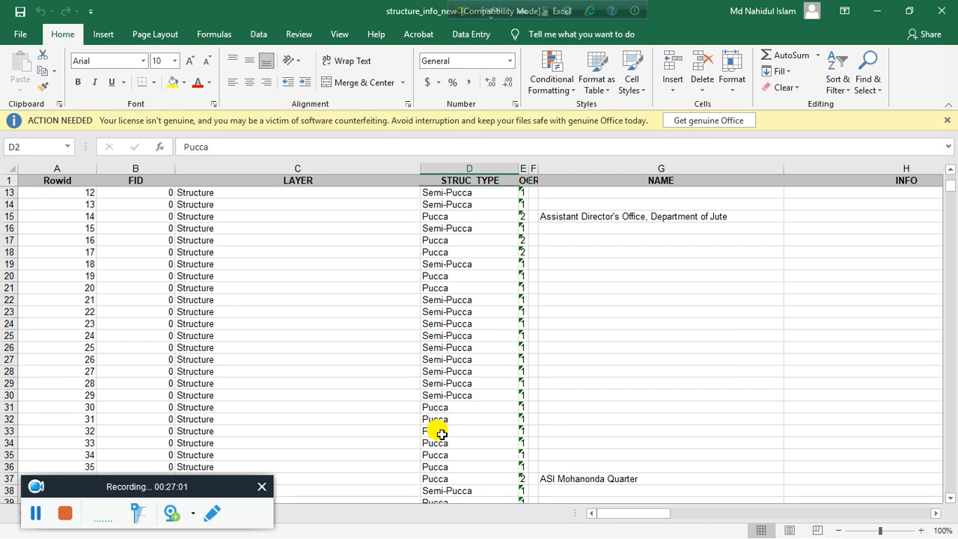
{"action": "scroll", "coordinate": [442, 434], "scroll_direction": "down", "scroll_amount": 18}
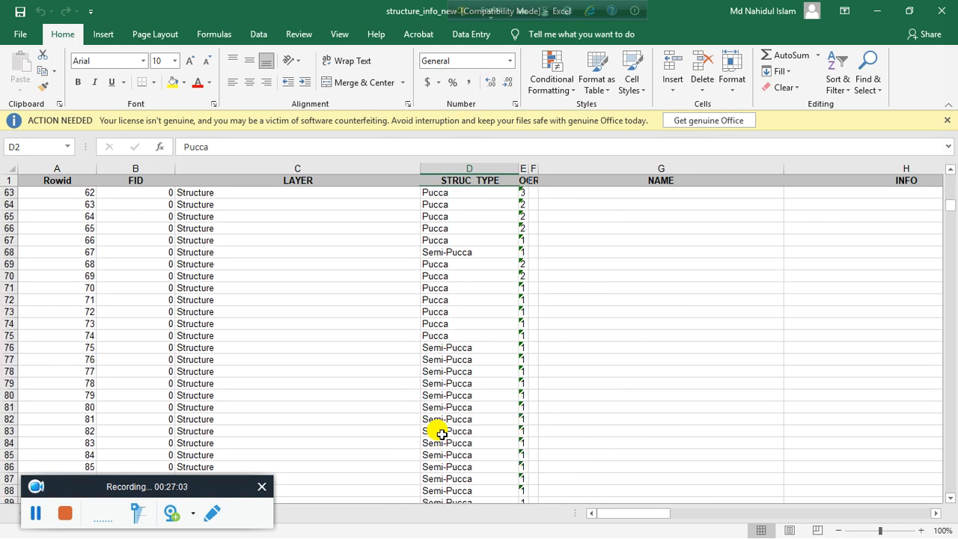
{"action": "scroll", "coordinate": [442, 435], "scroll_direction": "down", "scroll_amount": 20}
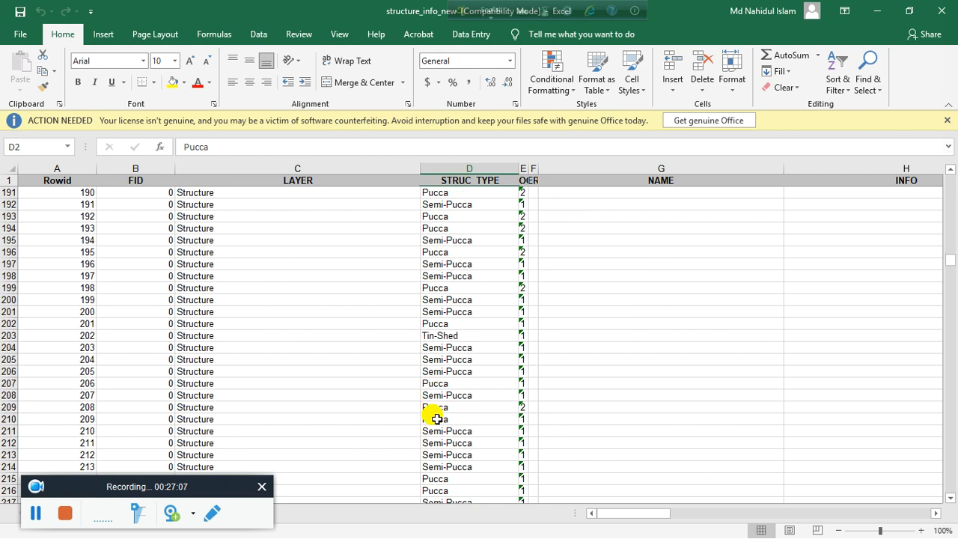
{"action": "scroll", "coordinate": [441, 270], "scroll_direction": "down", "scroll_amount": 5}
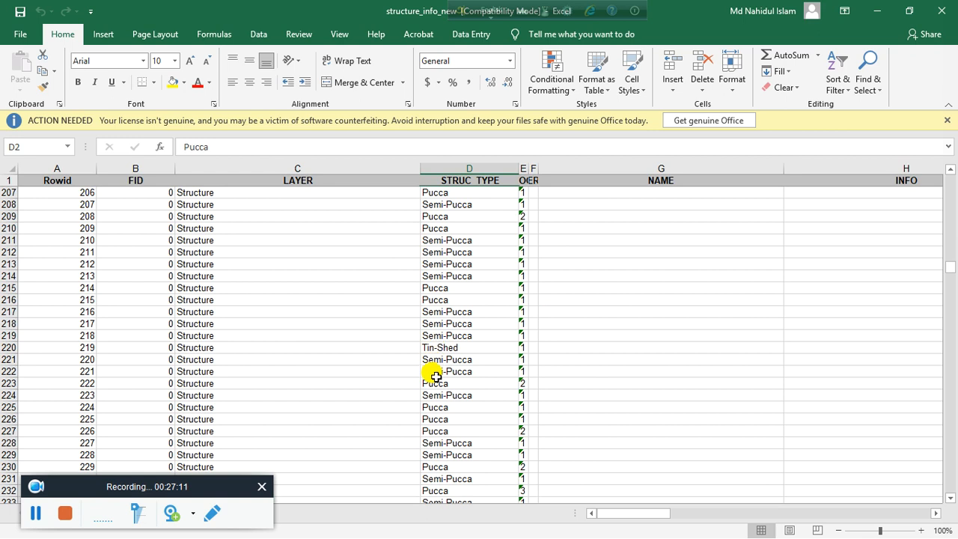
{"action": "left_click", "coordinate": [435, 348]}
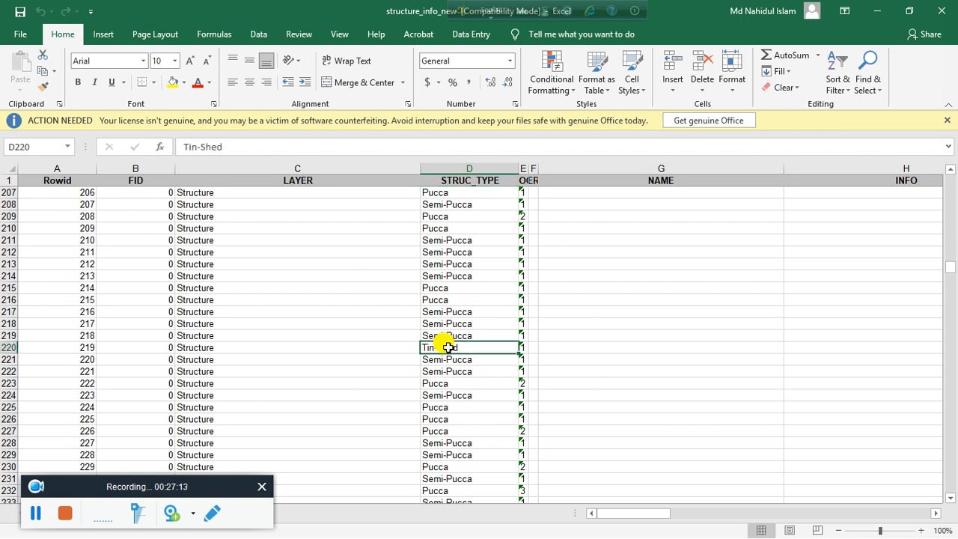
{"action": "left_click", "coordinate": [947, 15]}
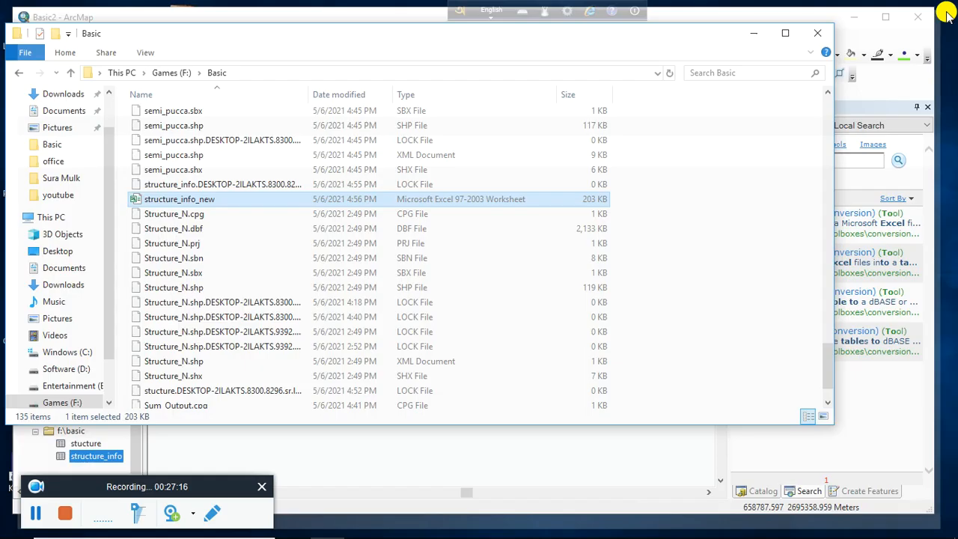
{"action": "left_click", "coordinate": [820, 36]}
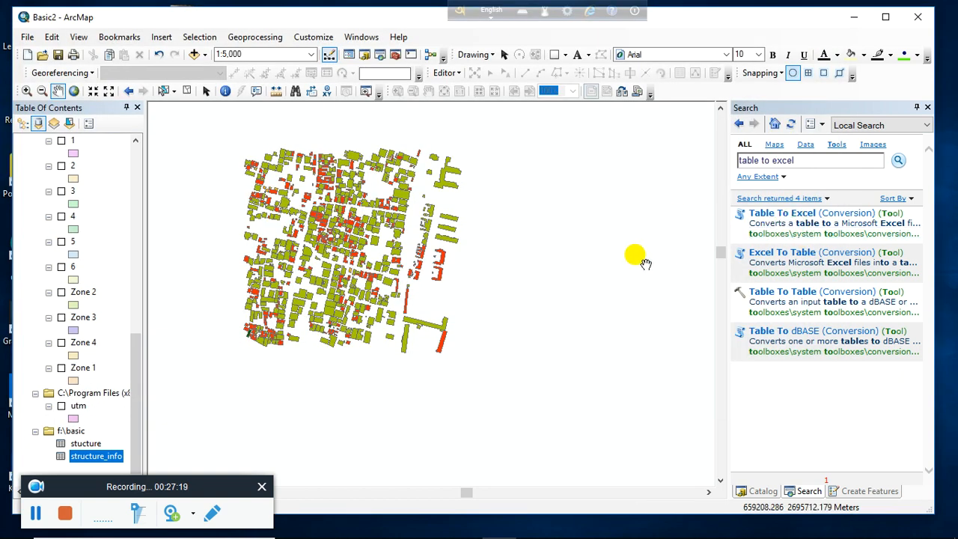